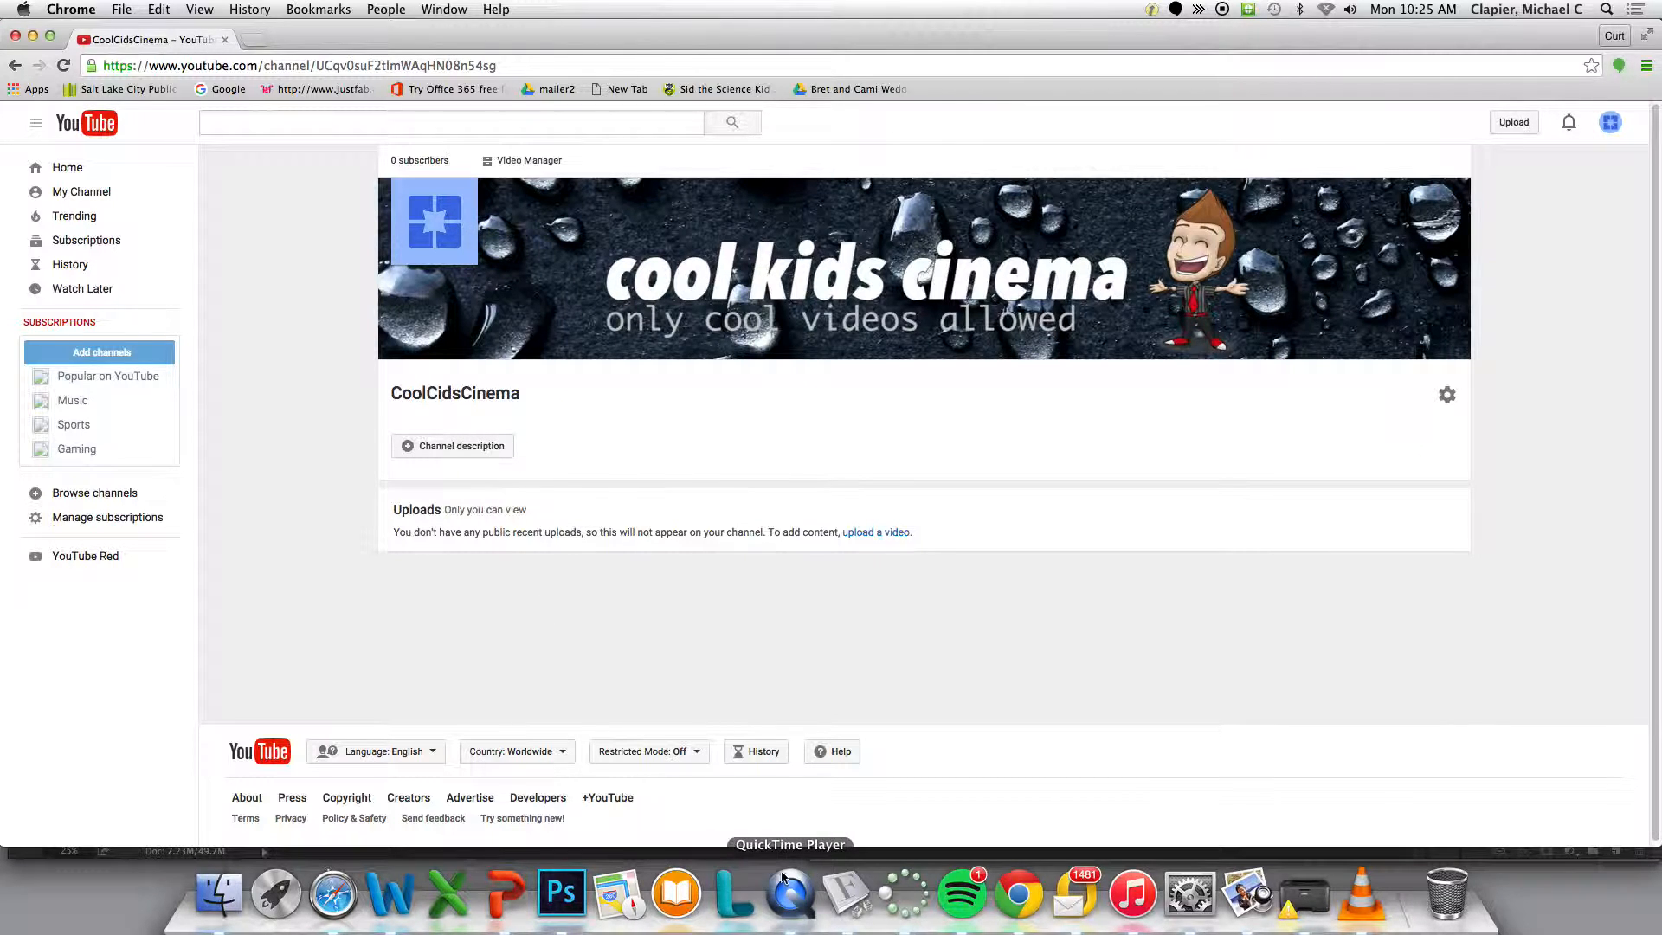
# Switch from the YouTube channel page to Photoshop
pyautogui.click(797, 897)
pyautogui.click(563, 673)
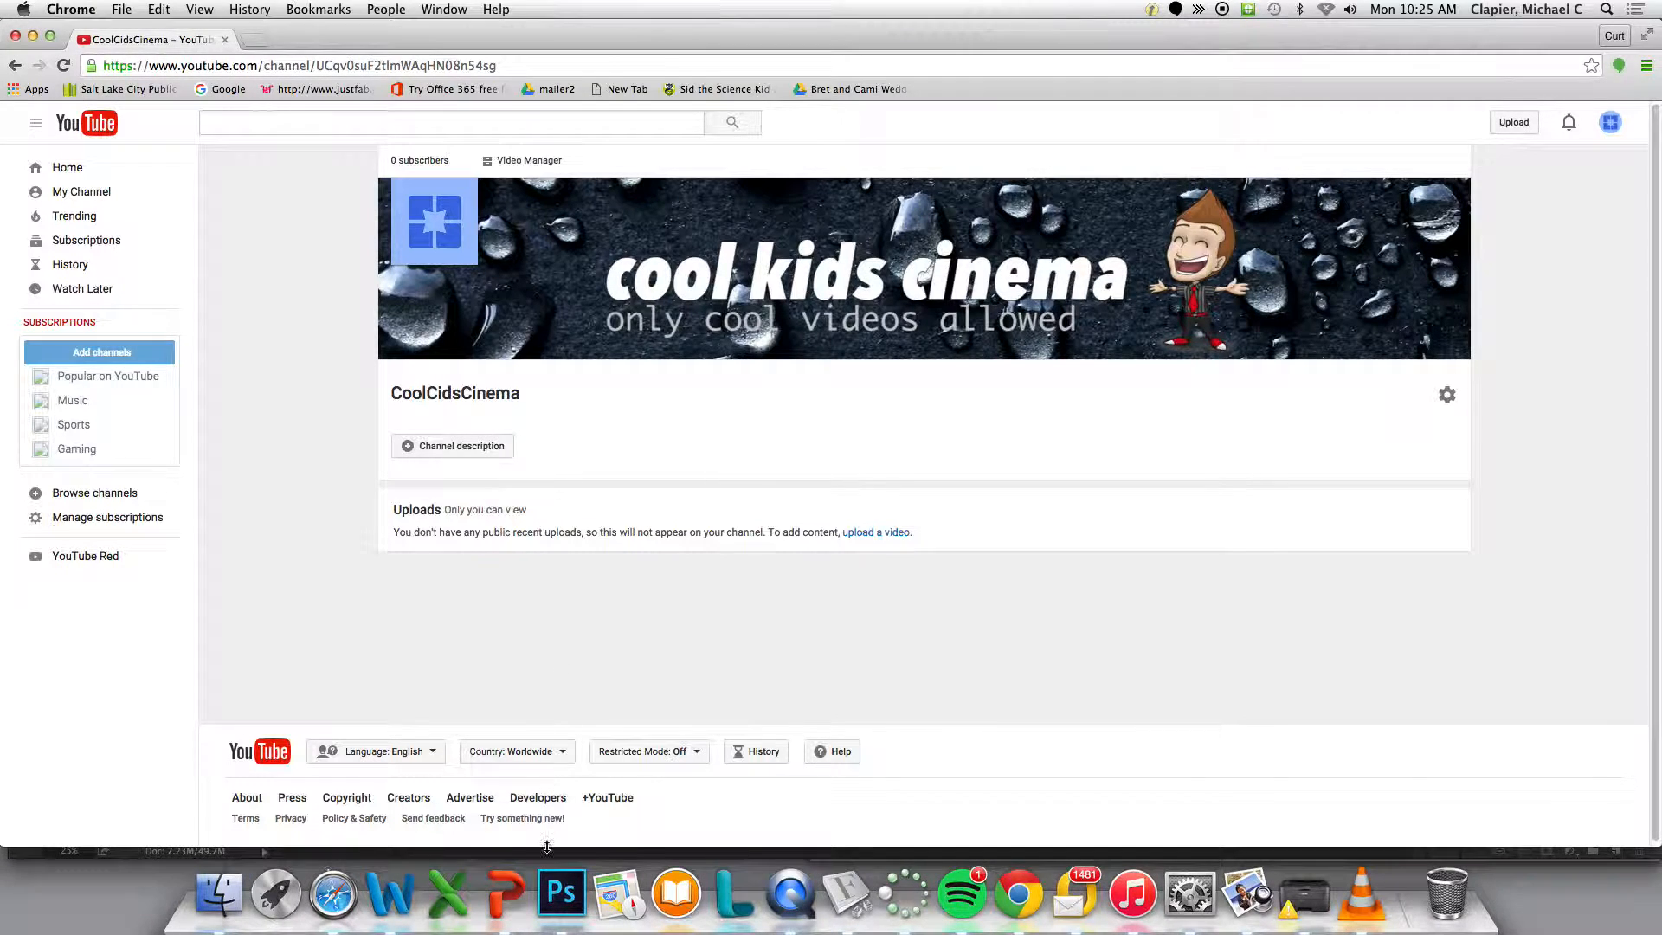
pyautogui.click(563, 892)
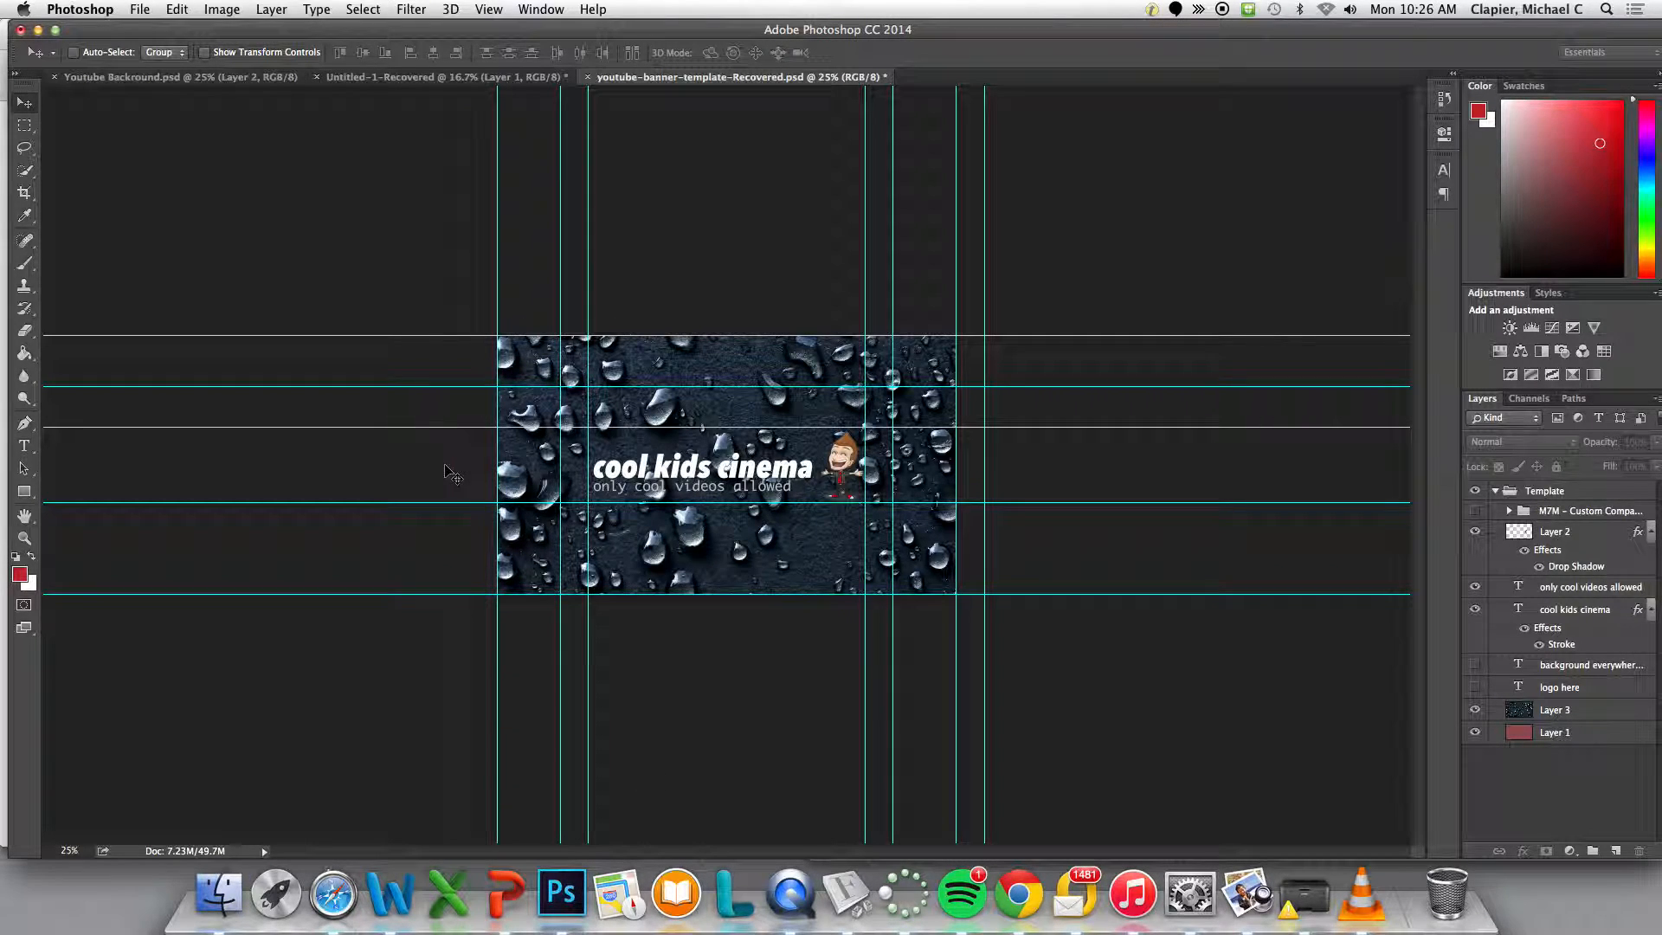
# Create a new 800 by 800 pixel RGB document at 72 pixels/inch with a white background
pyautogui.click(141, 10)
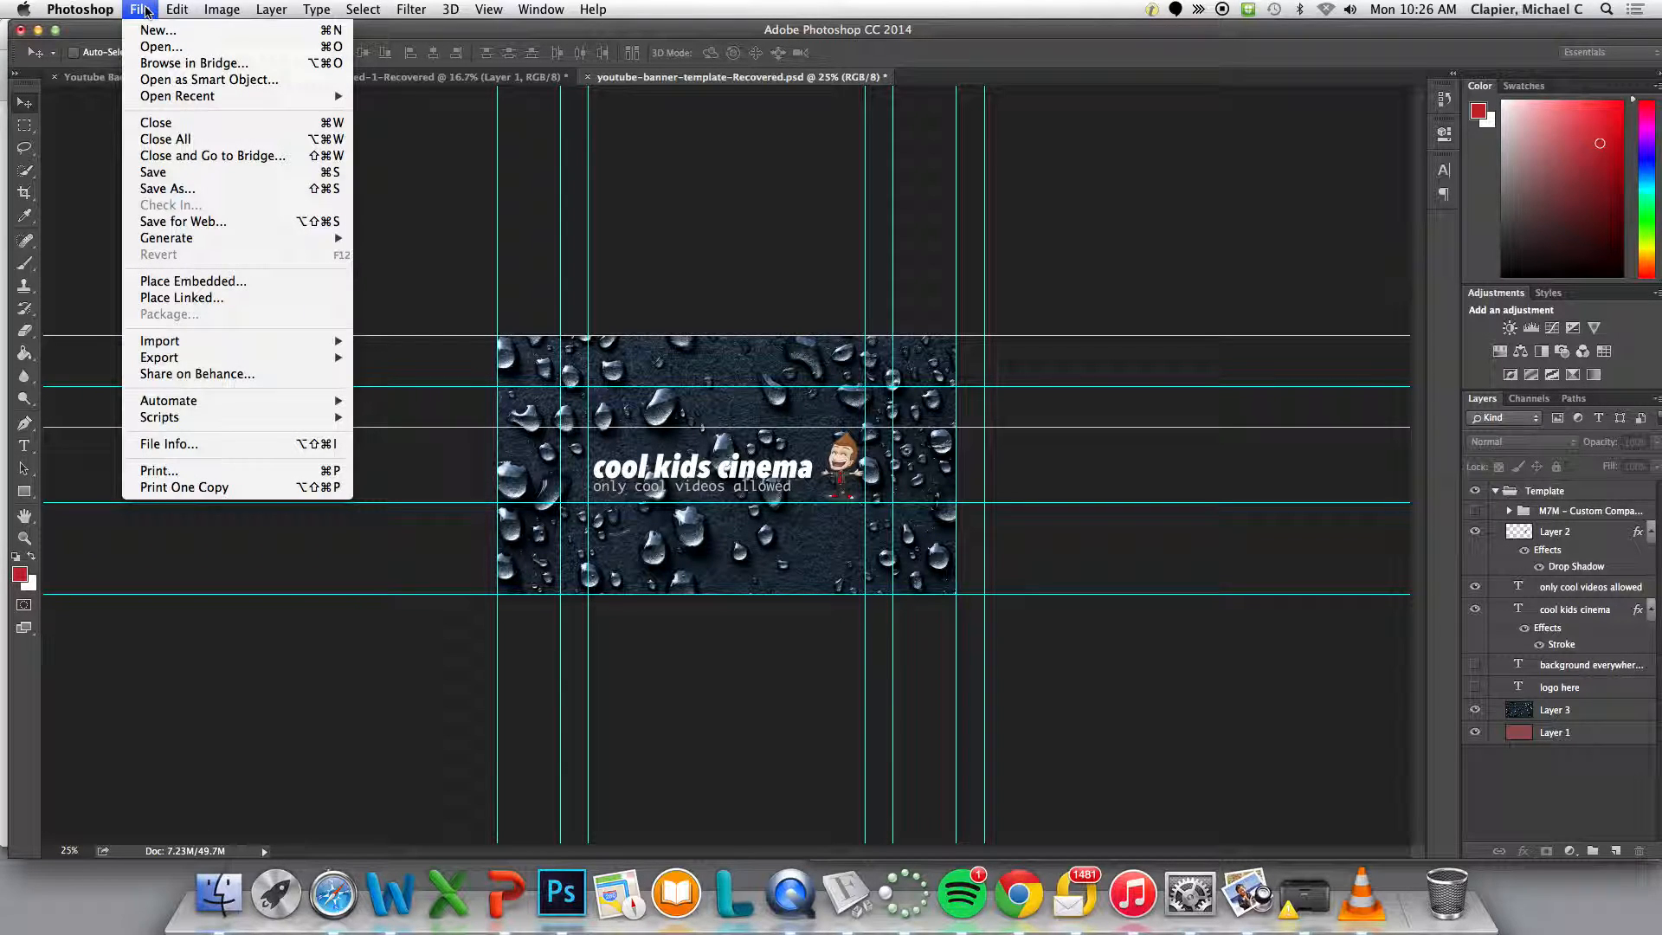
pyautogui.click(150, 31)
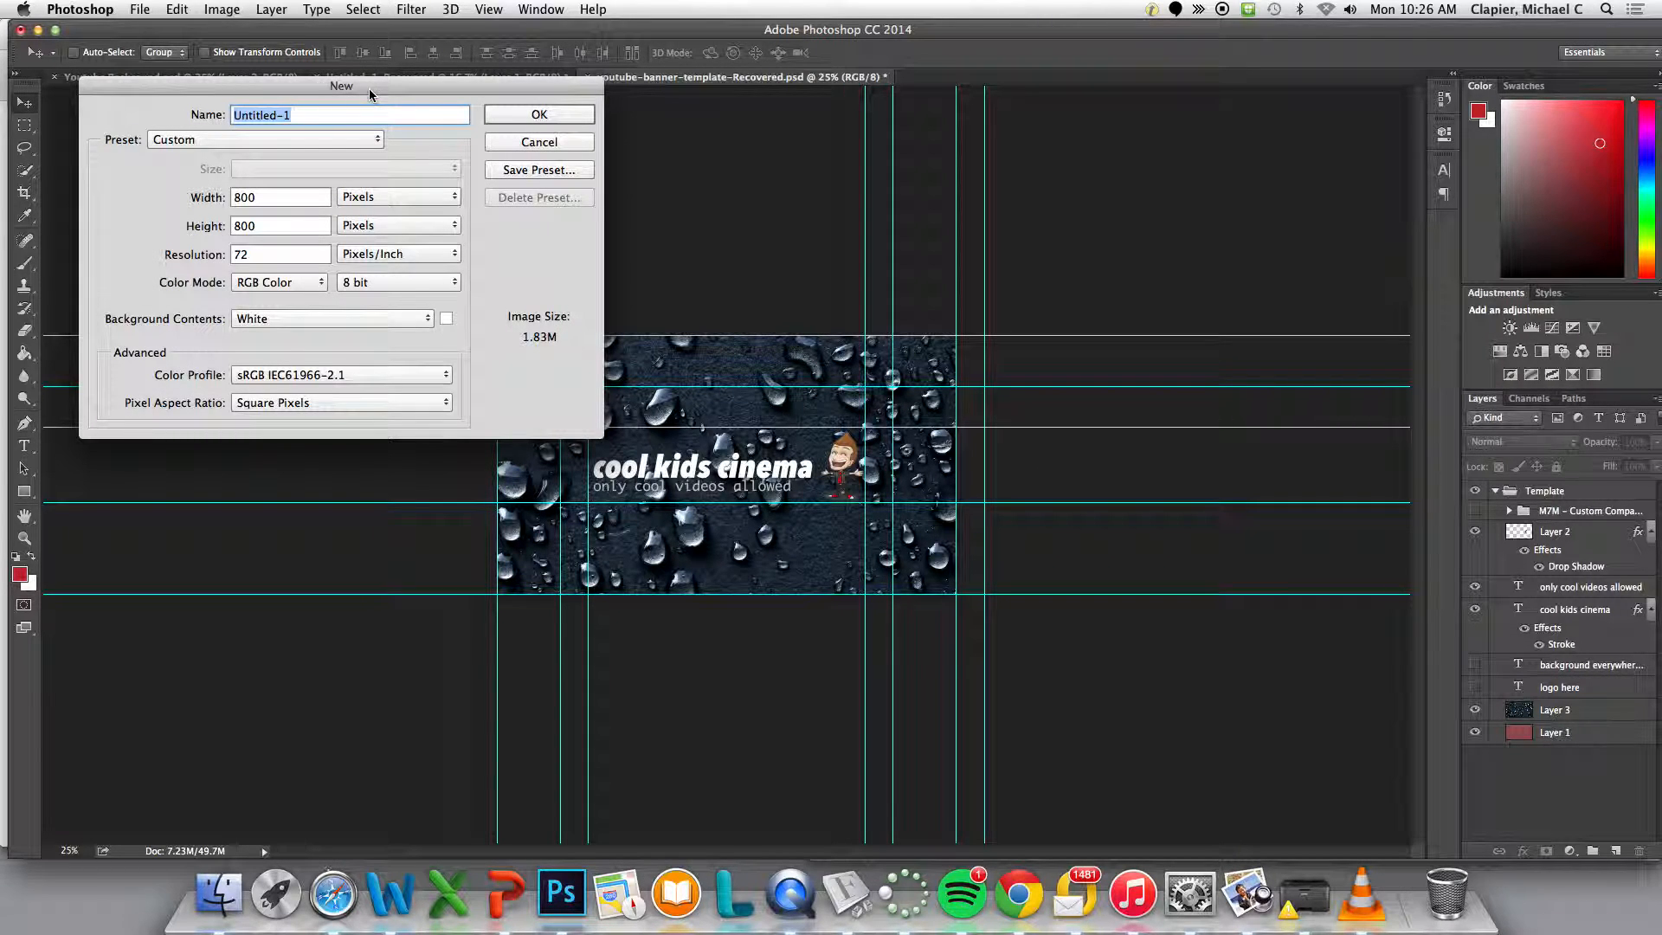
pyautogui.moveTo(278, 189); pyautogui.dragTo(229, 199)
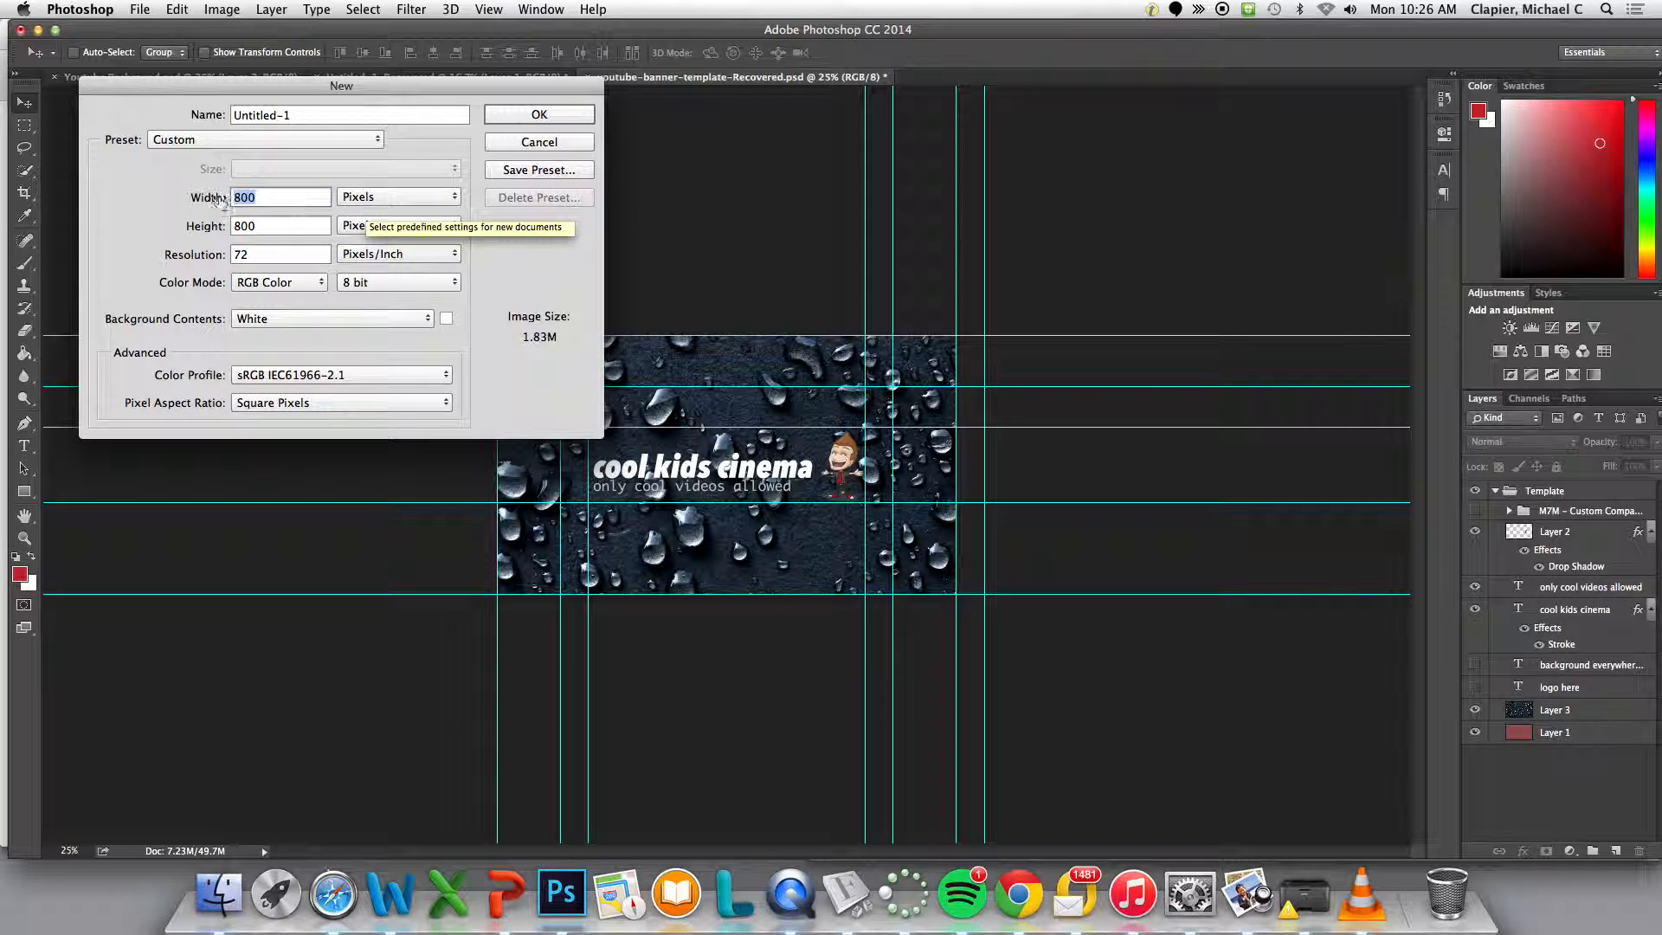
pyautogui.click(378, 206)
pyautogui.click(377, 212)
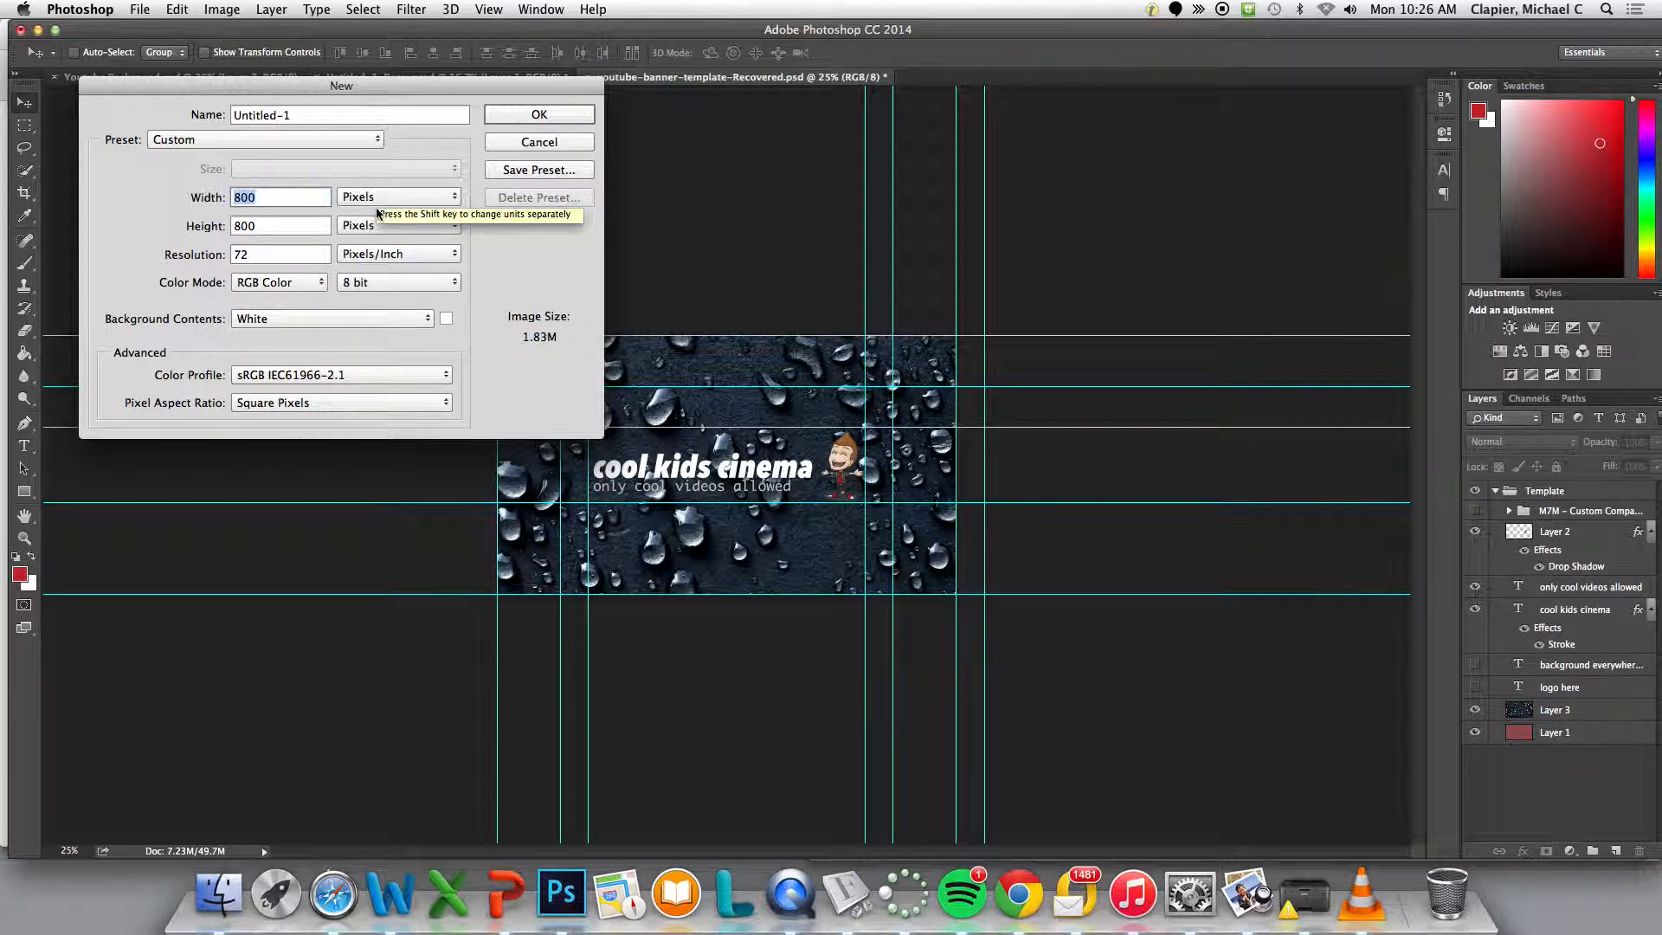
pyautogui.click(381, 225)
pyautogui.click(381, 227)
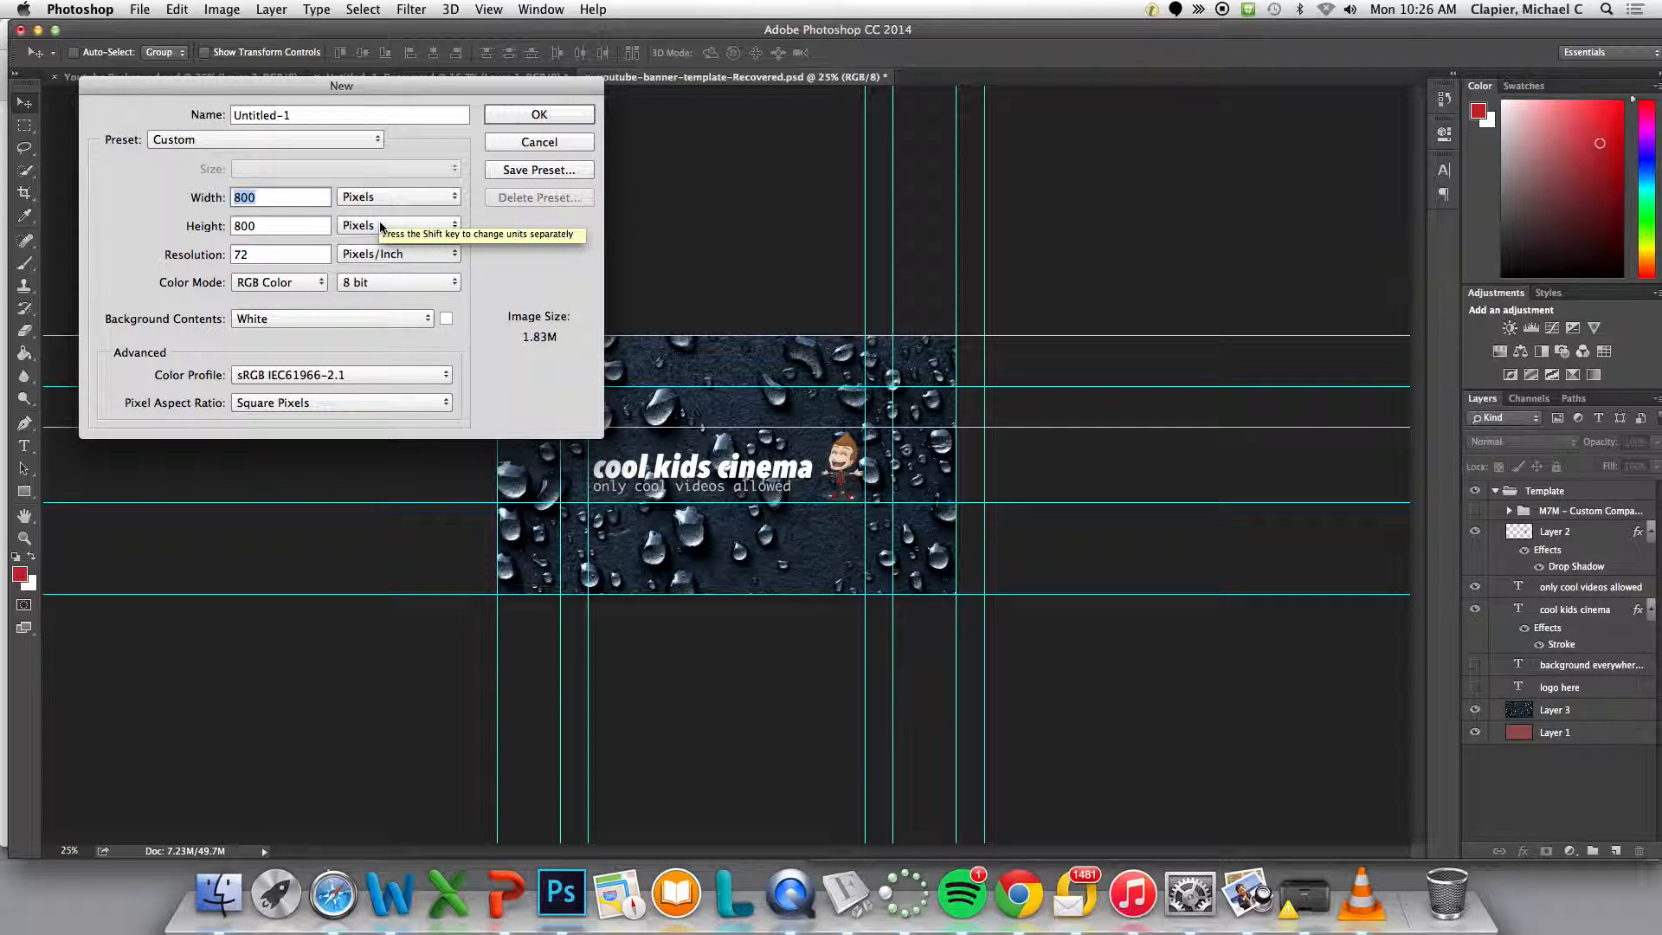
pyautogui.click(270, 198)
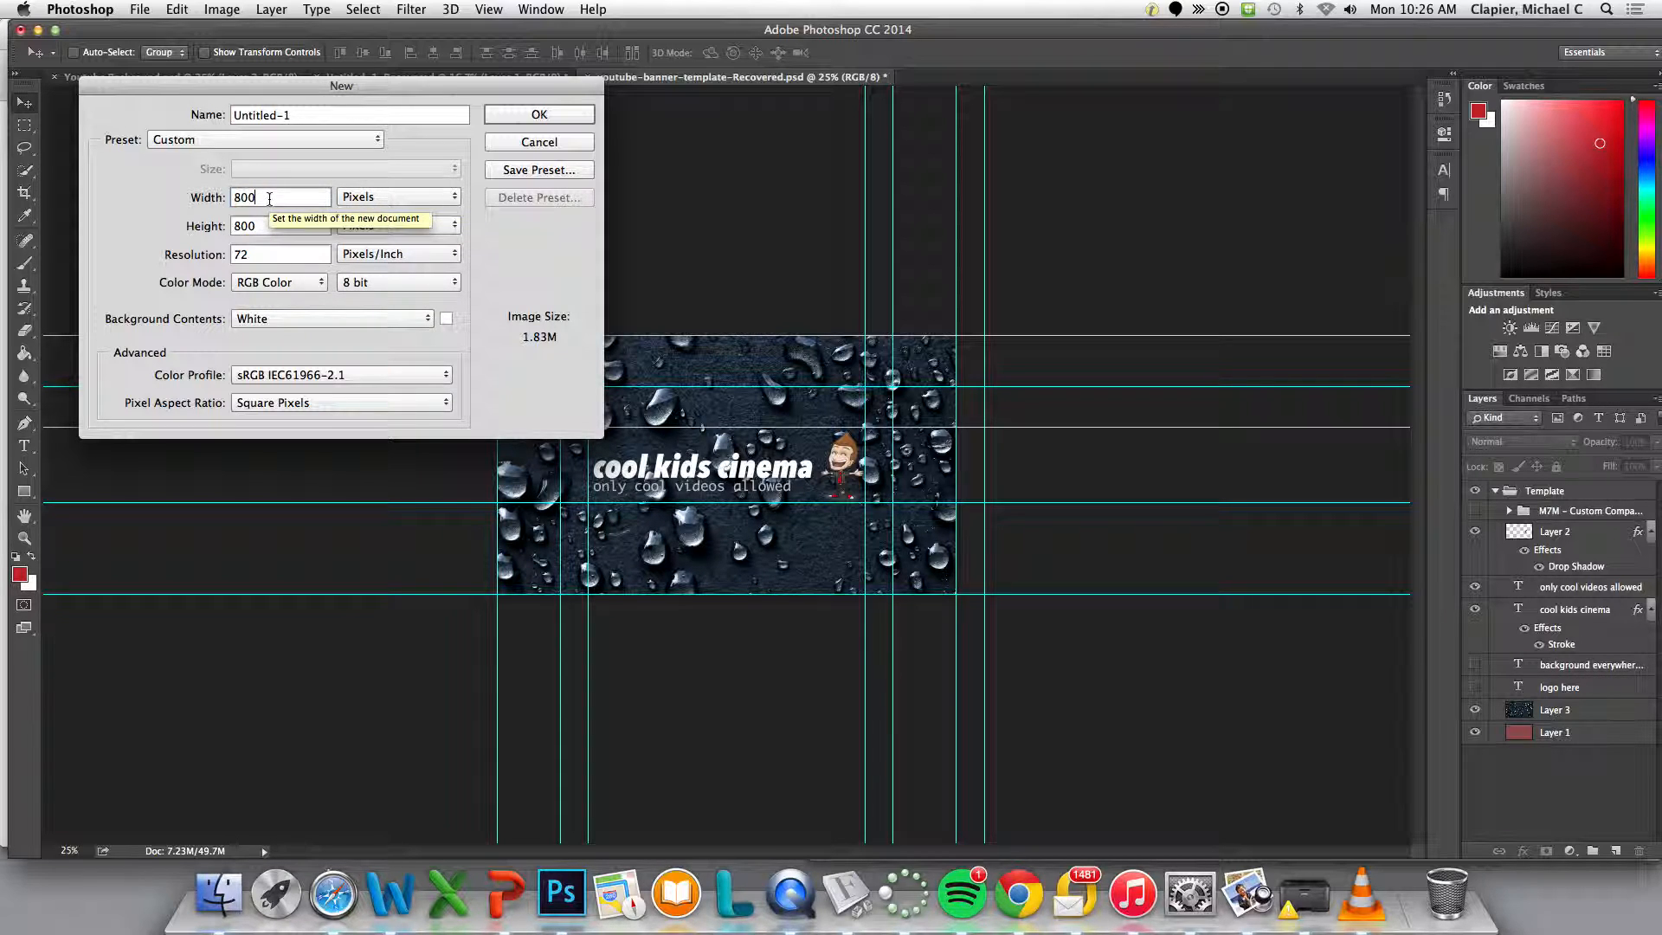
pyautogui.click(266, 223)
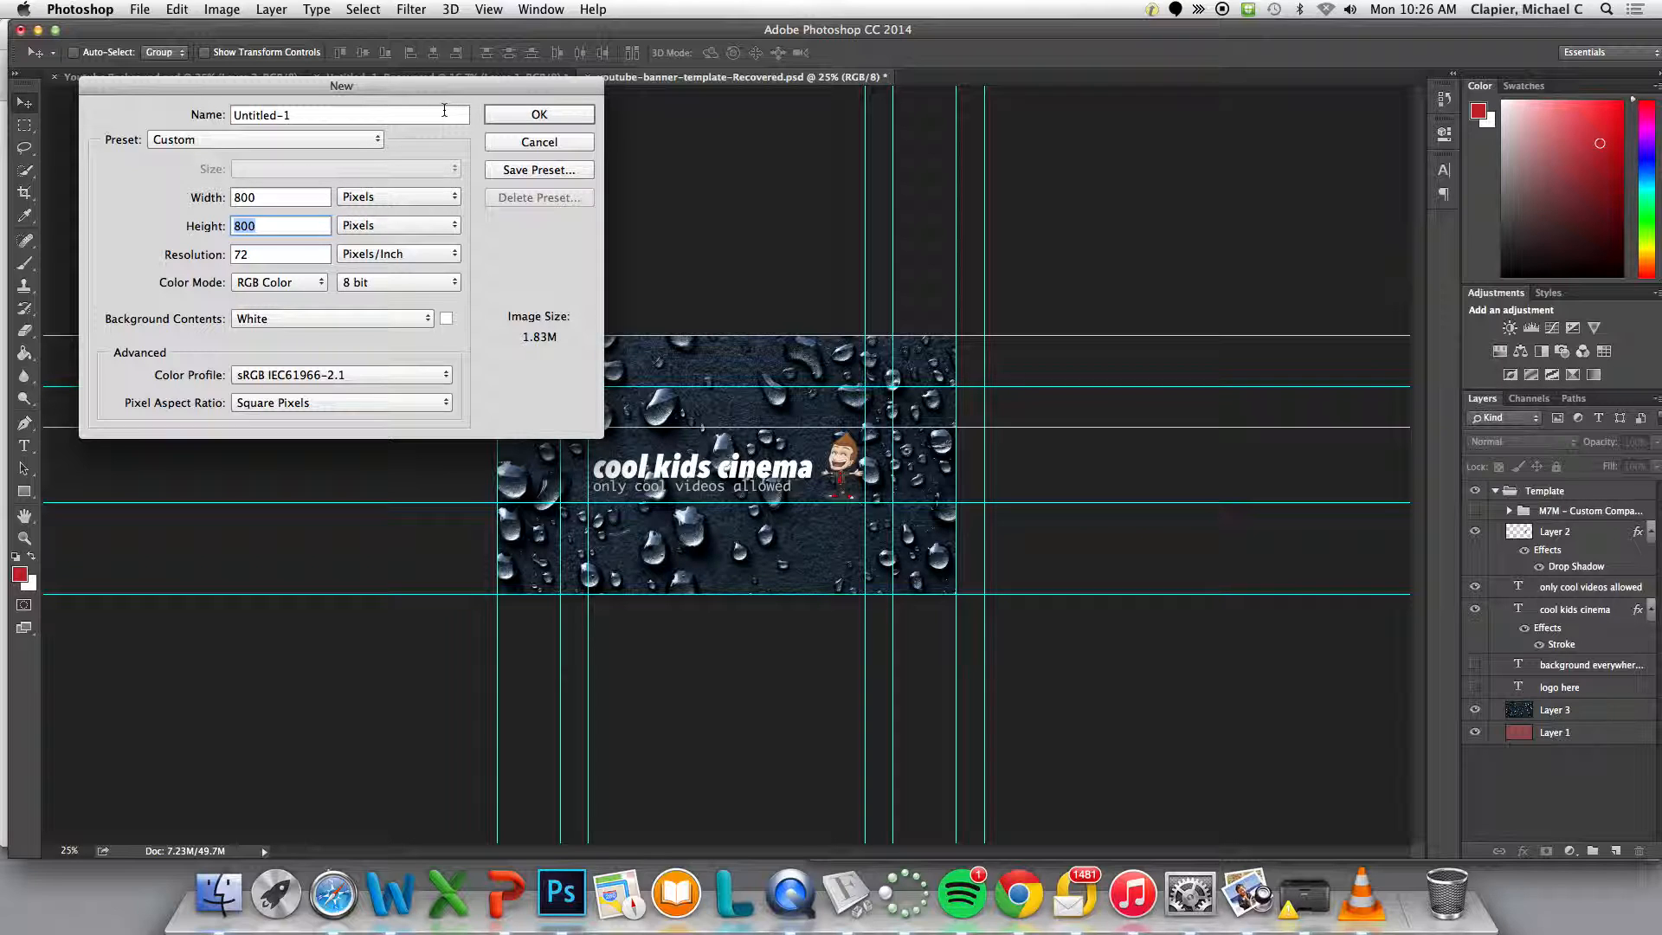
pyautogui.click(548, 121)
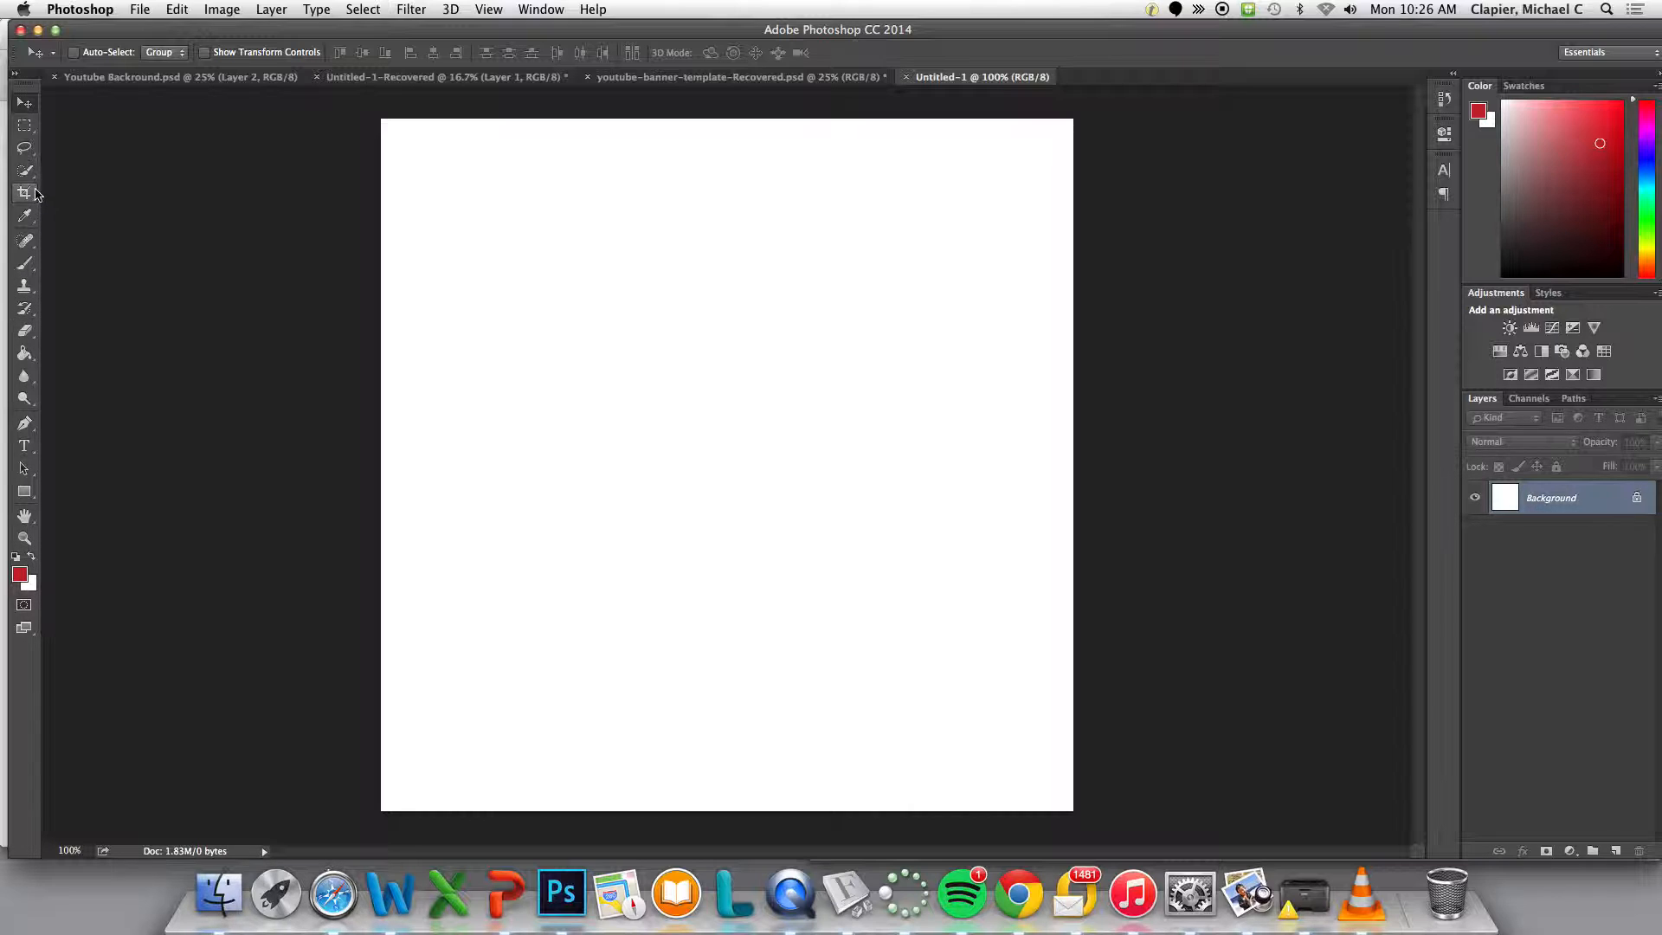
# Add the text "CKC" to the upper-left area of the blank canvas with the Type tool
pyautogui.click(25, 447)
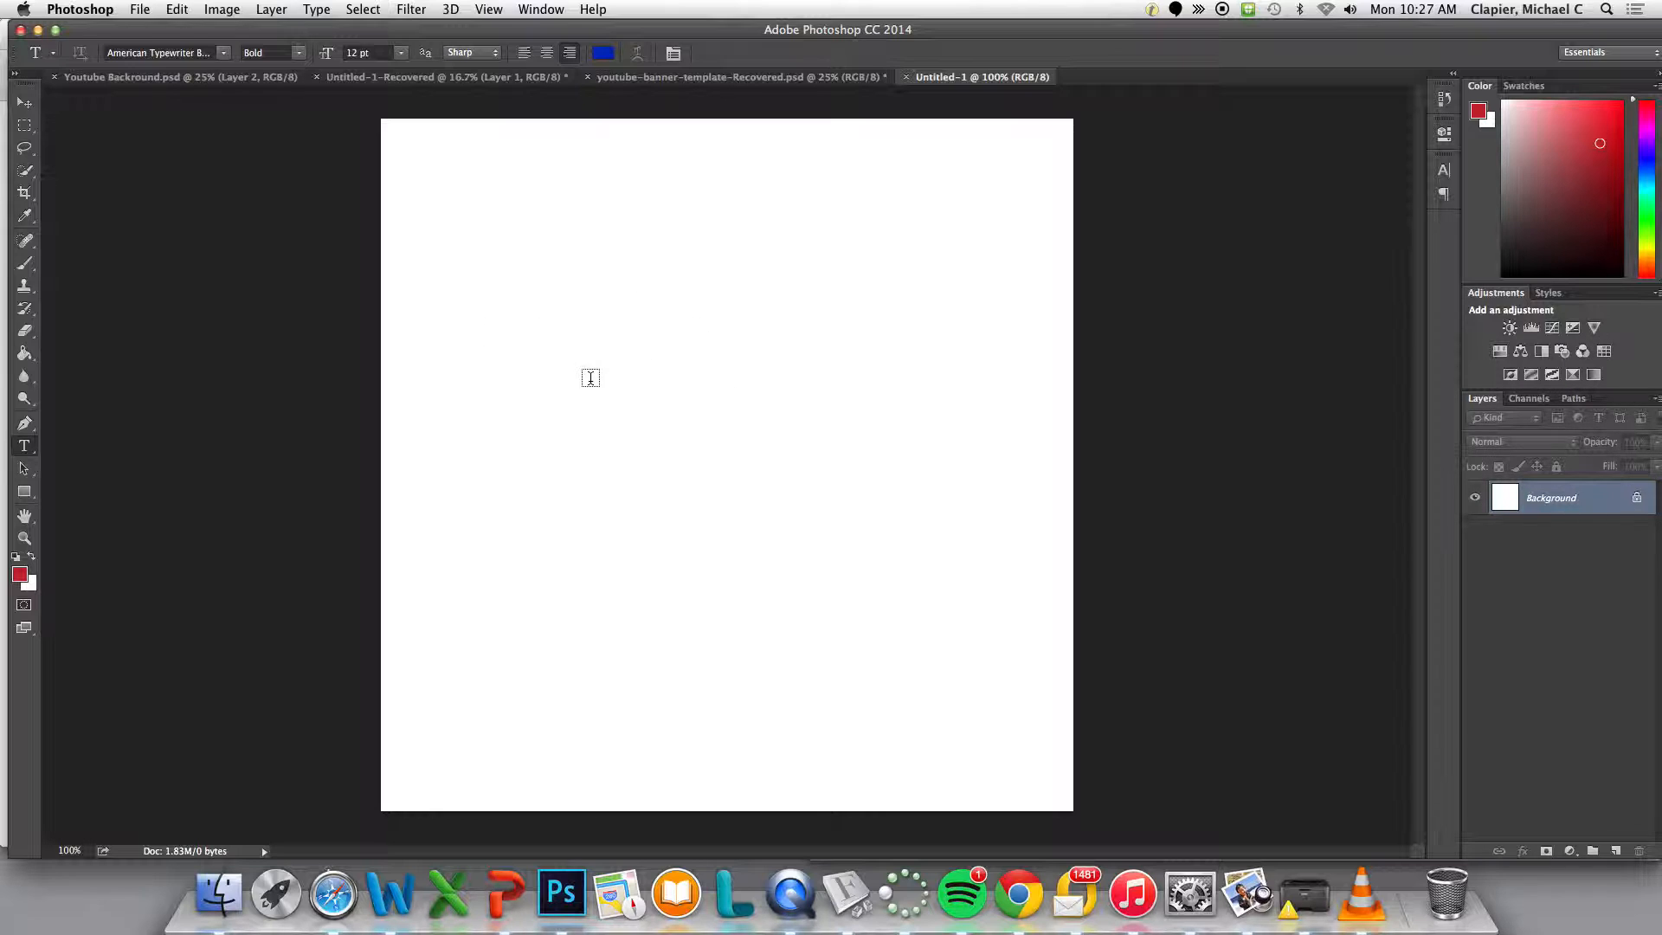
pyautogui.click(538, 339)
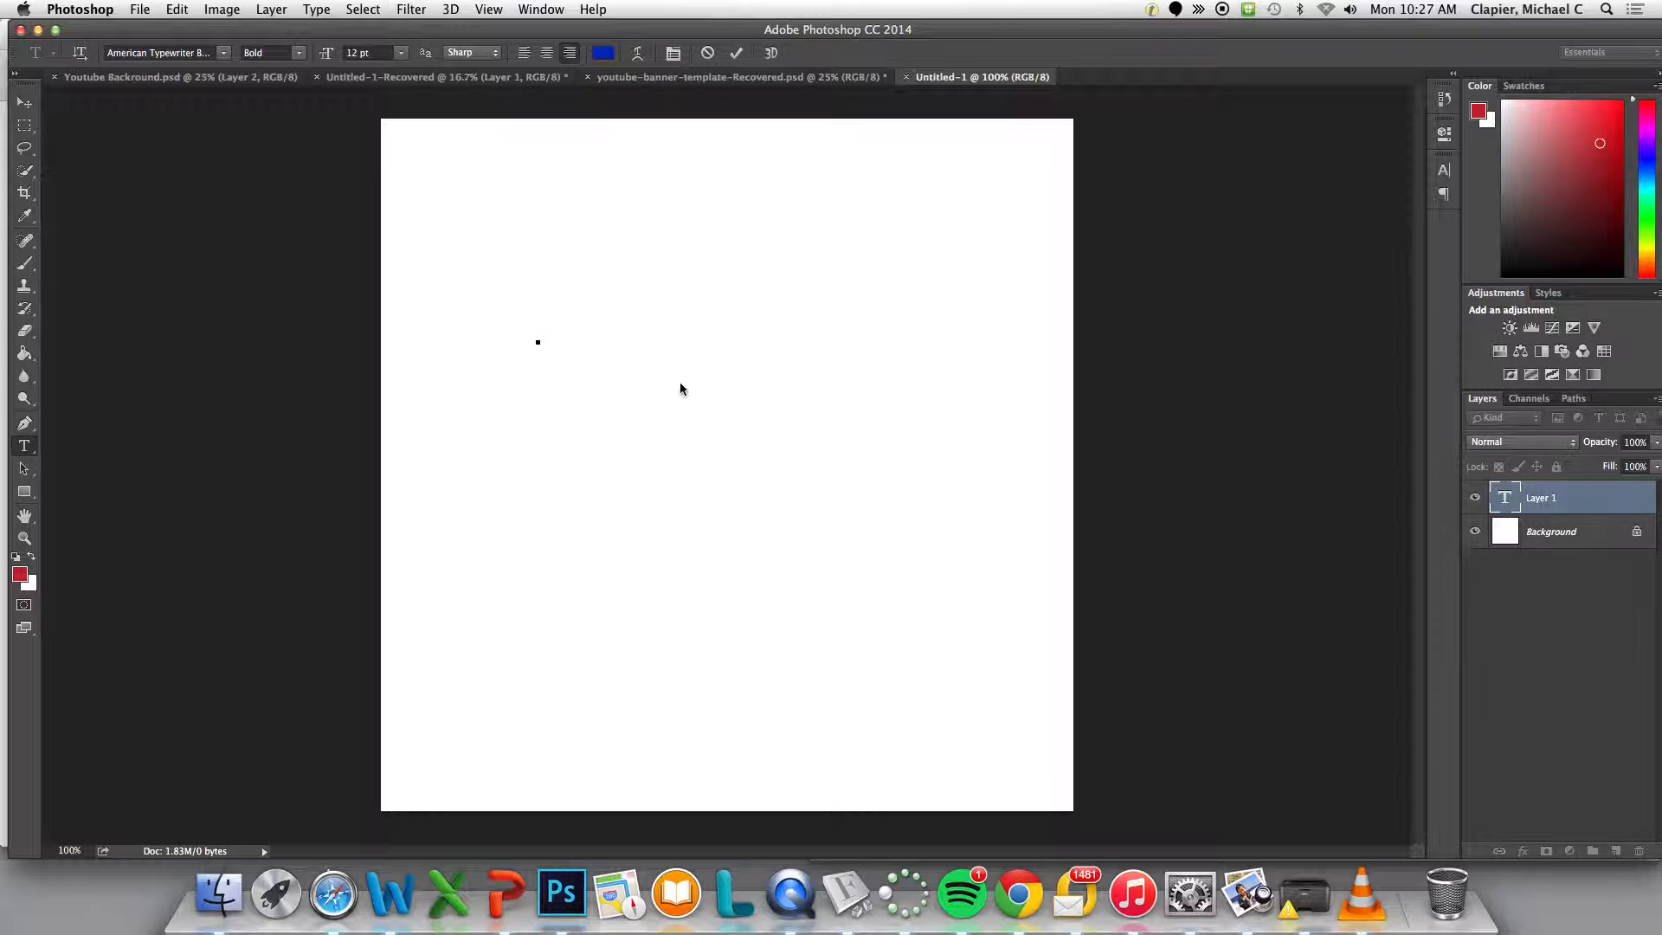
pyautogui.write('asd')
pyautogui.click(19, 102)
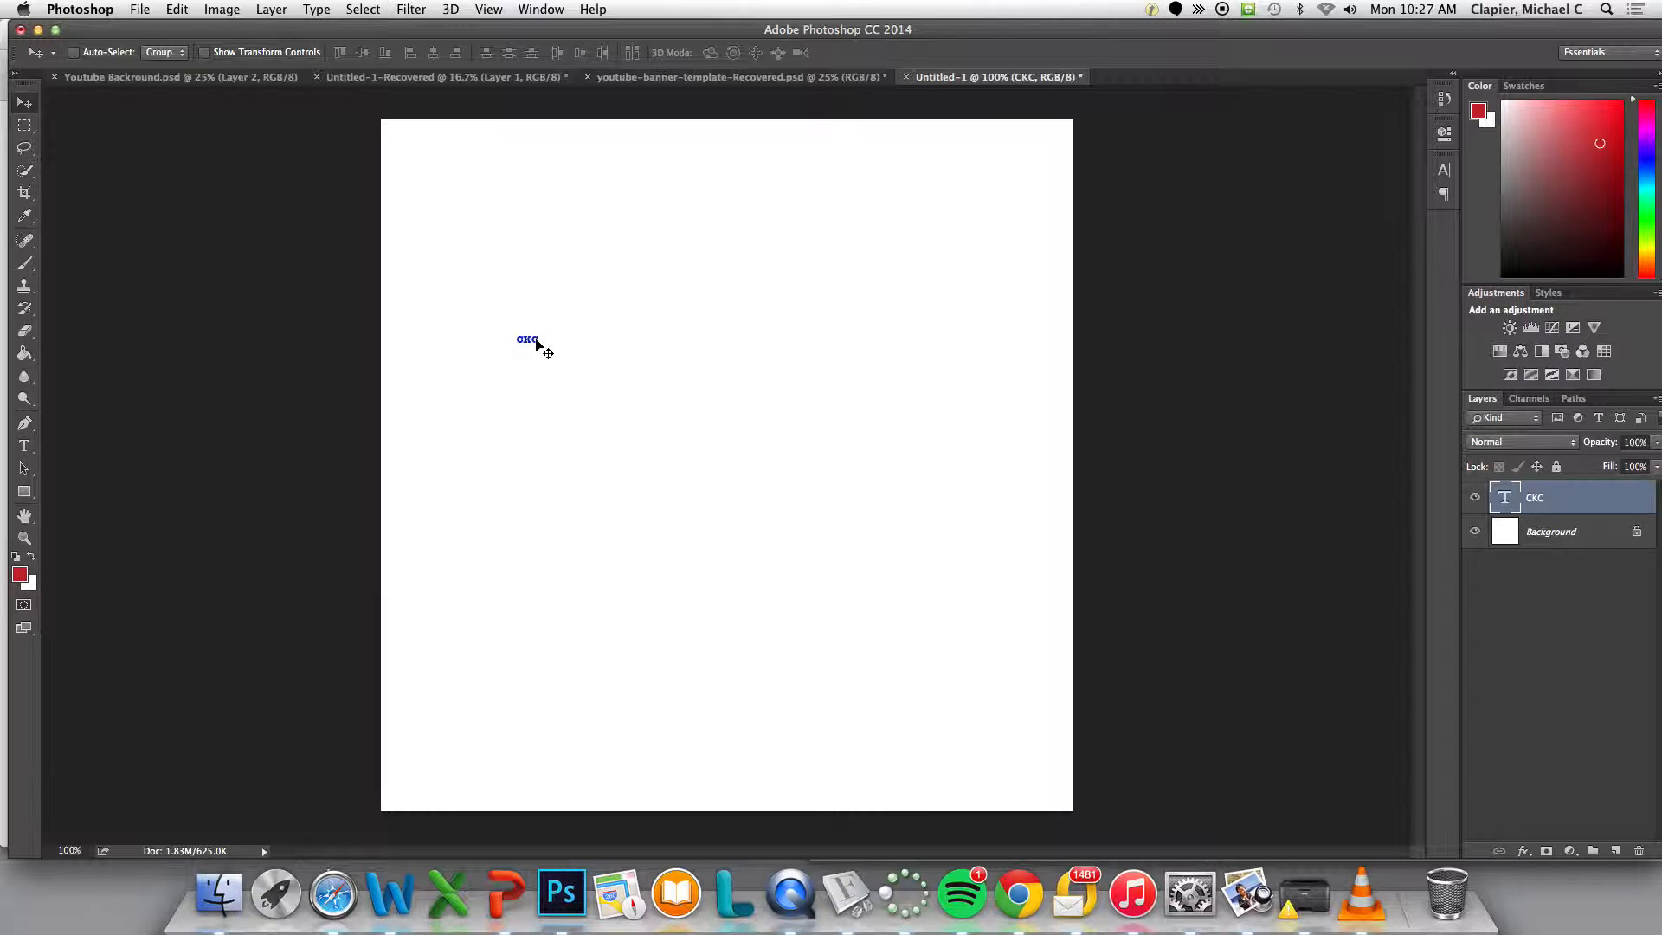
# Scale the CKC text proportionally to about 3124% so it nearly spans the canvas width, and position it slightly above the middle
pyautogui.press('super+t')
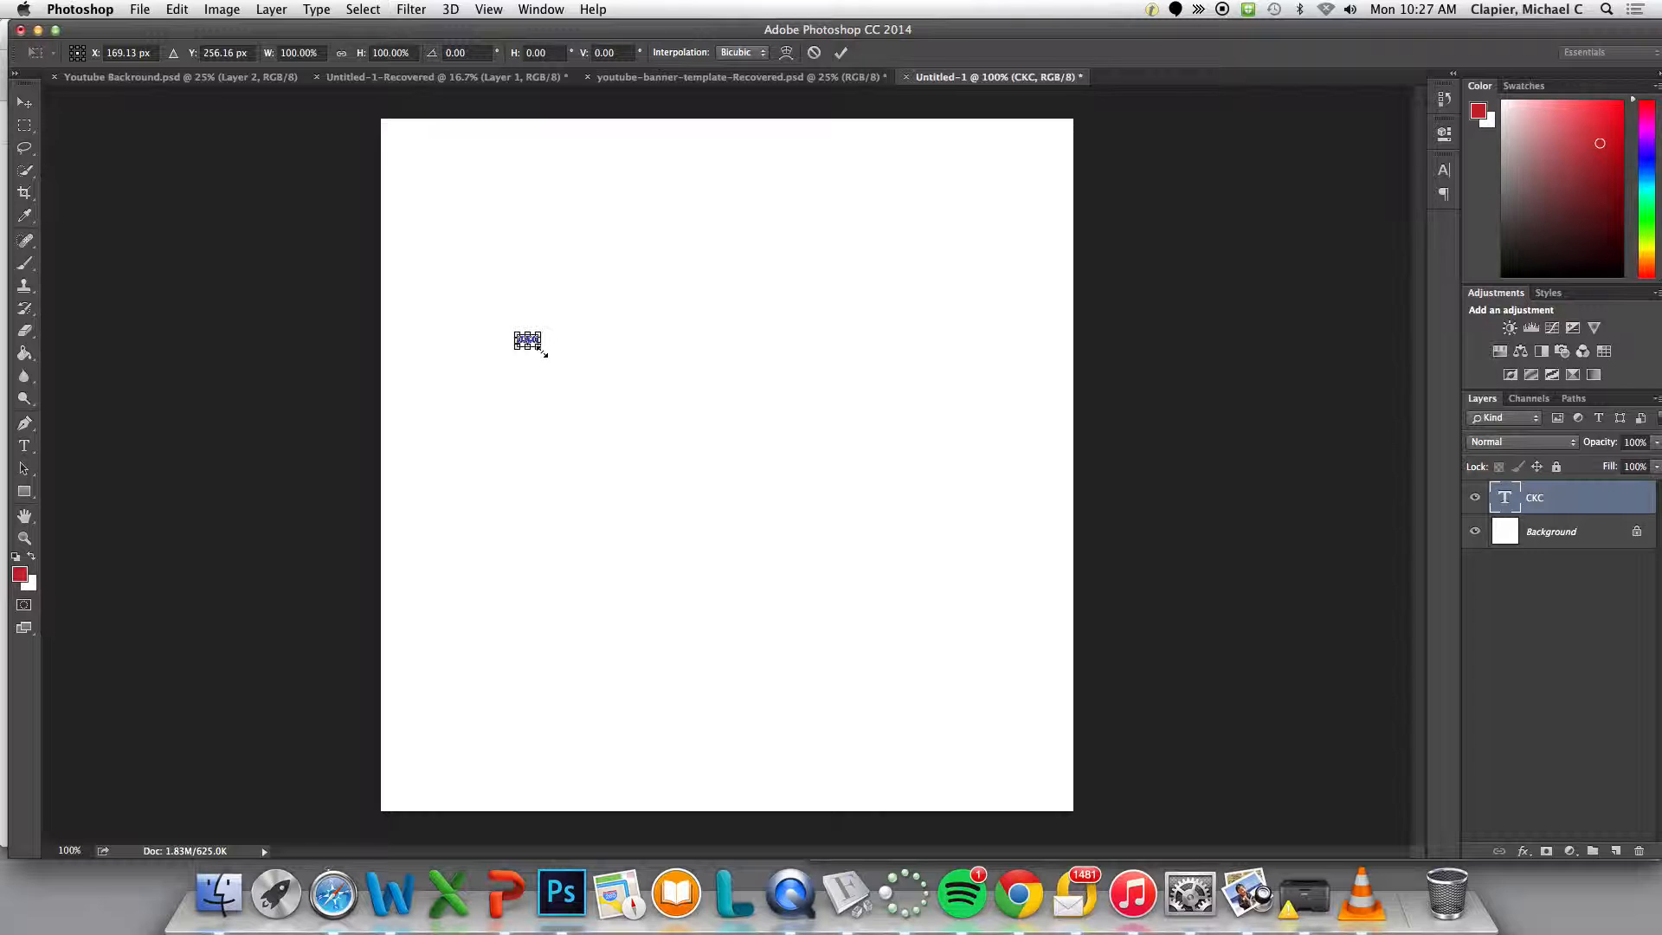
pyautogui.moveTo(543, 353); pyautogui.dragTo(1079, 662)
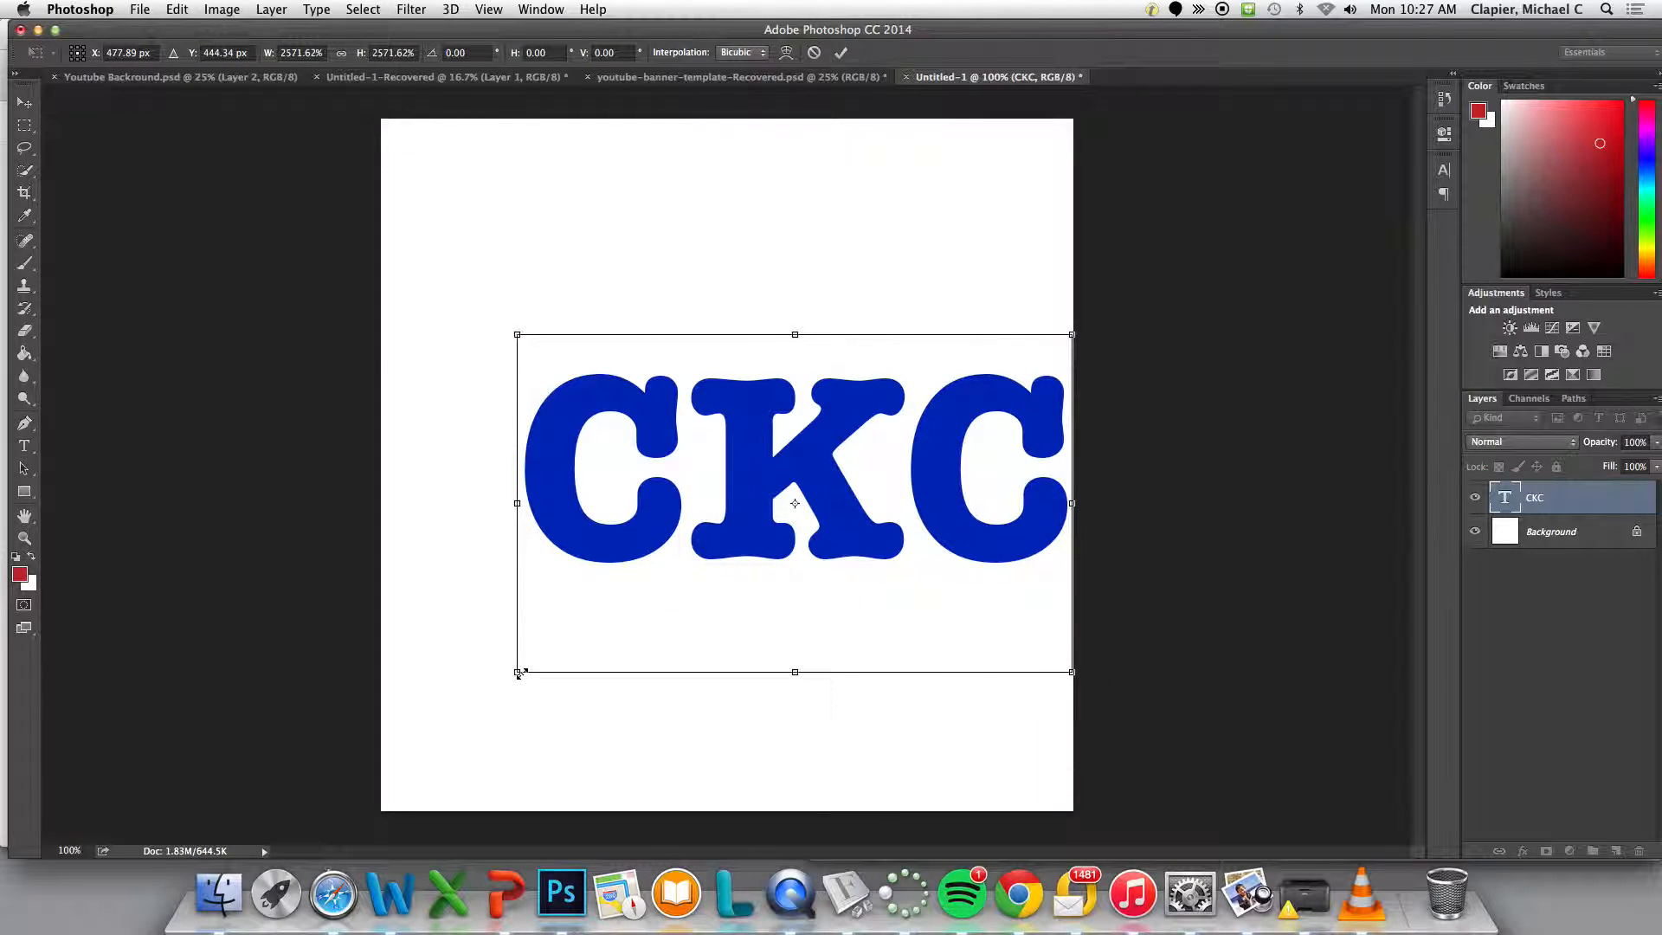
pyautogui.moveTo(515, 674); pyautogui.dragTo(388, 723)
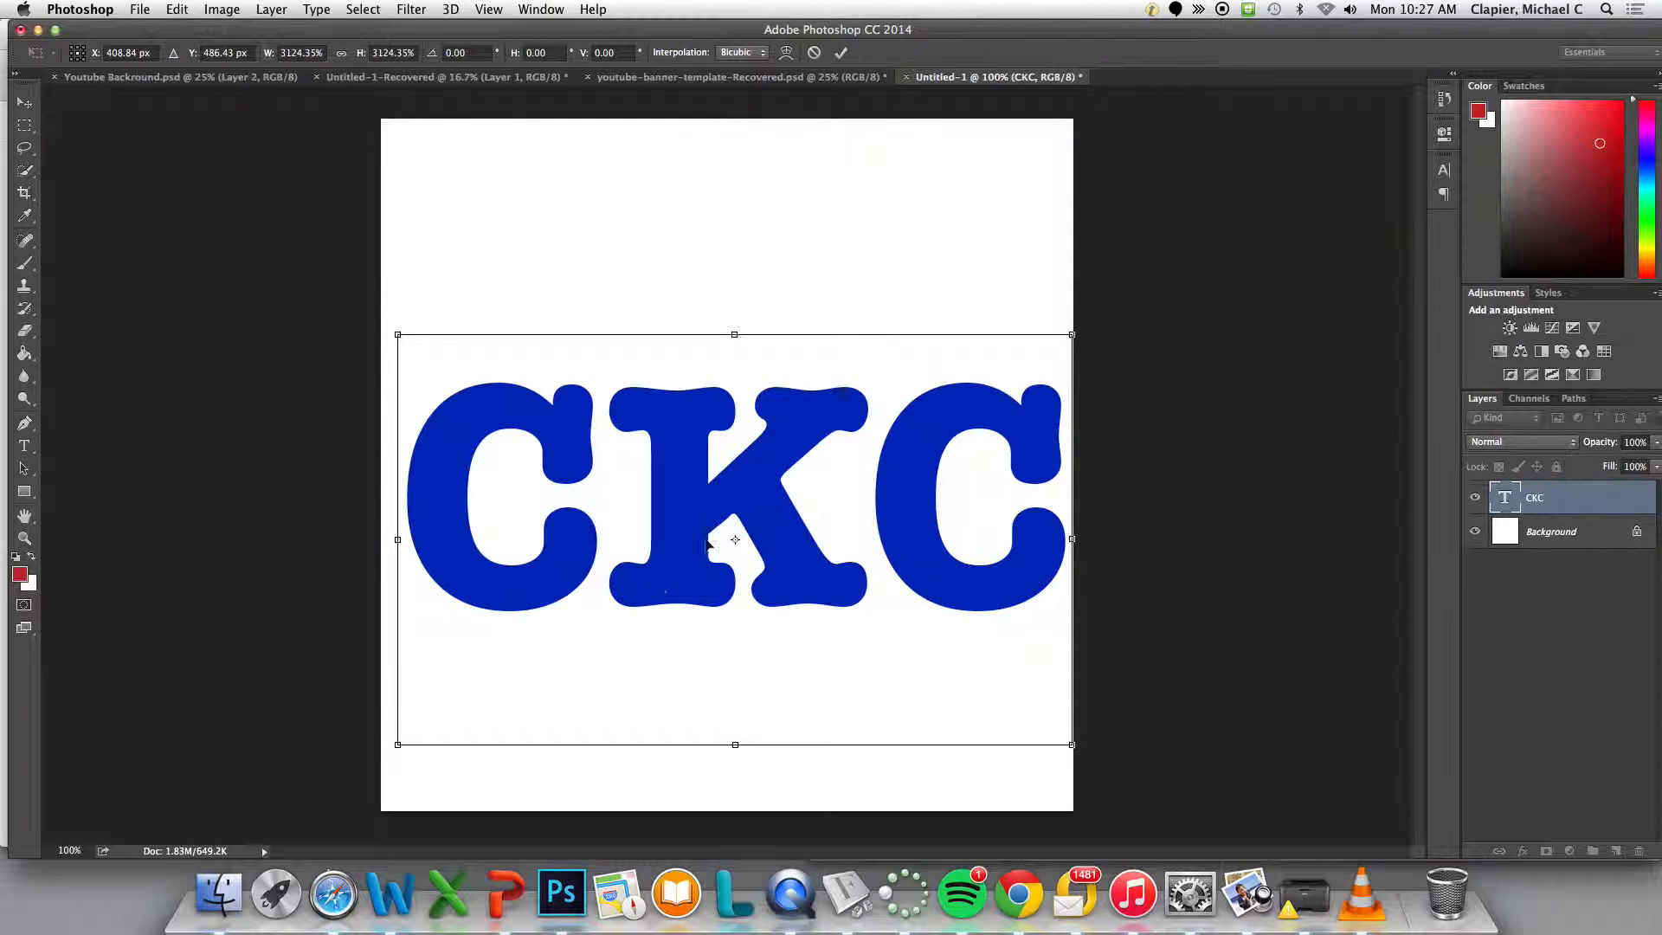
pyautogui.moveTo(736, 499); pyautogui.dragTo(732, 421)
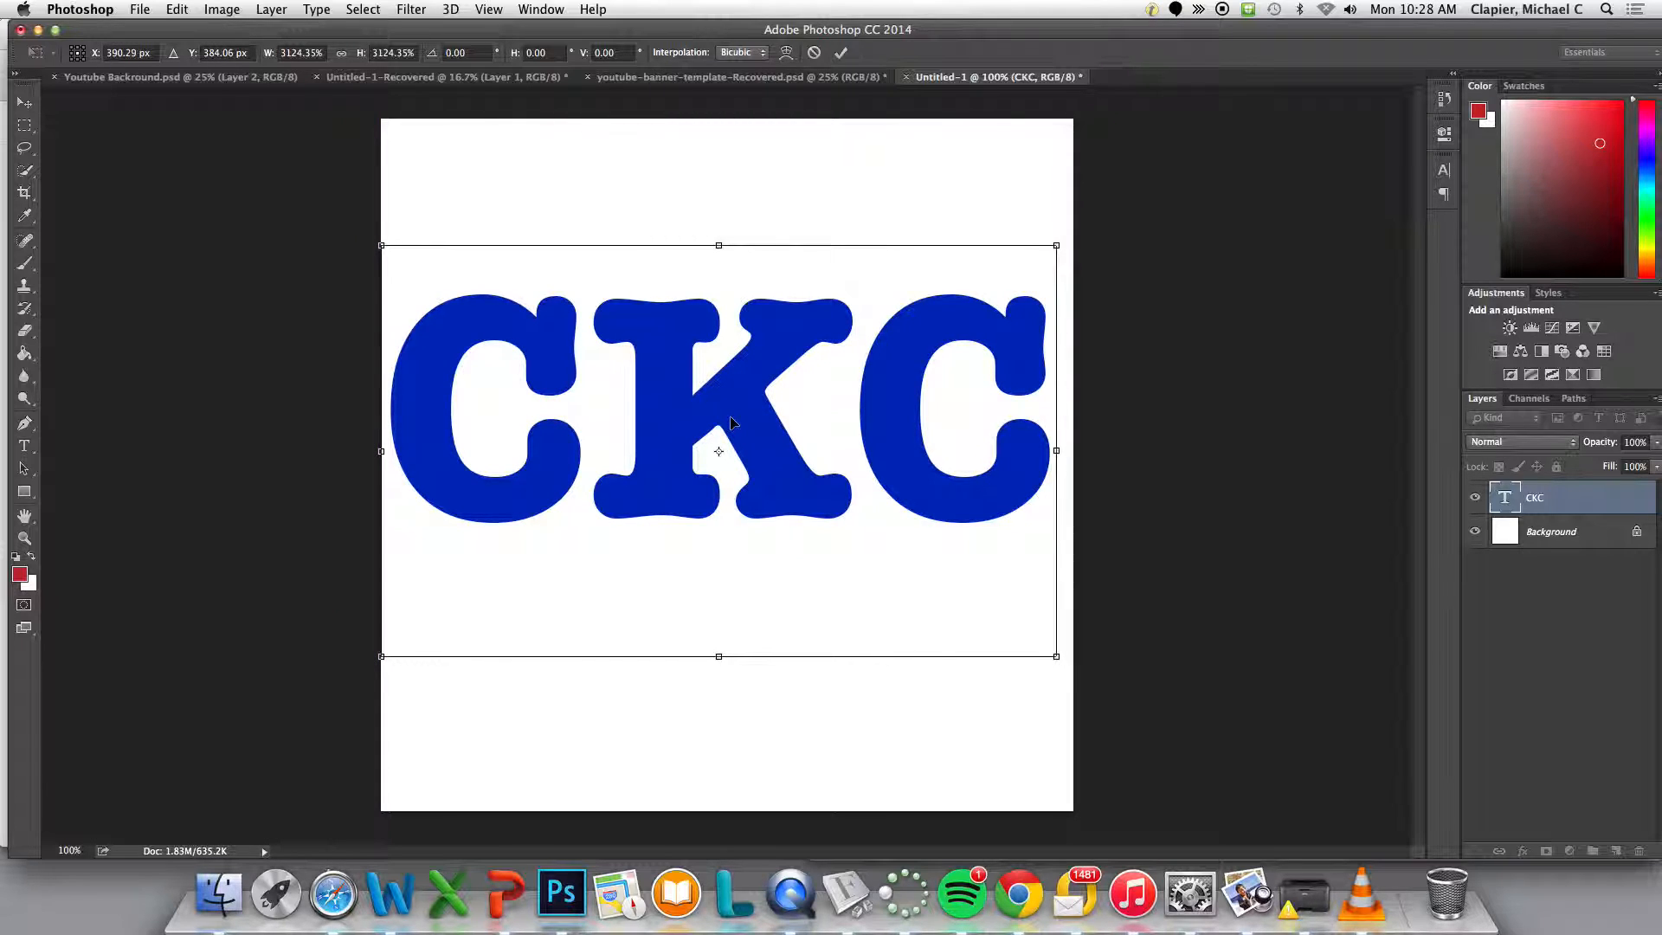
pyautogui.press('Return')
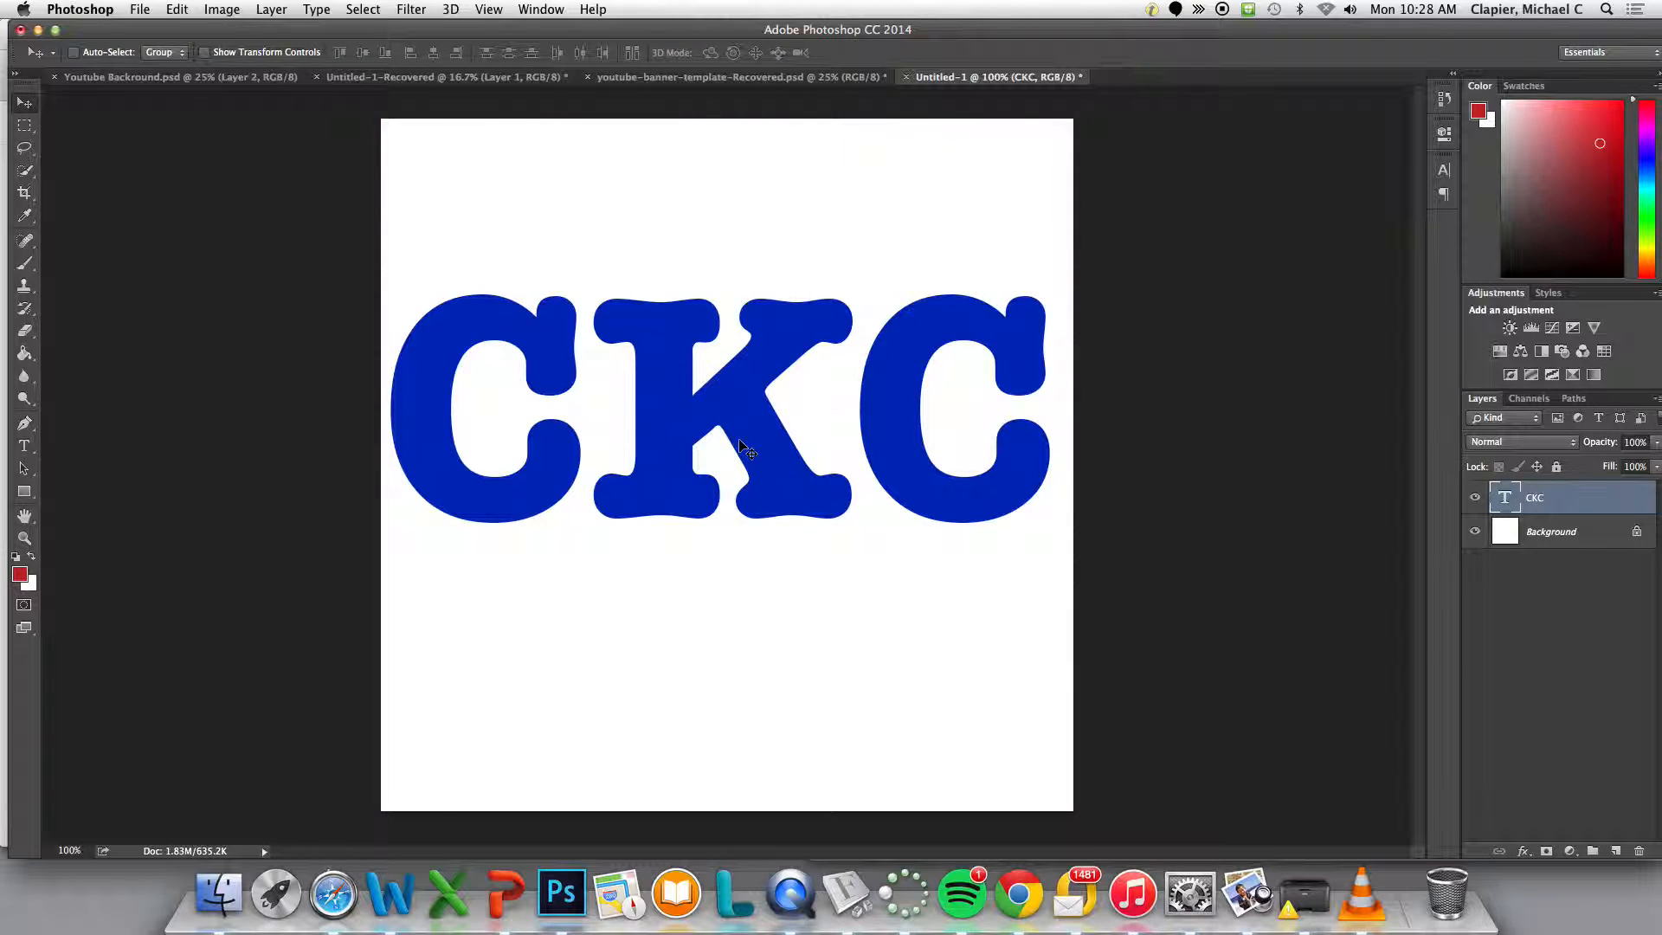
pyautogui.moveTo(747, 439); pyautogui.dragTo(754, 441)
pyautogui.press('Right')
pyautogui.press('Up')
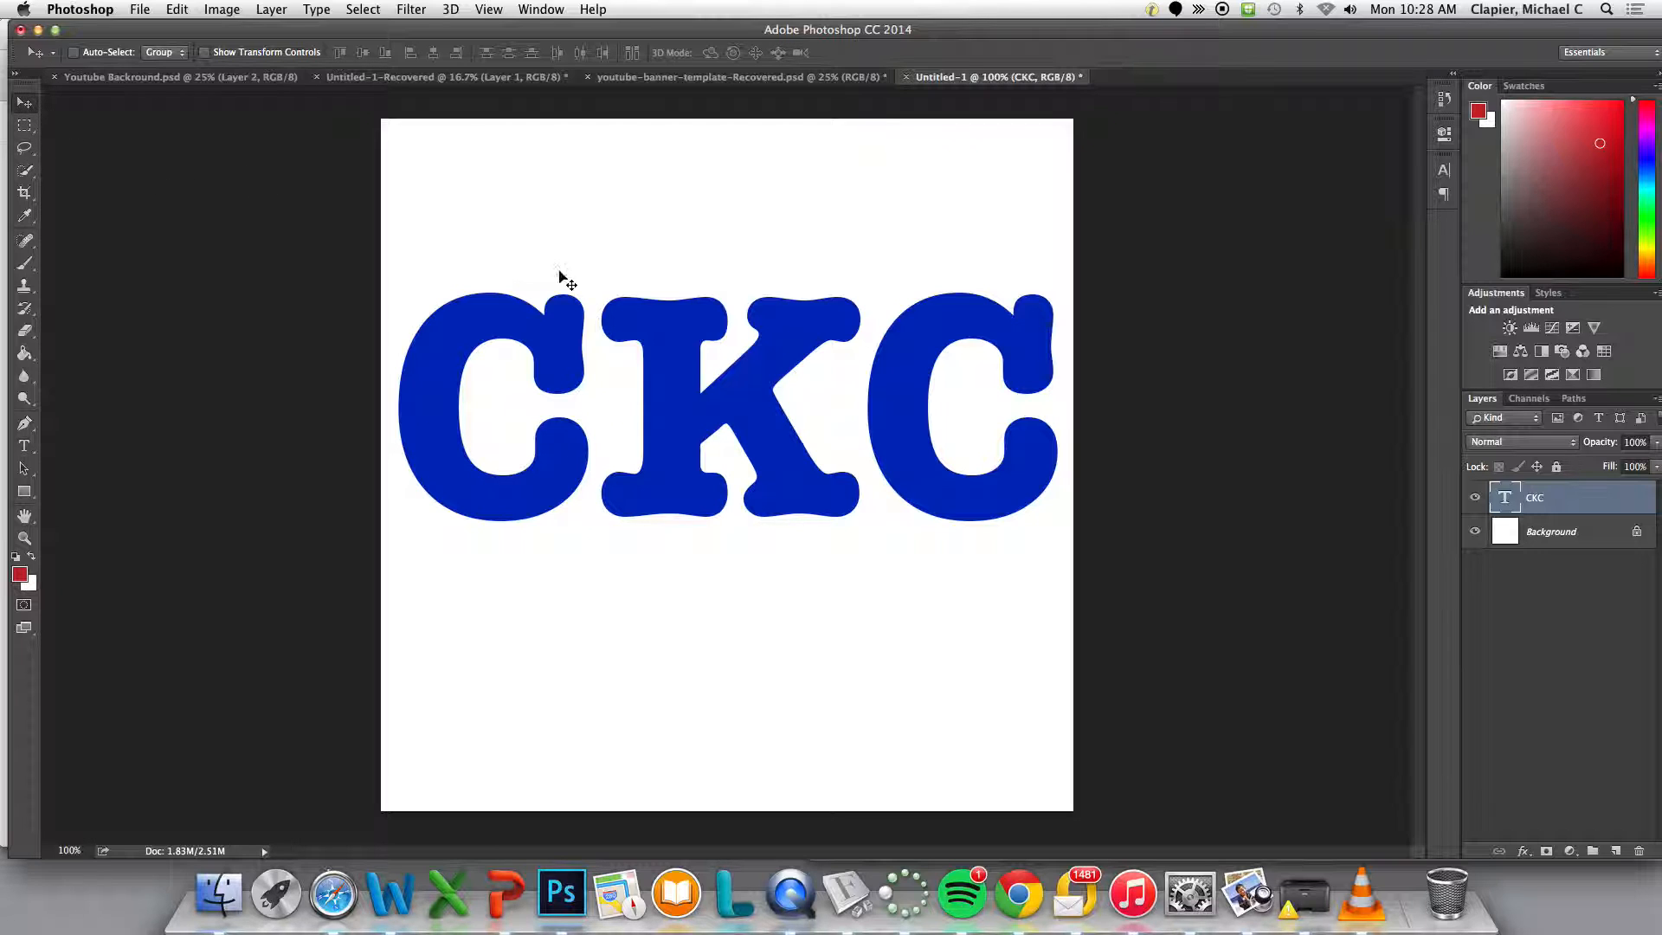
# Move the CKC text up near the canvas's upper edge and nudge it back down in small increments
pyautogui.moveTo(709, 415); pyautogui.dragTo(709, 296)
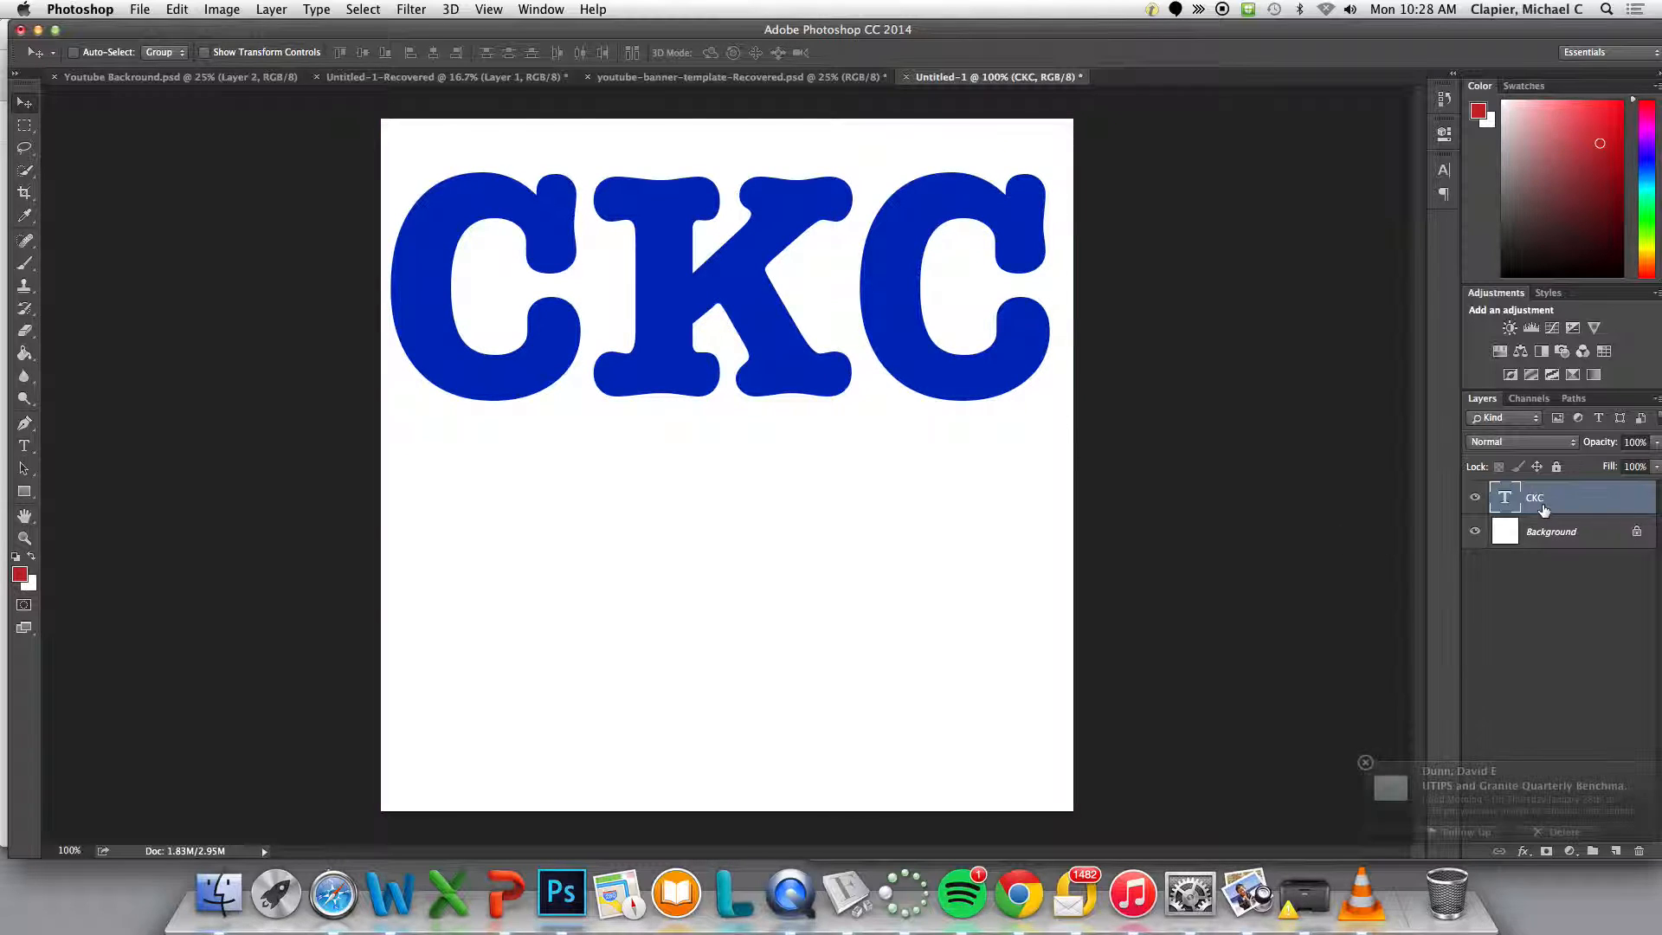
pyautogui.moveTo(803, 374); pyautogui.dragTo(805, 386)
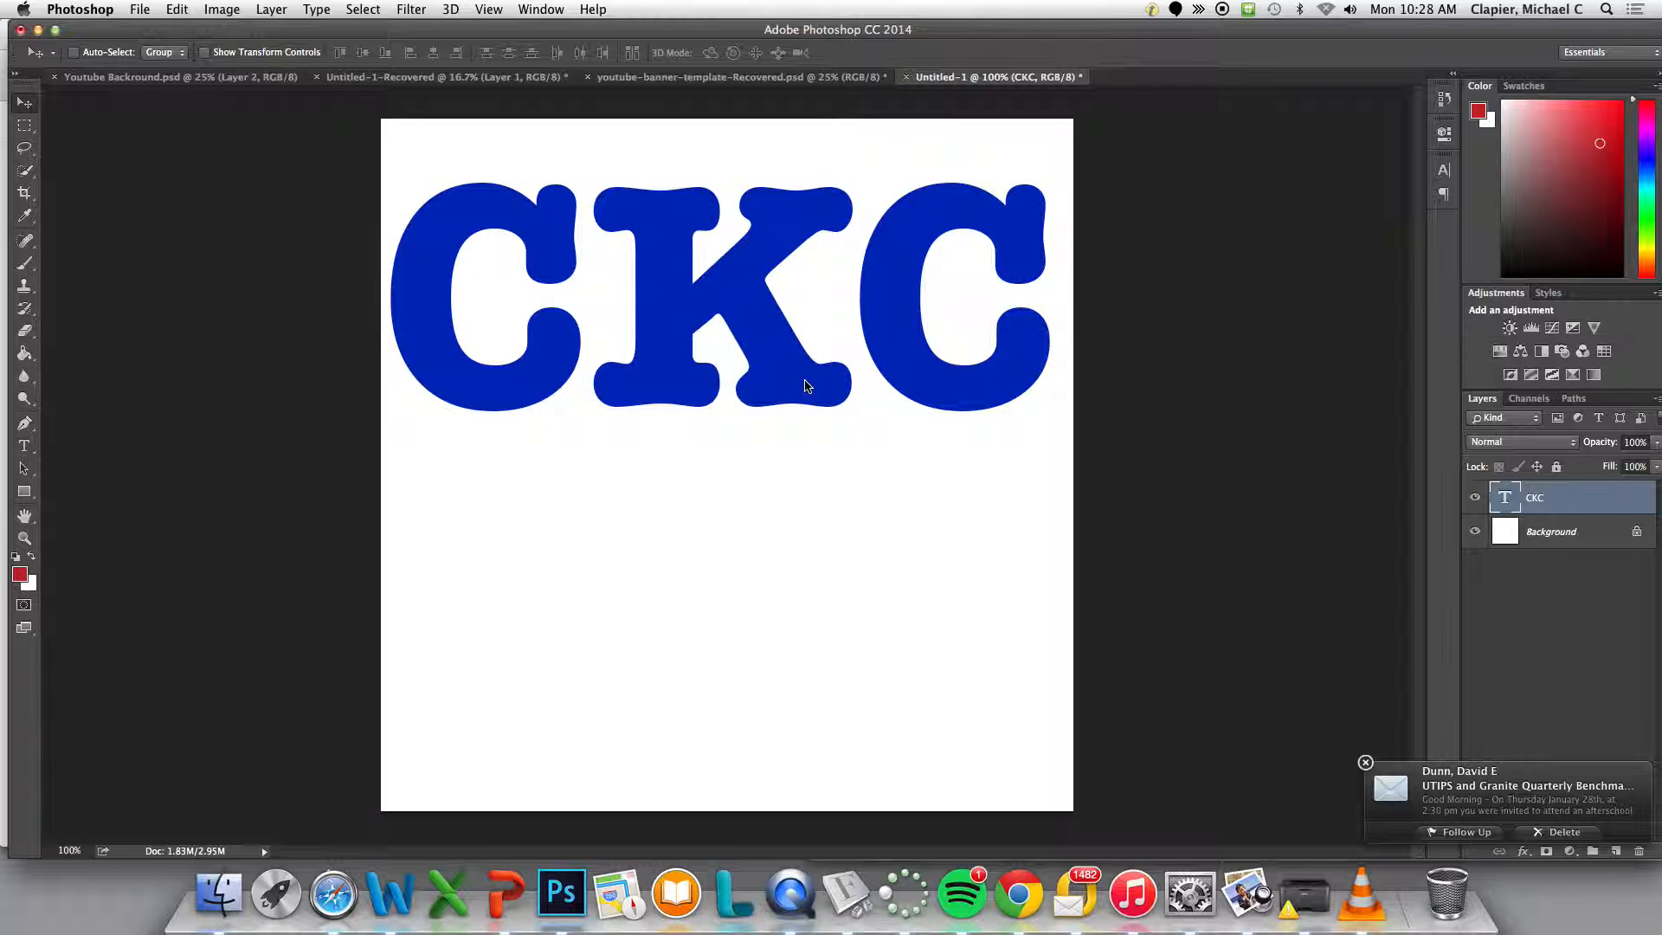
pyautogui.press('Down')
pyautogui.press('Down')
pyautogui.press('Down')
pyautogui.press('Down')
pyautogui.press('Down')
pyautogui.press('Down')
pyautogui.press('Down')
pyautogui.press('Down')
pyautogui.press('Down')
pyautogui.press('Down')
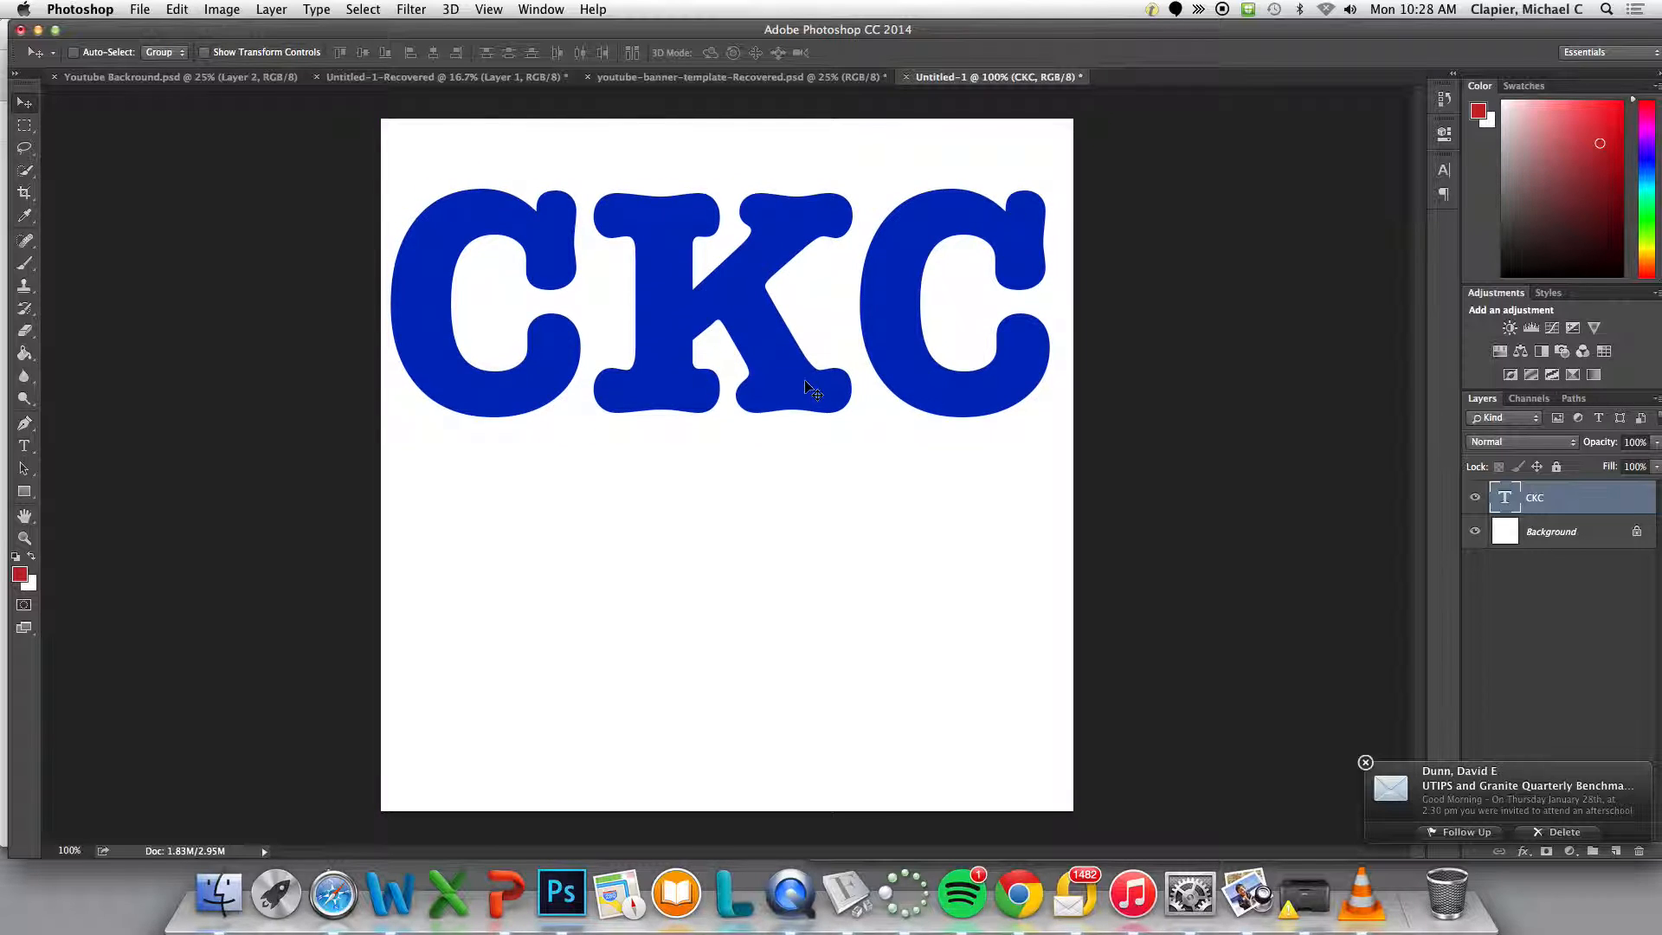
pyautogui.press('Down')
pyautogui.press('Down')
pyautogui.press('Down')
pyautogui.press('Down')
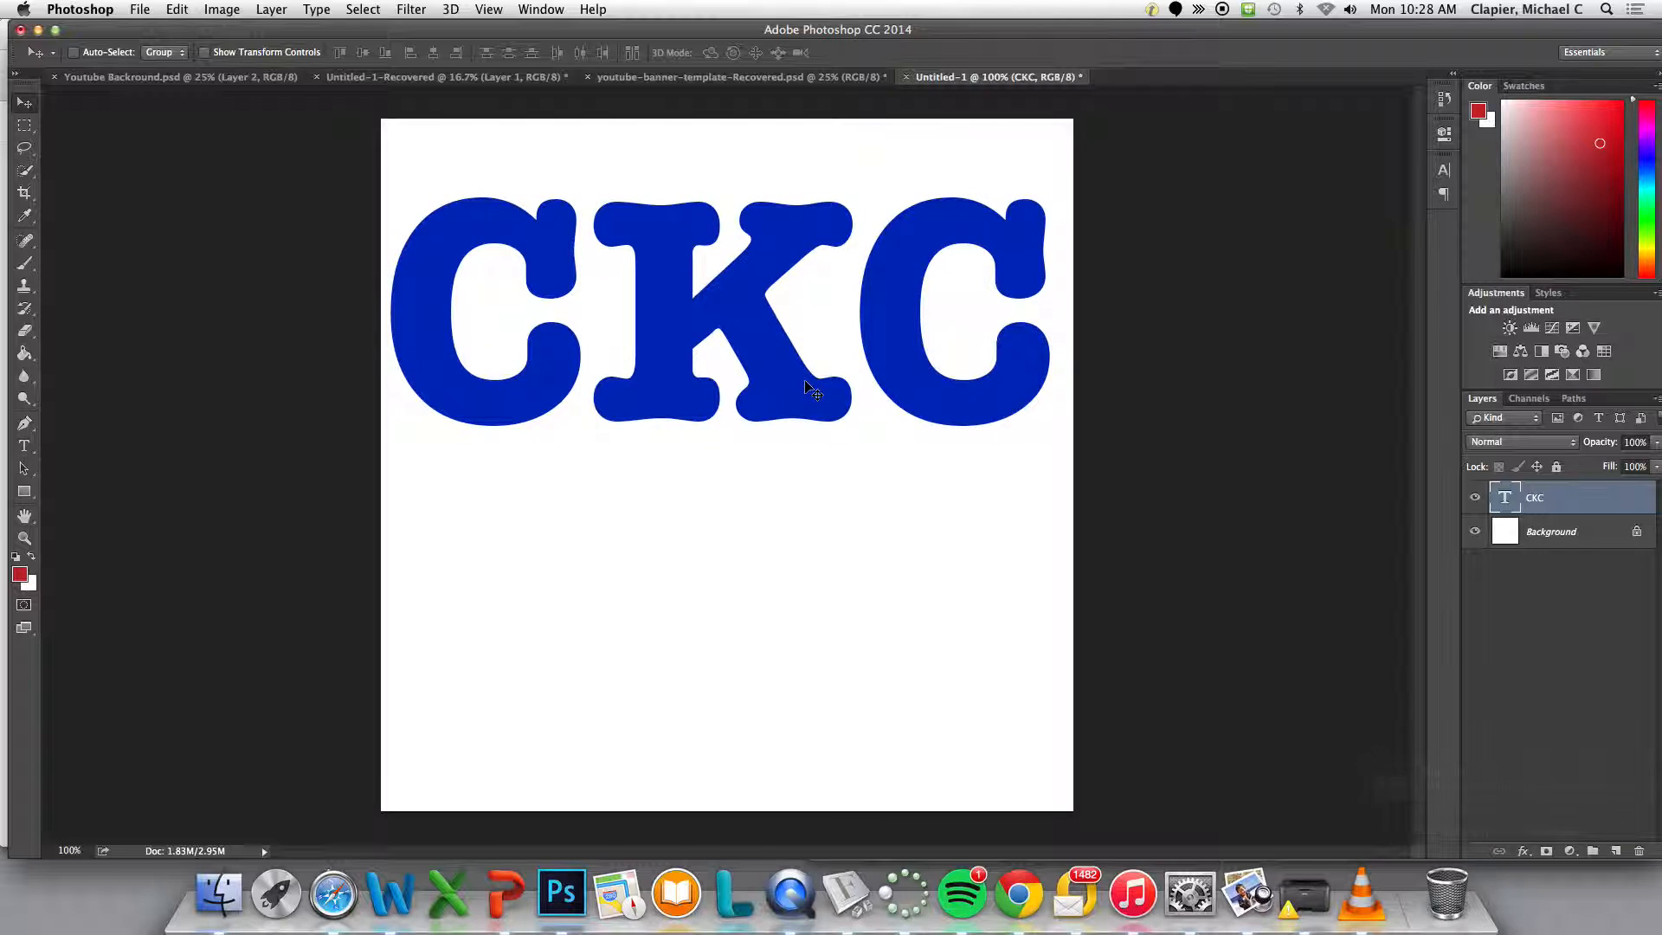
pyautogui.press('Down')
pyautogui.press('Down')
pyautogui.press('Down')
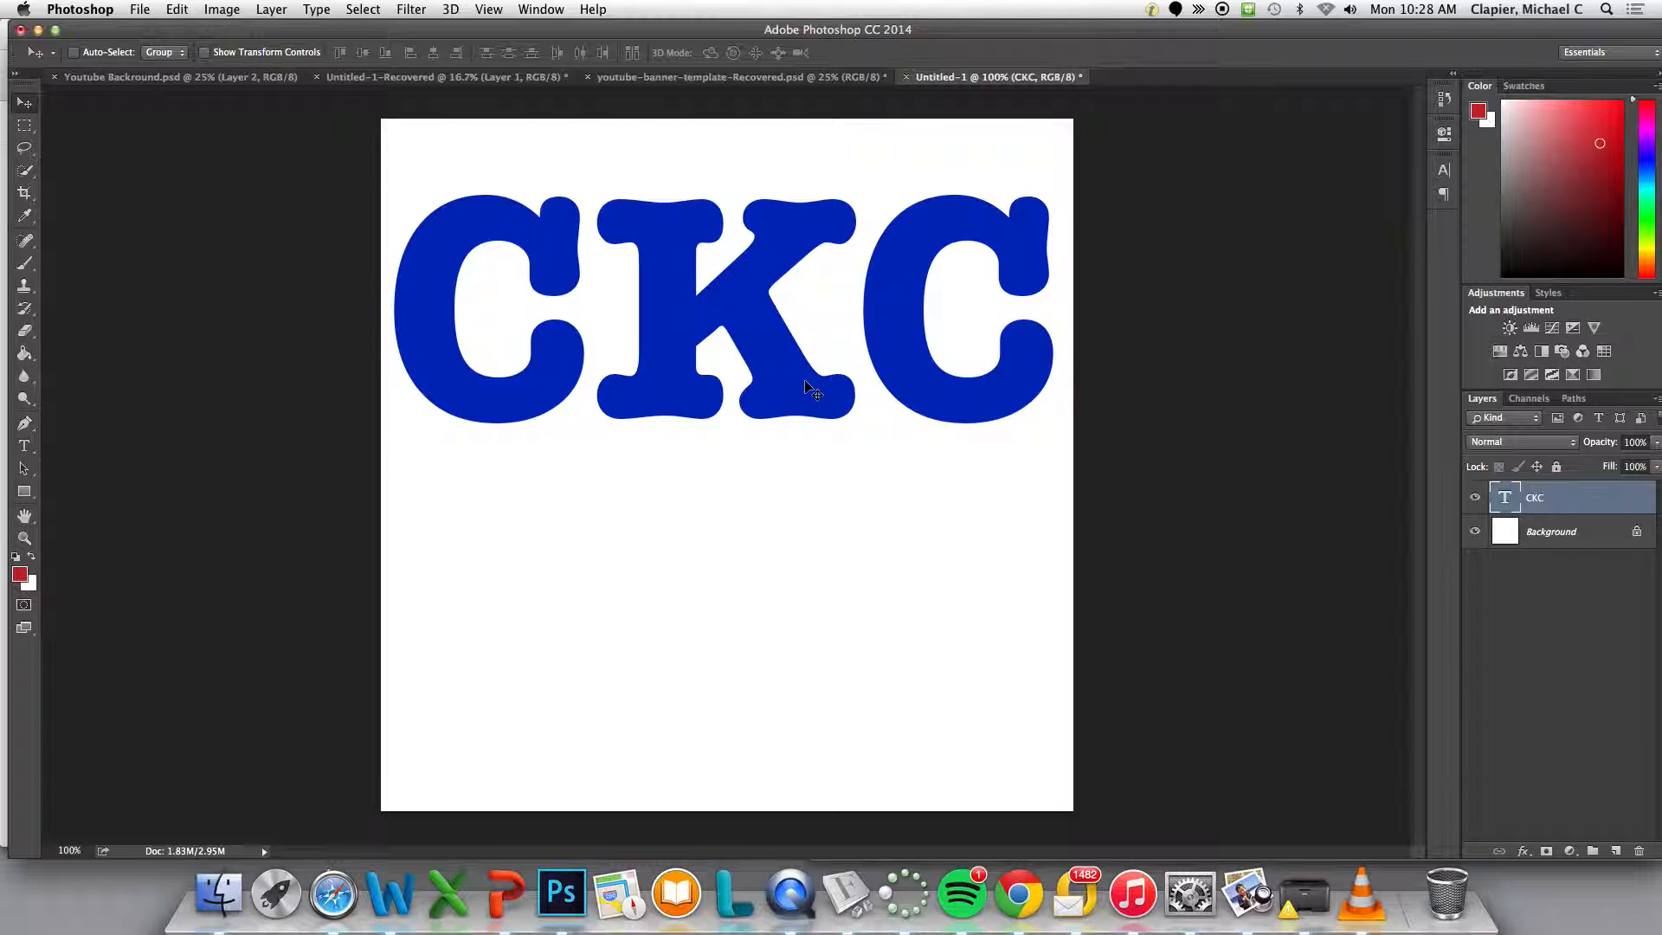
# Move the CKC text down to the middle of the canvas and fine-tune its horizontal centering
pyautogui.moveTo(805, 385); pyautogui.dragTo(811, 495)
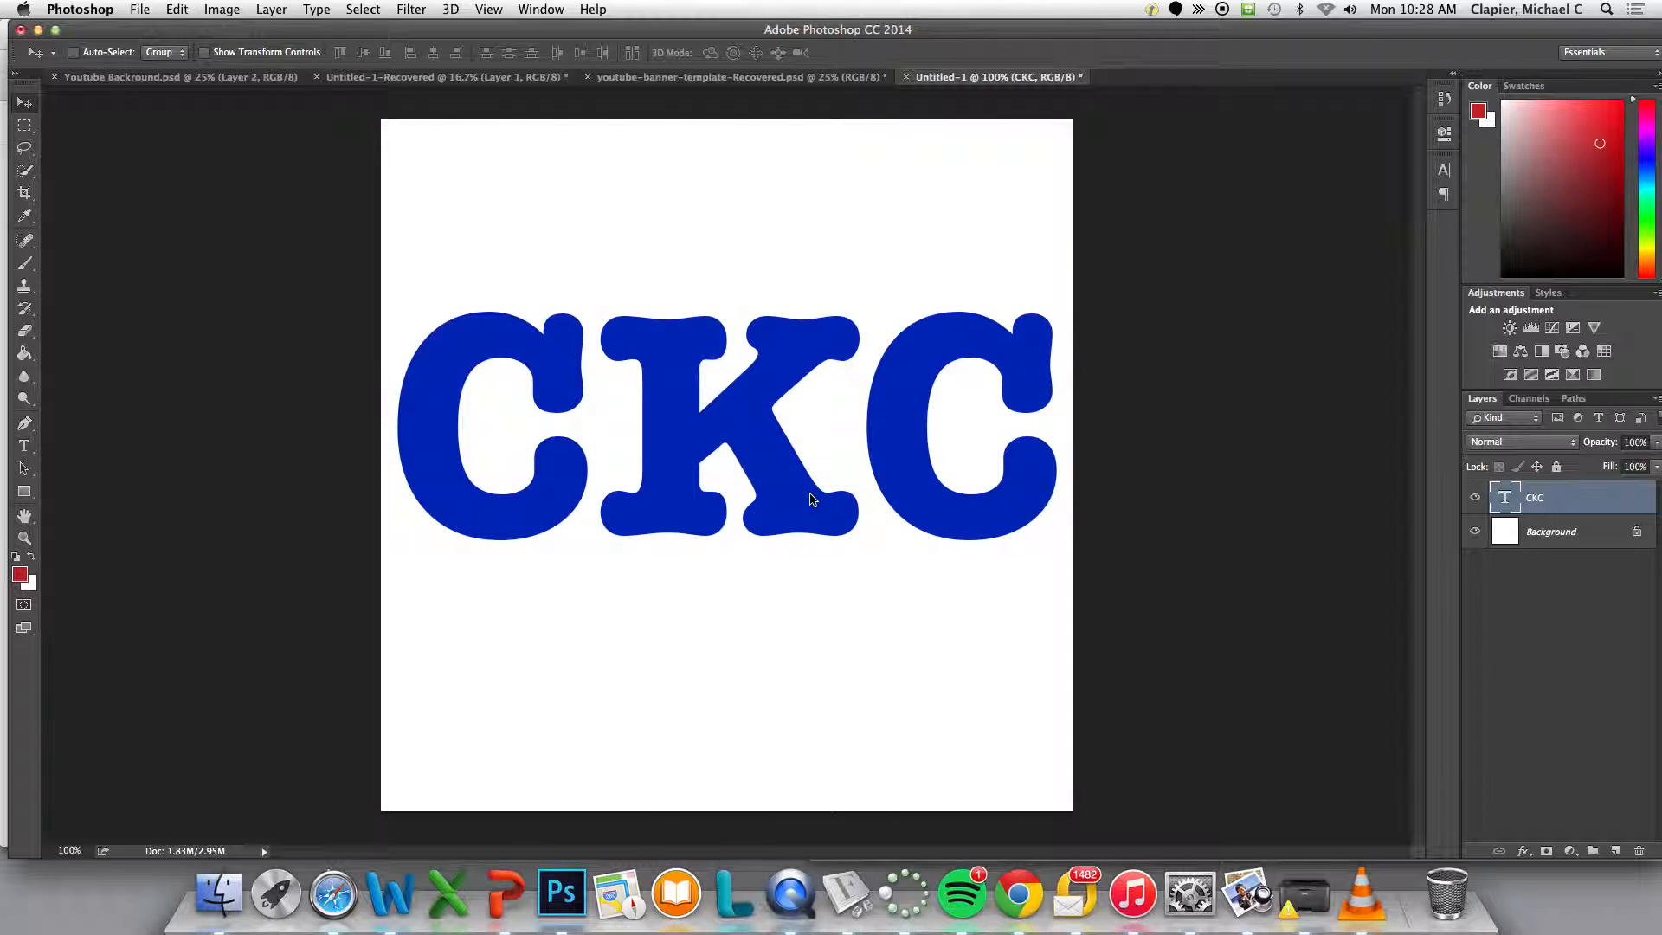
pyautogui.press('Left')
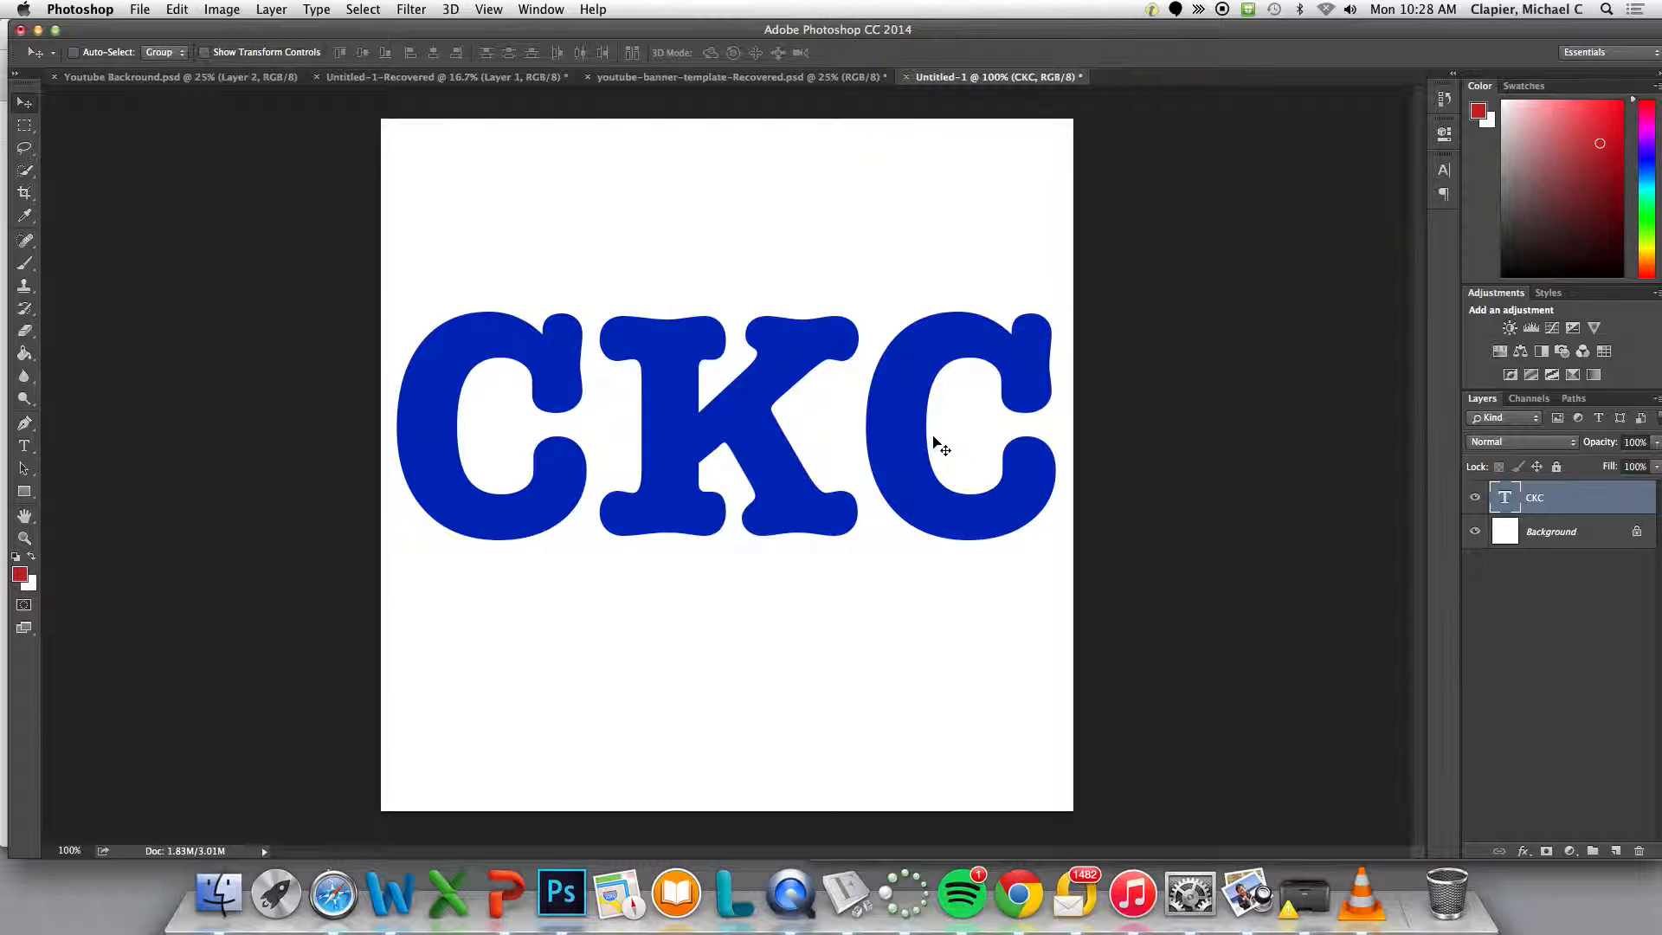
# Change the font of the whole CKC text to Superclarendon Bold
pyautogui.press('t')
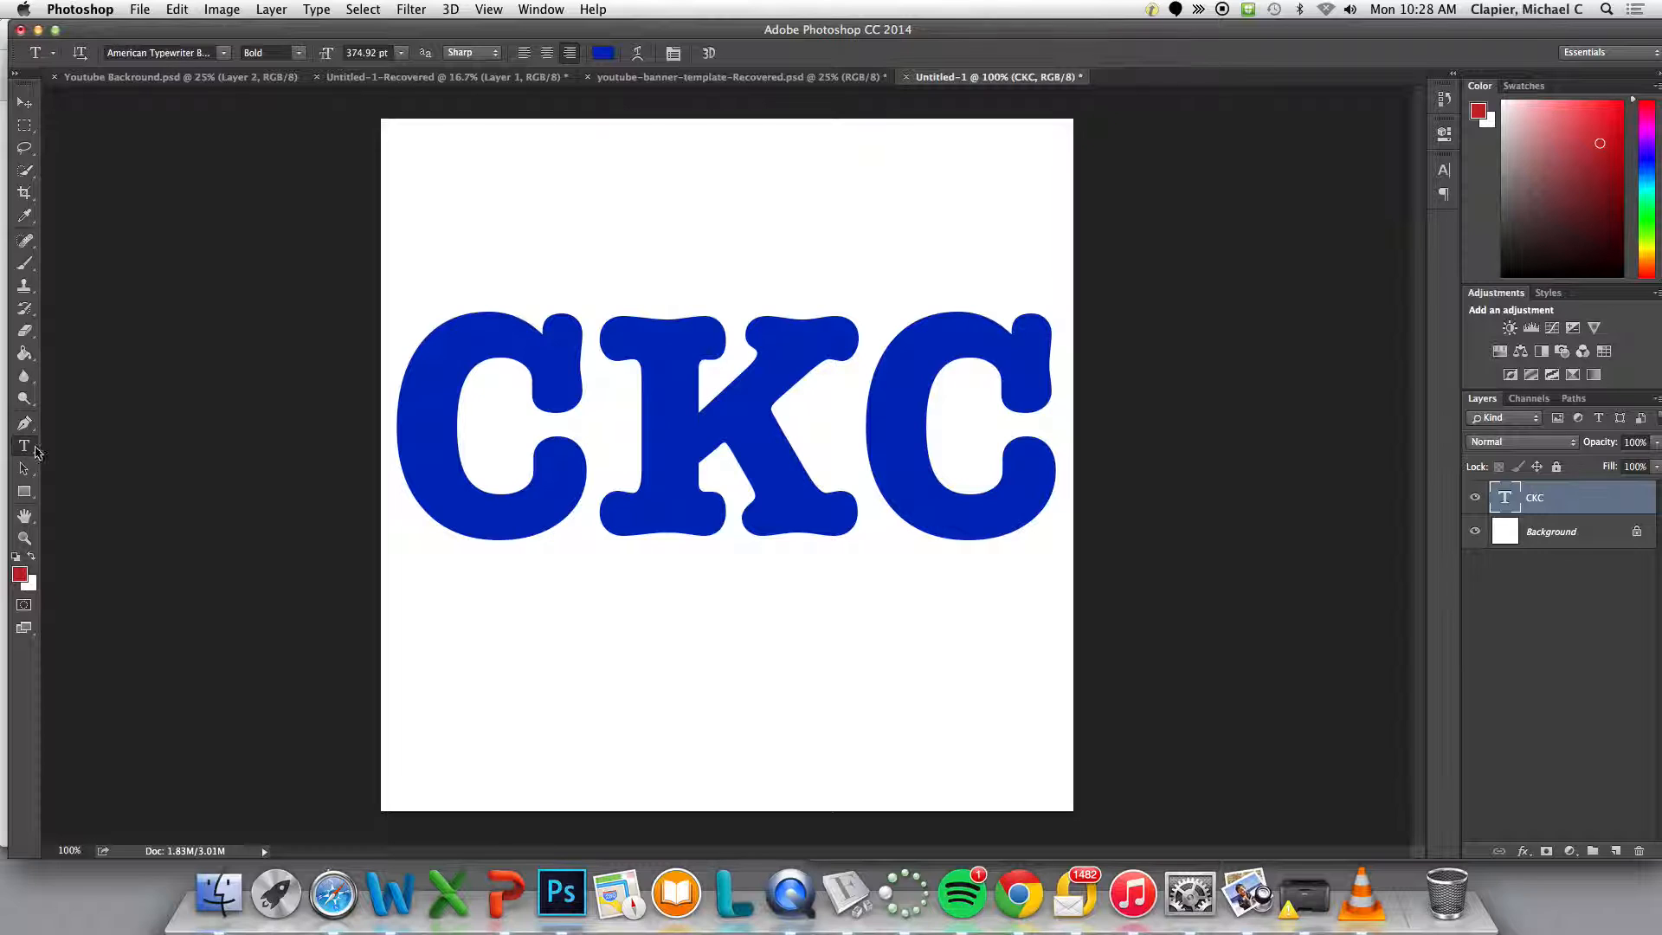
pyautogui.moveTo(1052, 459); pyautogui.dragTo(670, 470)
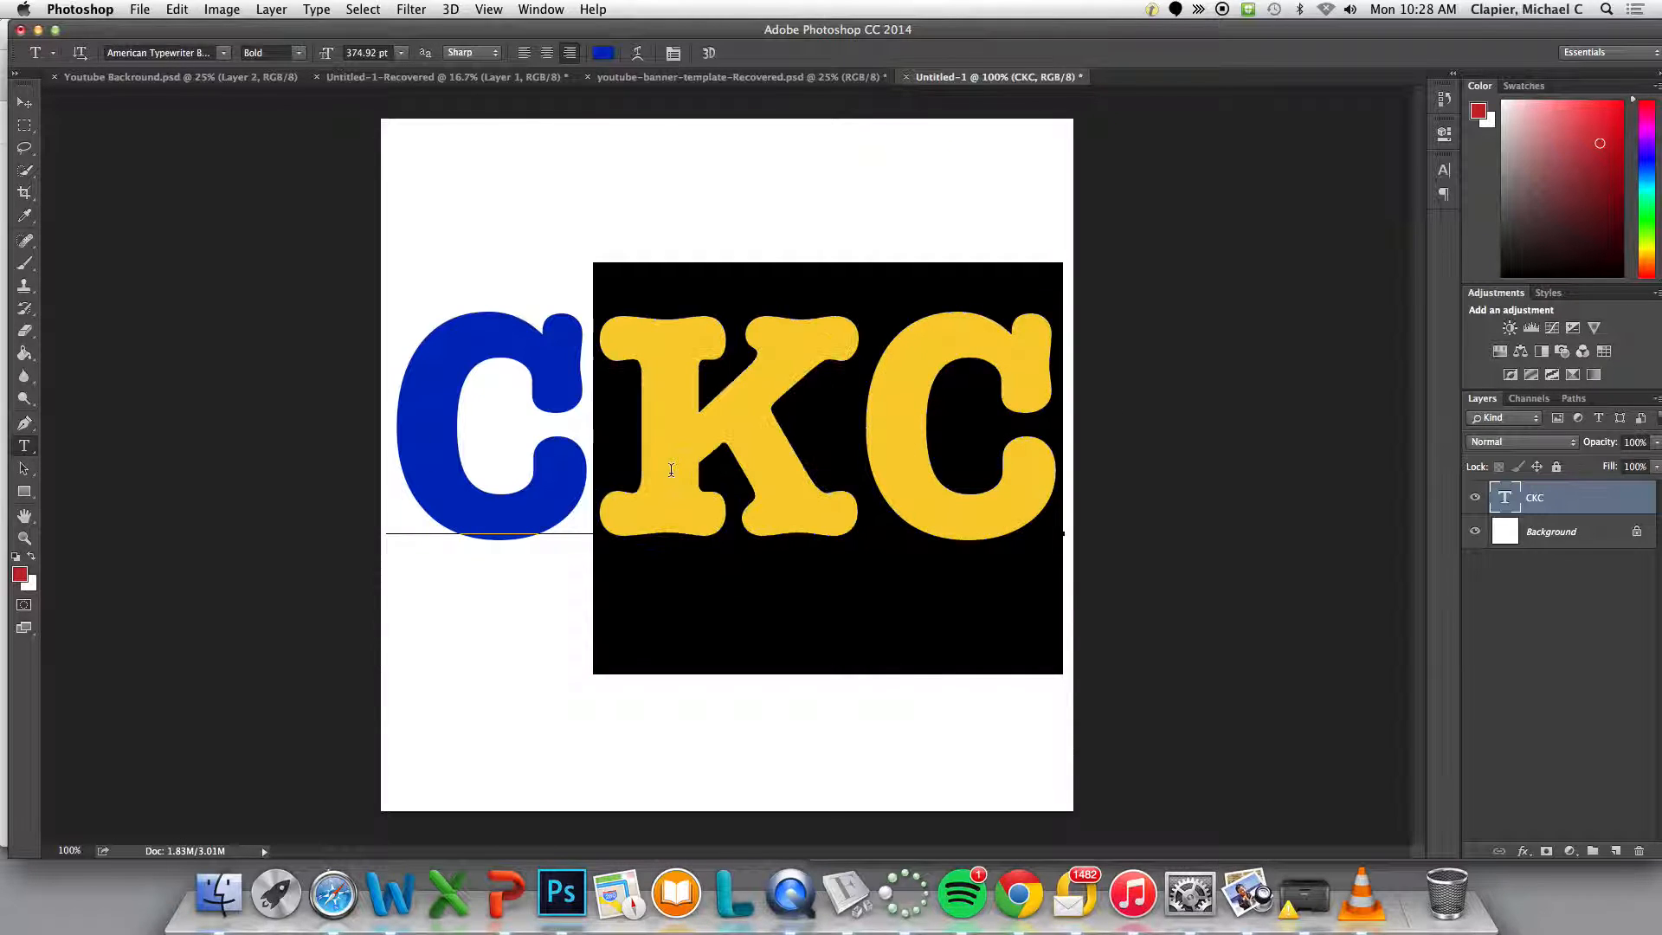
pyautogui.moveTo(546, 470)
pyautogui.mouseDown()
pyautogui.moveTo(476, 471)
pyautogui.moveTo(557, 467)
pyautogui.mouseUp()
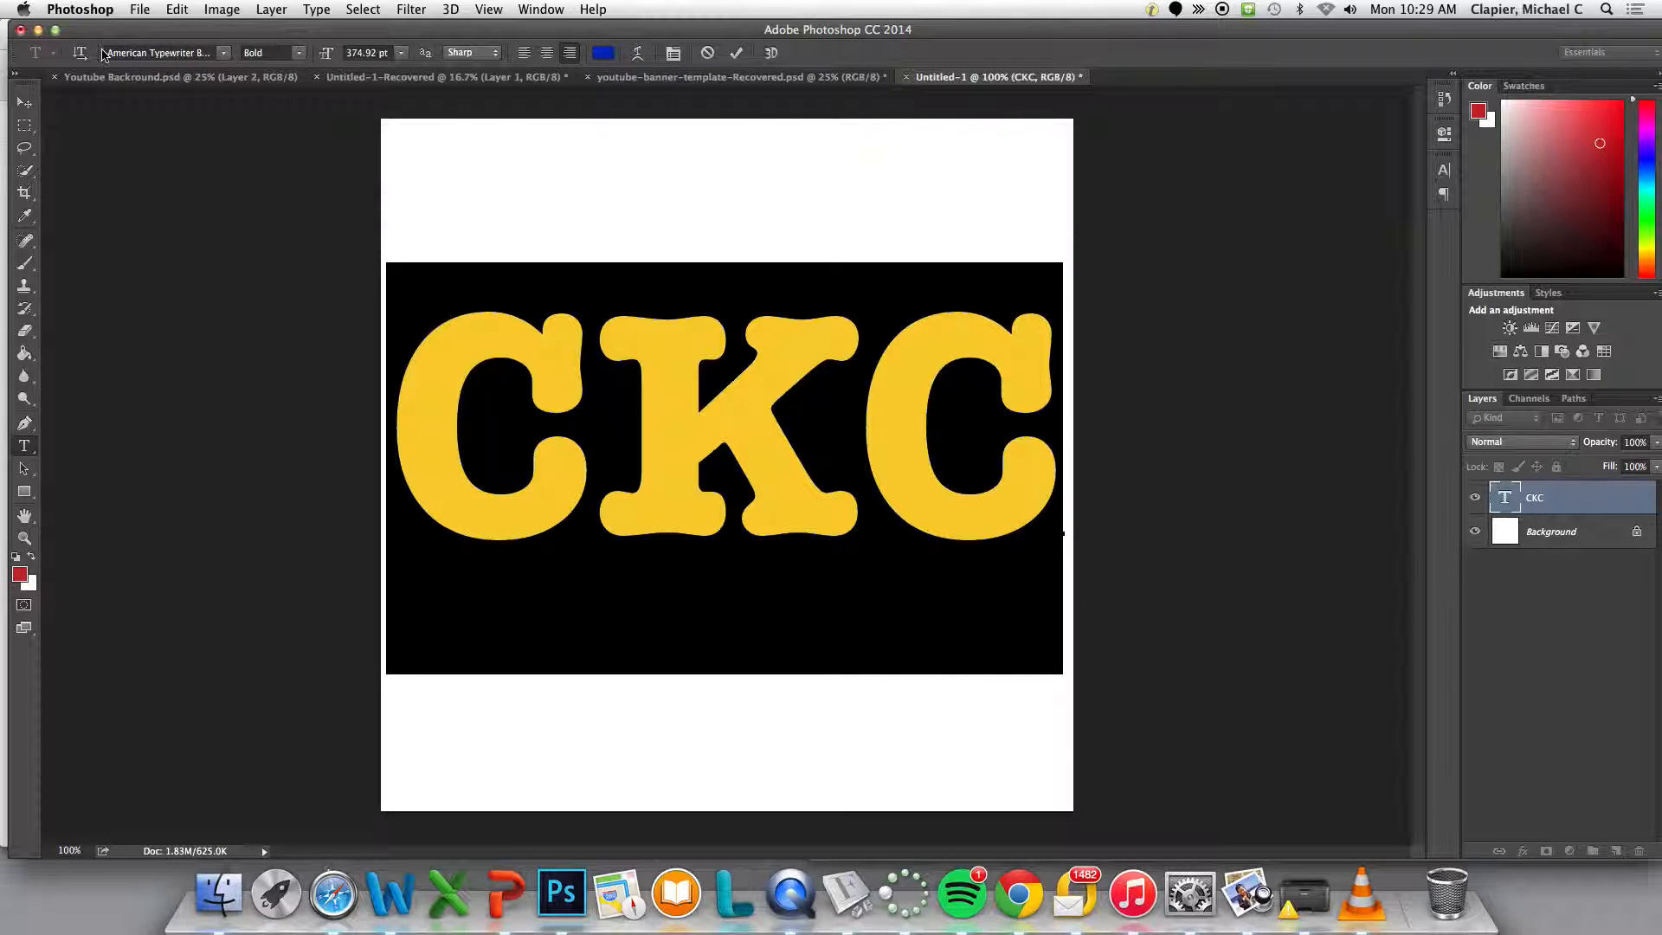
pyautogui.click(223, 54)
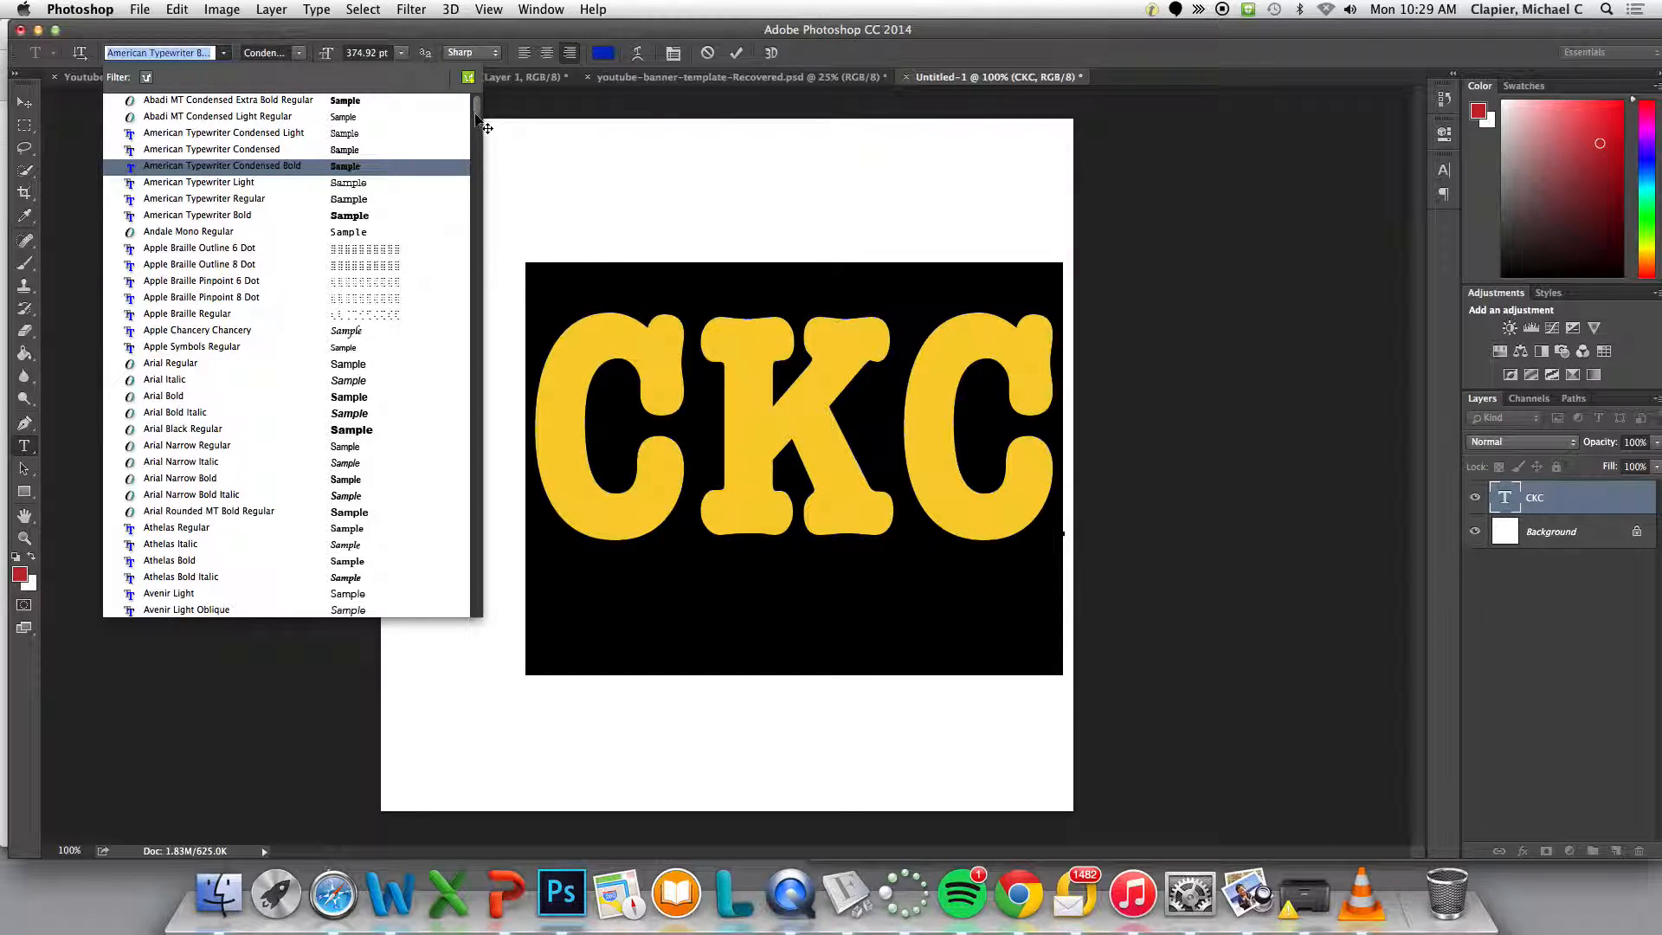
pyautogui.moveTo(475, 105); pyautogui.dragTo(470, 163)
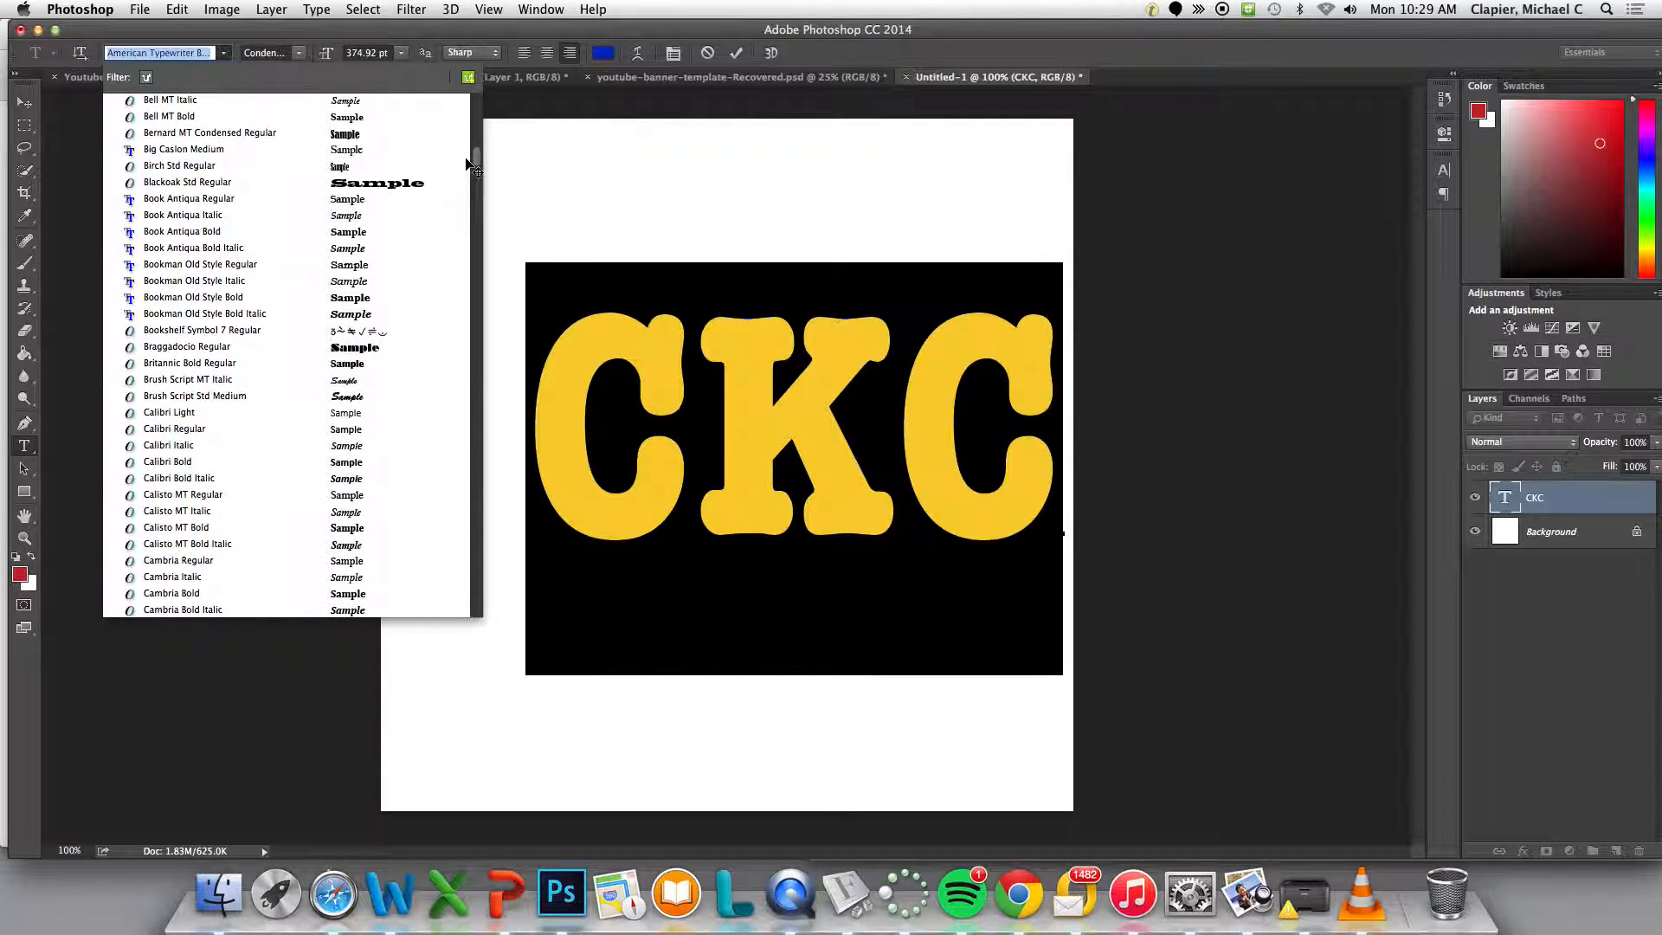
pyautogui.moveTo(467, 167); pyautogui.dragTo(439, 261)
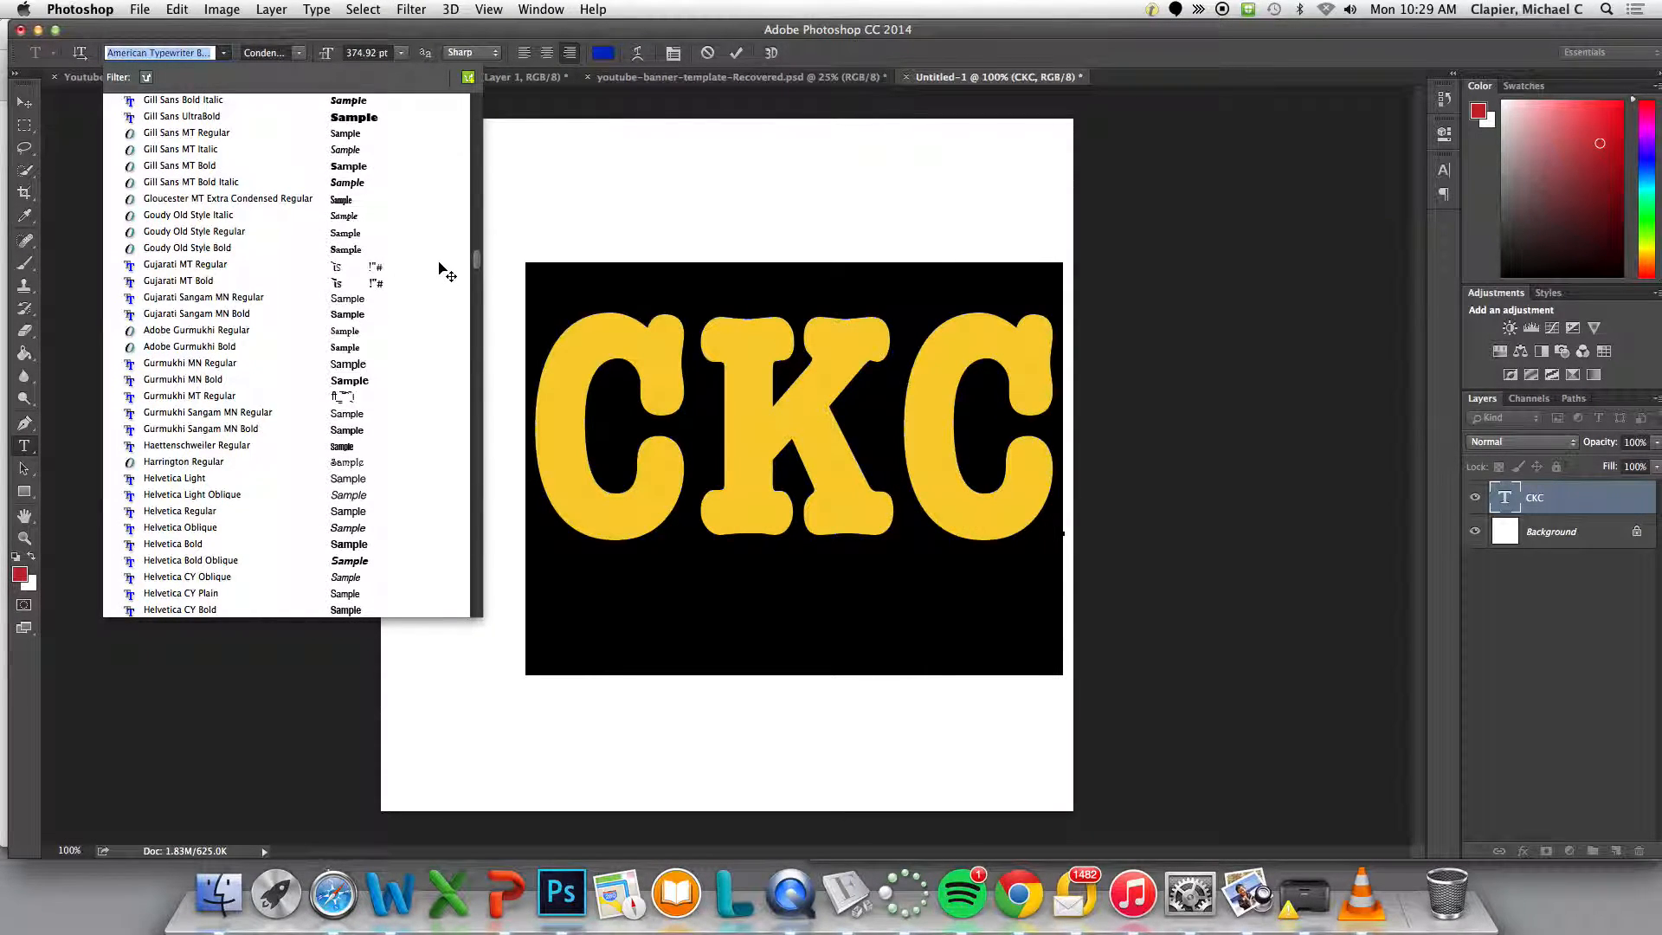
pyautogui.moveTo(439, 263); pyautogui.dragTo(458, 196)
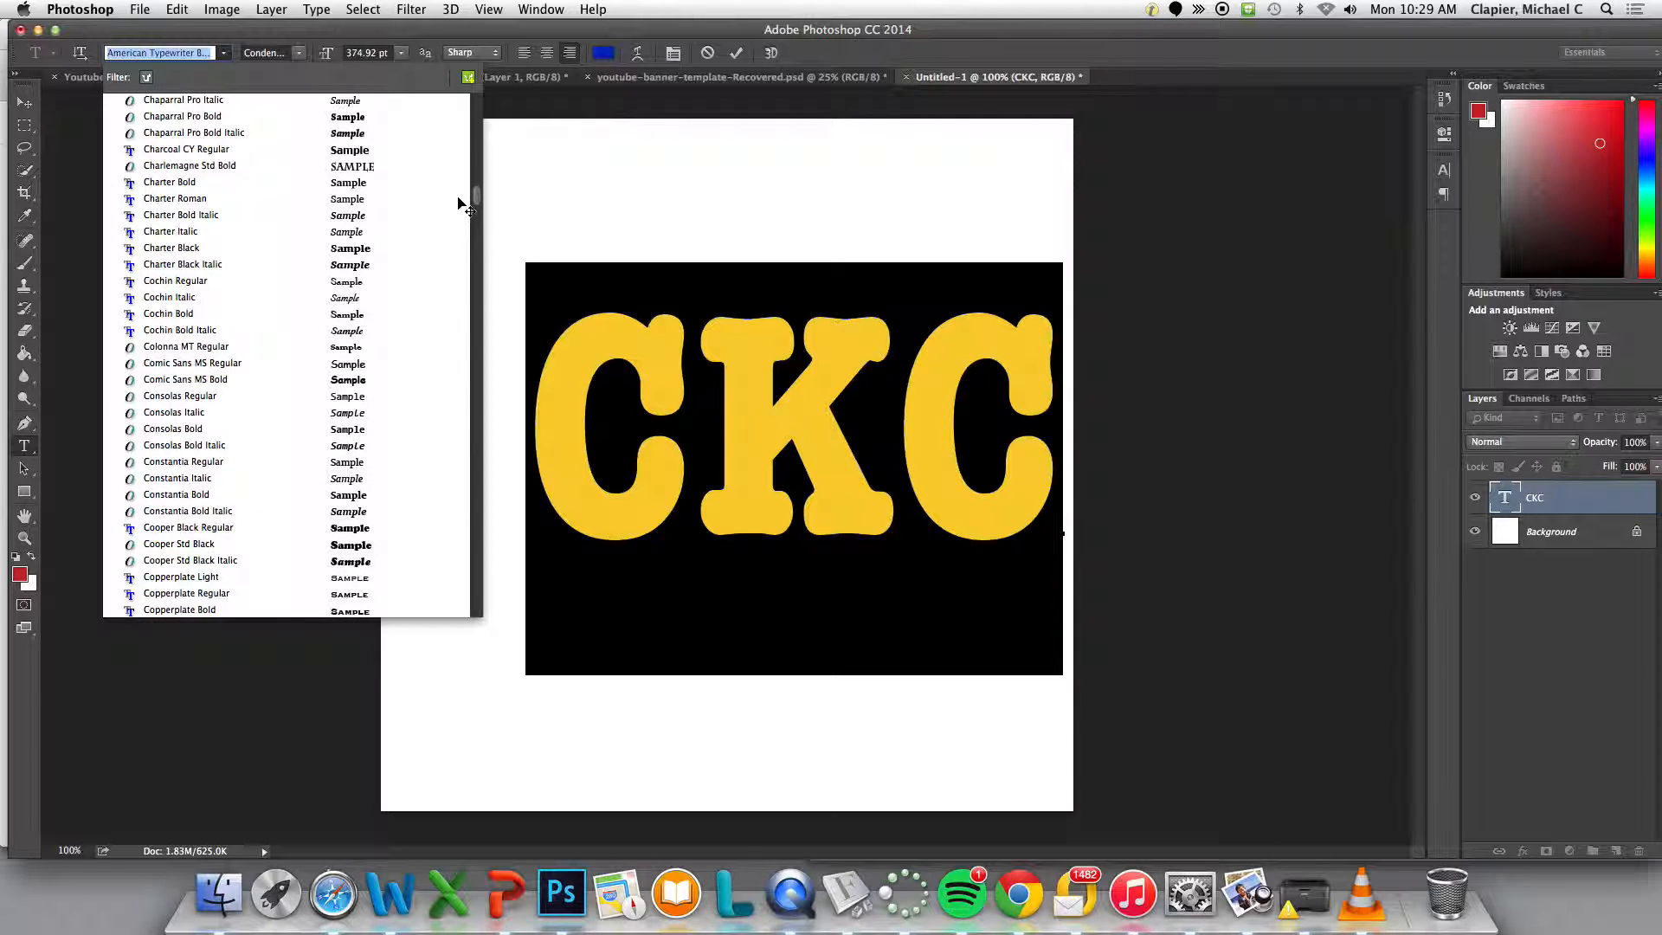
pyautogui.moveTo(458, 210); pyautogui.dragTo(455, 224)
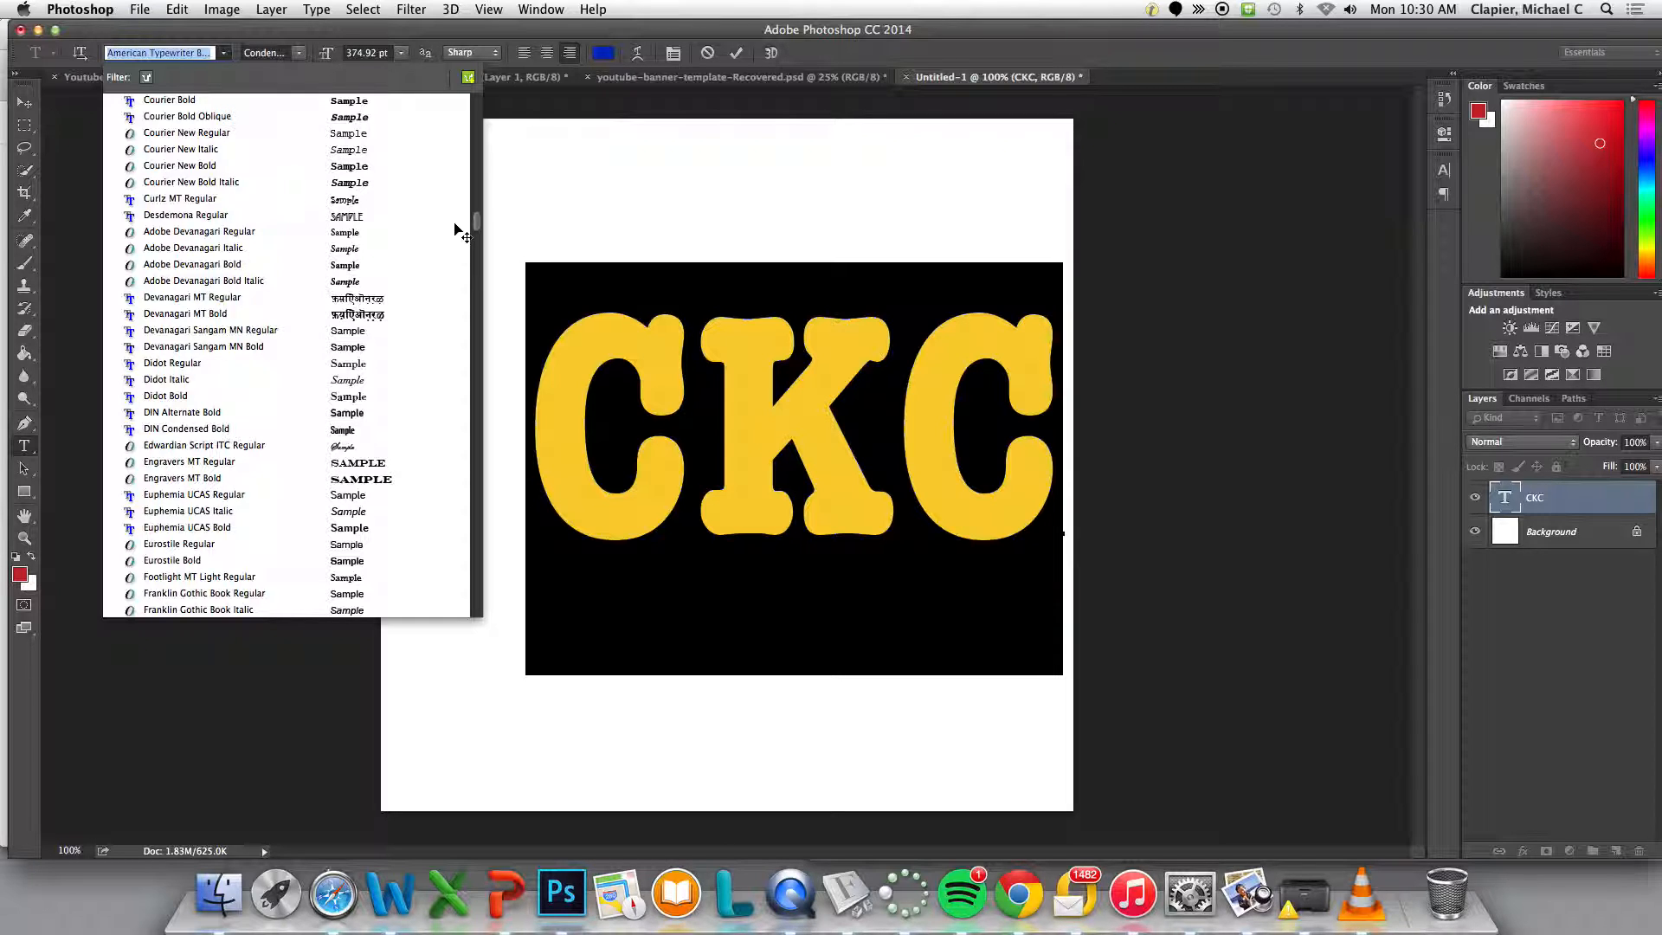
pyautogui.moveTo(454, 225); pyautogui.dragTo(453, 364)
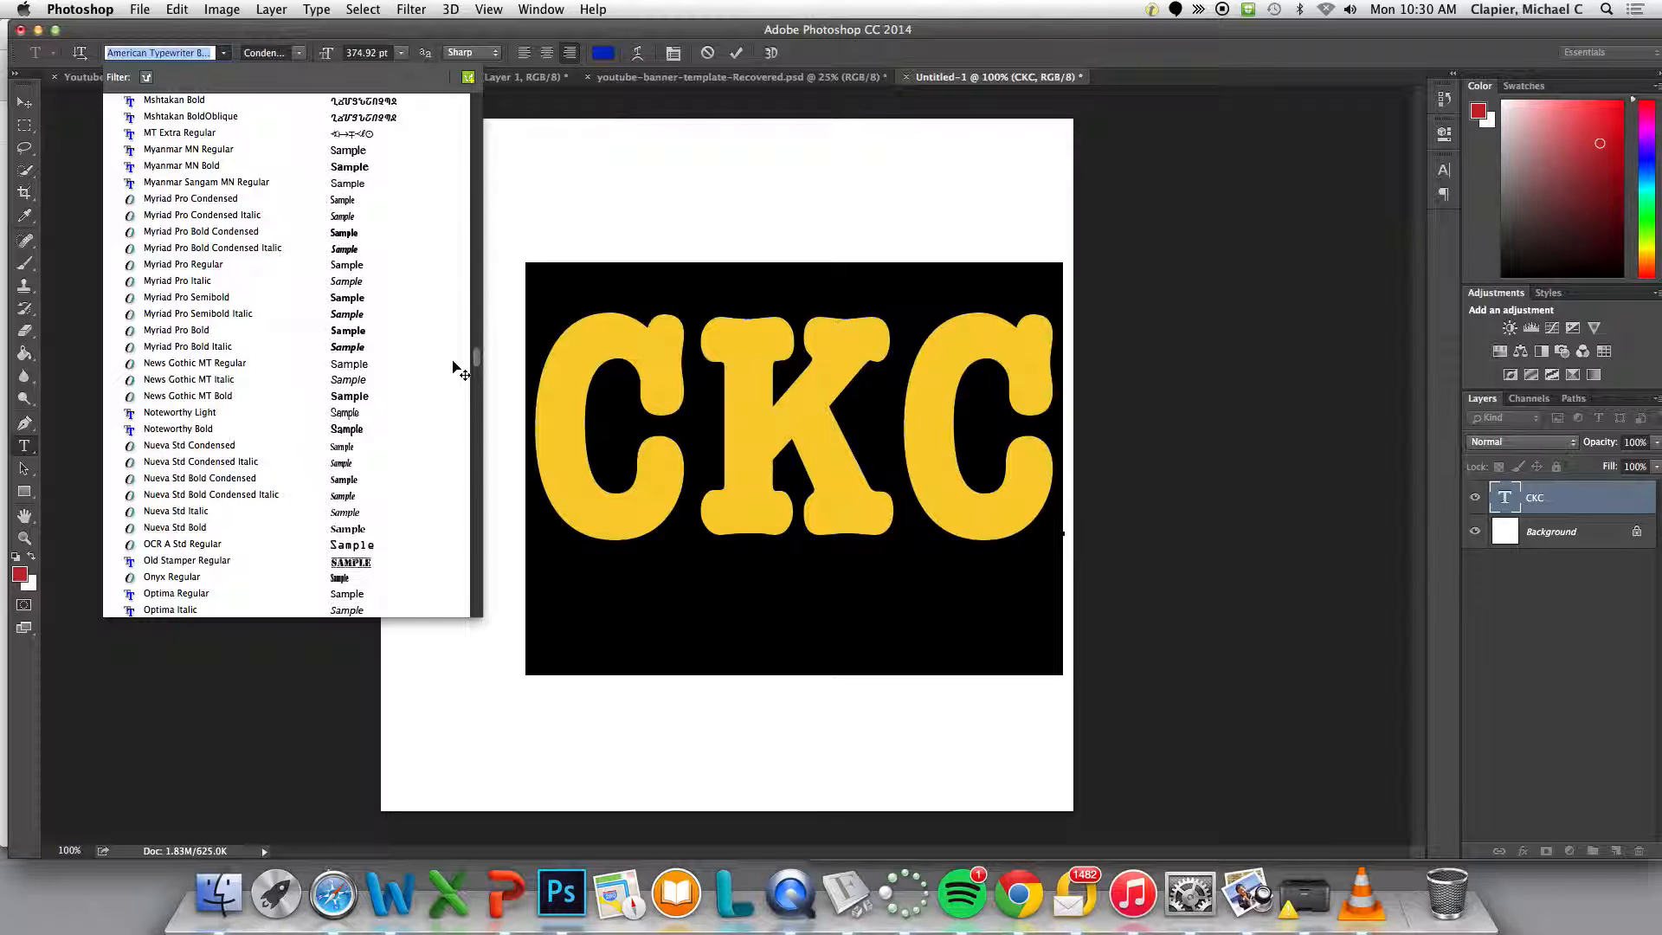
pyautogui.moveTo(459, 373); pyautogui.dragTo(464, 458)
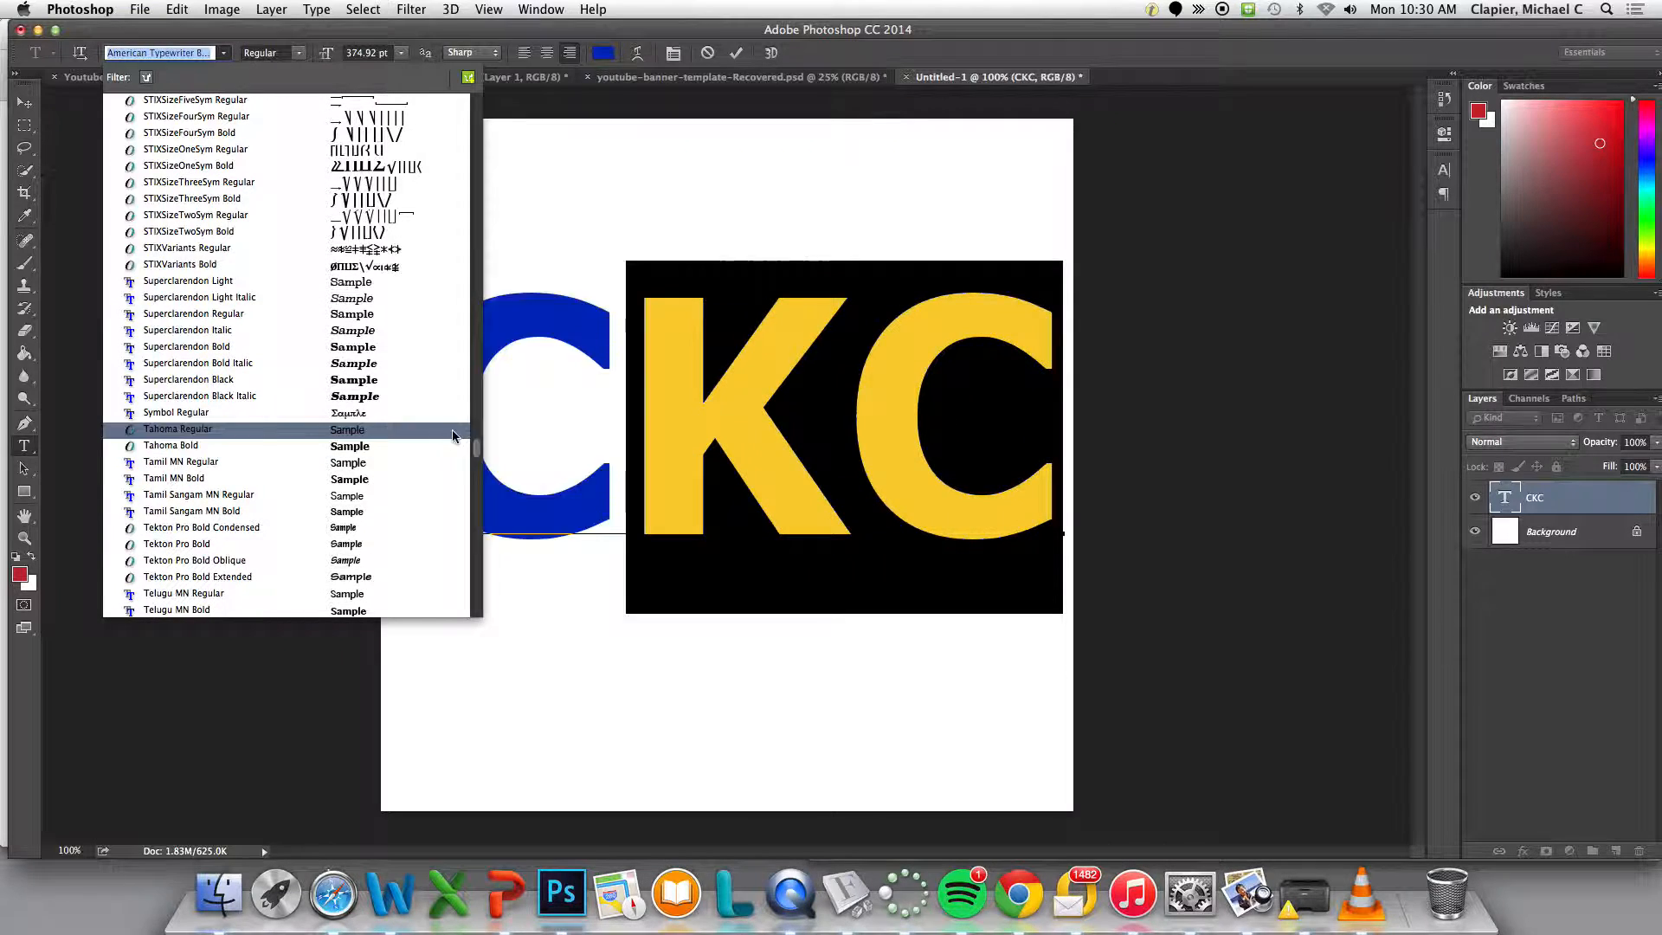
pyautogui.click(367, 350)
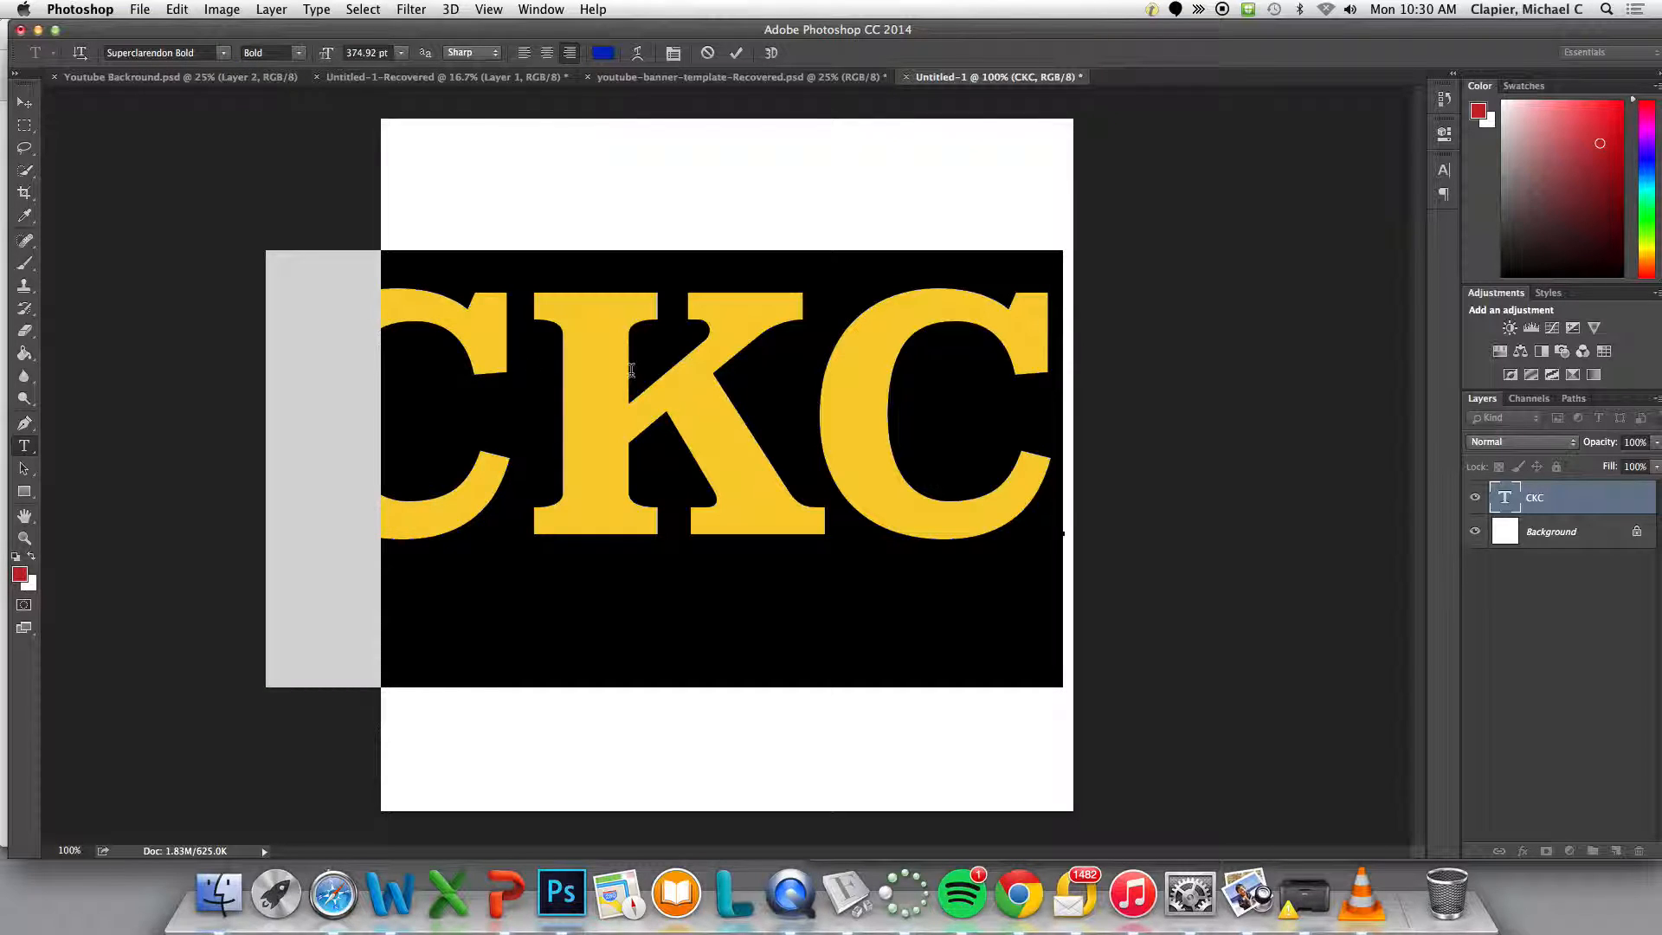
# Scale the CKC text proportionally to about 81.7% and center it horizontally so all three letters fit inside the canvas
pyautogui.click(26, 103)
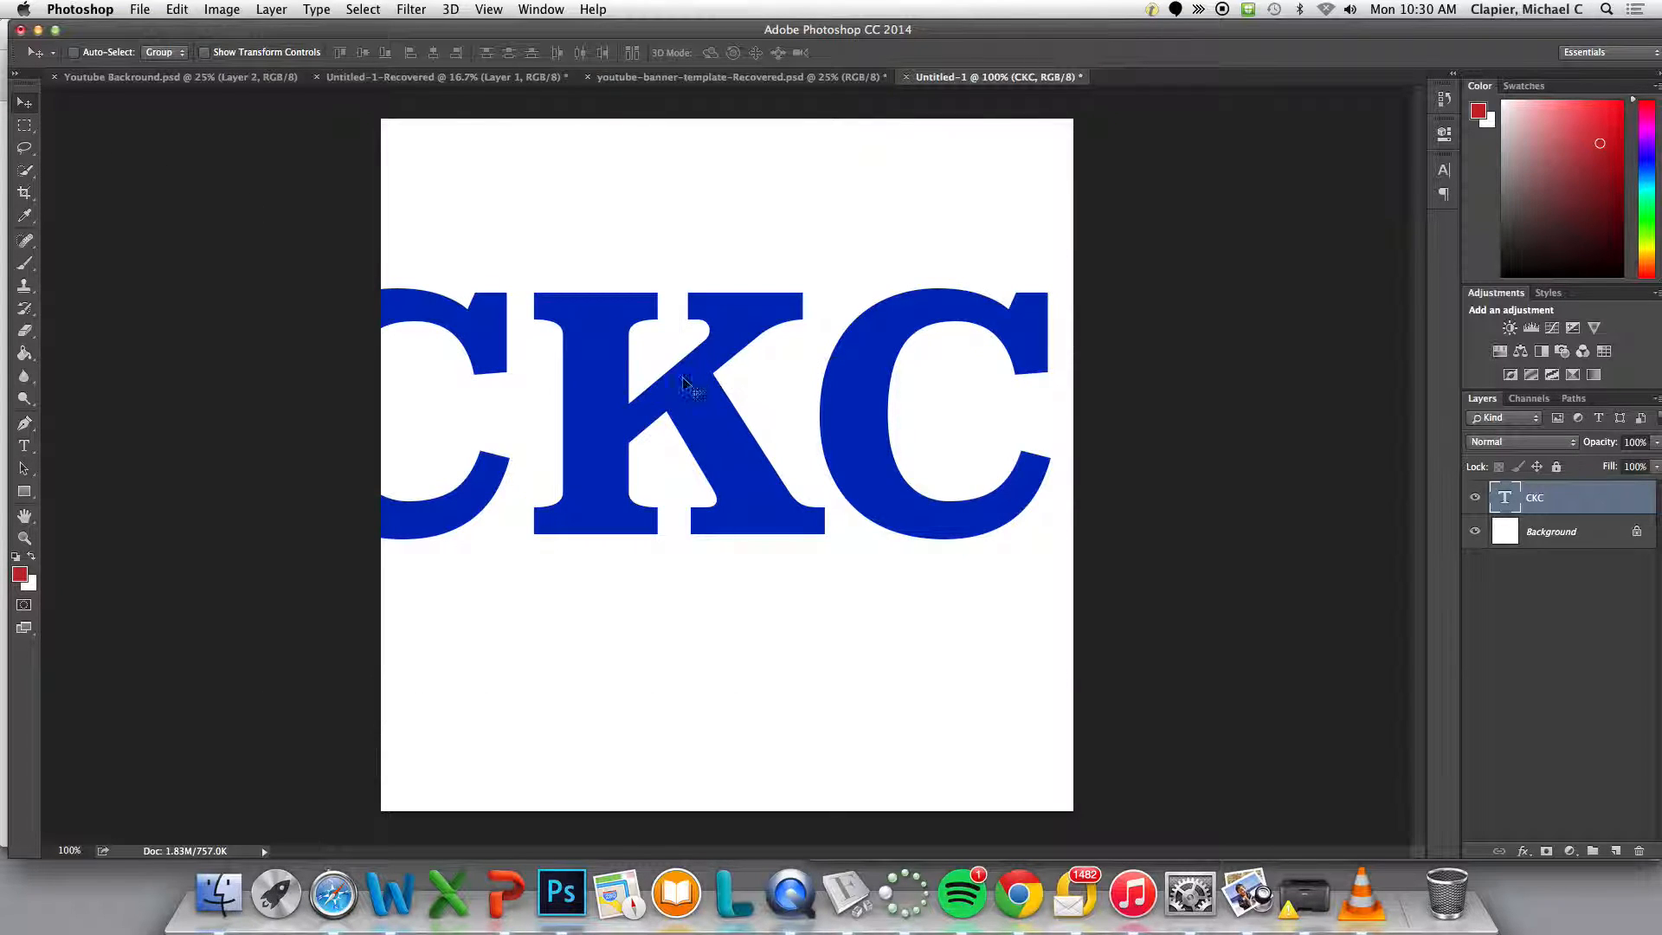
pyautogui.moveTo(660, 393); pyautogui.dragTo(670, 394)
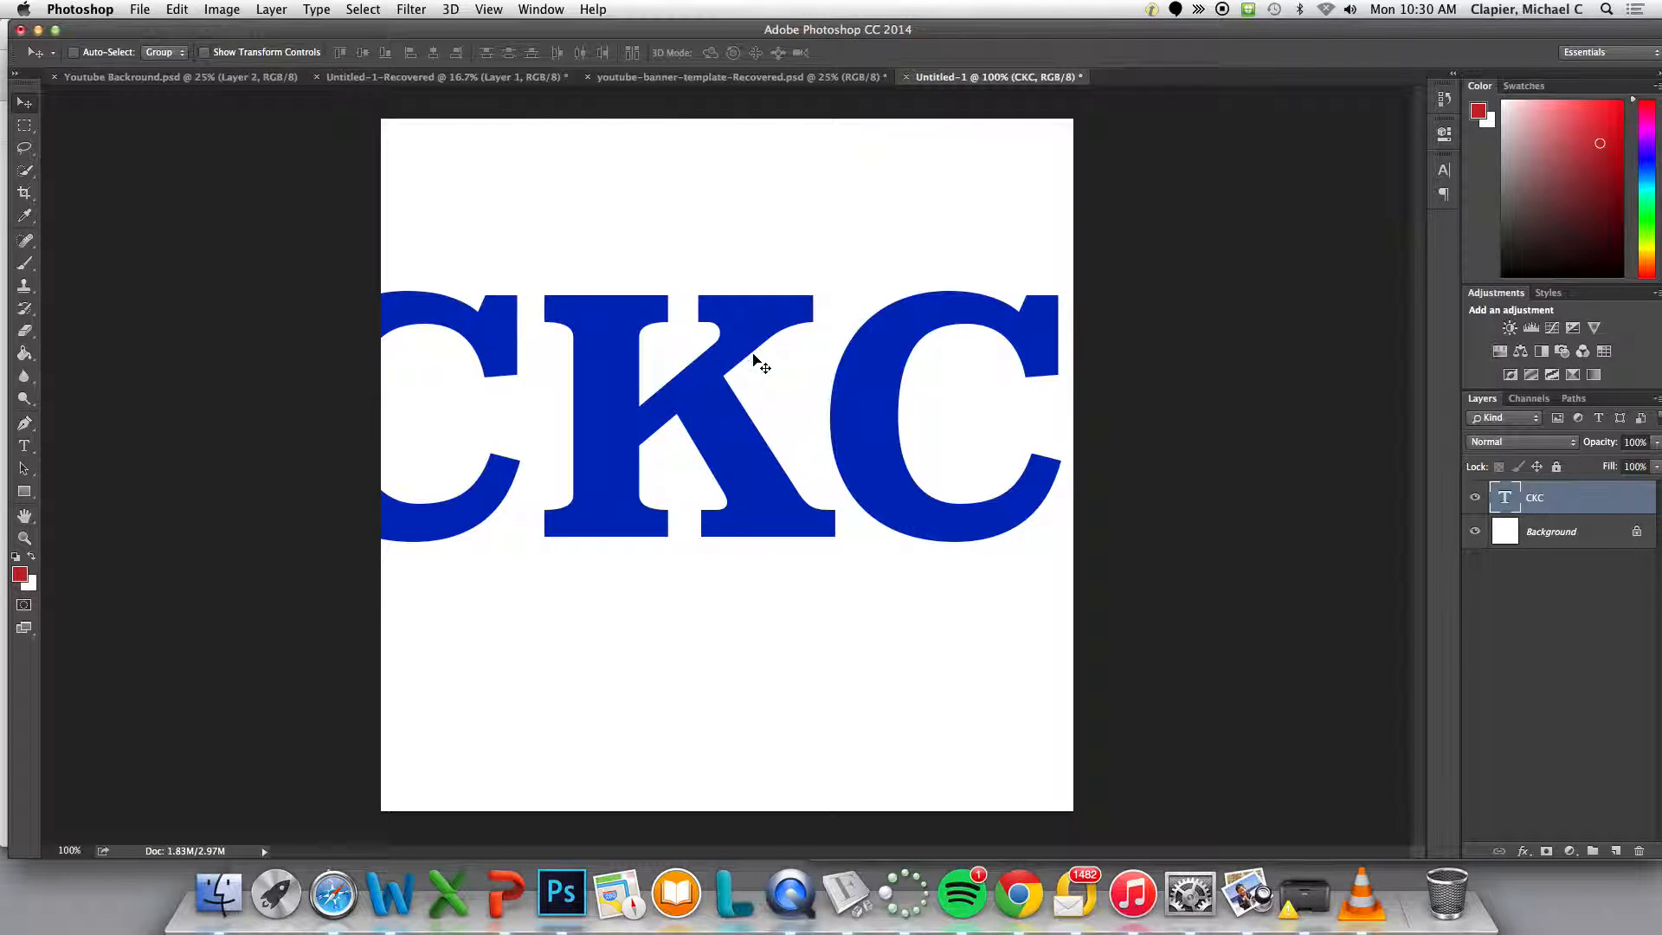
pyautogui.press('super+t')
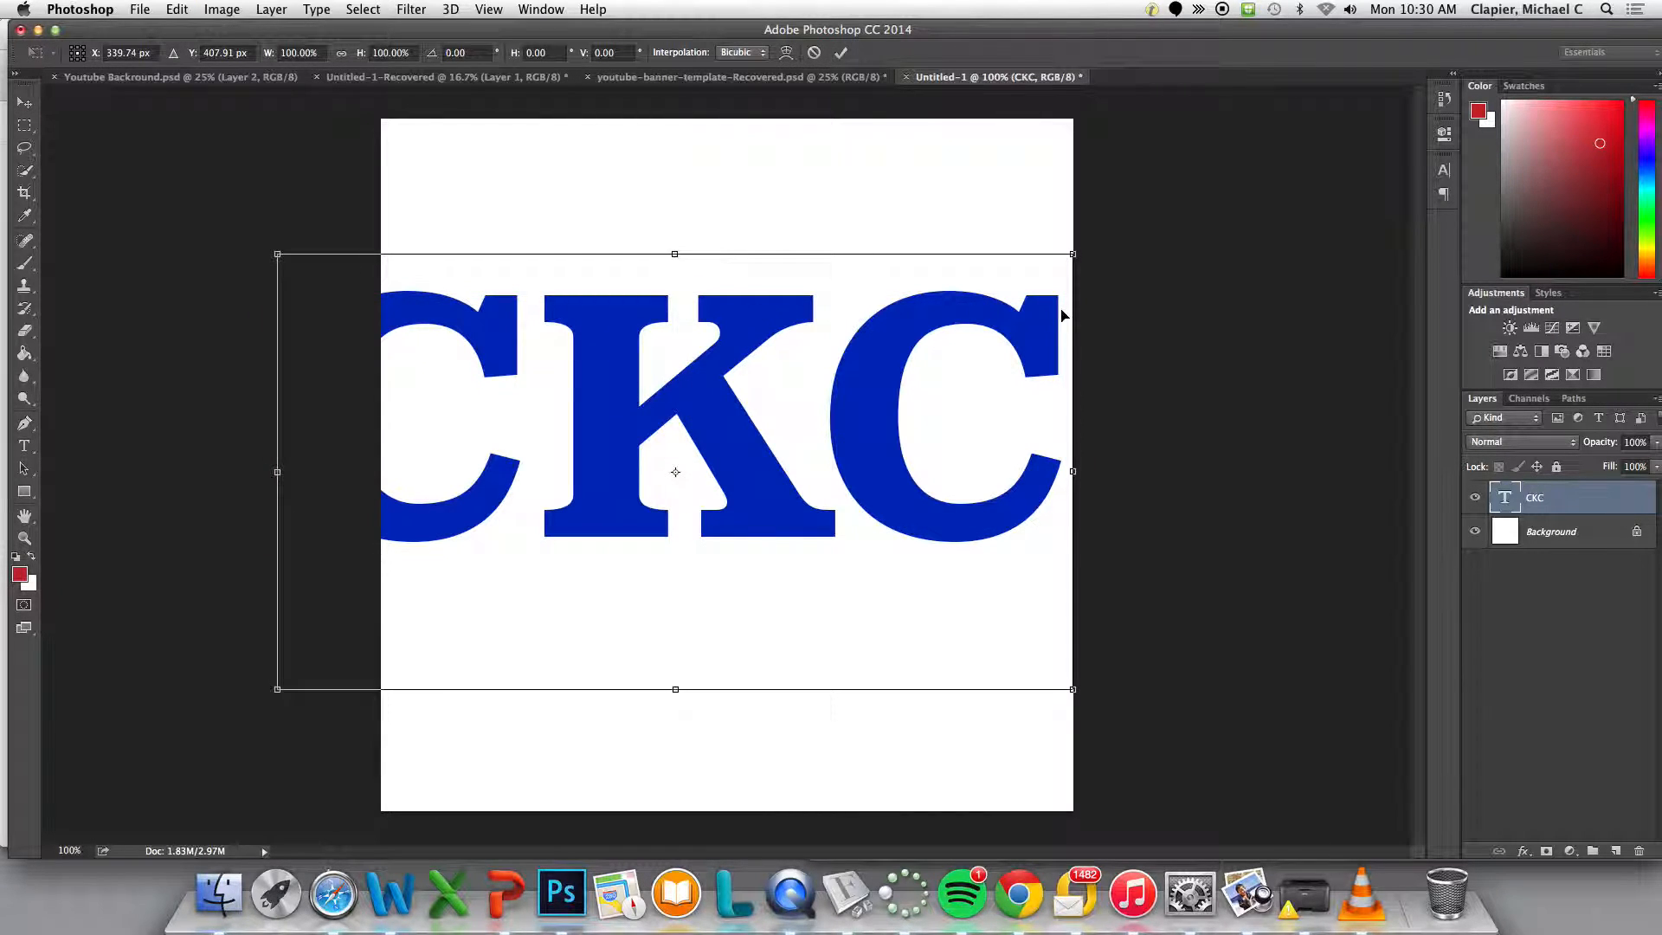
pyautogui.moveTo(1074, 253); pyautogui.dragTo(926, 333)
pyautogui.moveTo(726, 452); pyautogui.dragTo(851, 442)
pyautogui.press('Right')
pyautogui.press('Up')
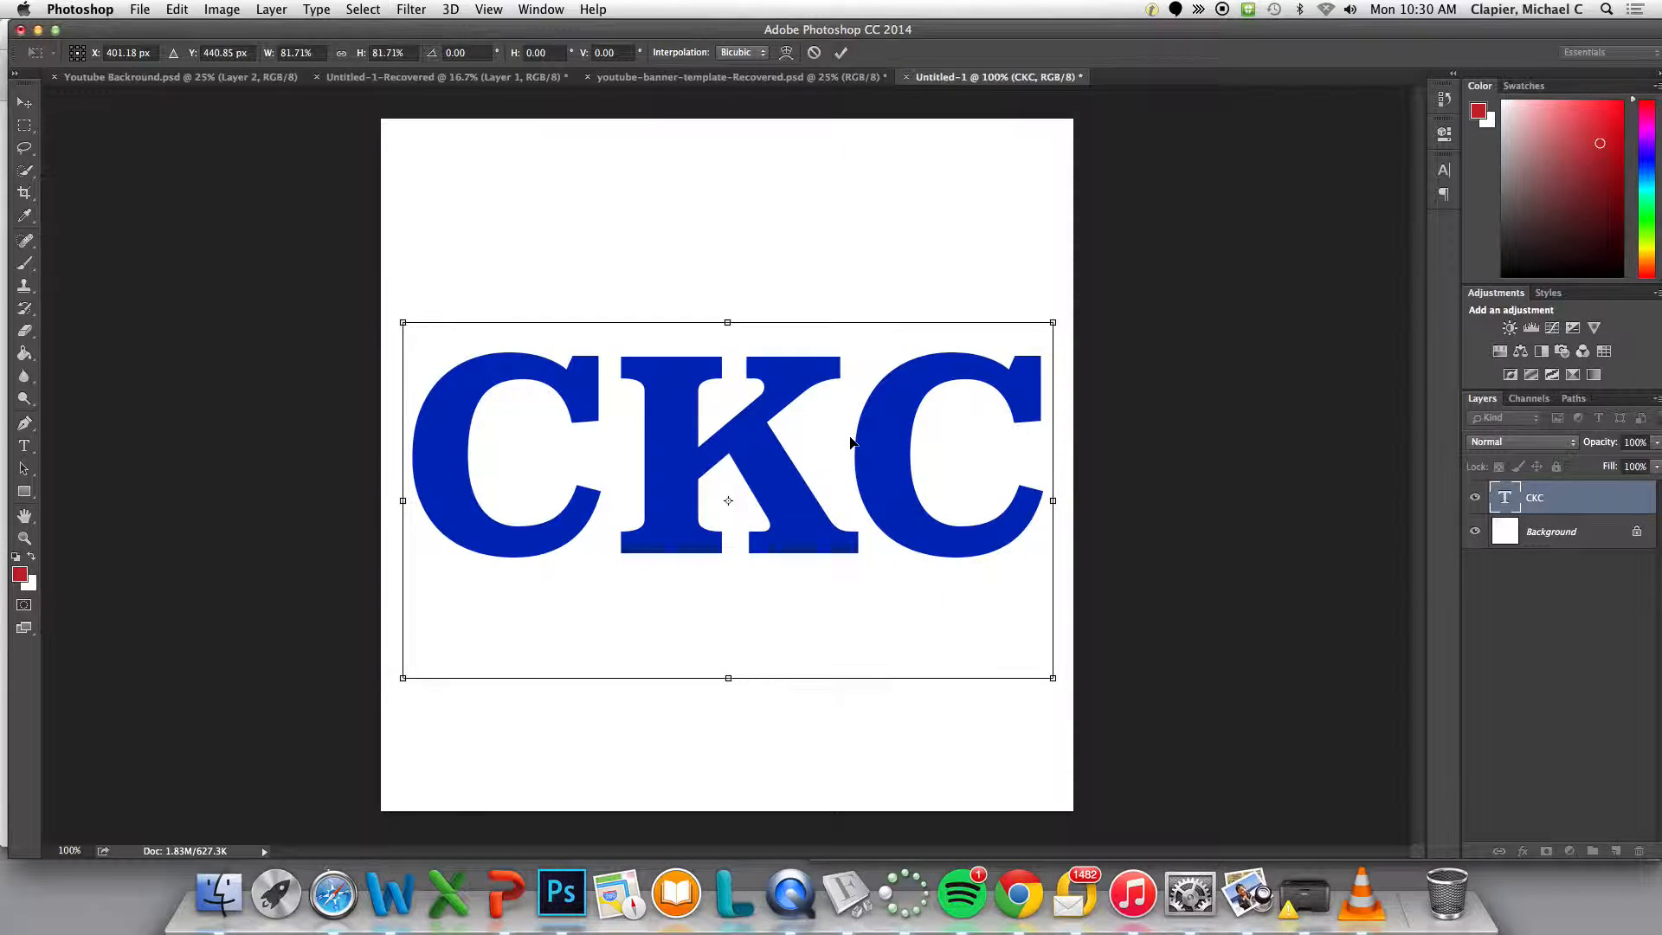
pyautogui.press('Return')
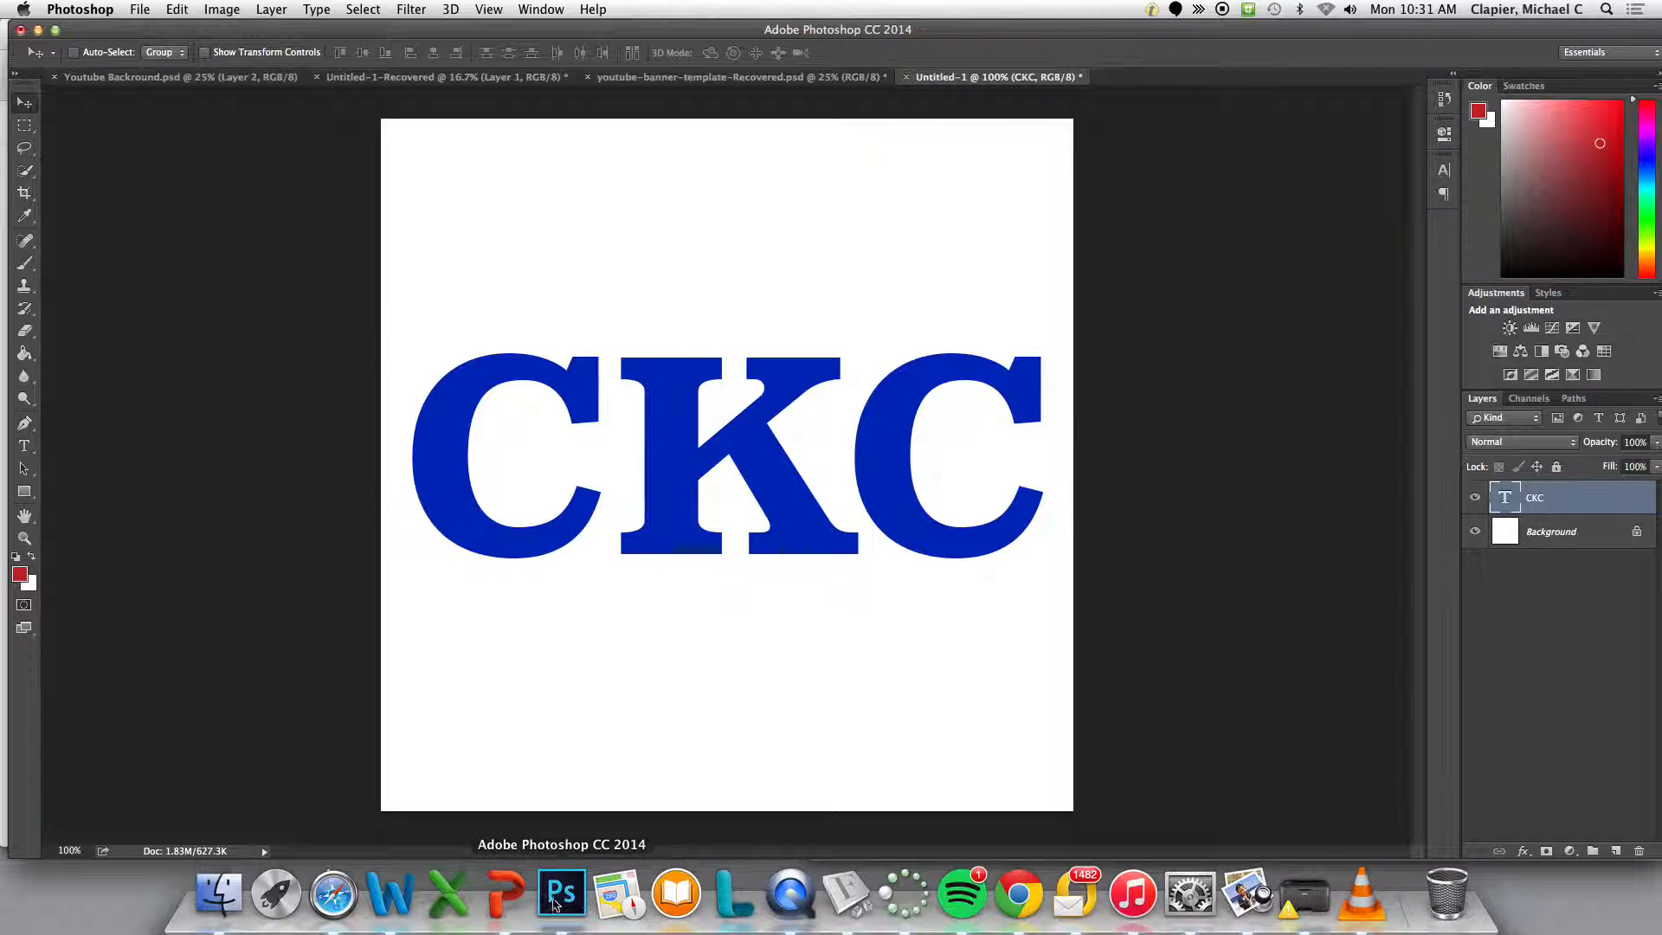
# Switch to Chrome and search Google for "bricks background" in a new tab
pyautogui.click(1019, 907)
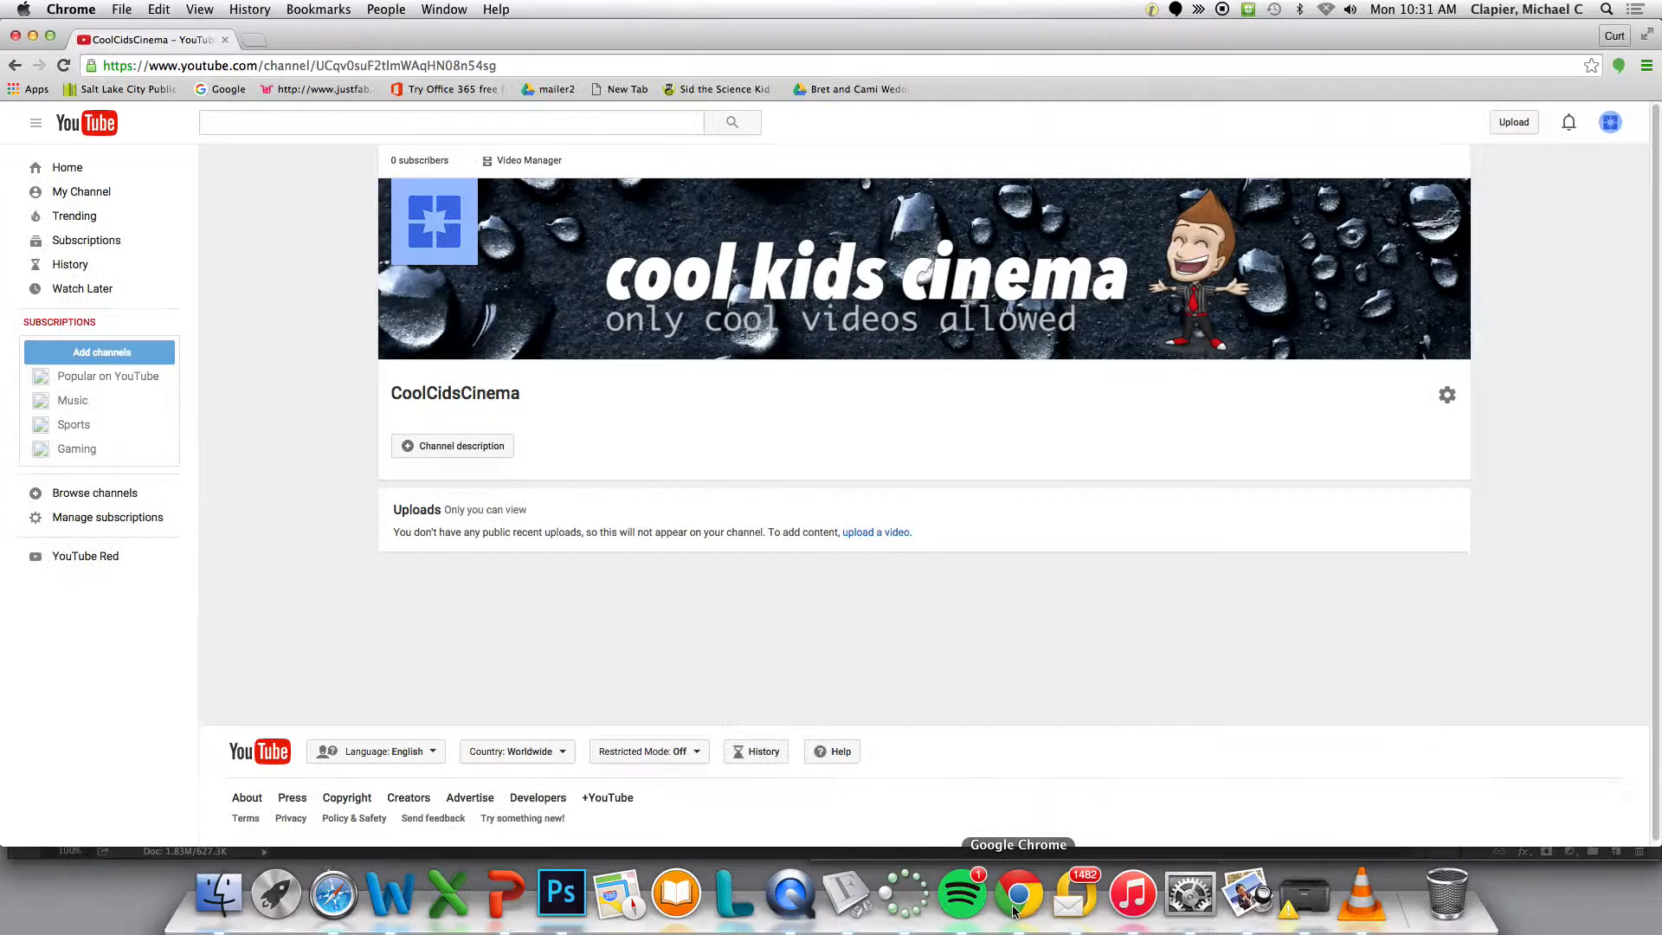
pyautogui.click(252, 40)
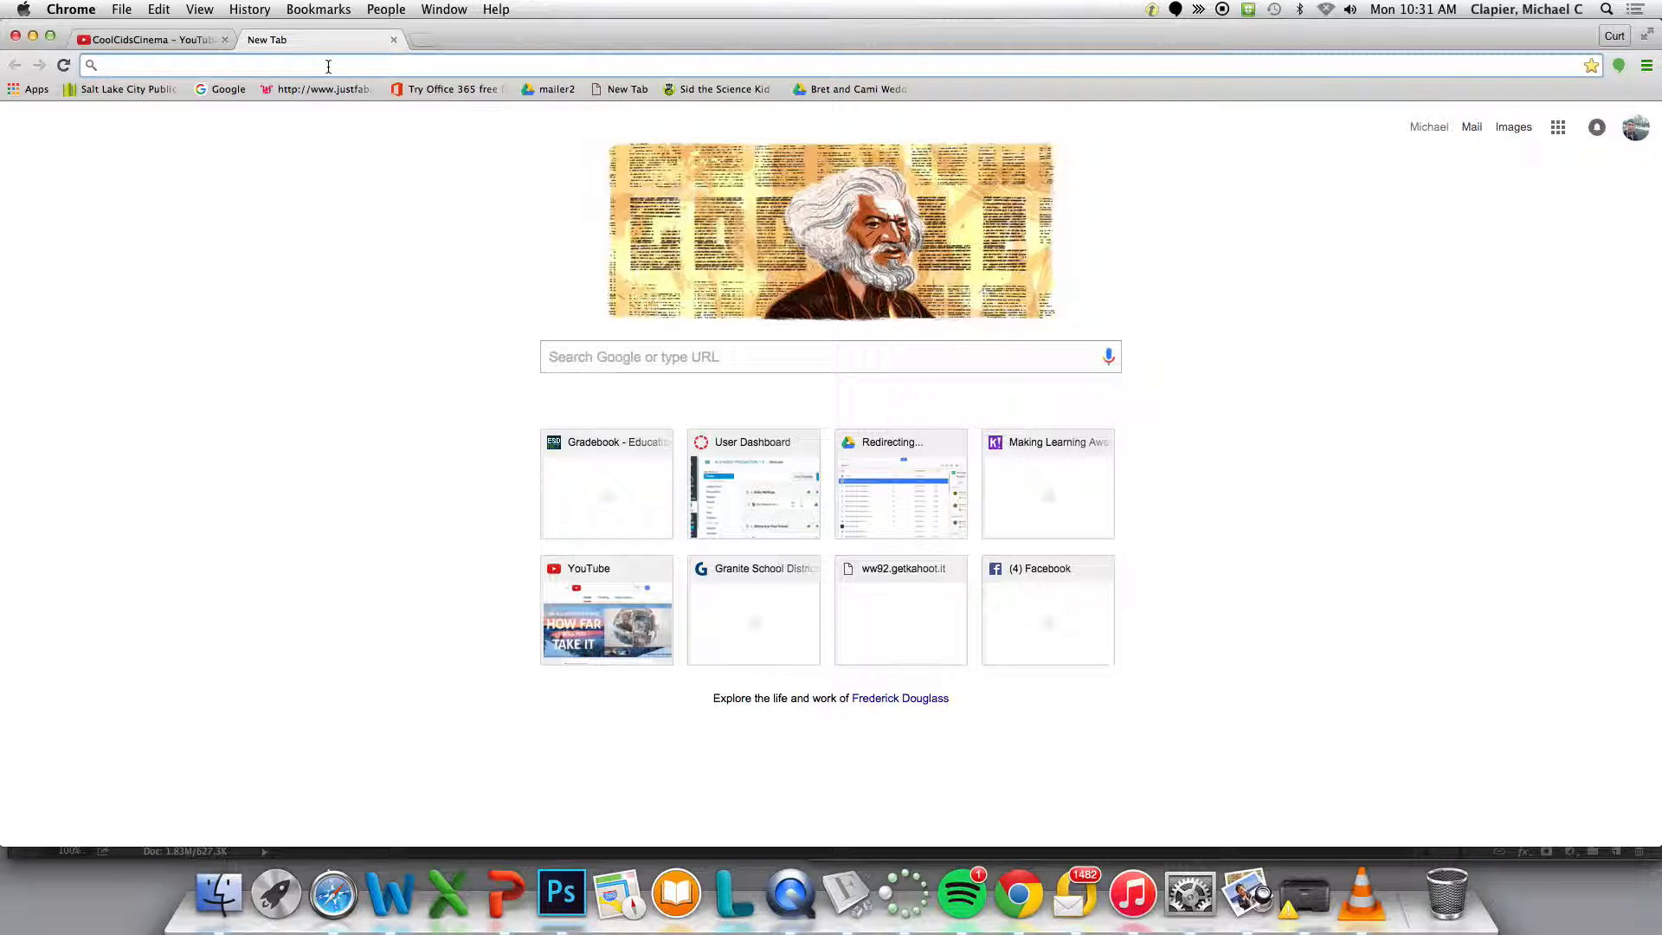
pyautogui.write('back')
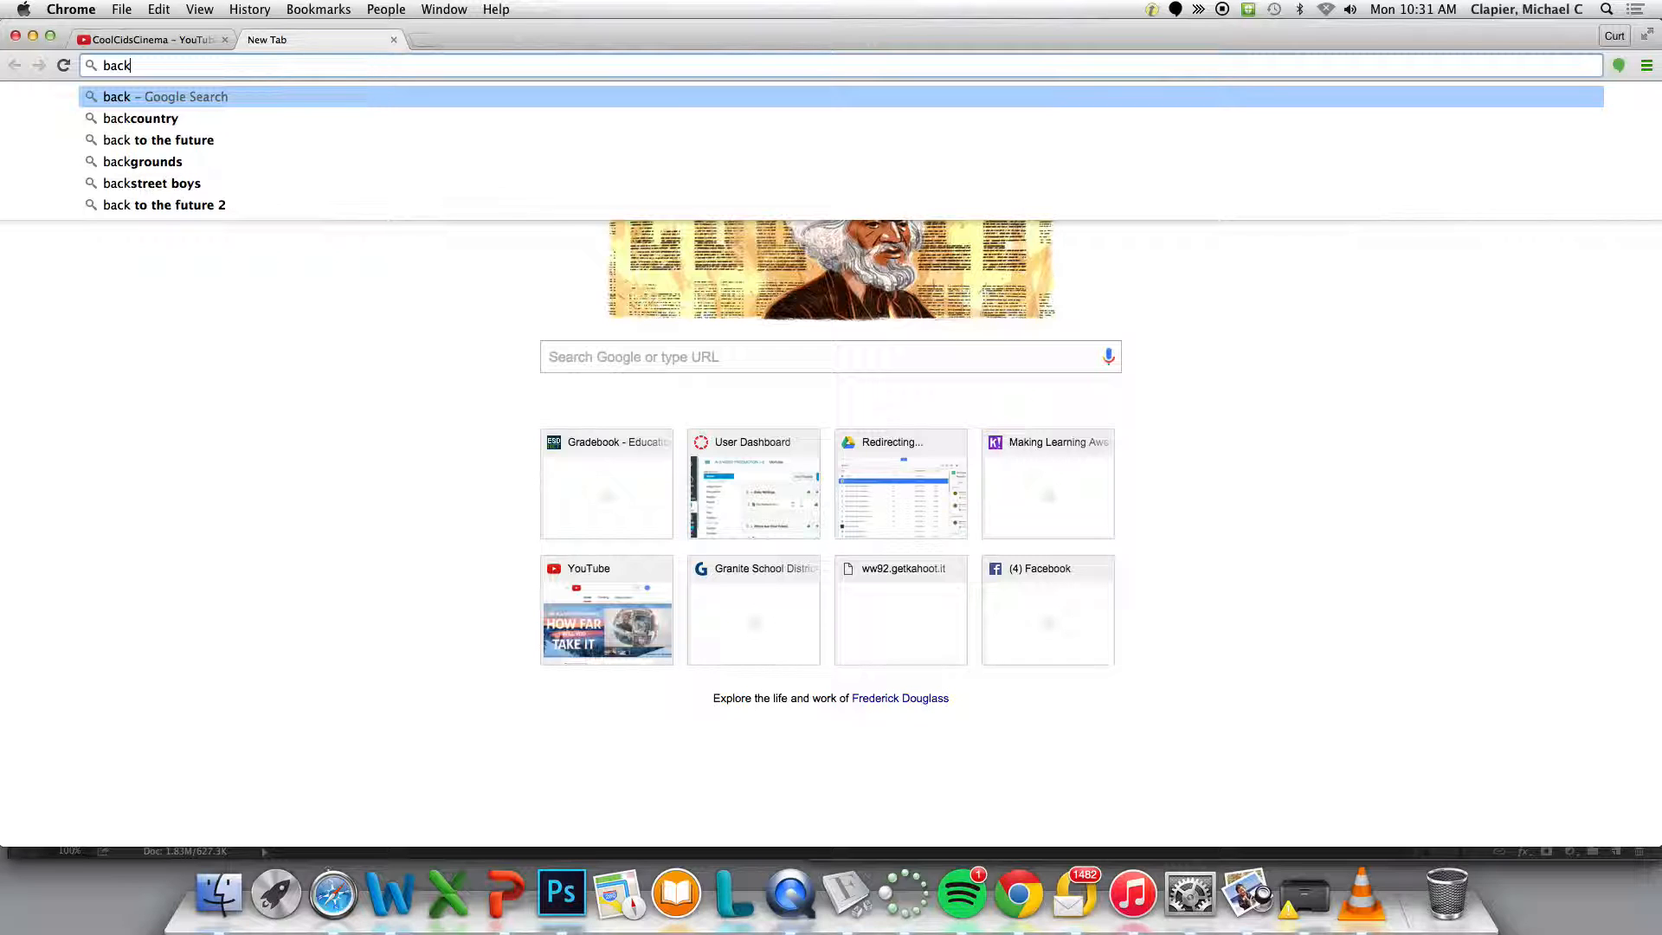
pyautogui.press('BackSpace')
pyautogui.press('BackSpace')
pyautogui.press('BackSpace')
pyautogui.press('BackSpace')
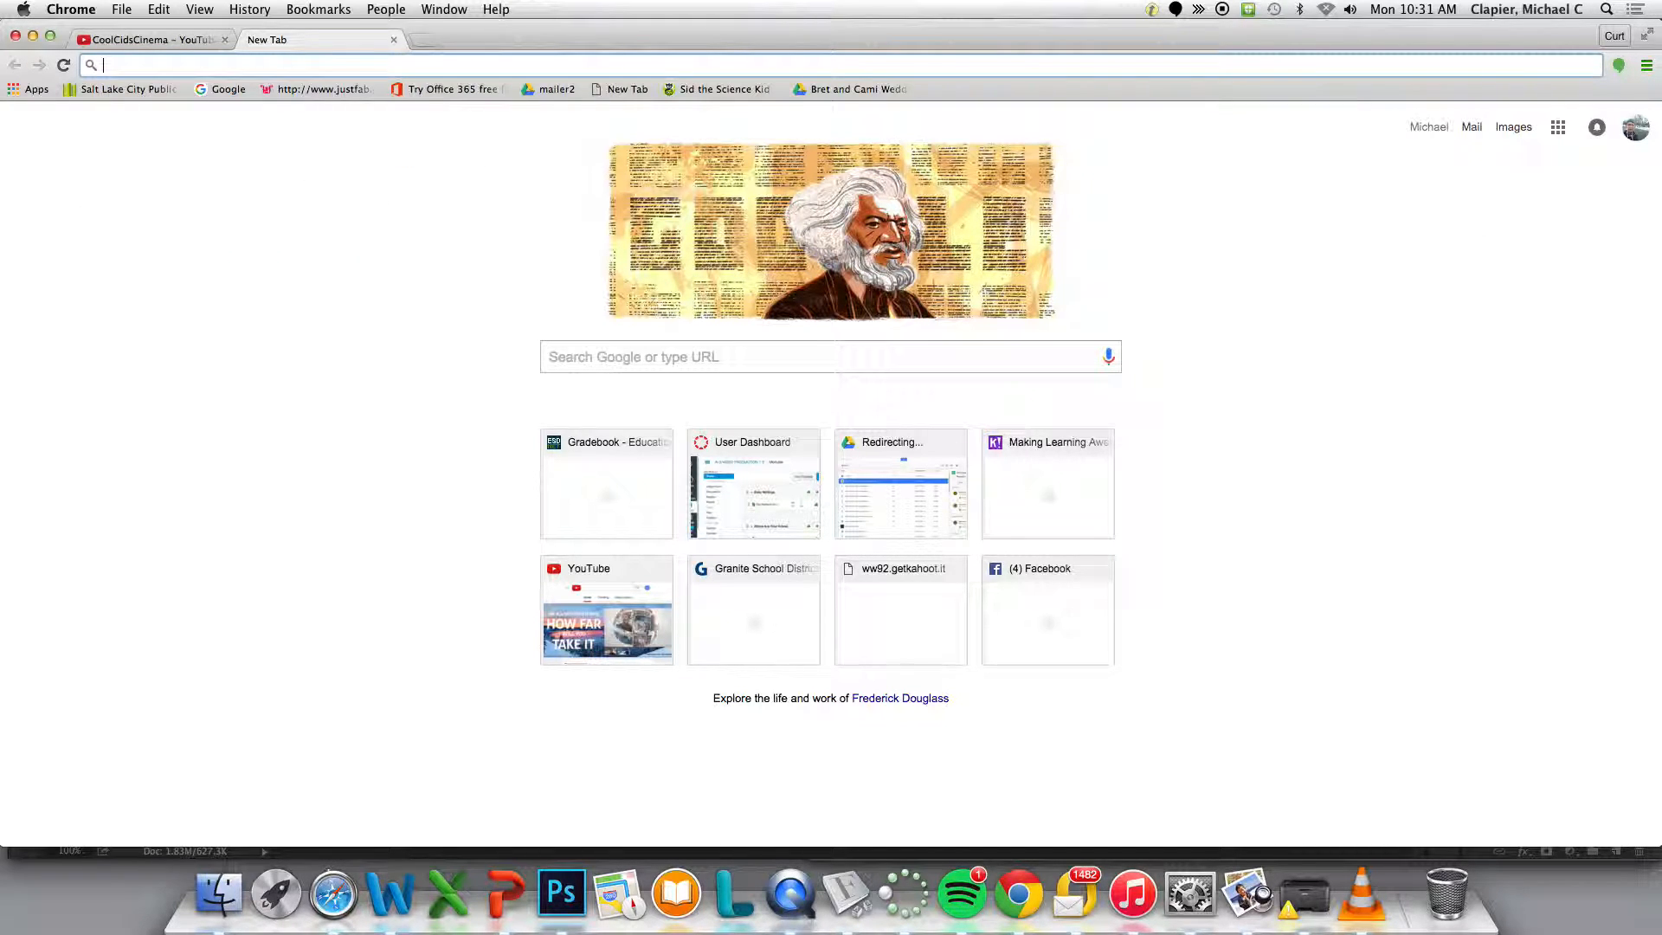
pyautogui.write('bri')
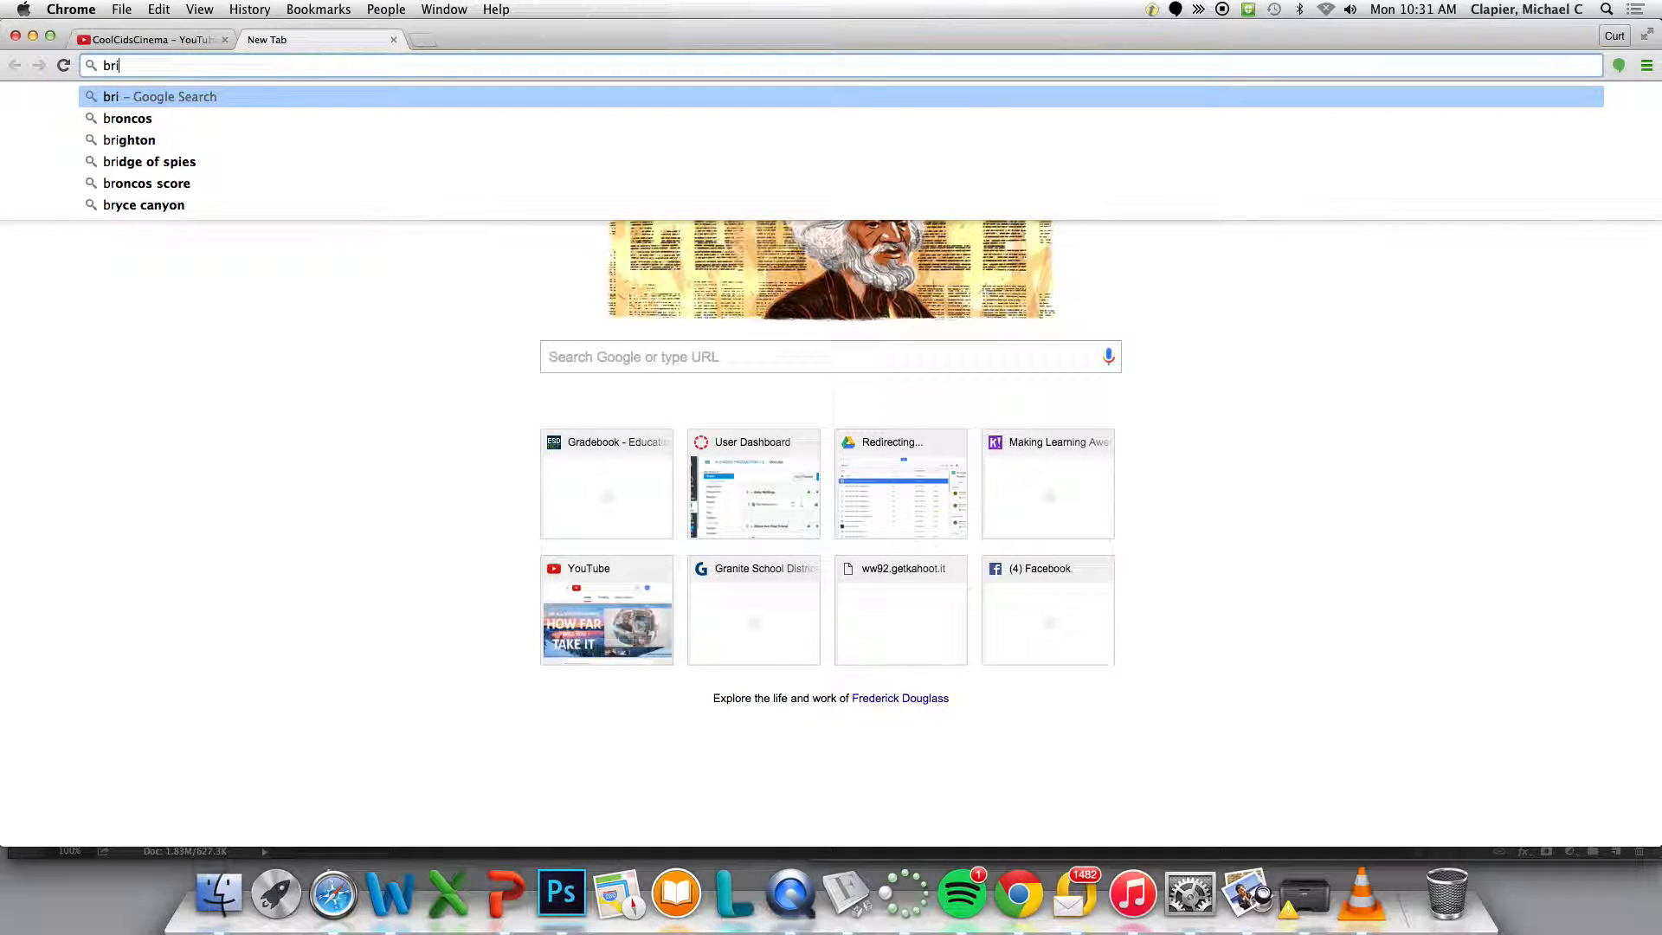
pyautogui.write('cks back')
pyautogui.press('Return')
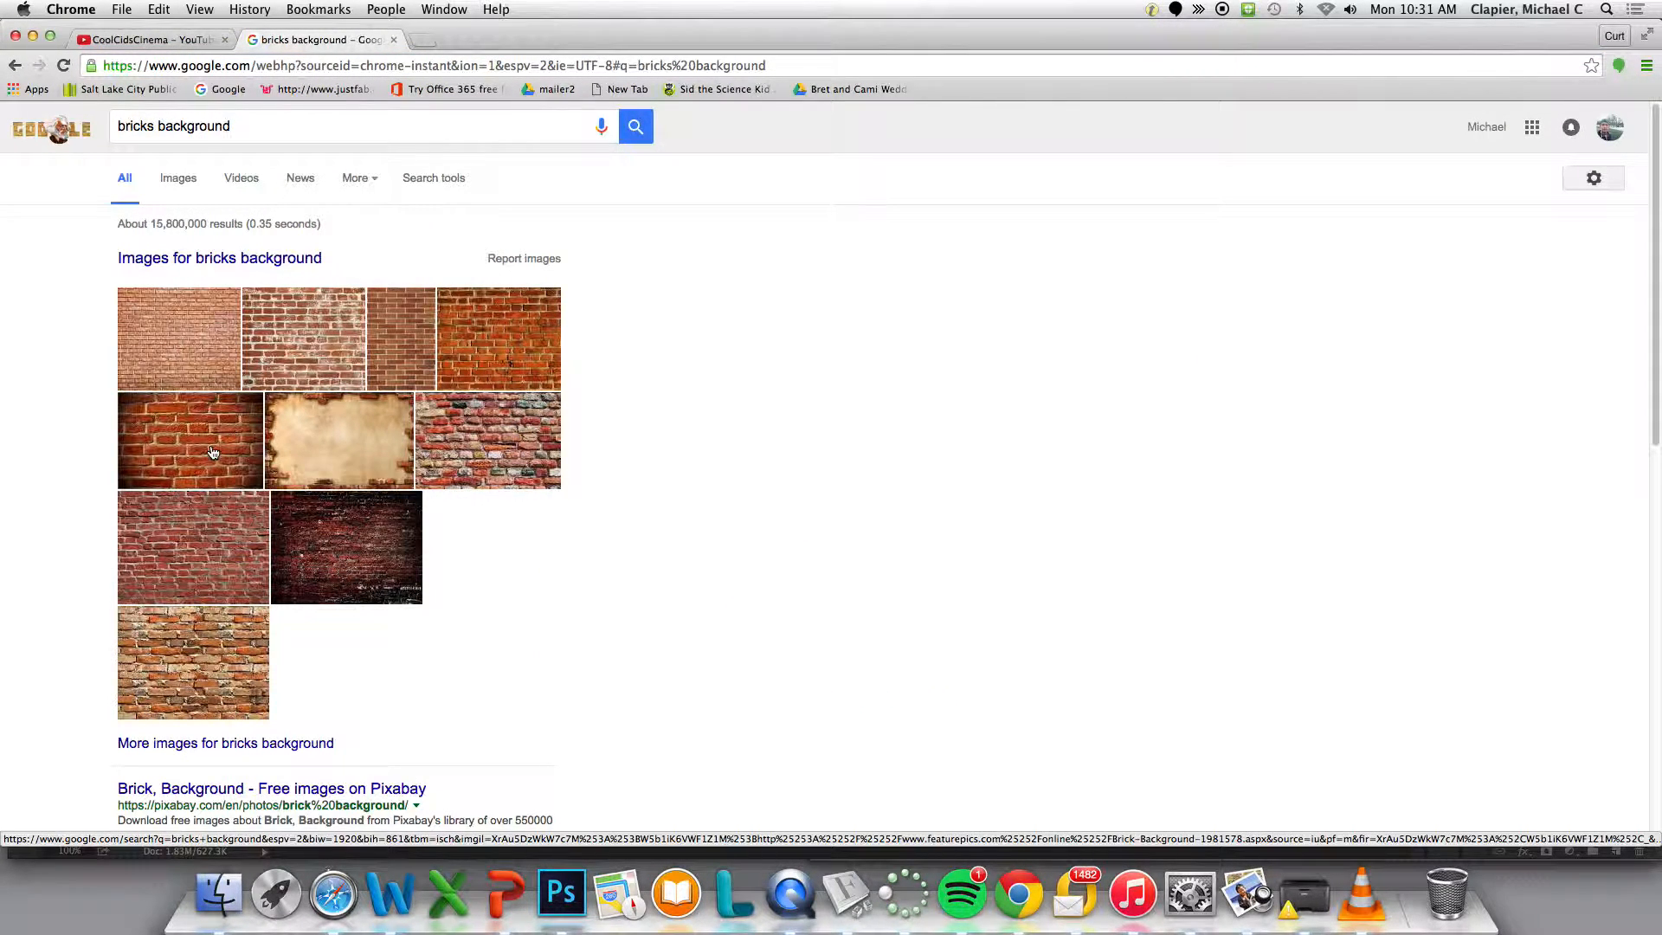
# Preview several brick images in the results and copy the multicolored 2560x1600 brick wall wallpaper from wallpaperscraft.com
pyautogui.click(212, 451)
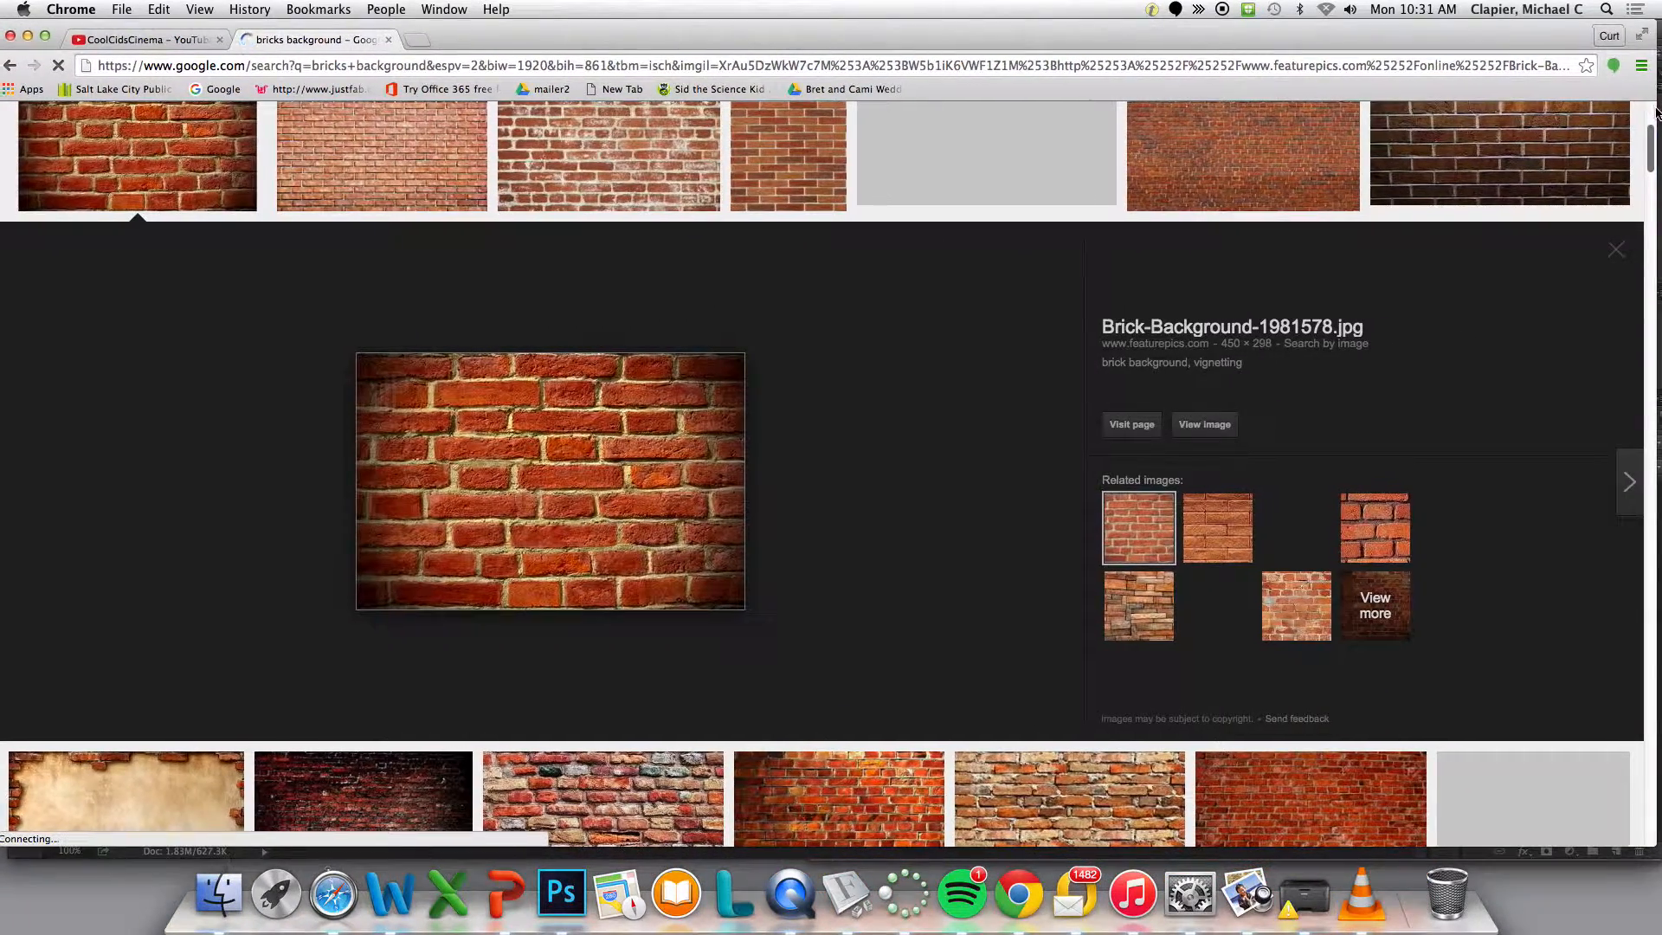
pyautogui.moveTo(1651, 152); pyautogui.dragTo(1651, 161)
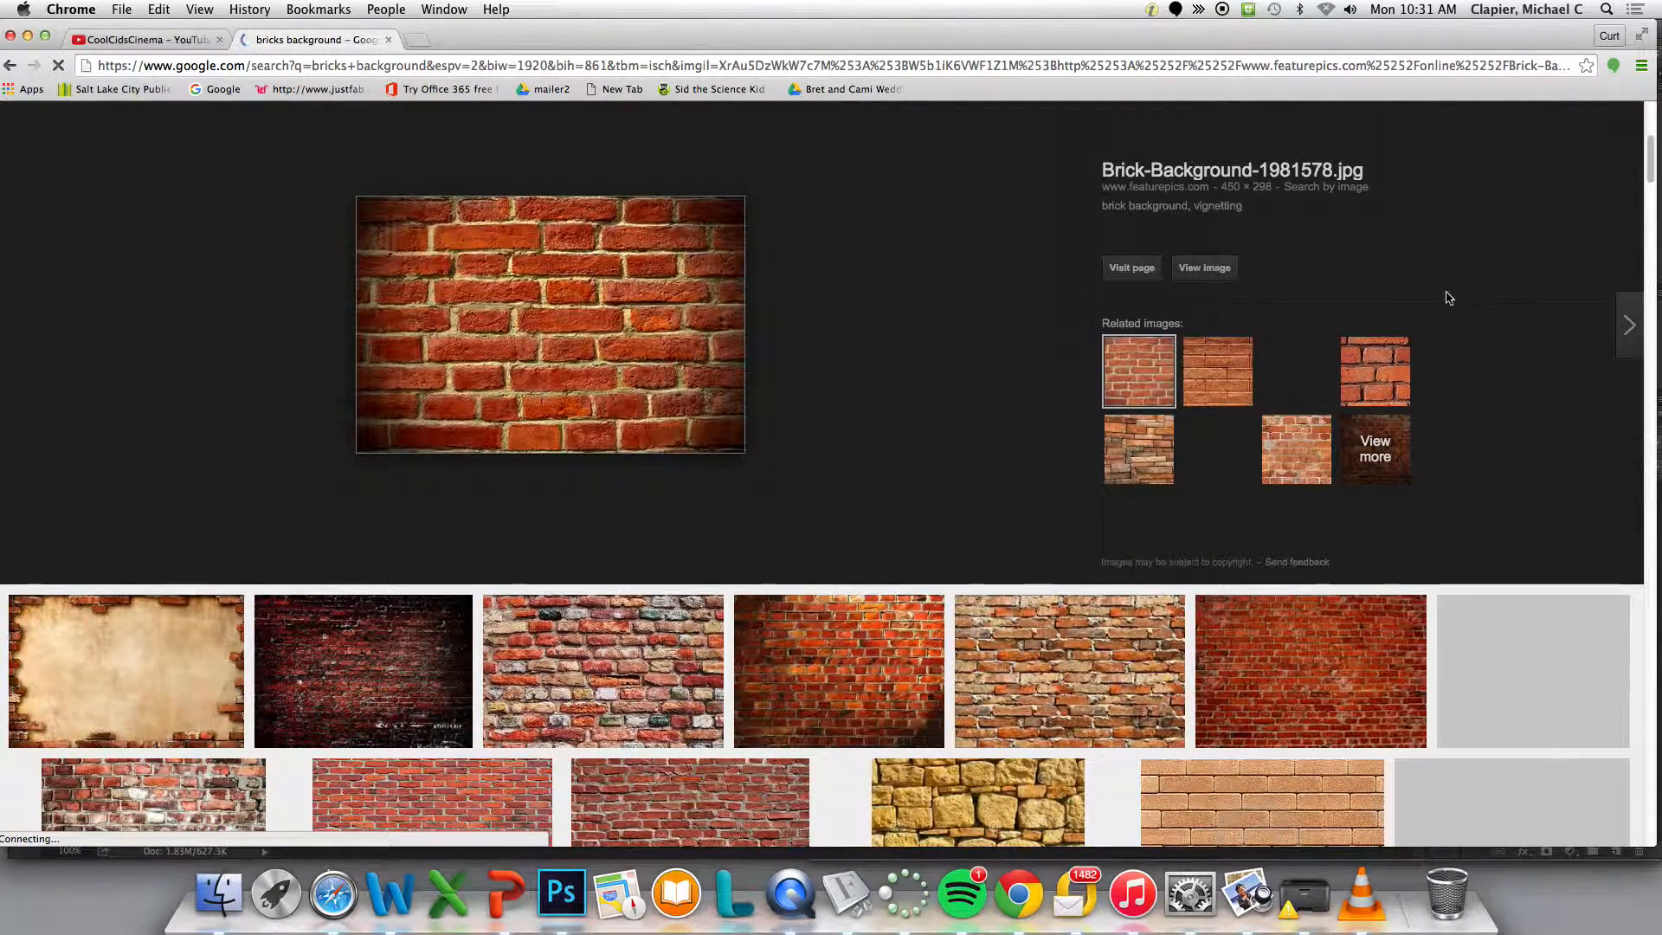
pyautogui.click(1387, 378)
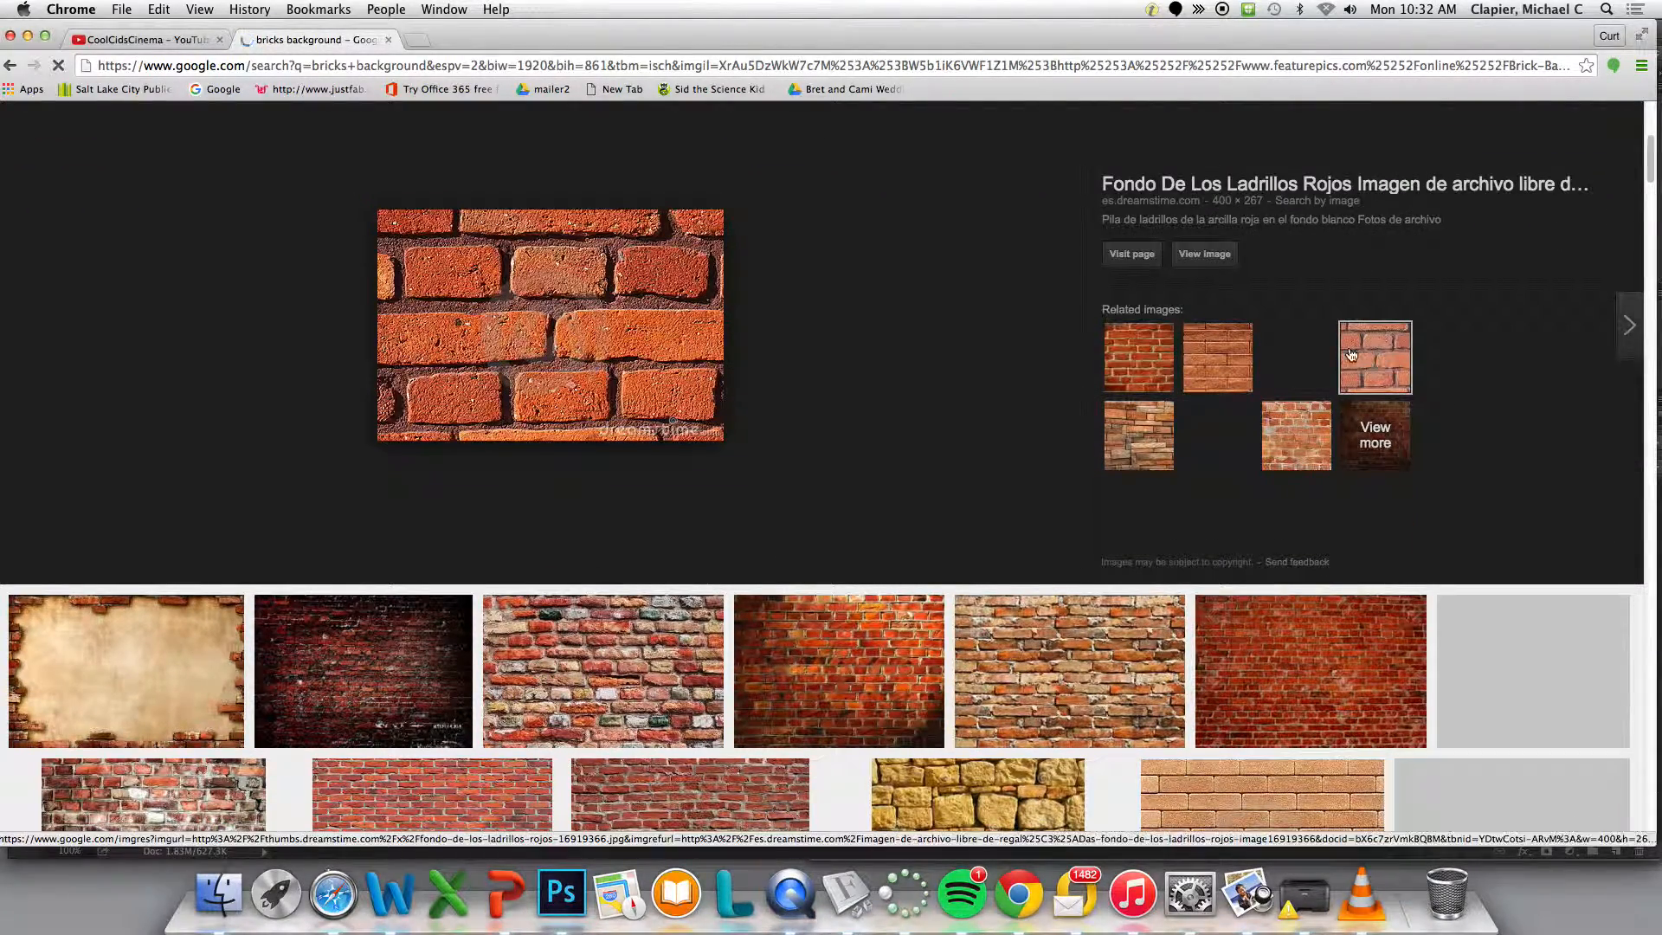
pyautogui.click(1141, 442)
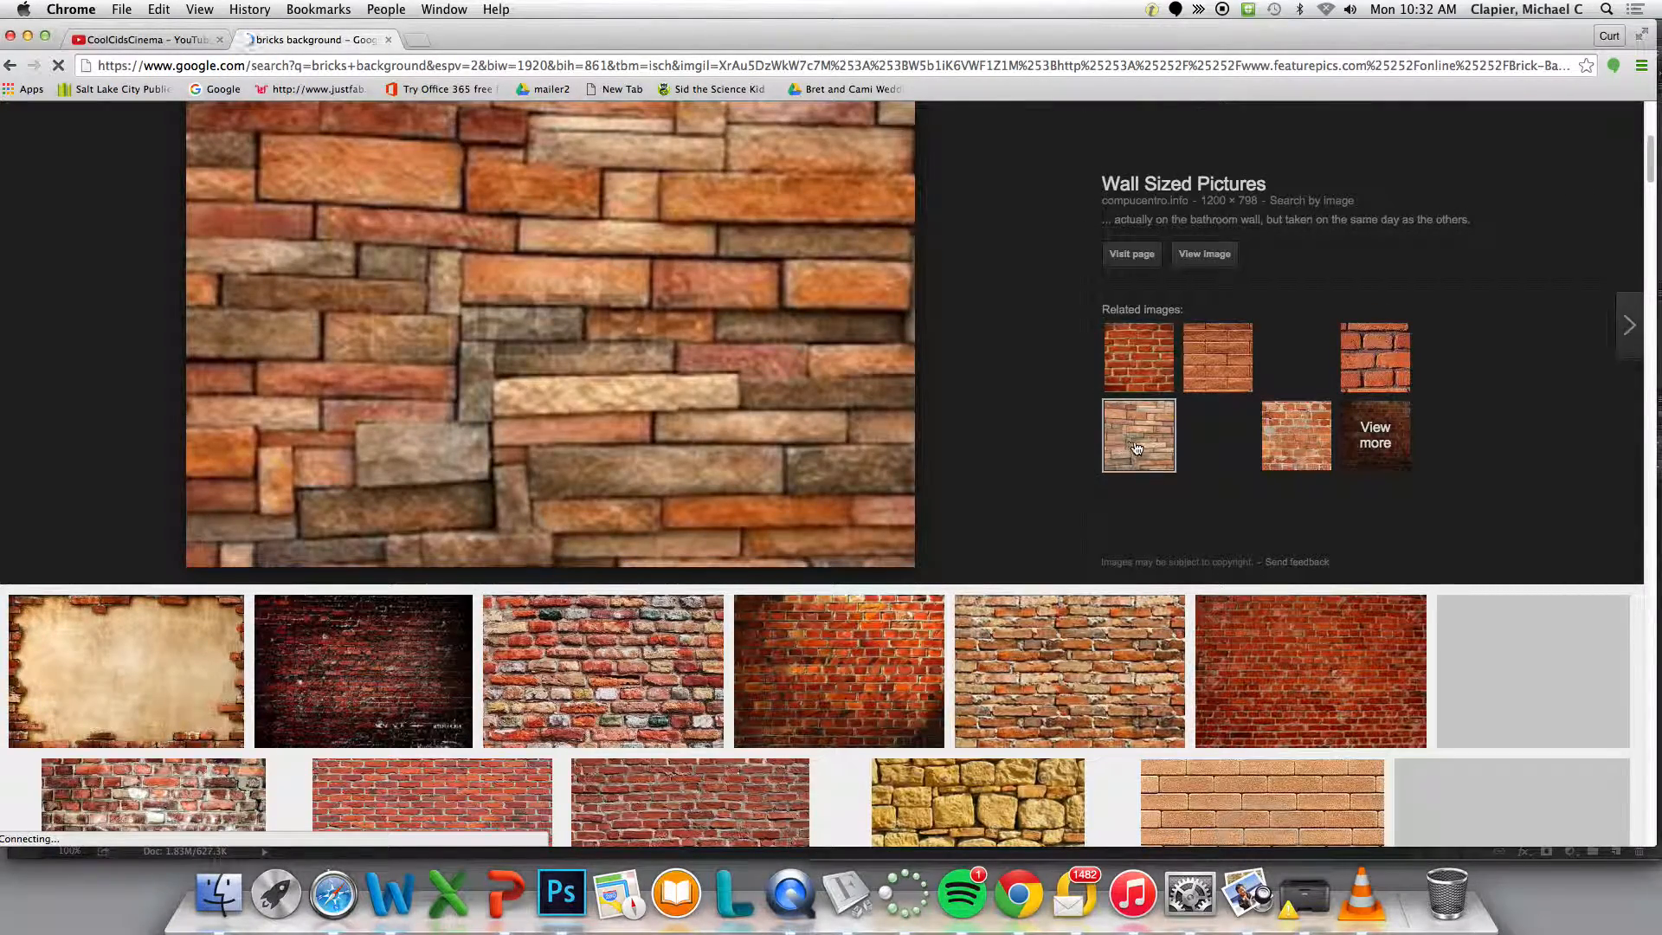
pyautogui.click(1305, 449)
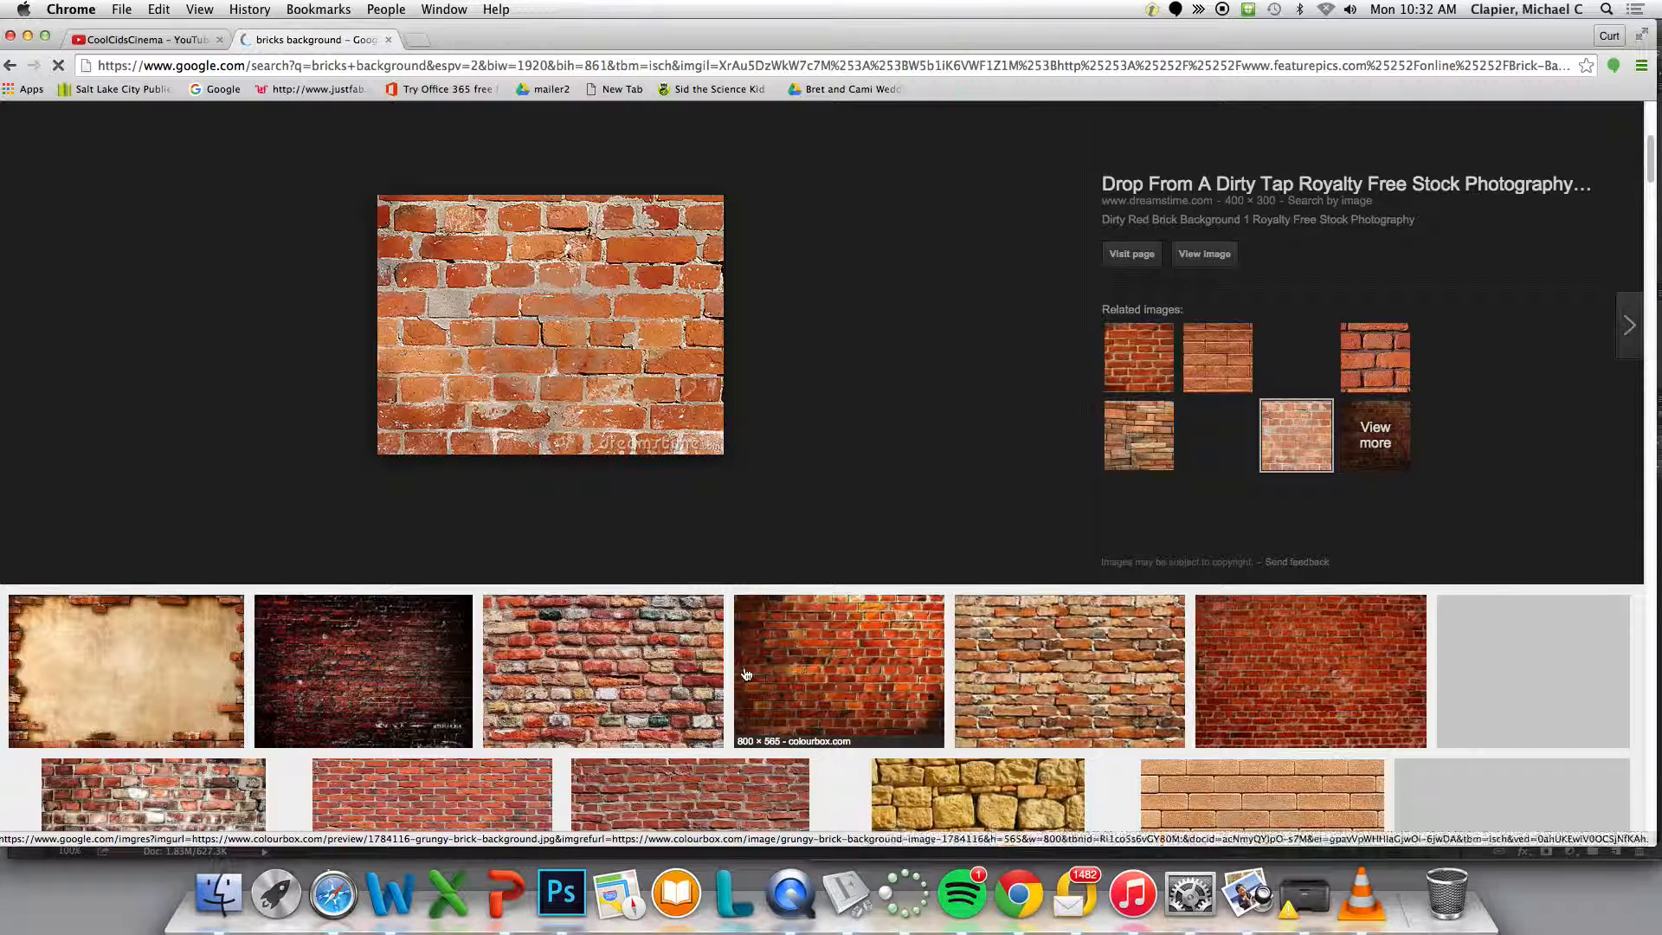
pyautogui.click(621, 684)
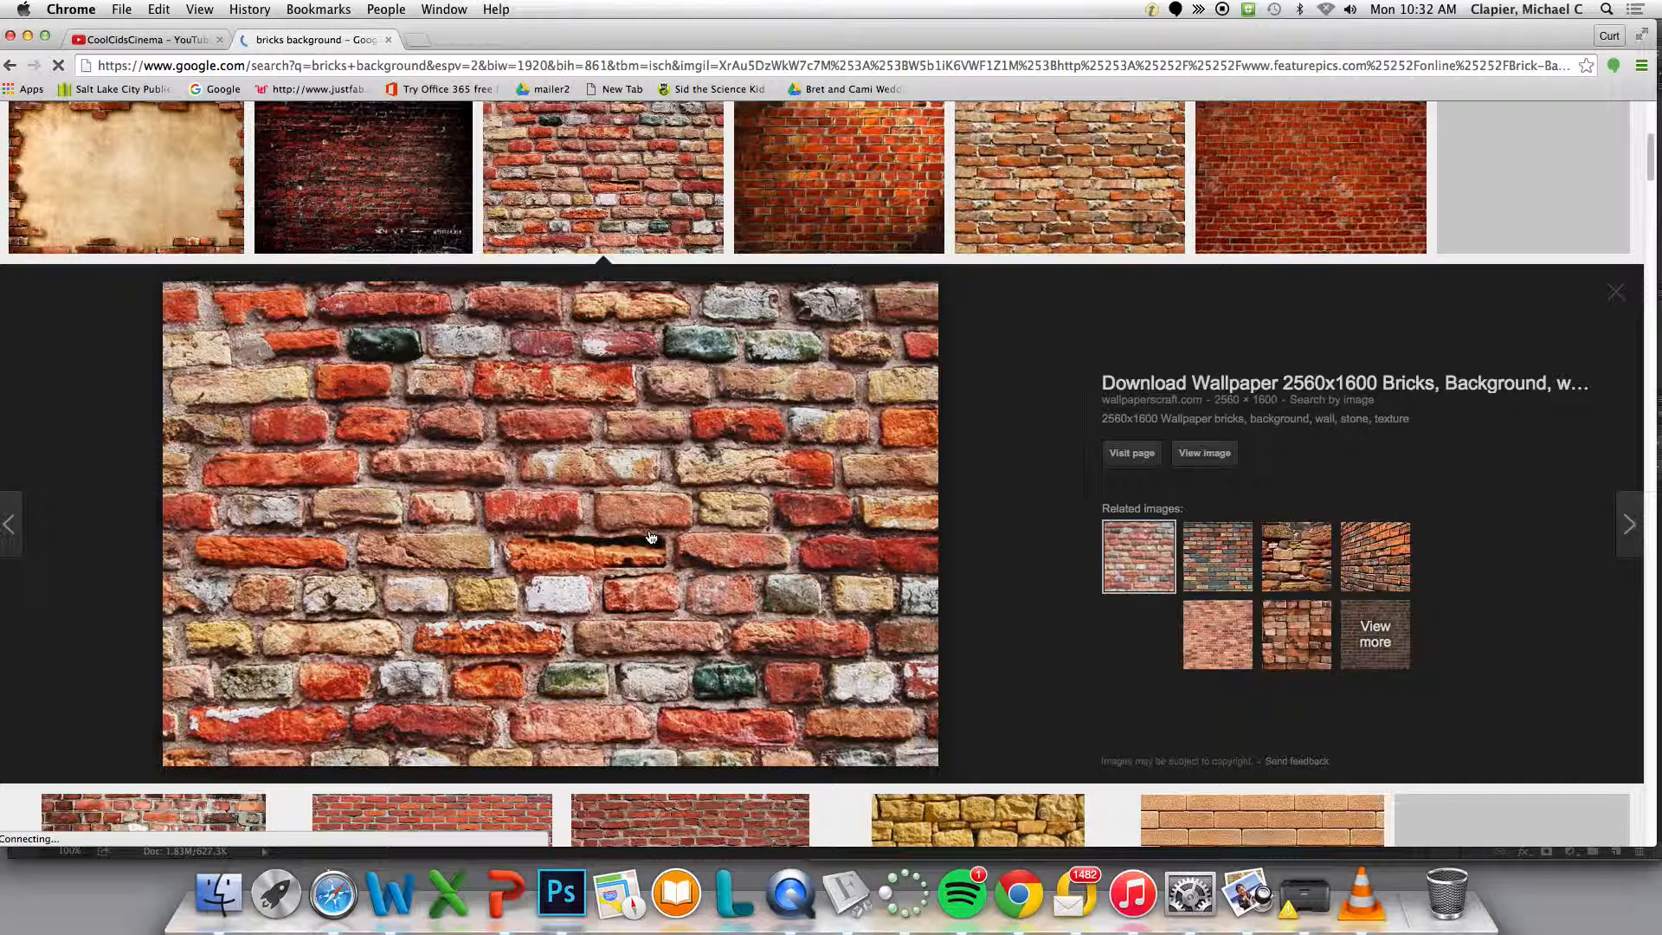
pyautogui.rightClick(559, 492)
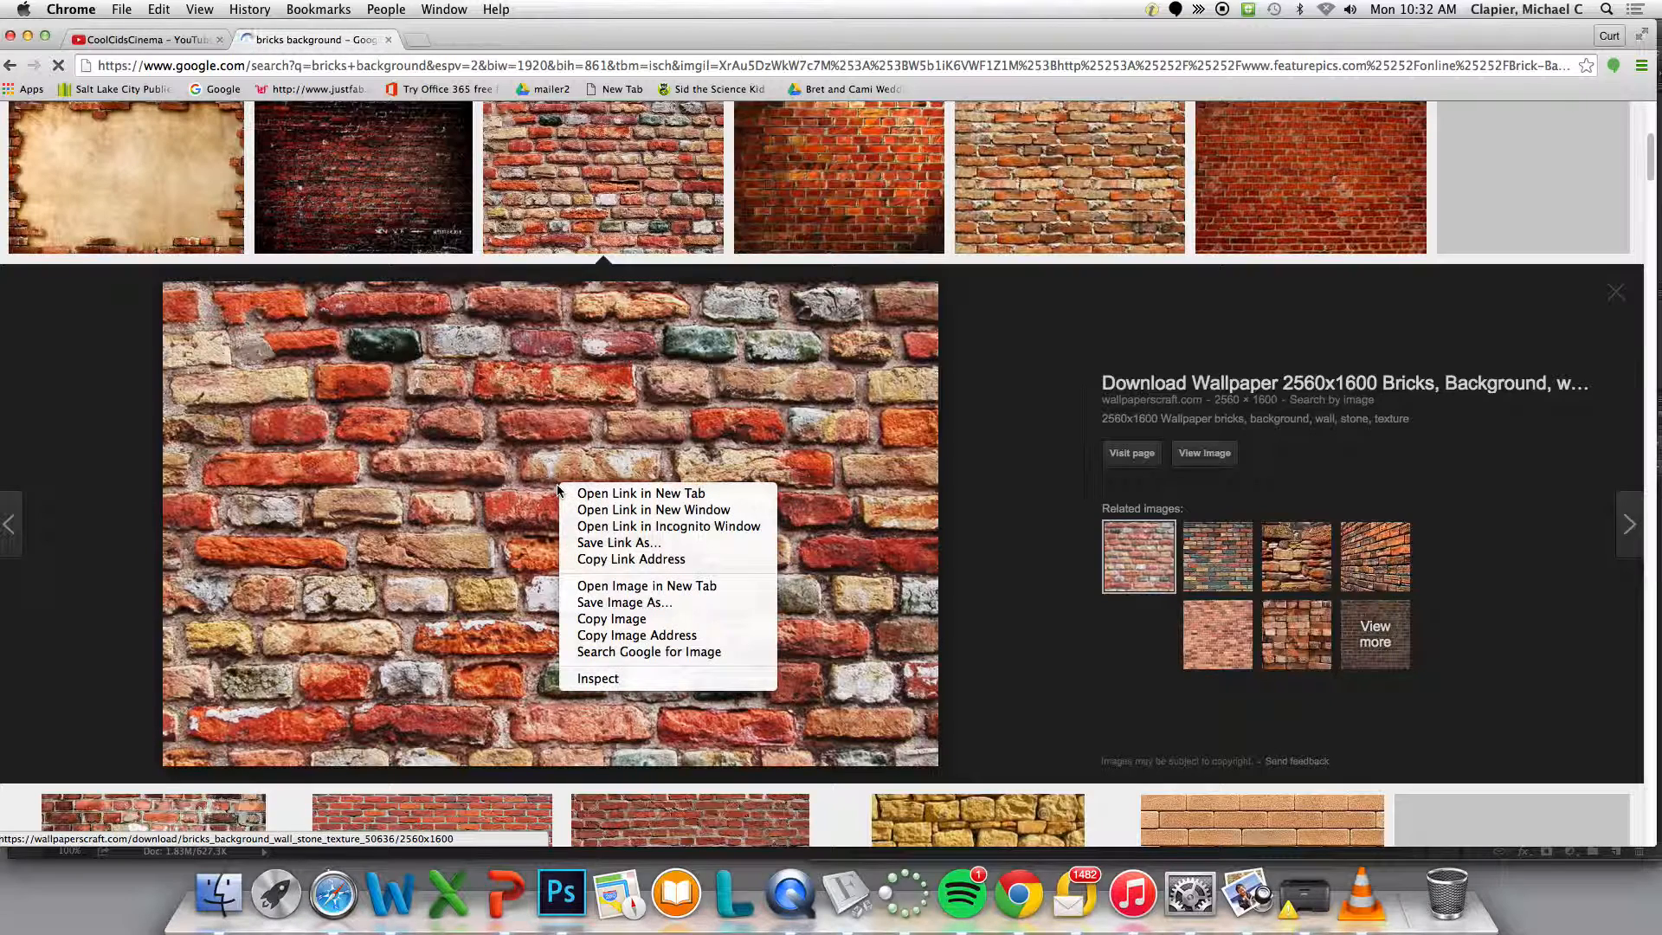
pyautogui.click(671, 619)
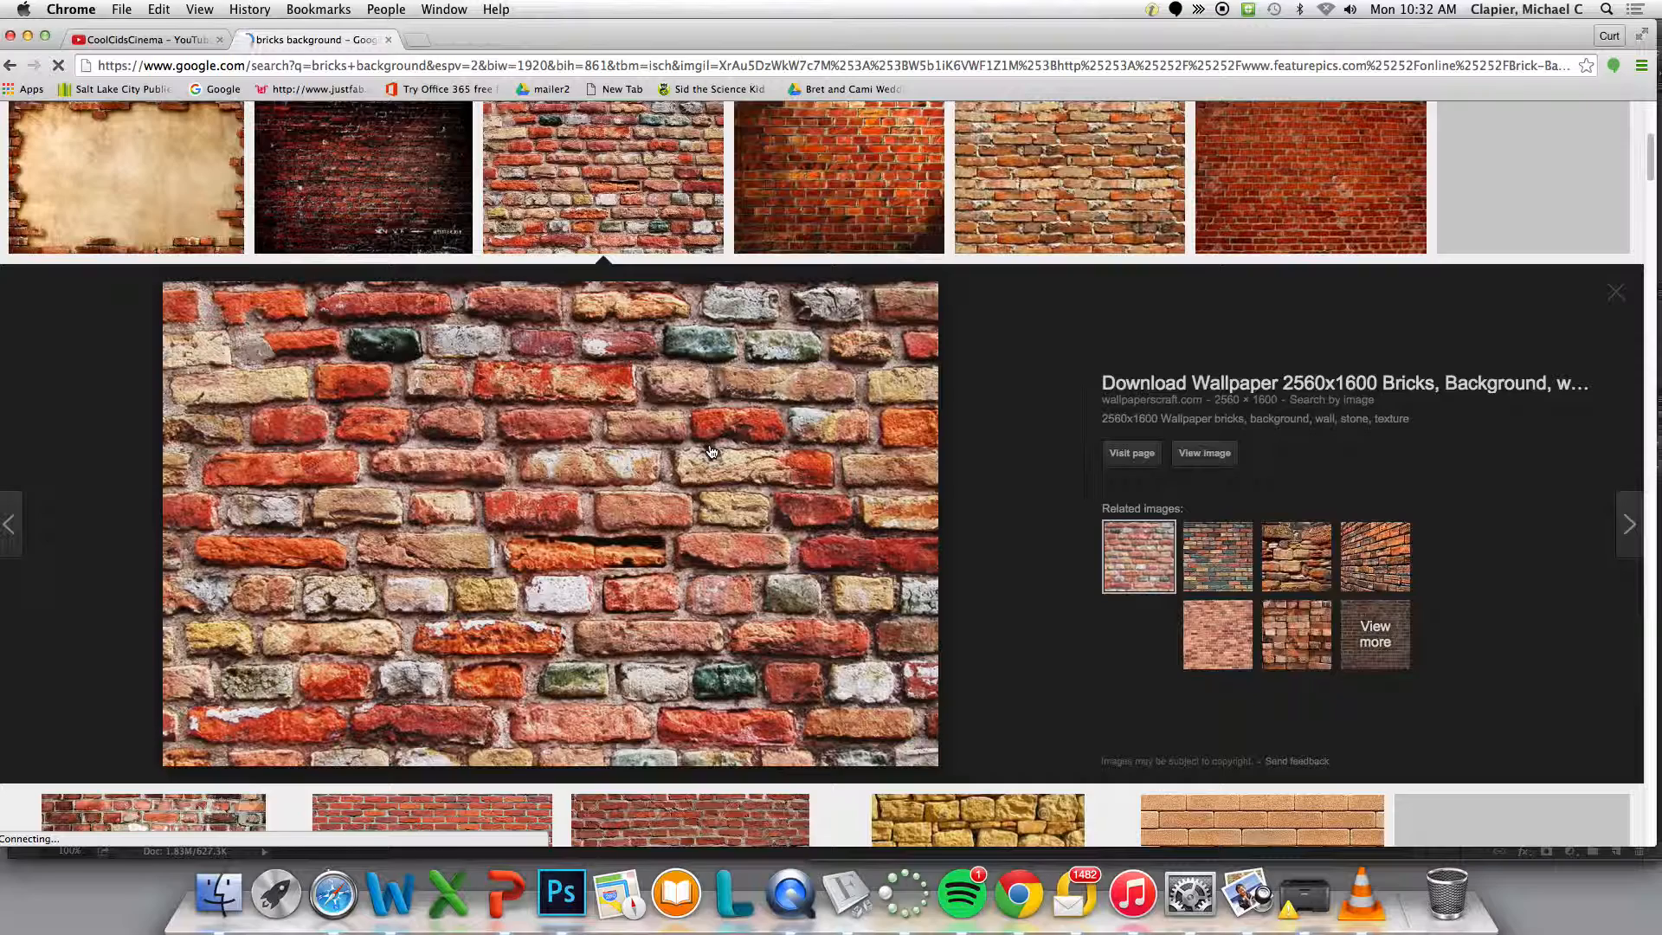
# Switch to Photoshop, paste the brick image into the logo document, and place its layer directly beneath the CKC text layer
pyautogui.press('super+Tab')
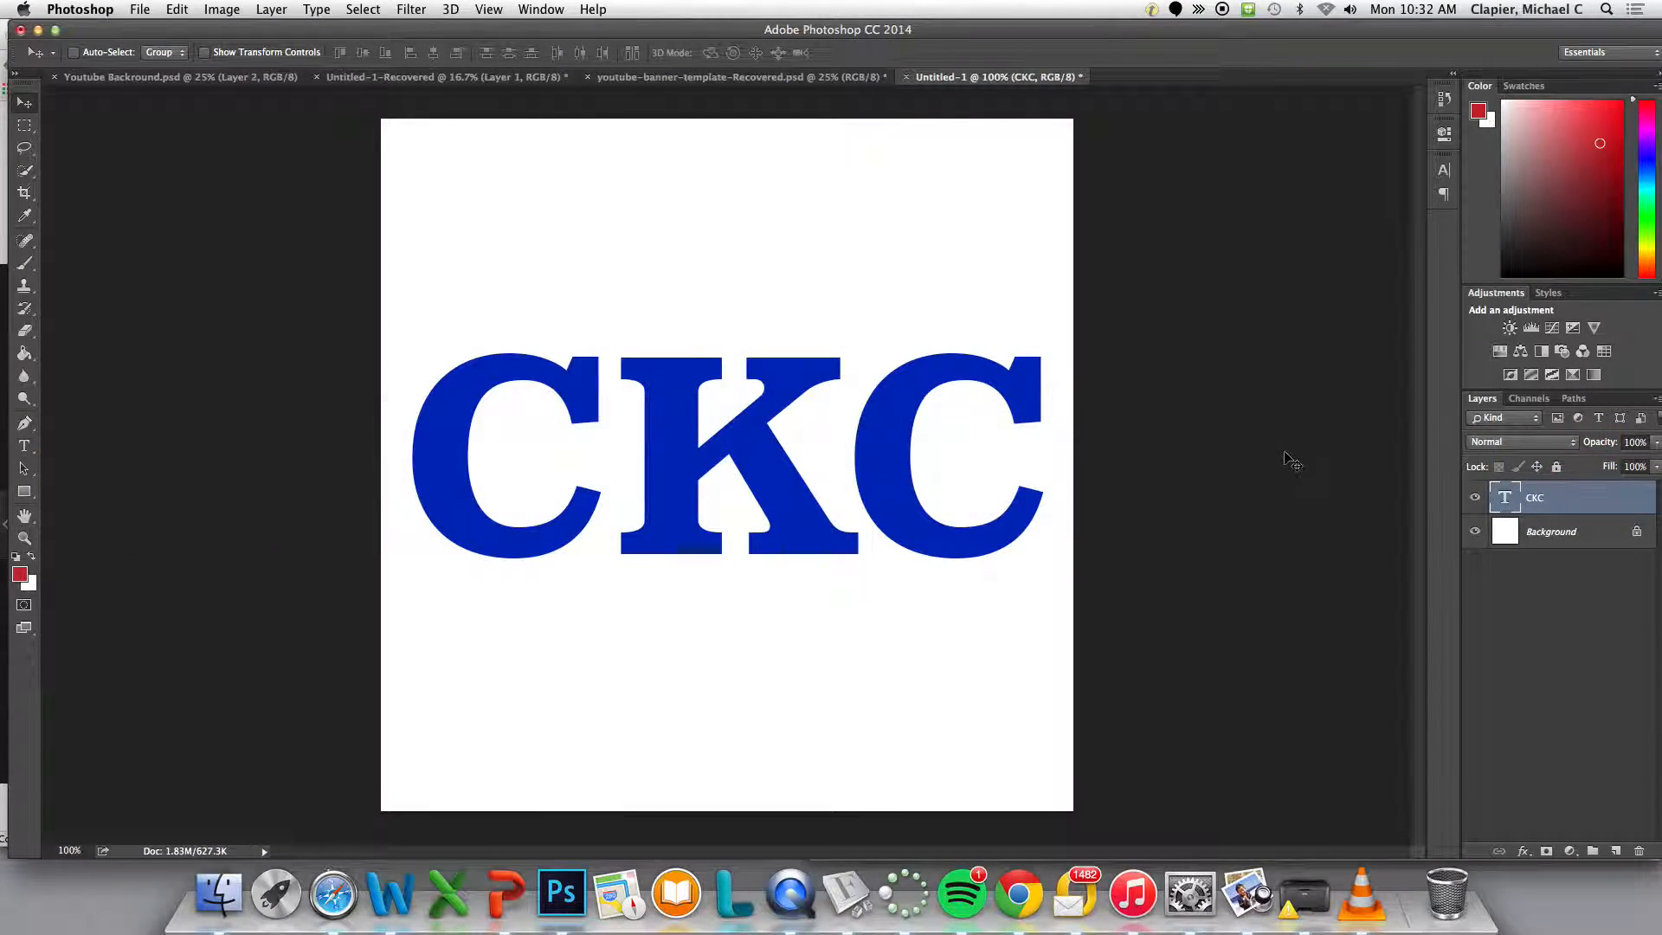
pyautogui.press('super+v')
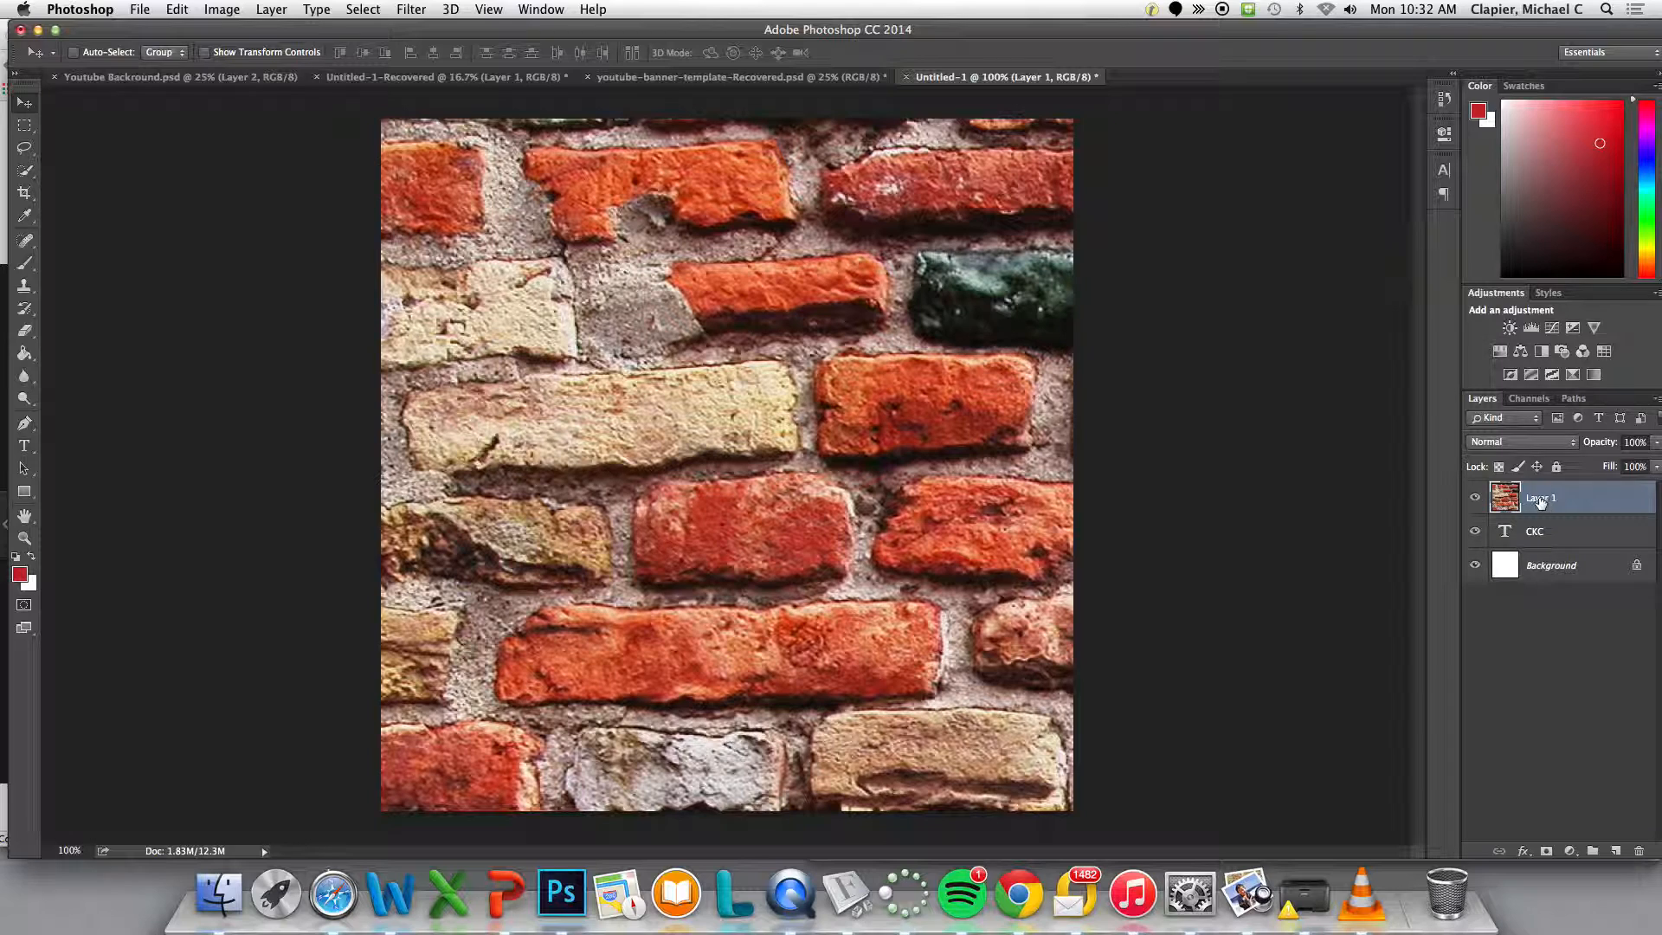
pyautogui.moveTo(1545, 502); pyautogui.dragTo(1550, 545)
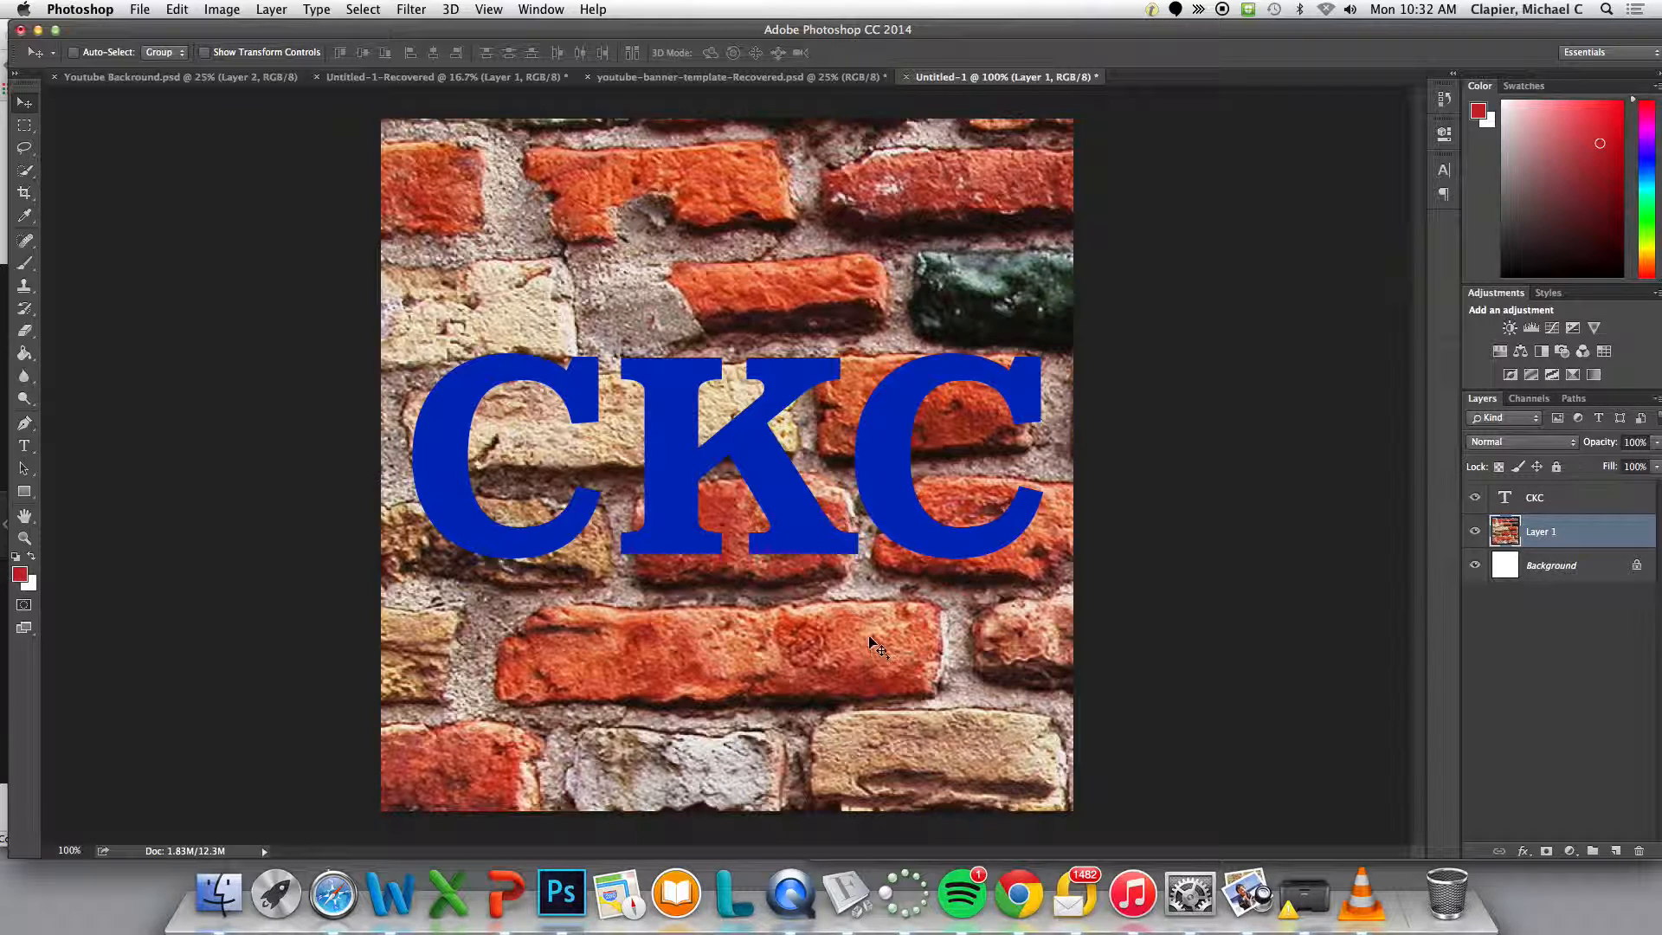
# Scale the brick image proportionally to about 77.7% and reposition it so the bricks cover the whole canvas
pyautogui.press('super+t')
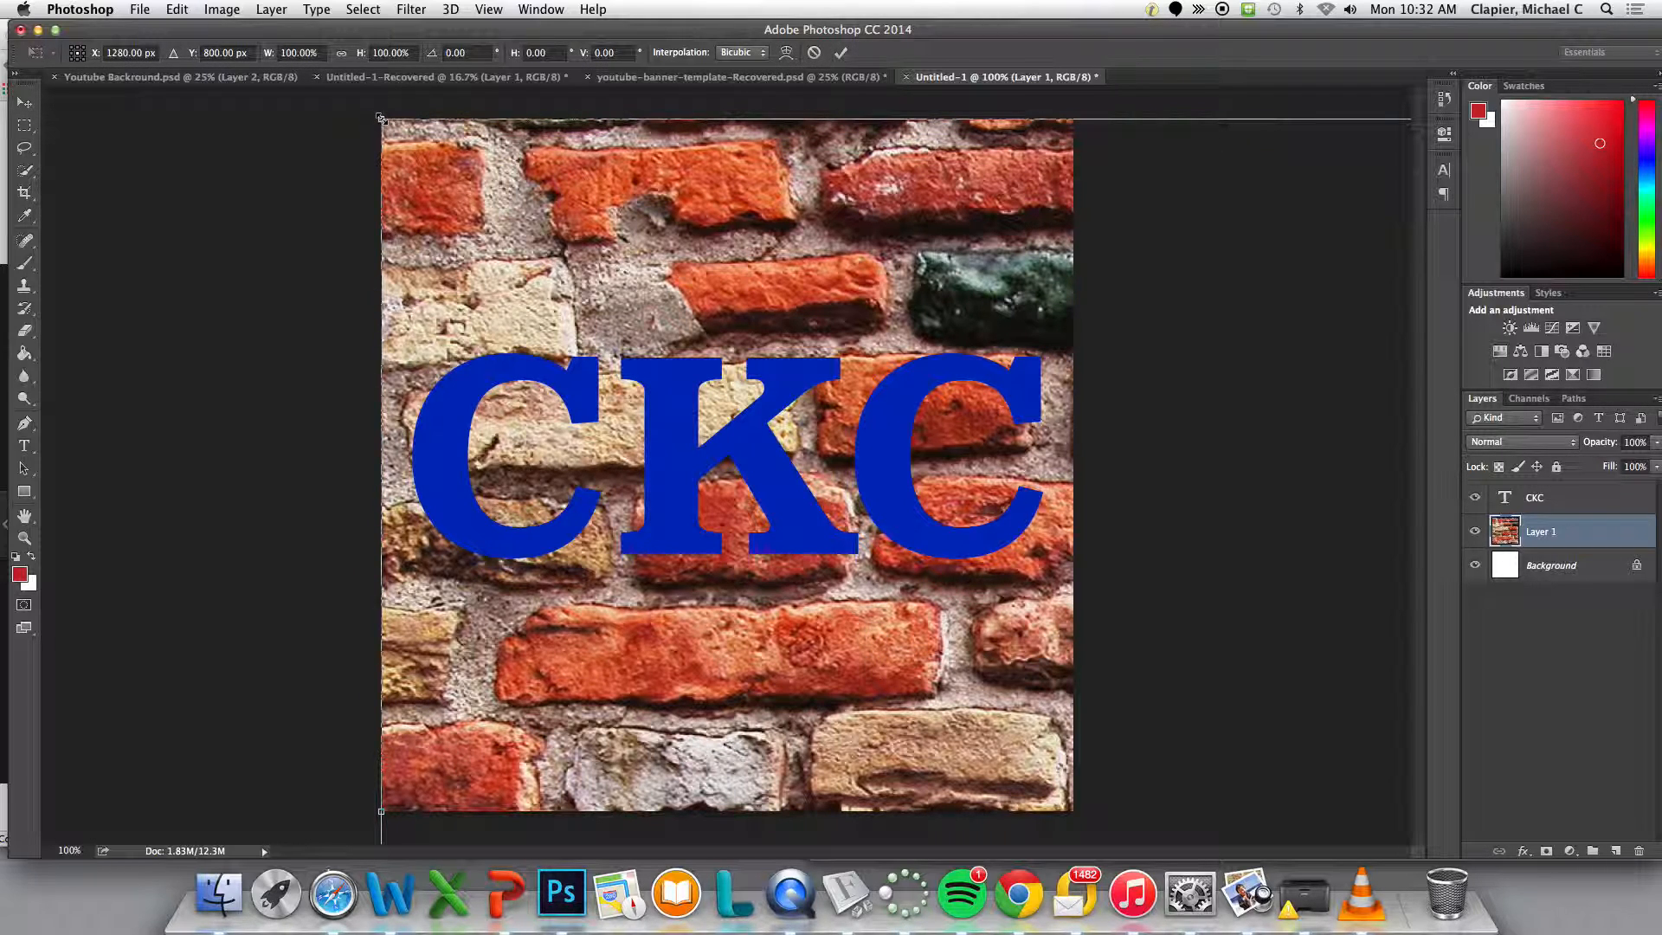
pyautogui.moveTo(381, 118); pyautogui.dragTo(876, 428)
pyautogui.moveTo(996, 648); pyautogui.dragTo(386, 312)
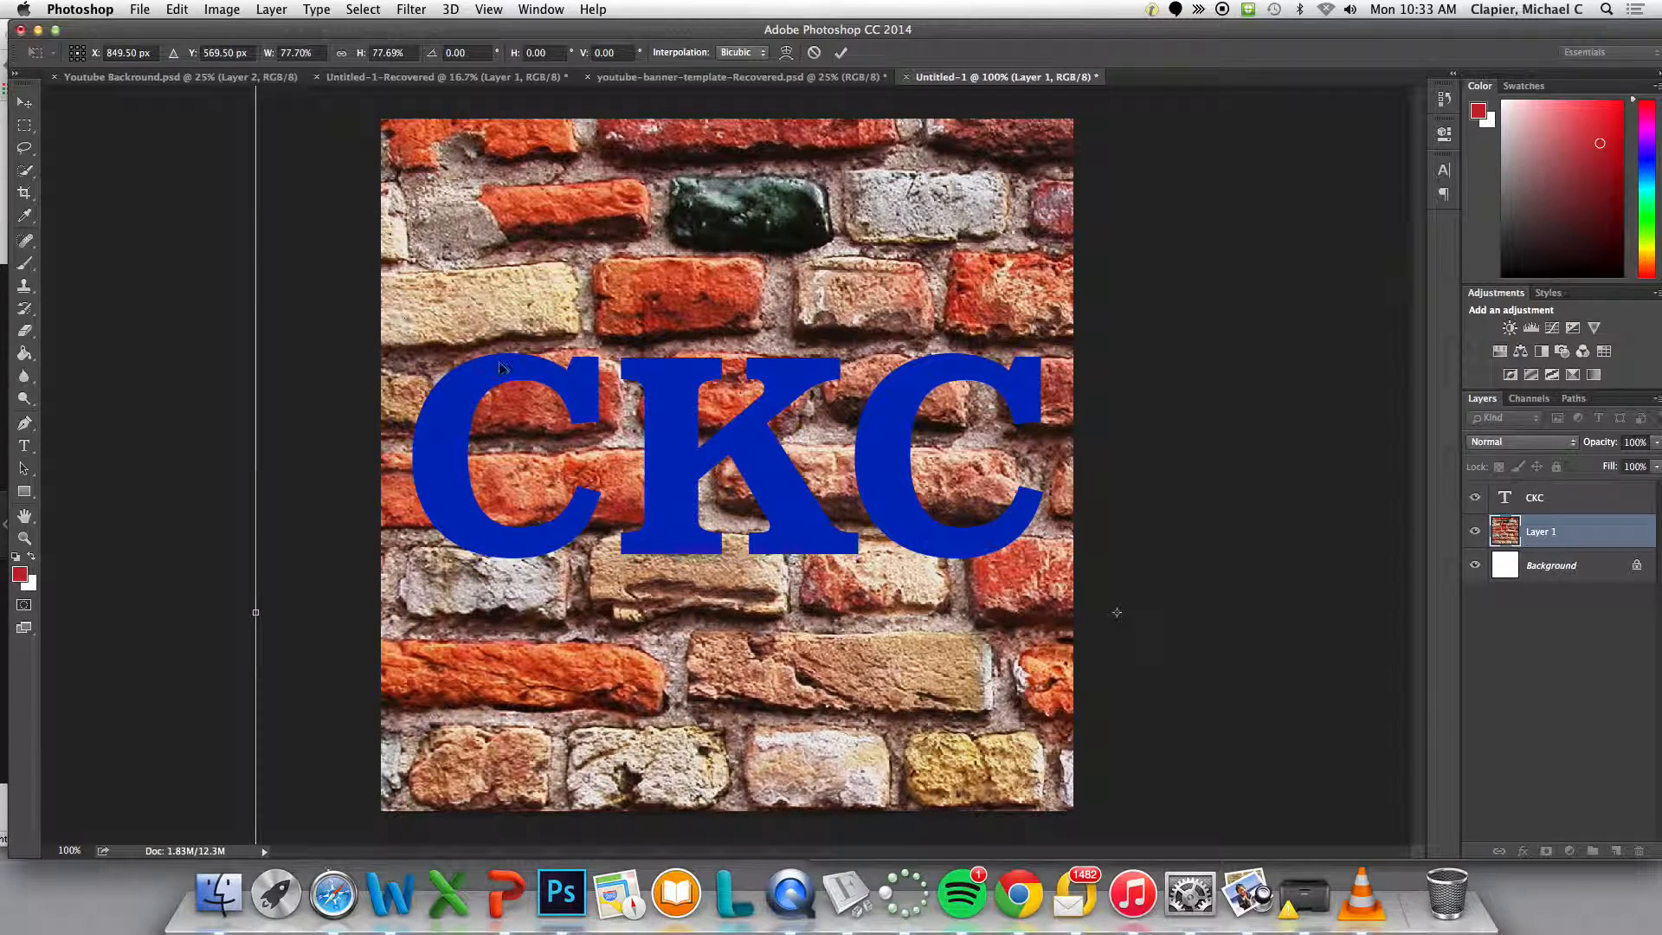
pyautogui.press('Return')
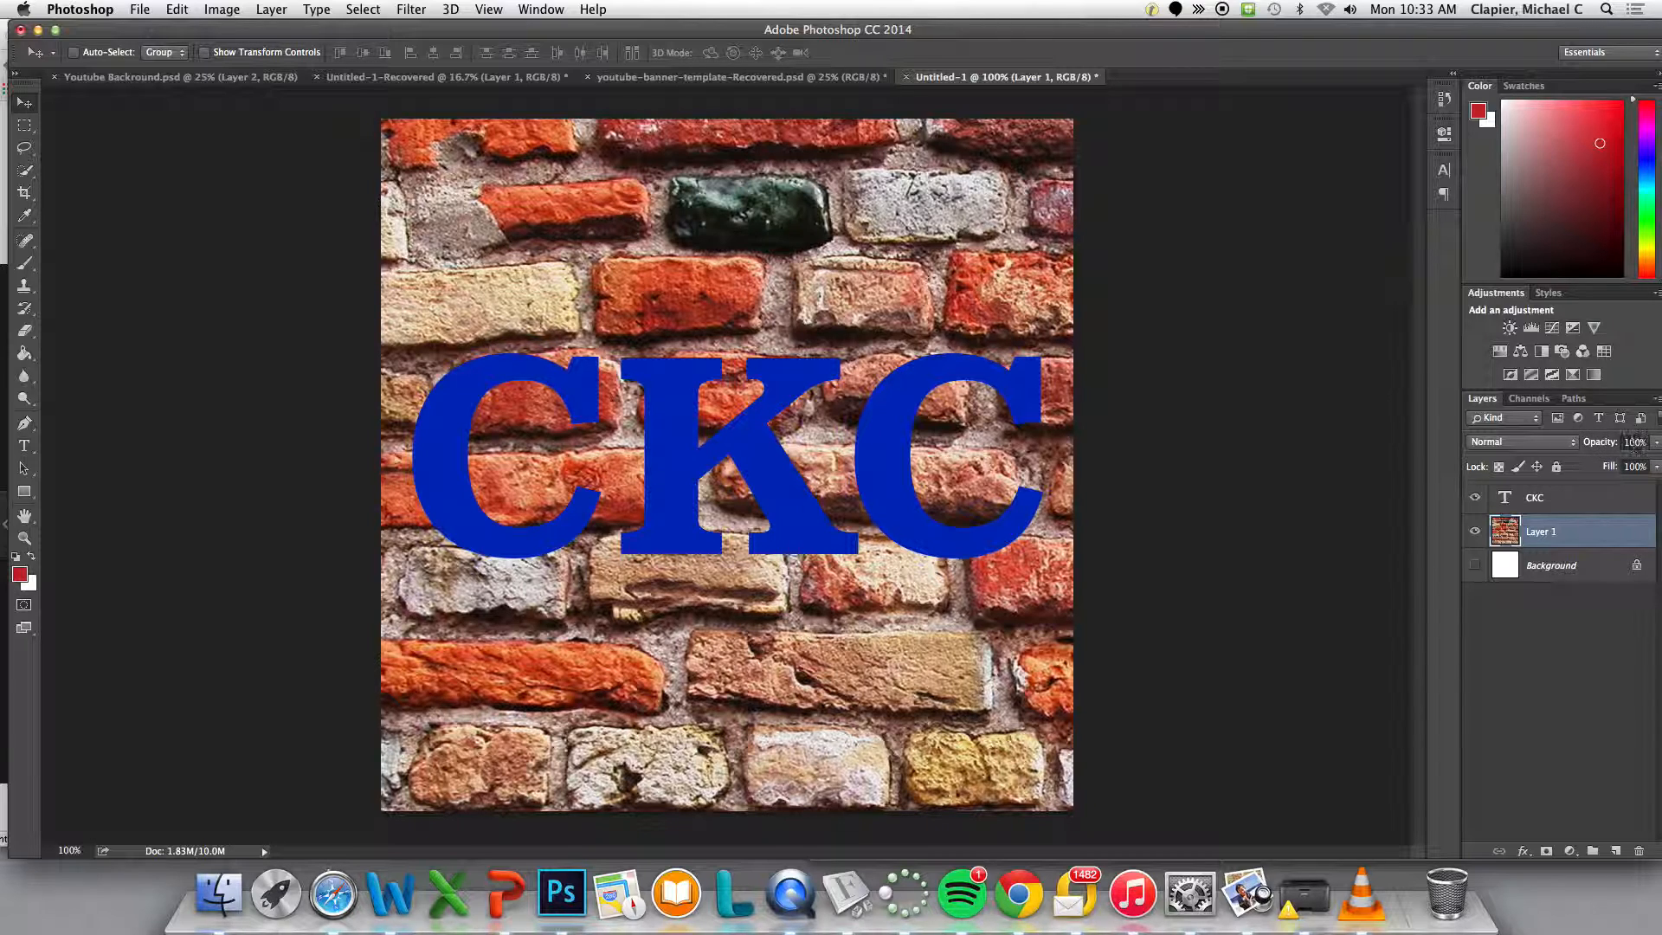
# Lower the brick layer's opacity to 71% and turn on the visibility of the white Background layer
pyautogui.click(1655, 443)
pyautogui.moveTo(1651, 468); pyautogui.dragTo(1628, 468)
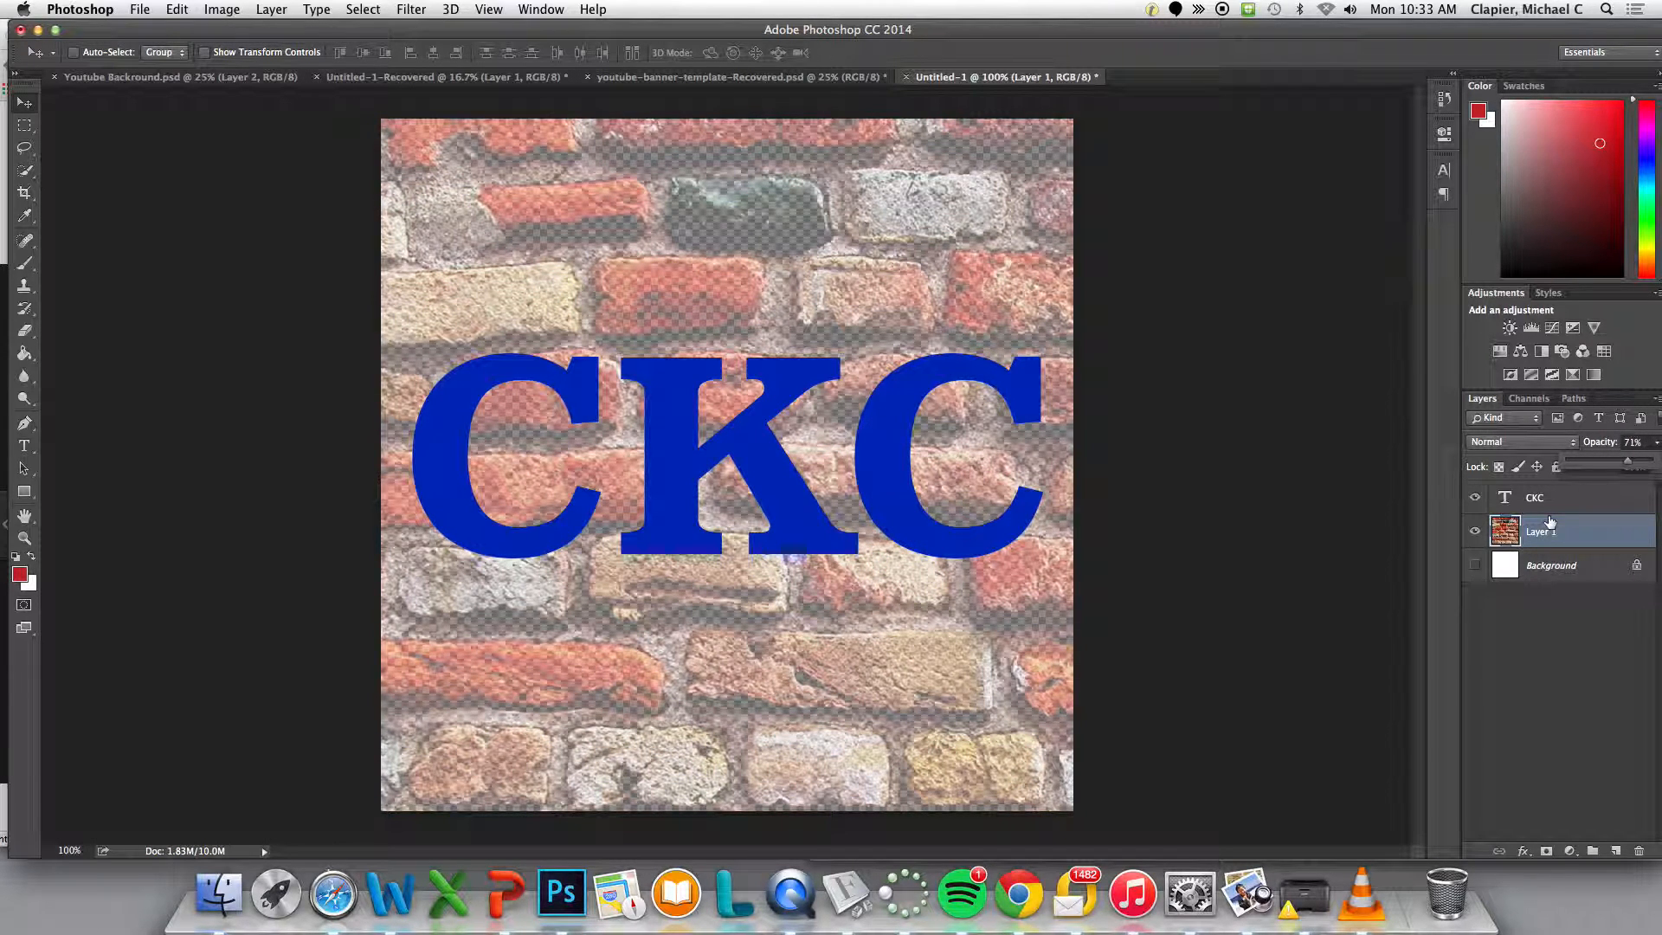
pyautogui.click(1475, 567)
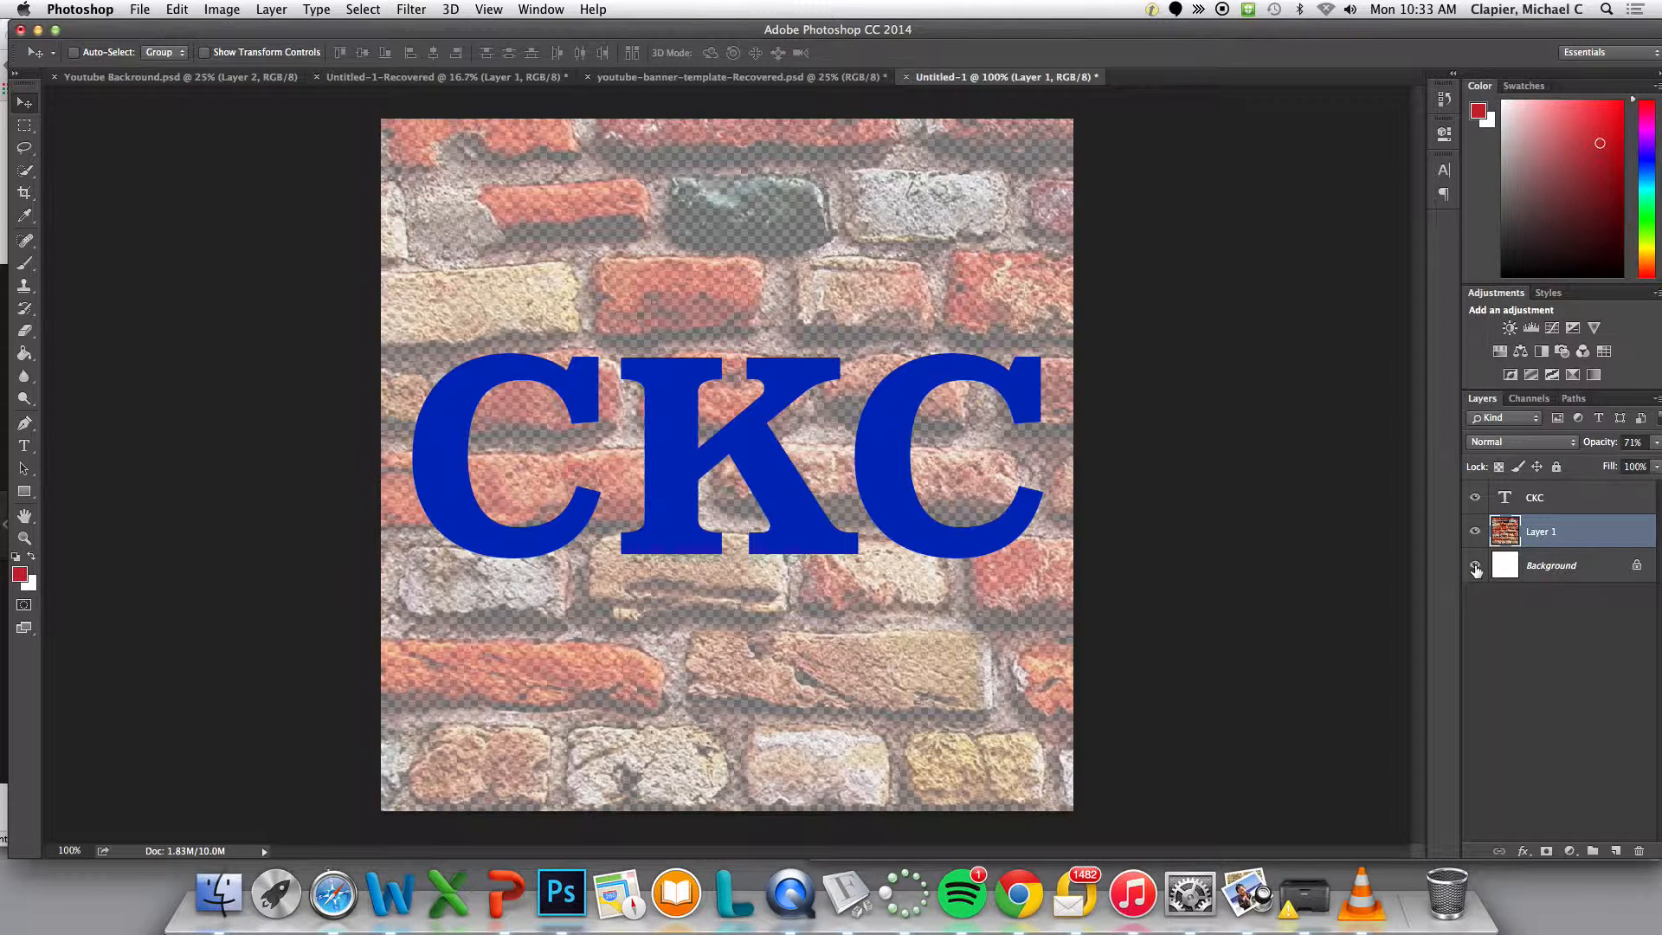
# Fill the Background layer with the red foreground color using the Paint Bucket tool
pyautogui.click(1537, 573)
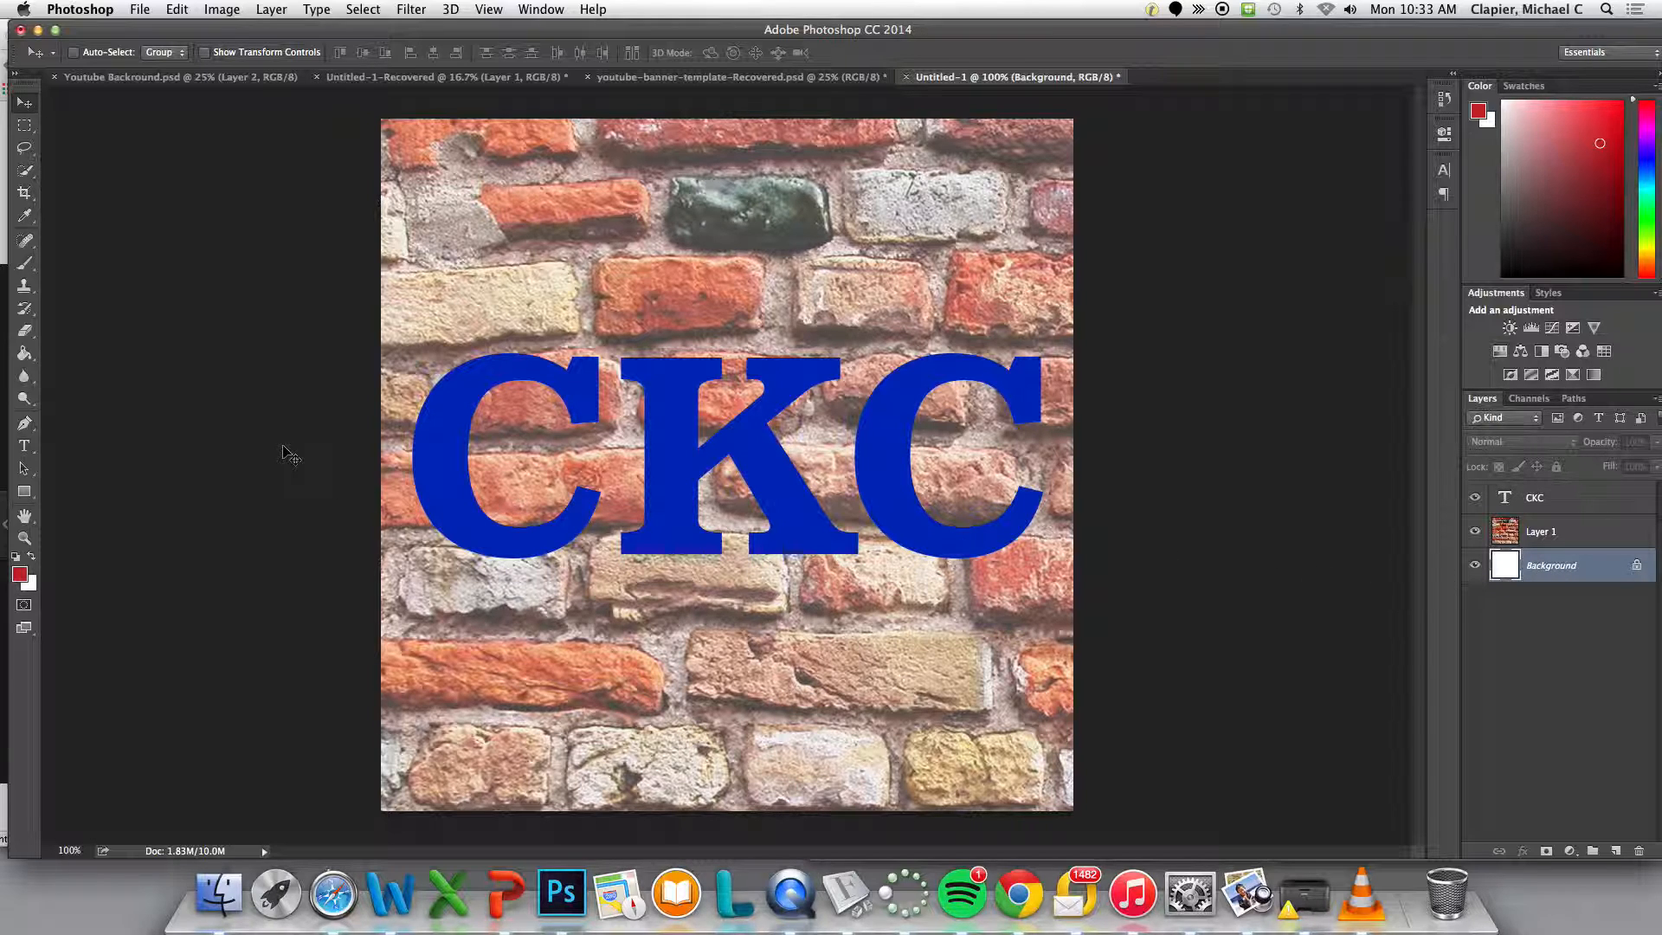
pyautogui.click(27, 357)
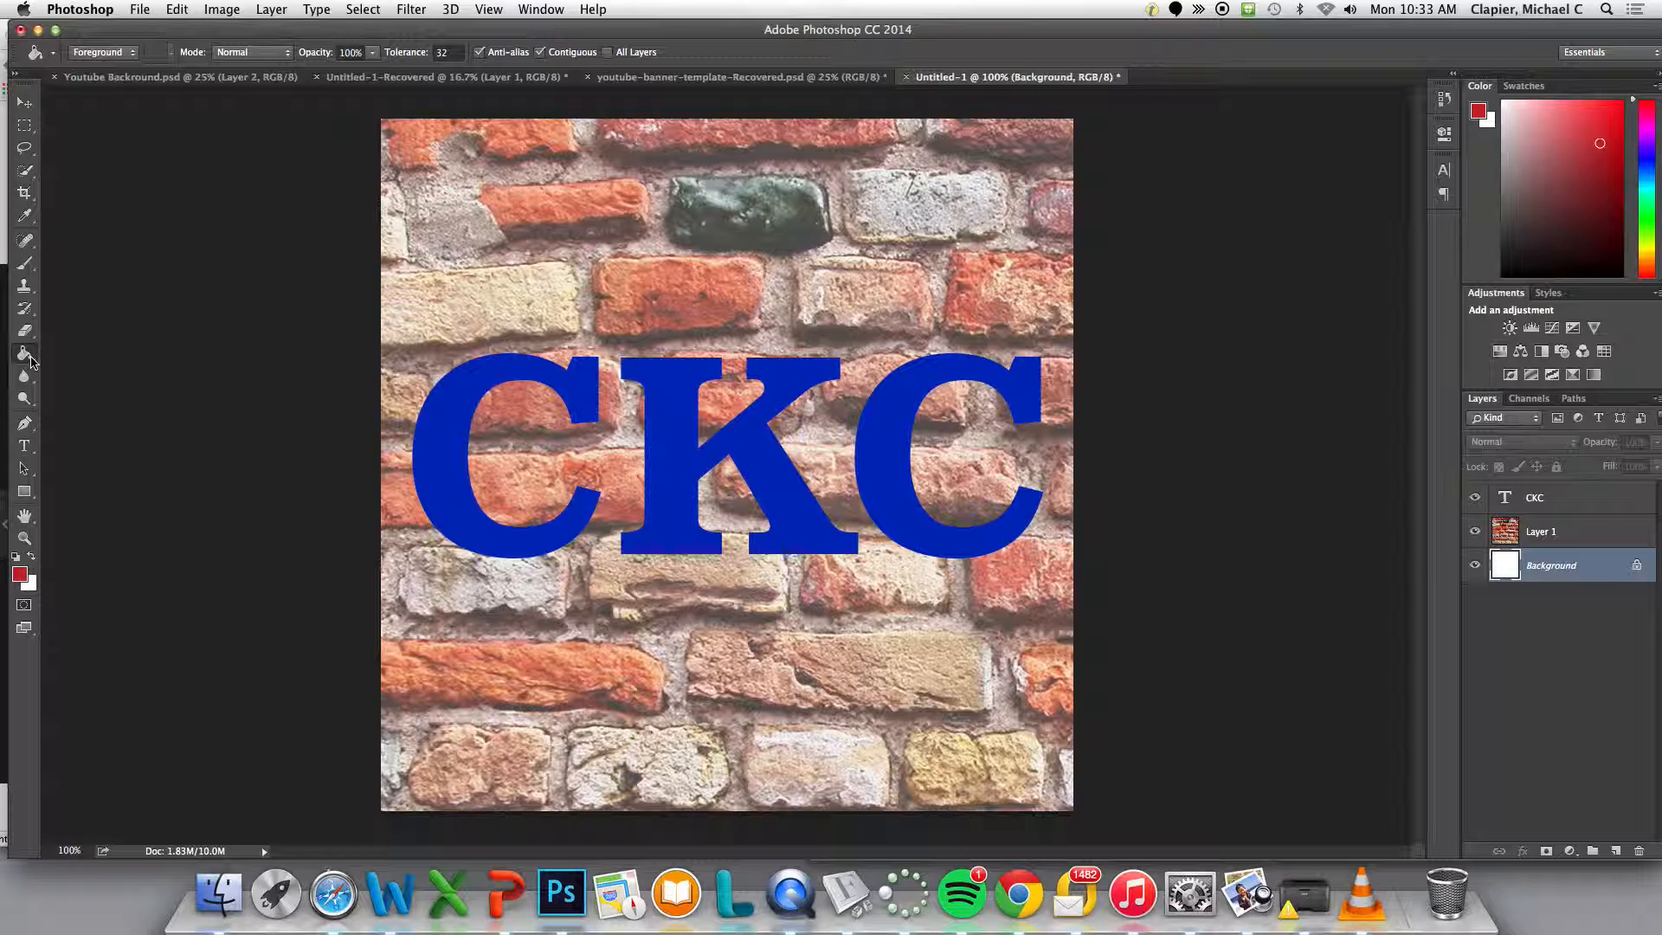
pyautogui.click(31, 361)
pyautogui.click(64, 352)
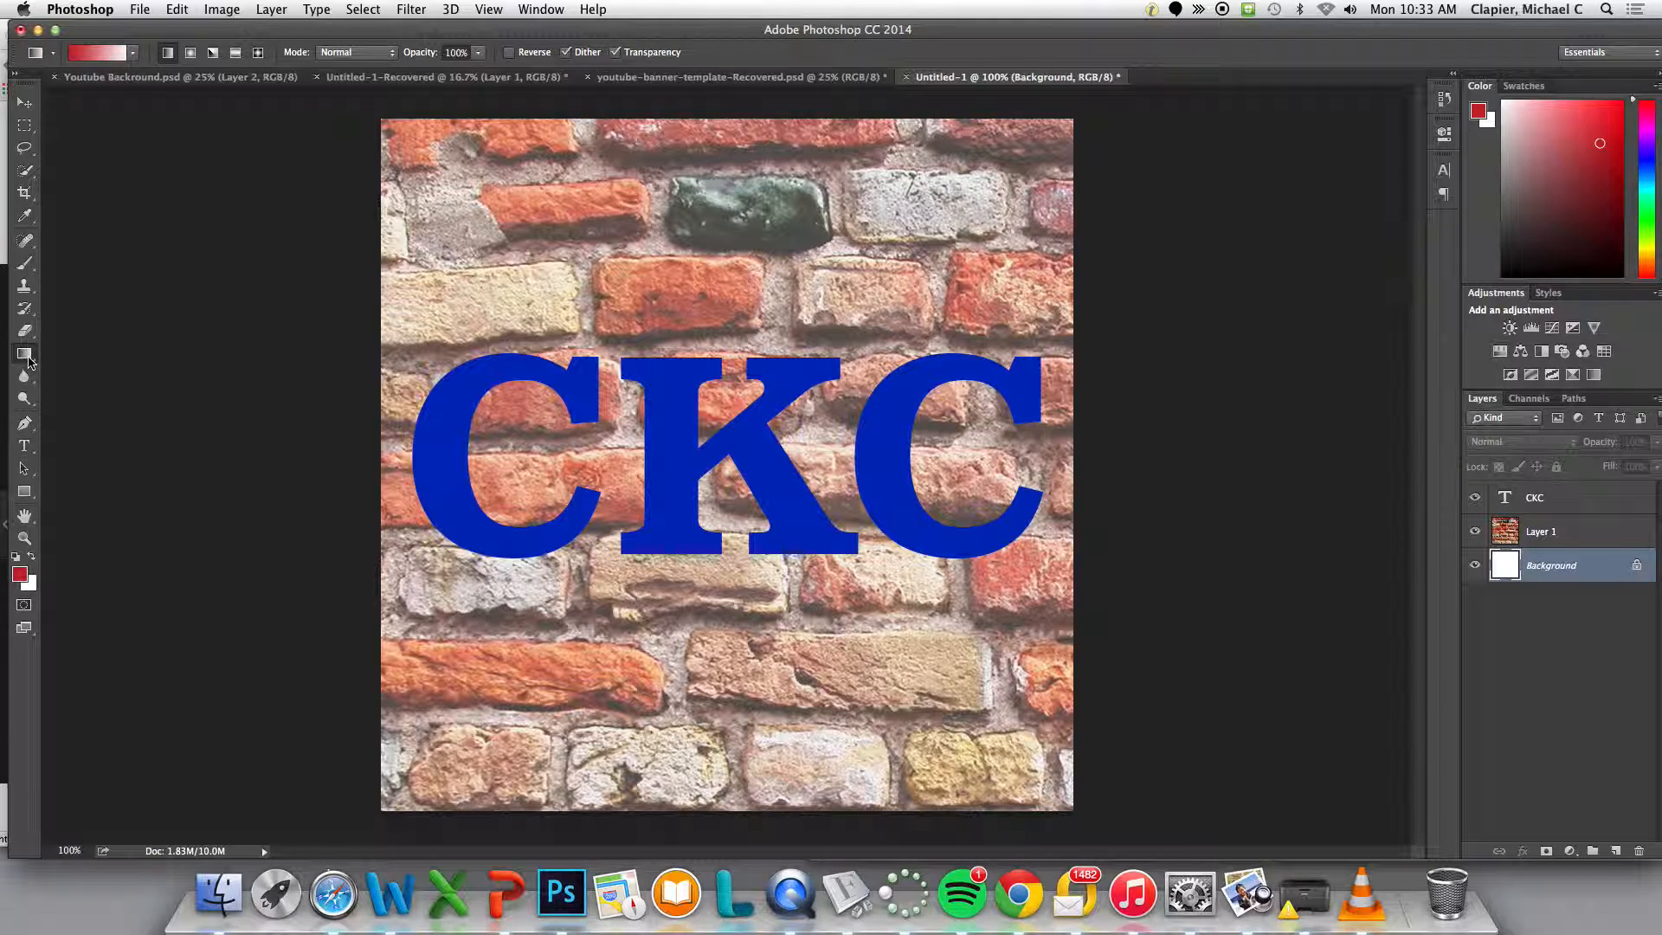
pyautogui.click(29, 360)
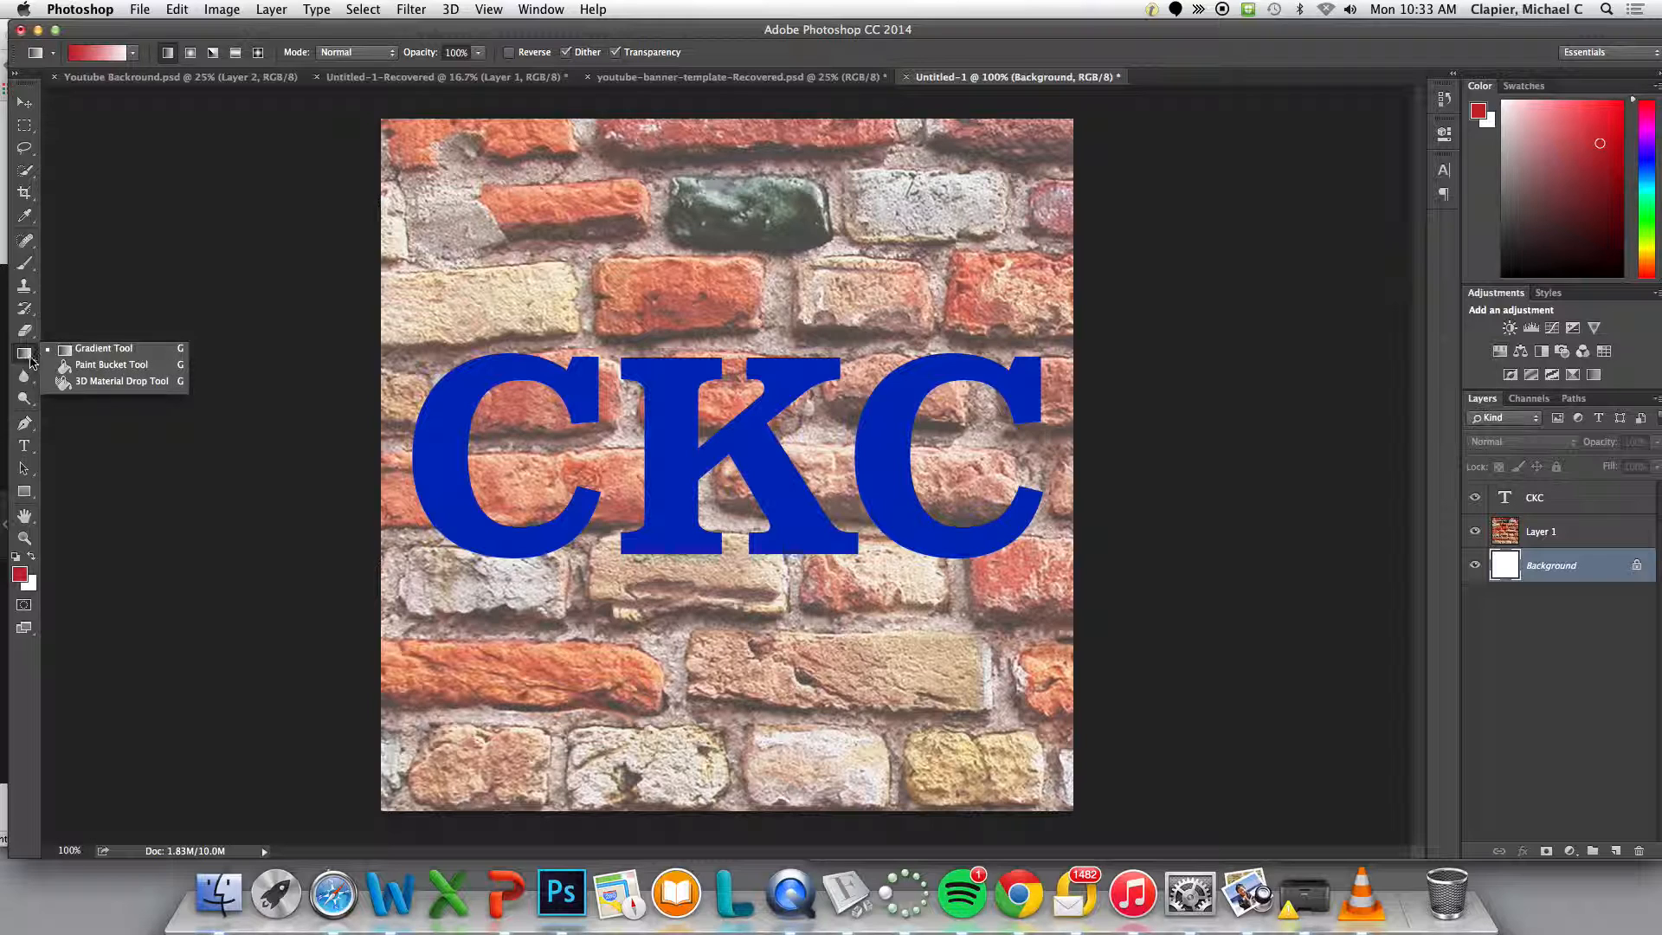
pyautogui.click(153, 370)
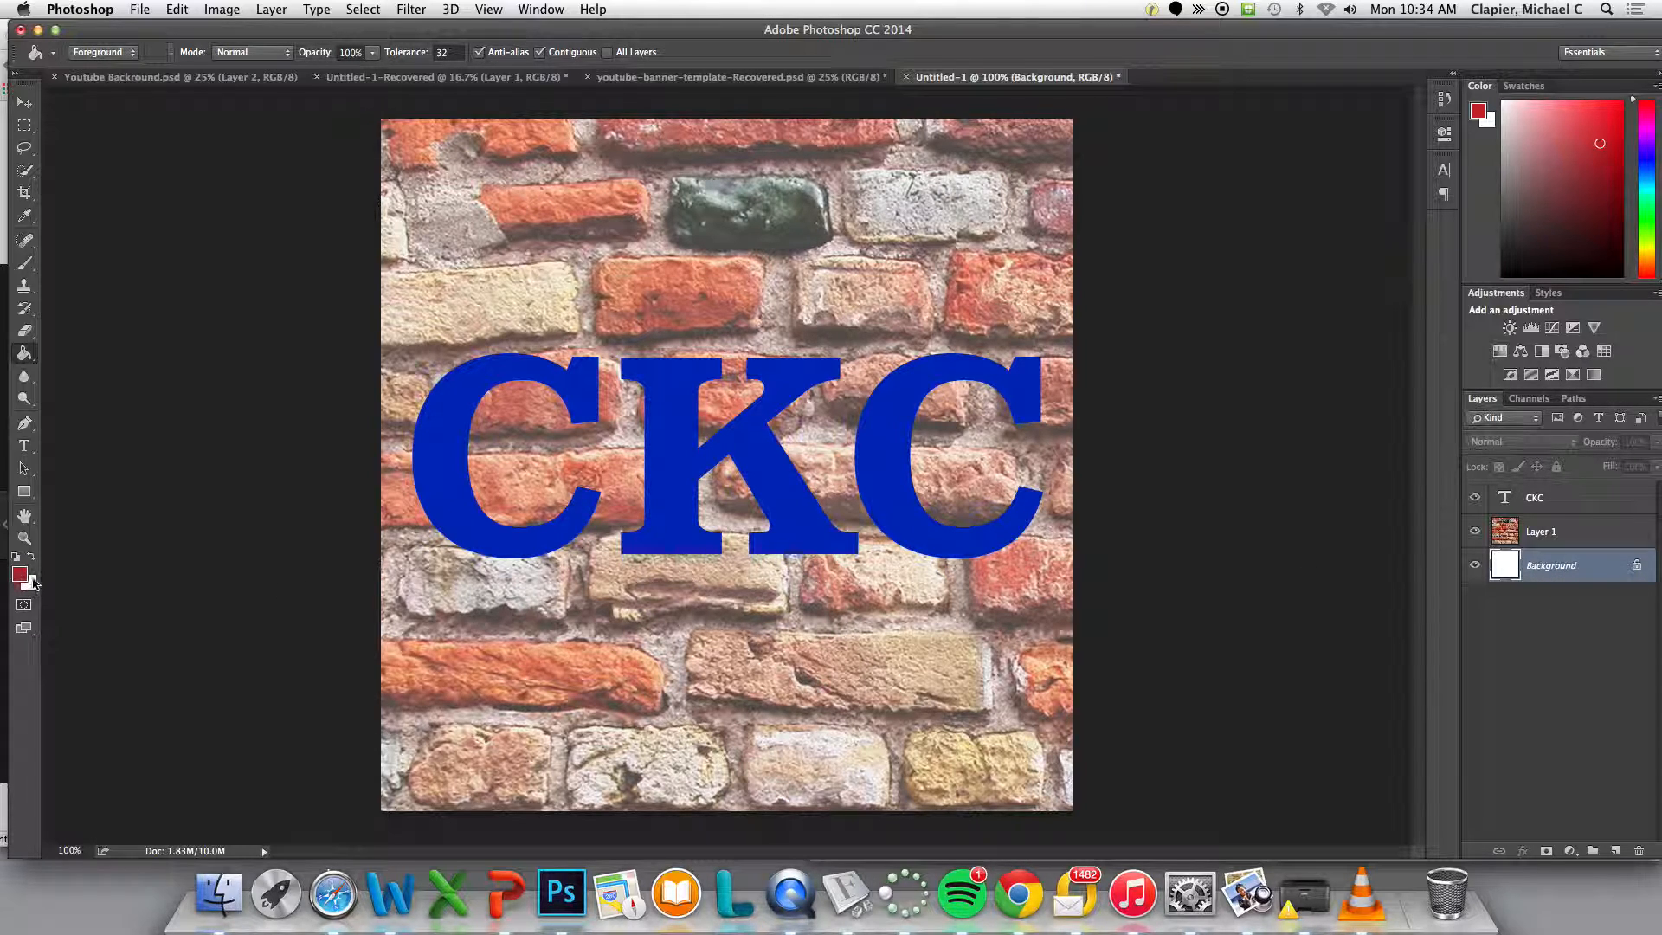
pyautogui.click(528, 292)
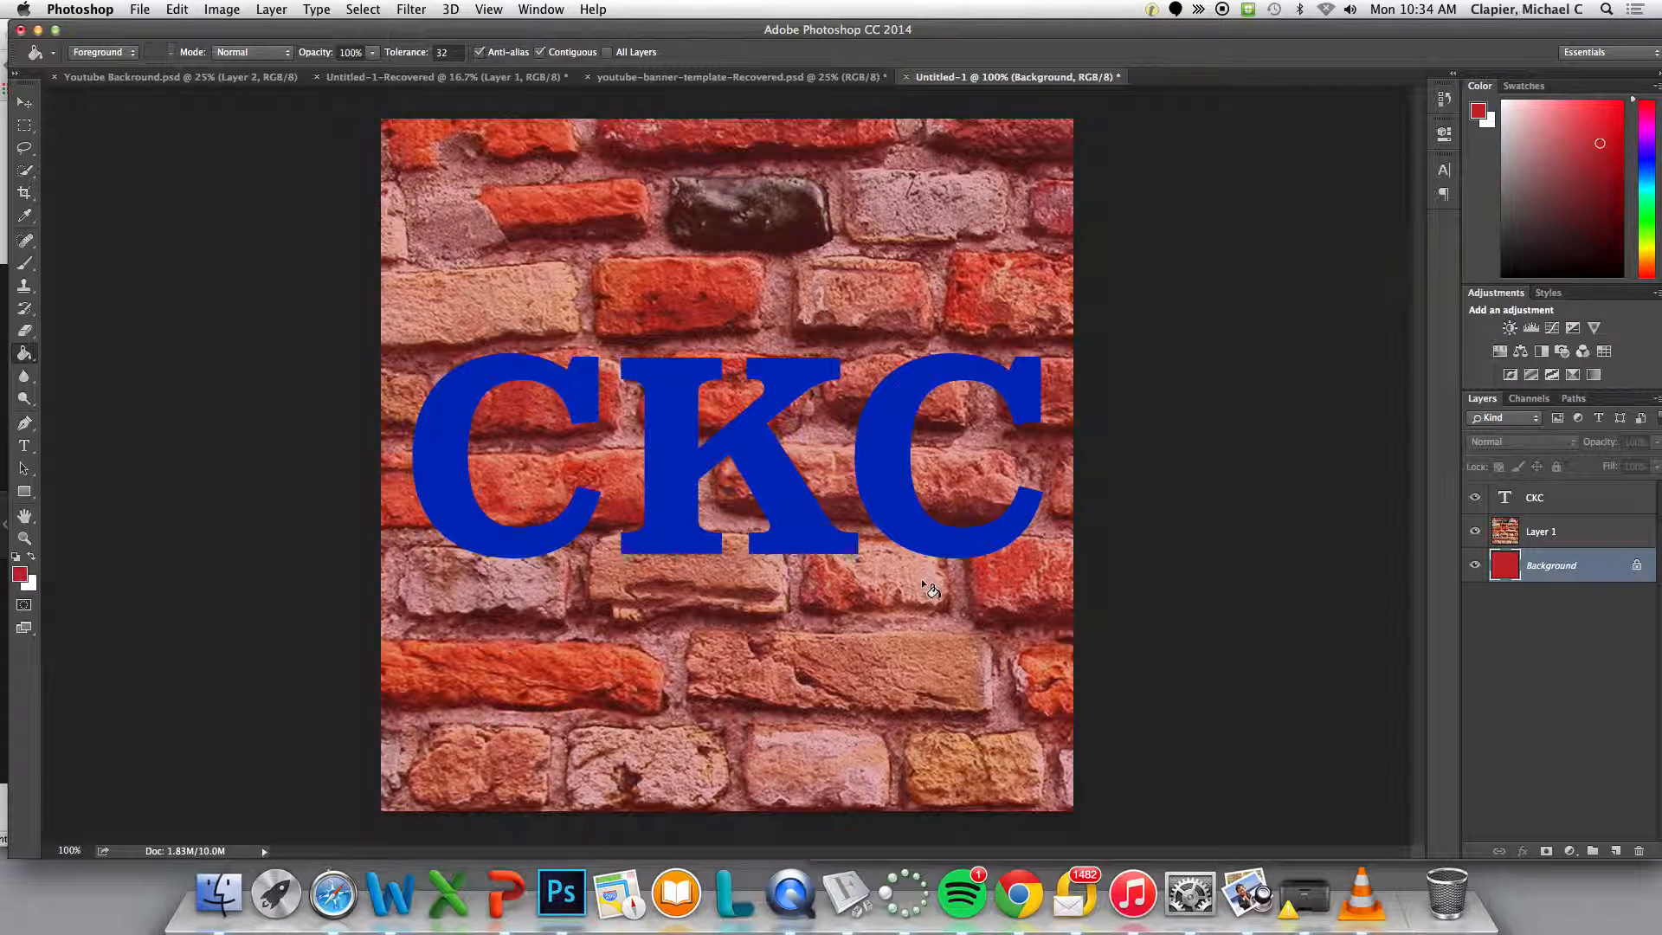
# Set the foreground color to black (000000) and fill the Background layer with it
pyautogui.click(20, 576)
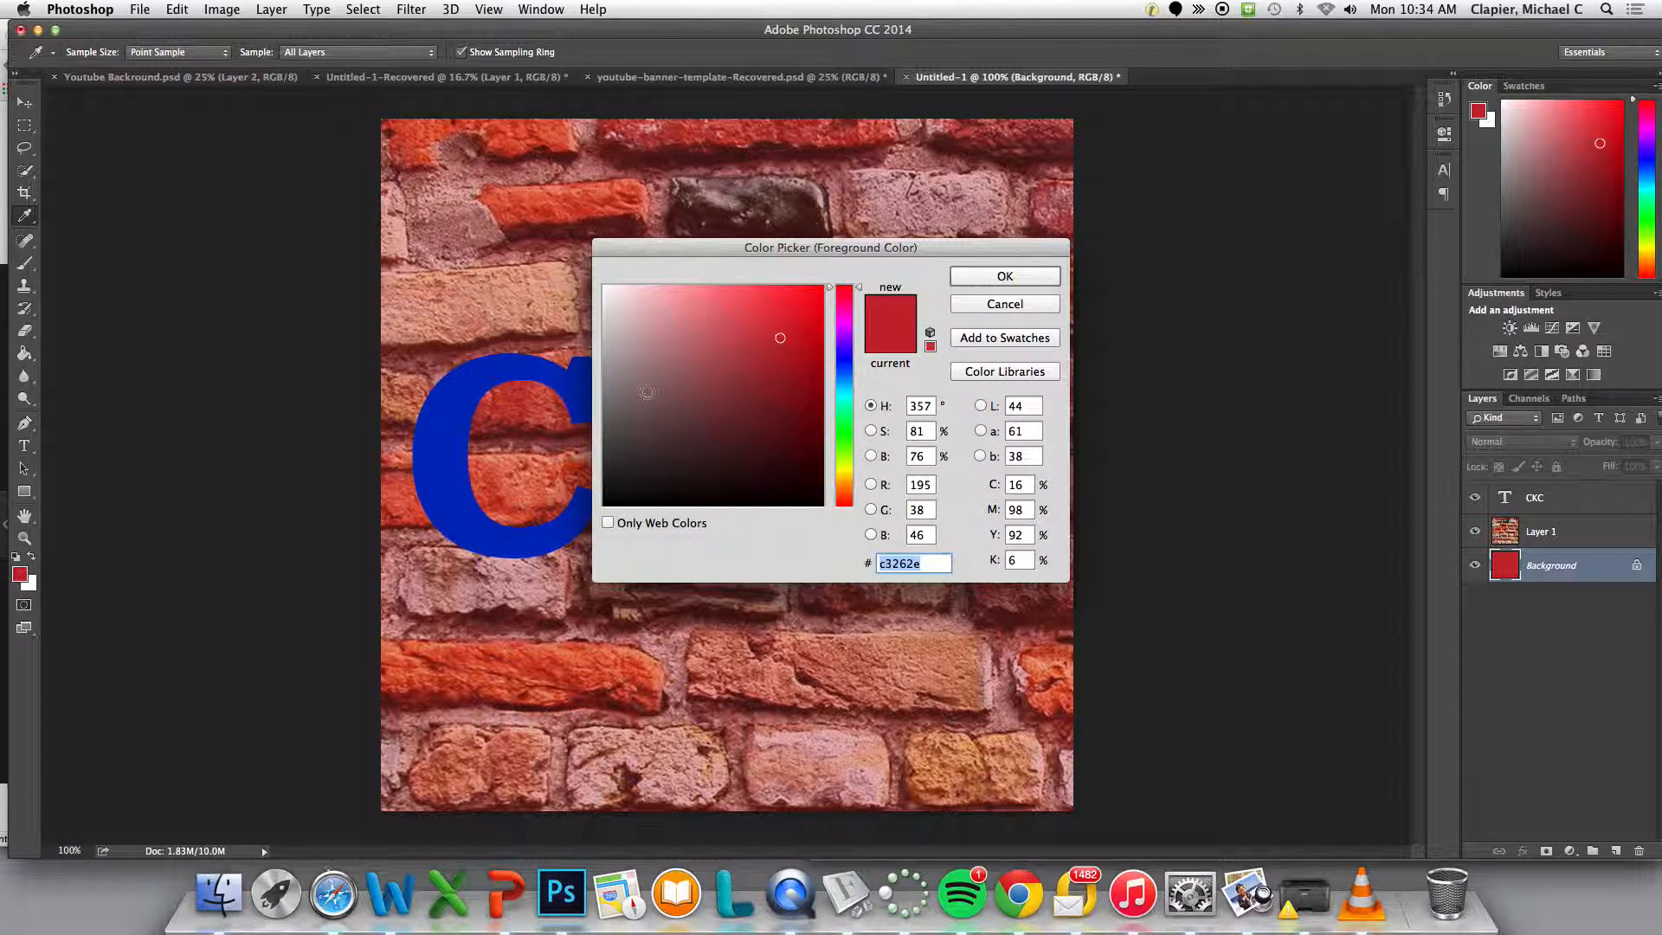
pyautogui.moveTo(675, 407); pyautogui.dragTo(576, 554)
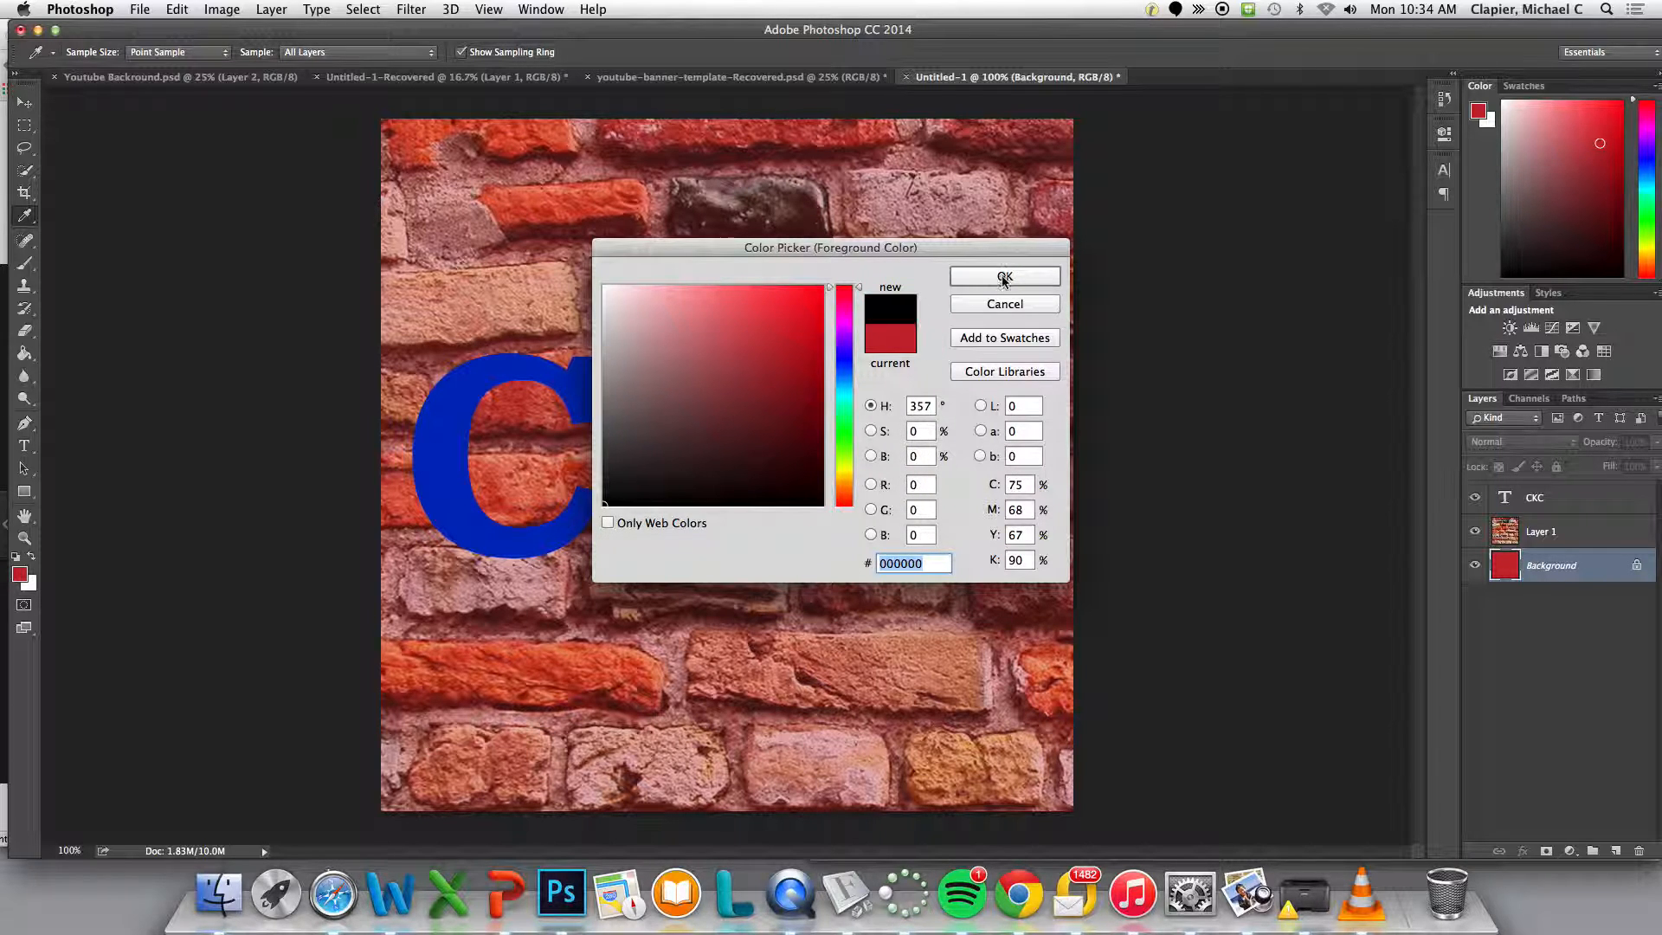
pyautogui.click(1004, 277)
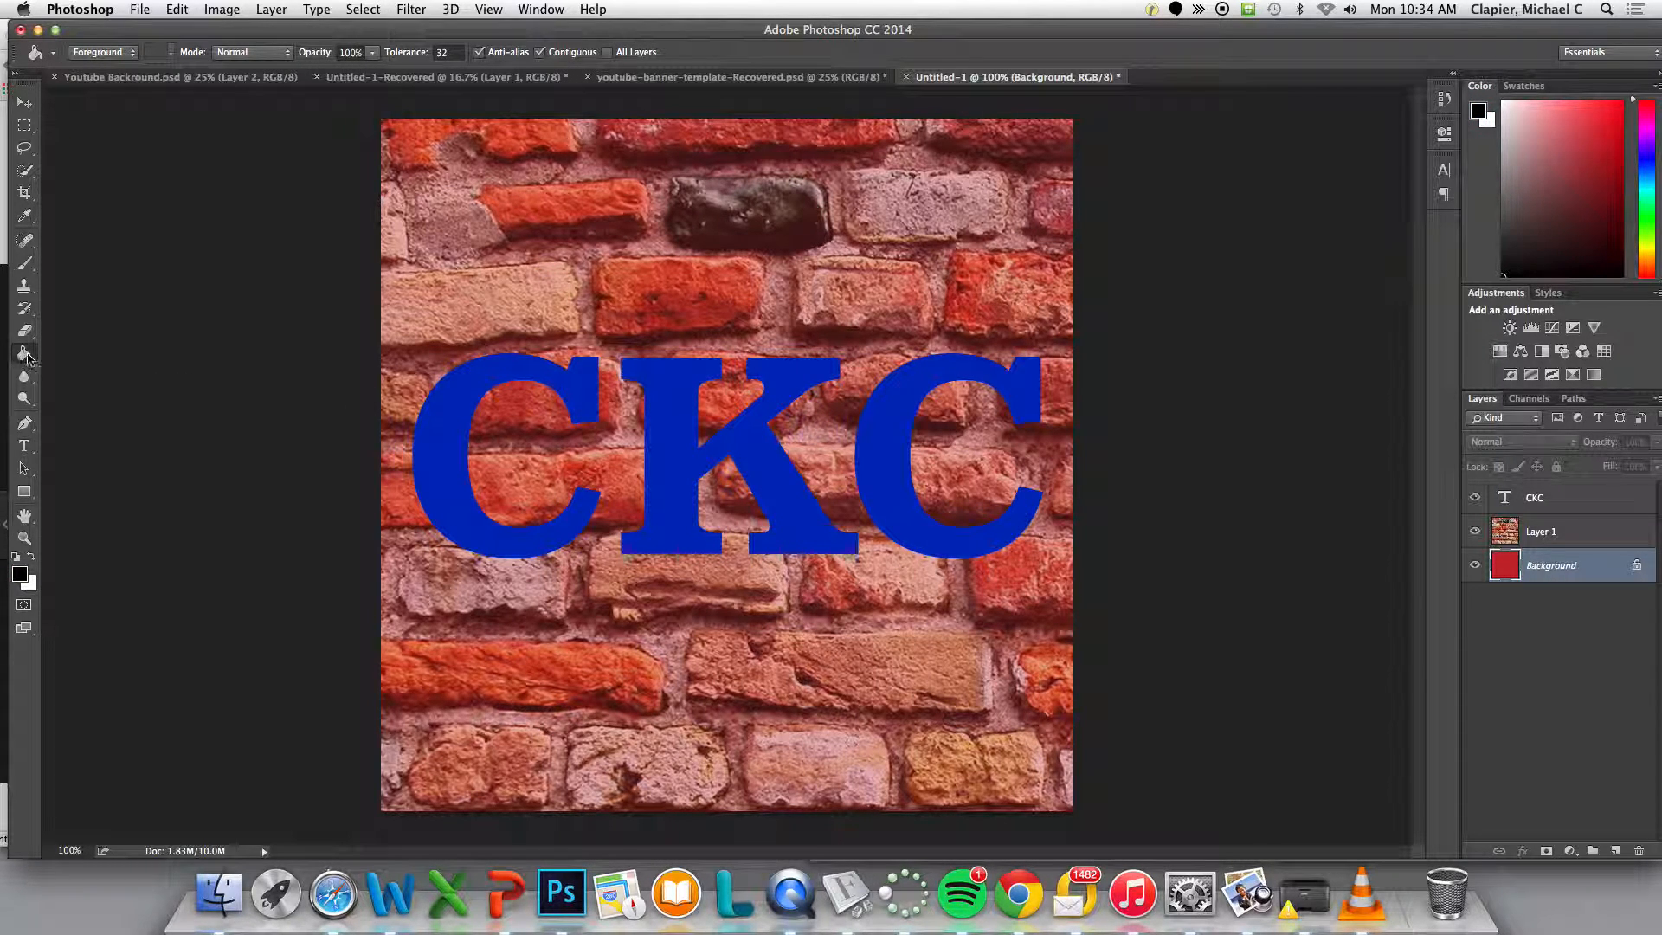
pyautogui.click(671, 260)
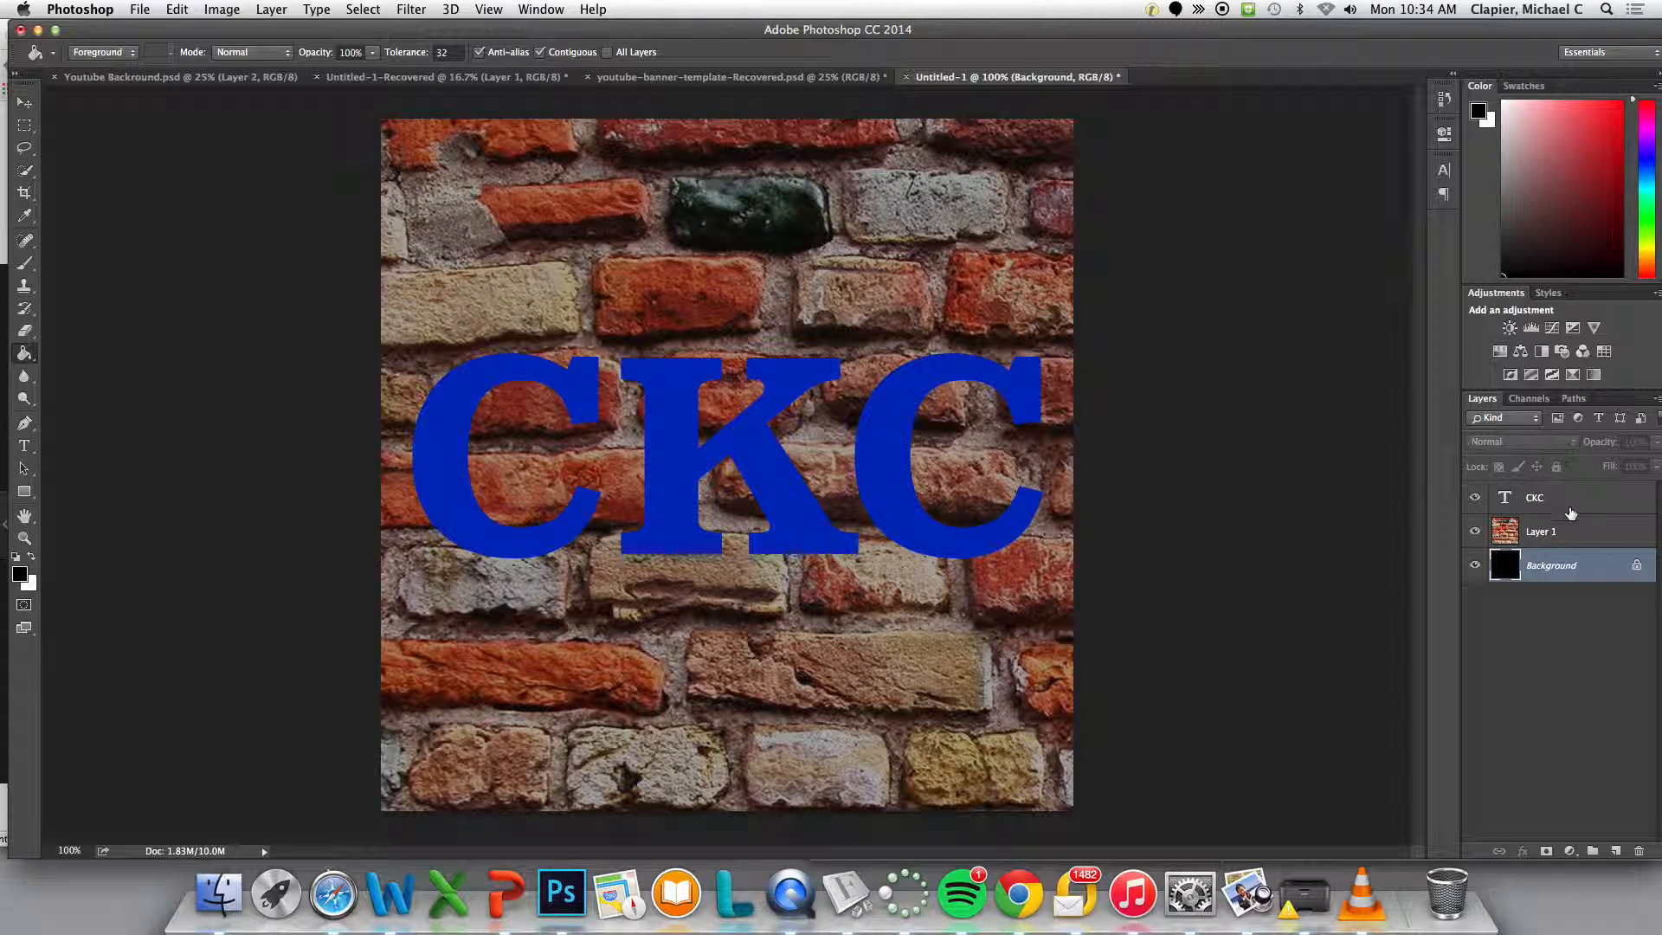
# Fine-tune the opacity of the brick layer over the black background
pyautogui.click(1557, 530)
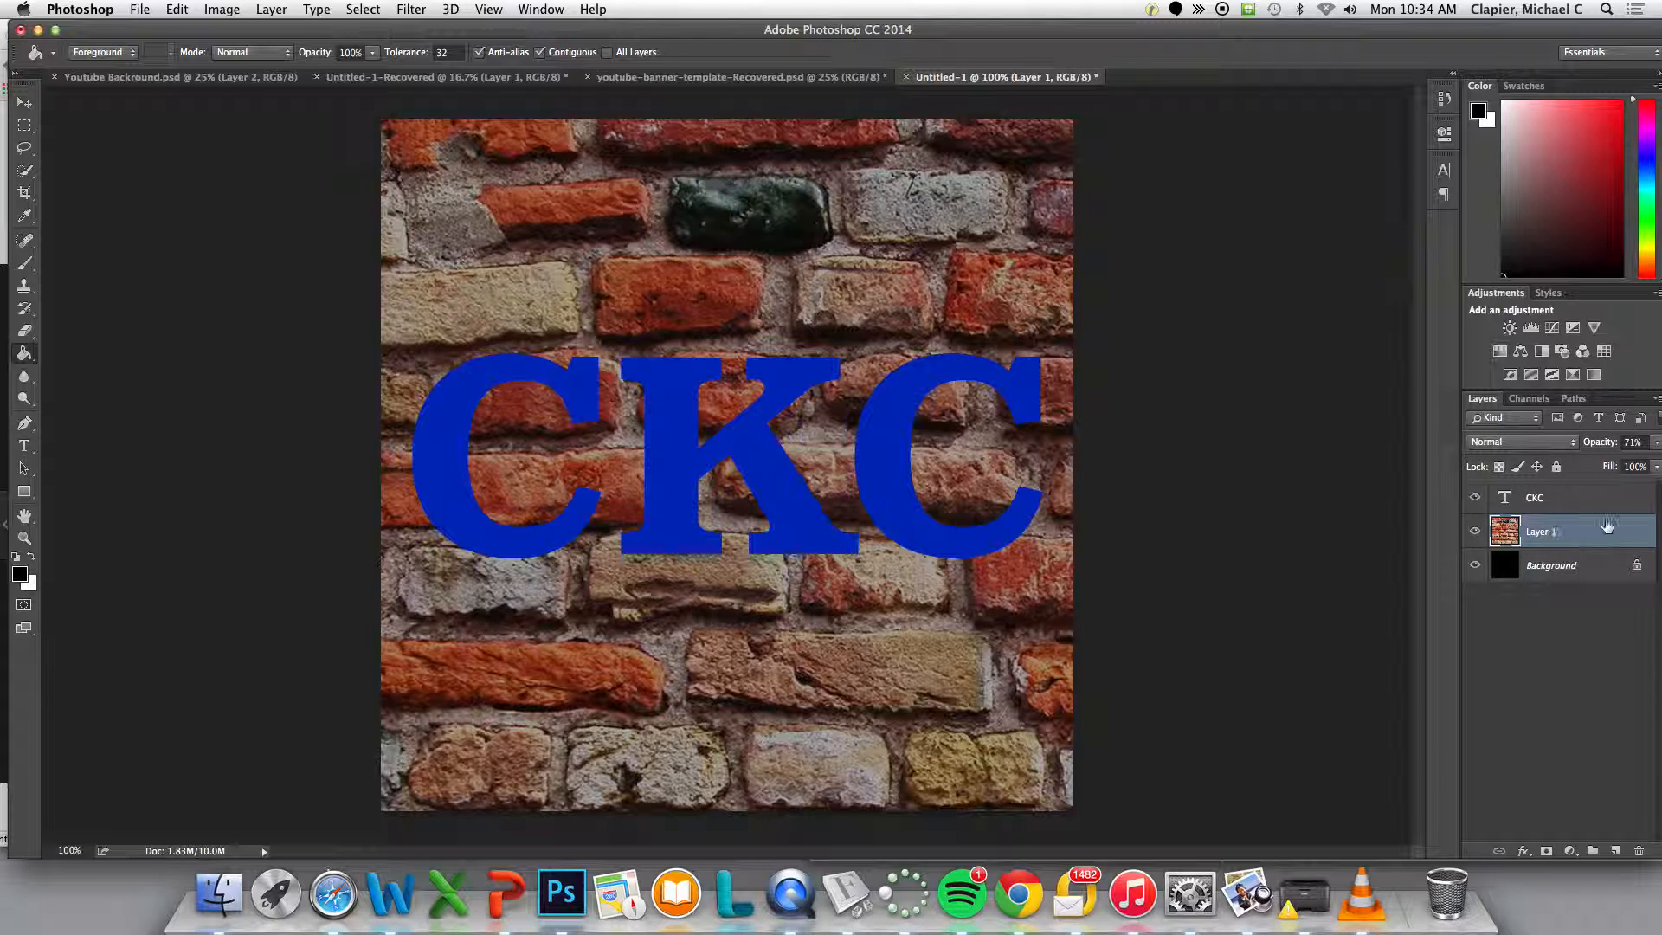
pyautogui.click(1655, 443)
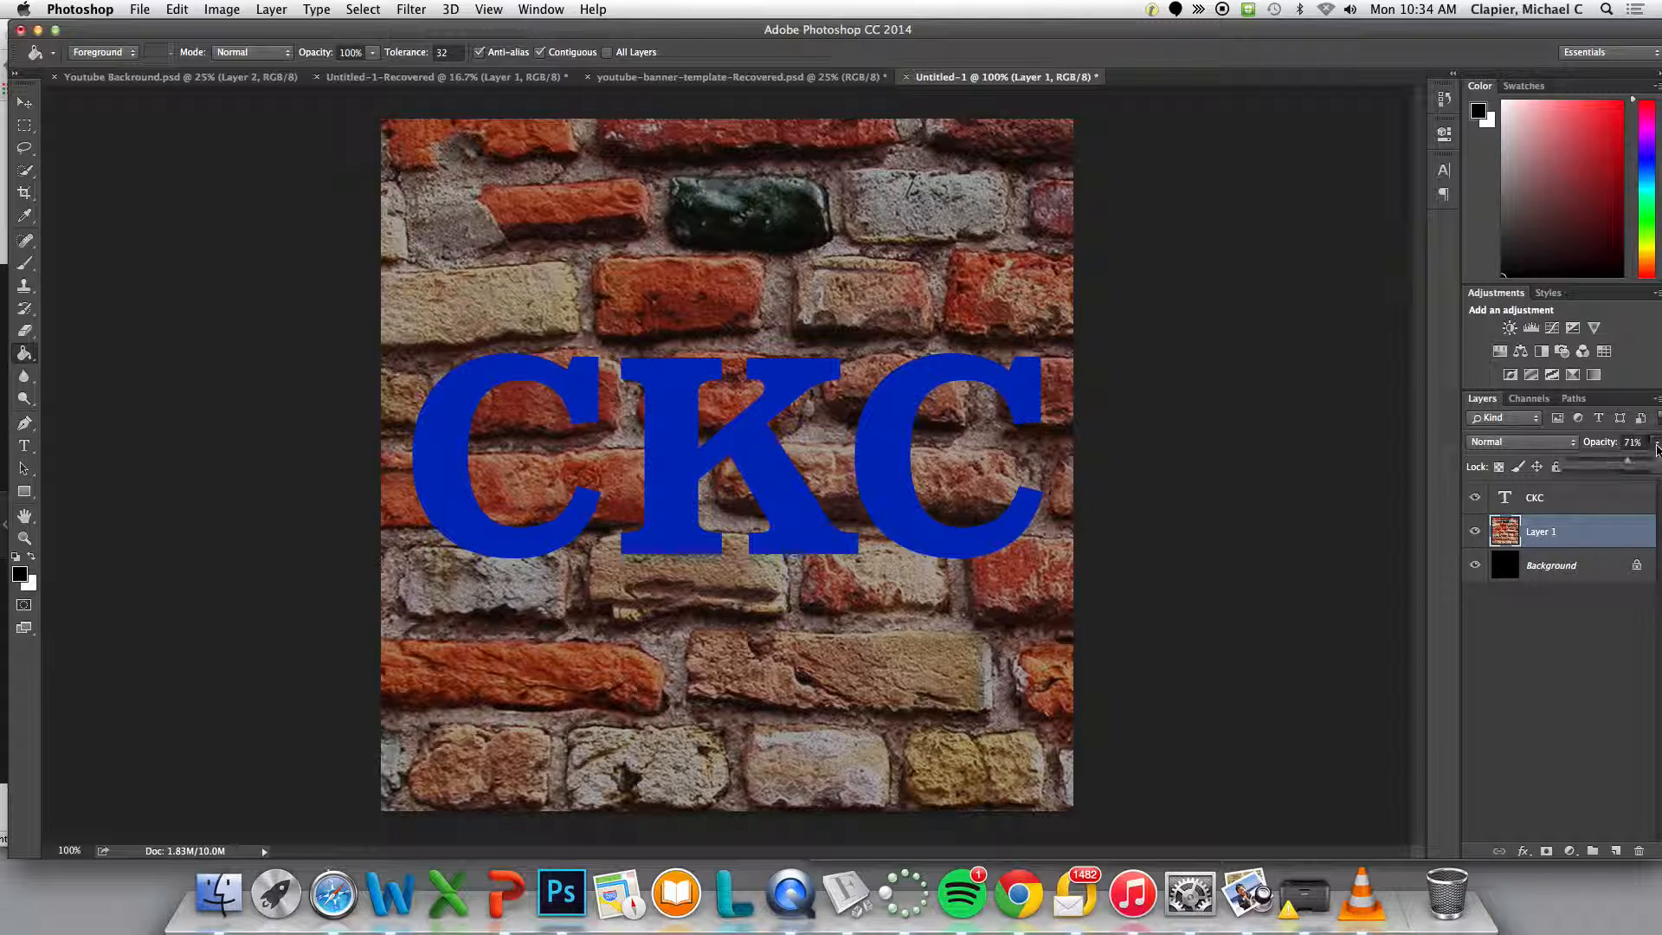
pyautogui.moveTo(1630, 467)
pyautogui.mouseDown()
pyautogui.moveTo(1606, 467)
pyautogui.moveTo(1630, 465)
pyautogui.mouseUp()
pyautogui.click(1578, 500)
# Recolor all the CKC text to a medium gray and commit the text edit
pyautogui.click(1579, 500)
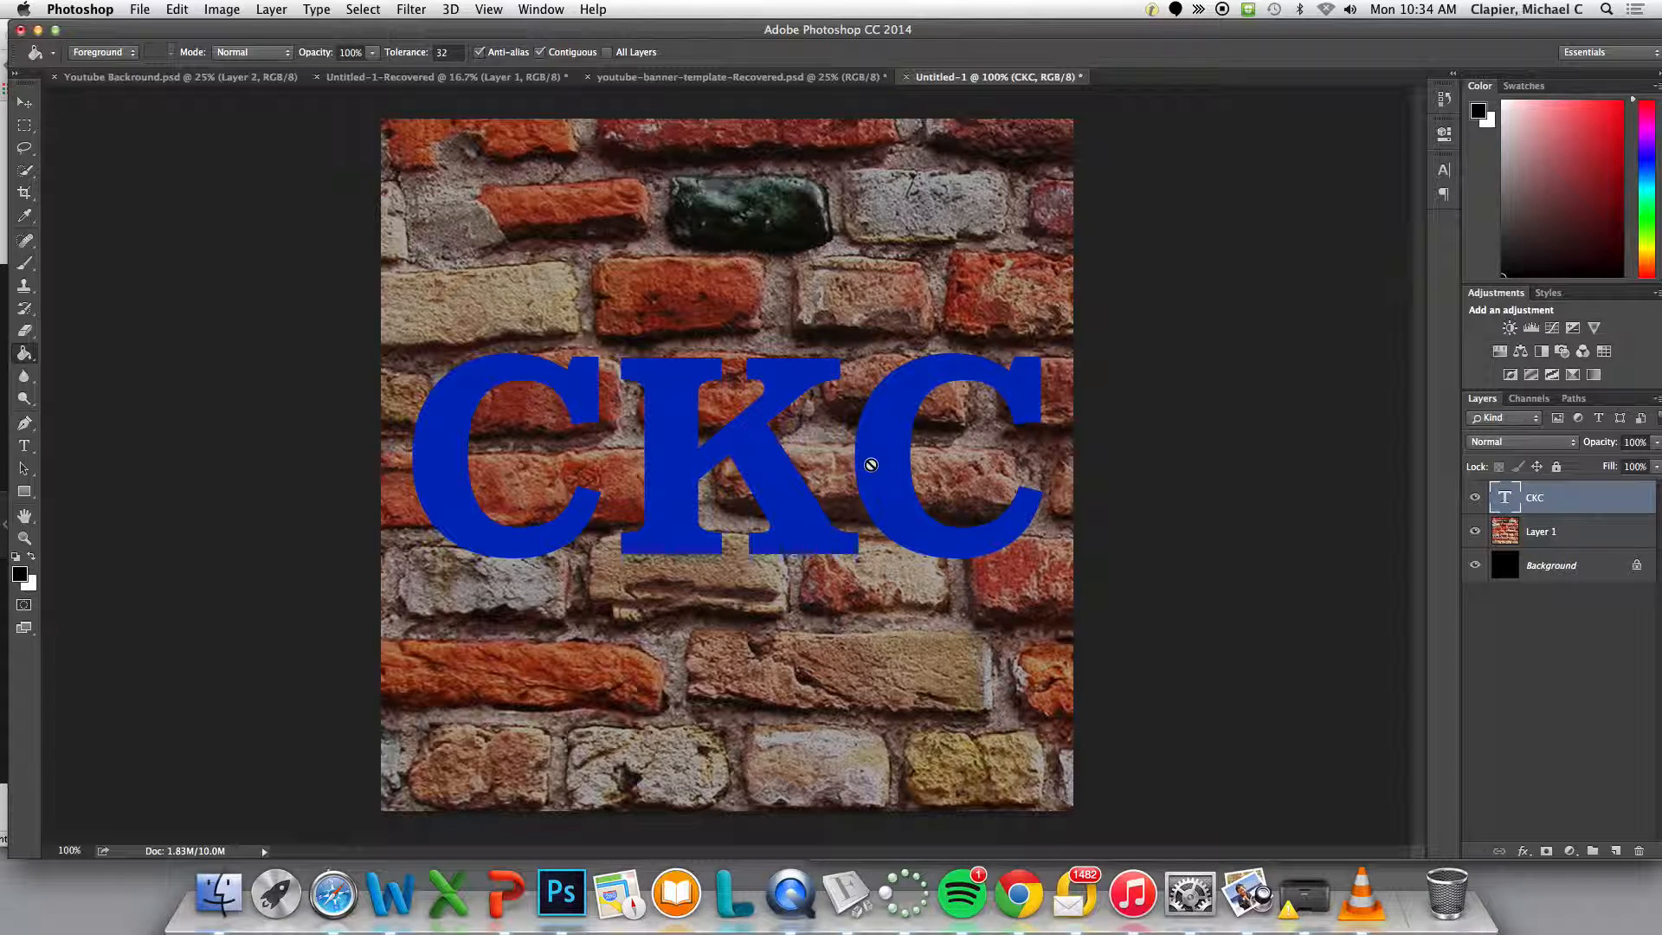
pyautogui.press('t')
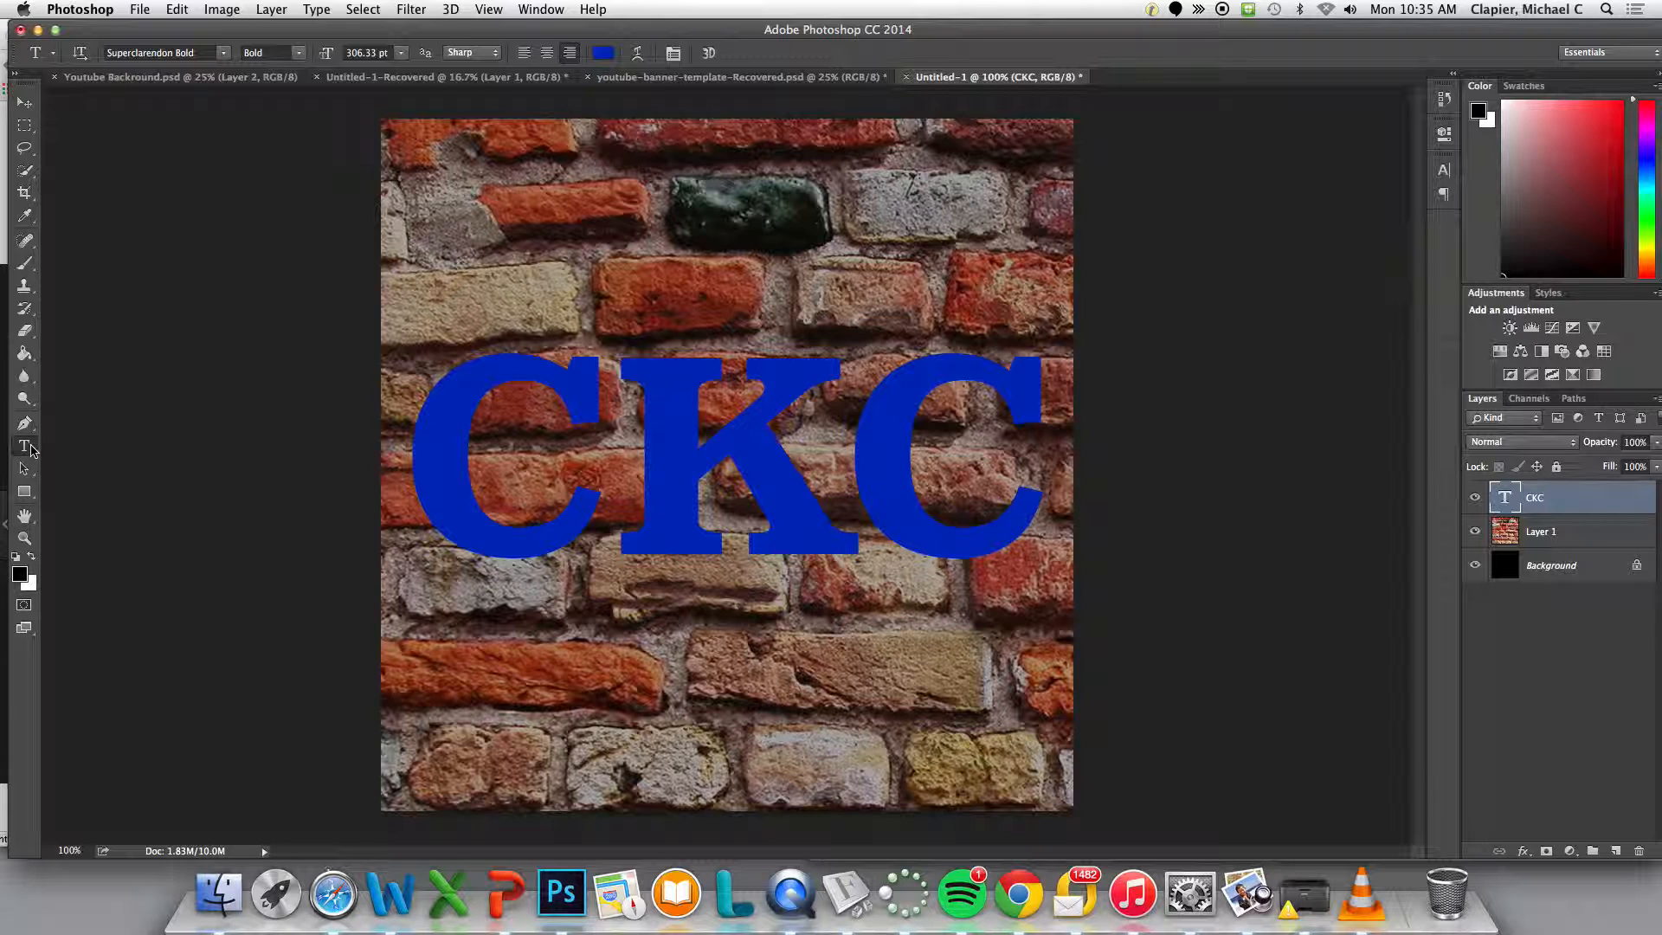
pyautogui.moveTo(415, 470); pyautogui.dragTo(1034, 537)
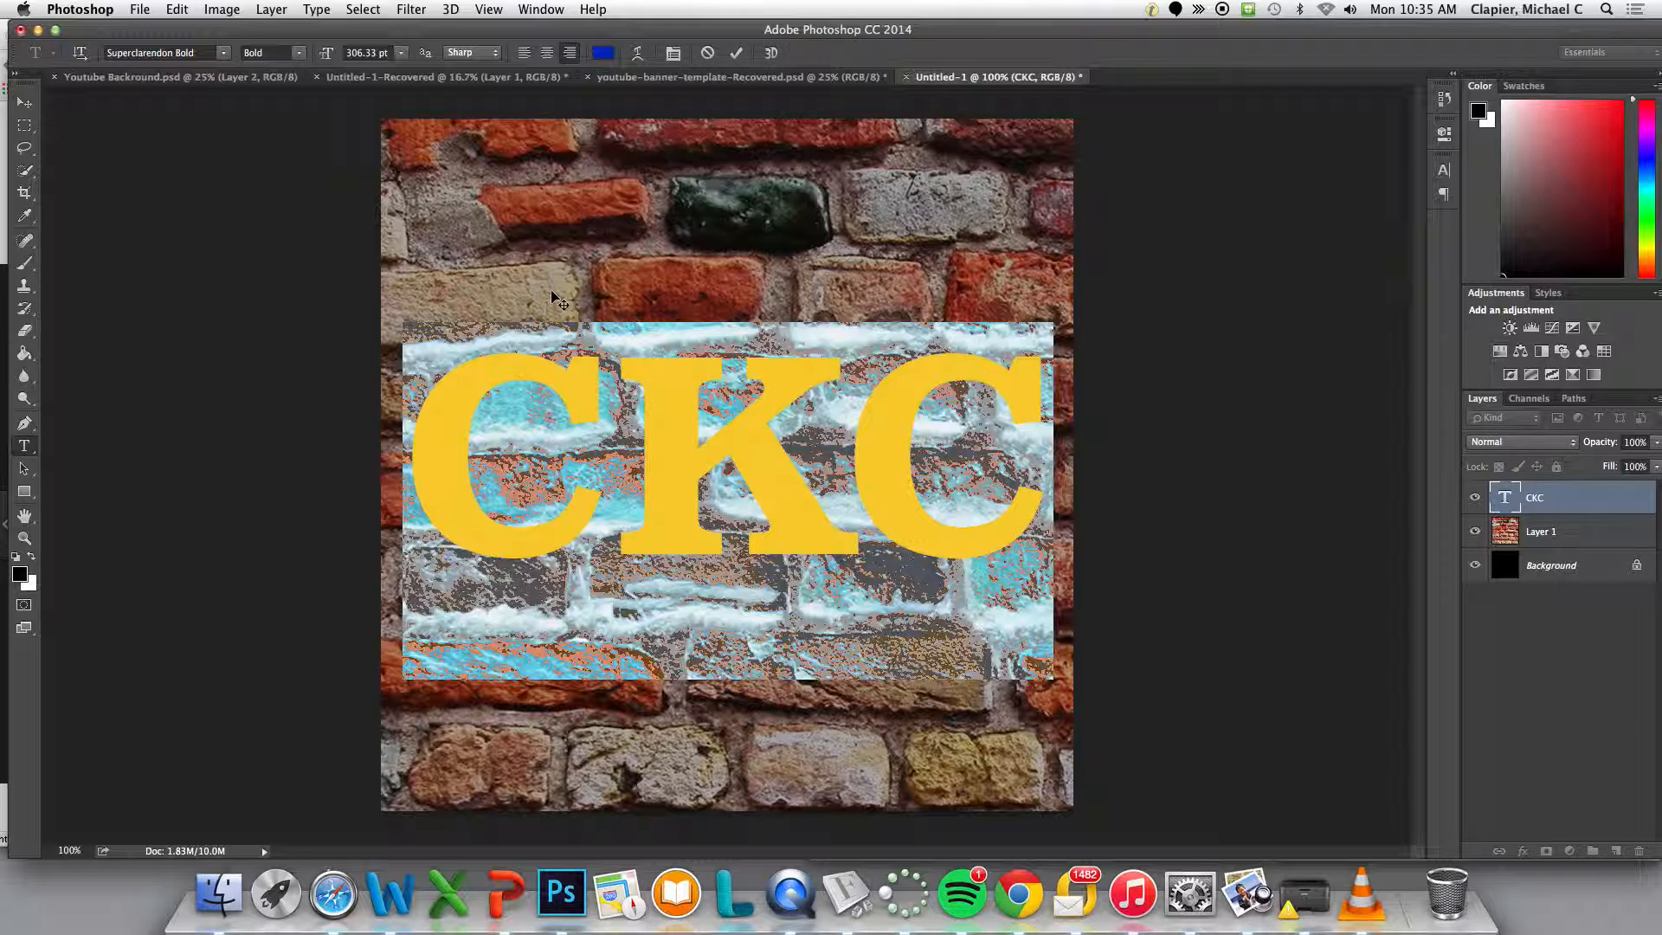
pyautogui.click(610, 55)
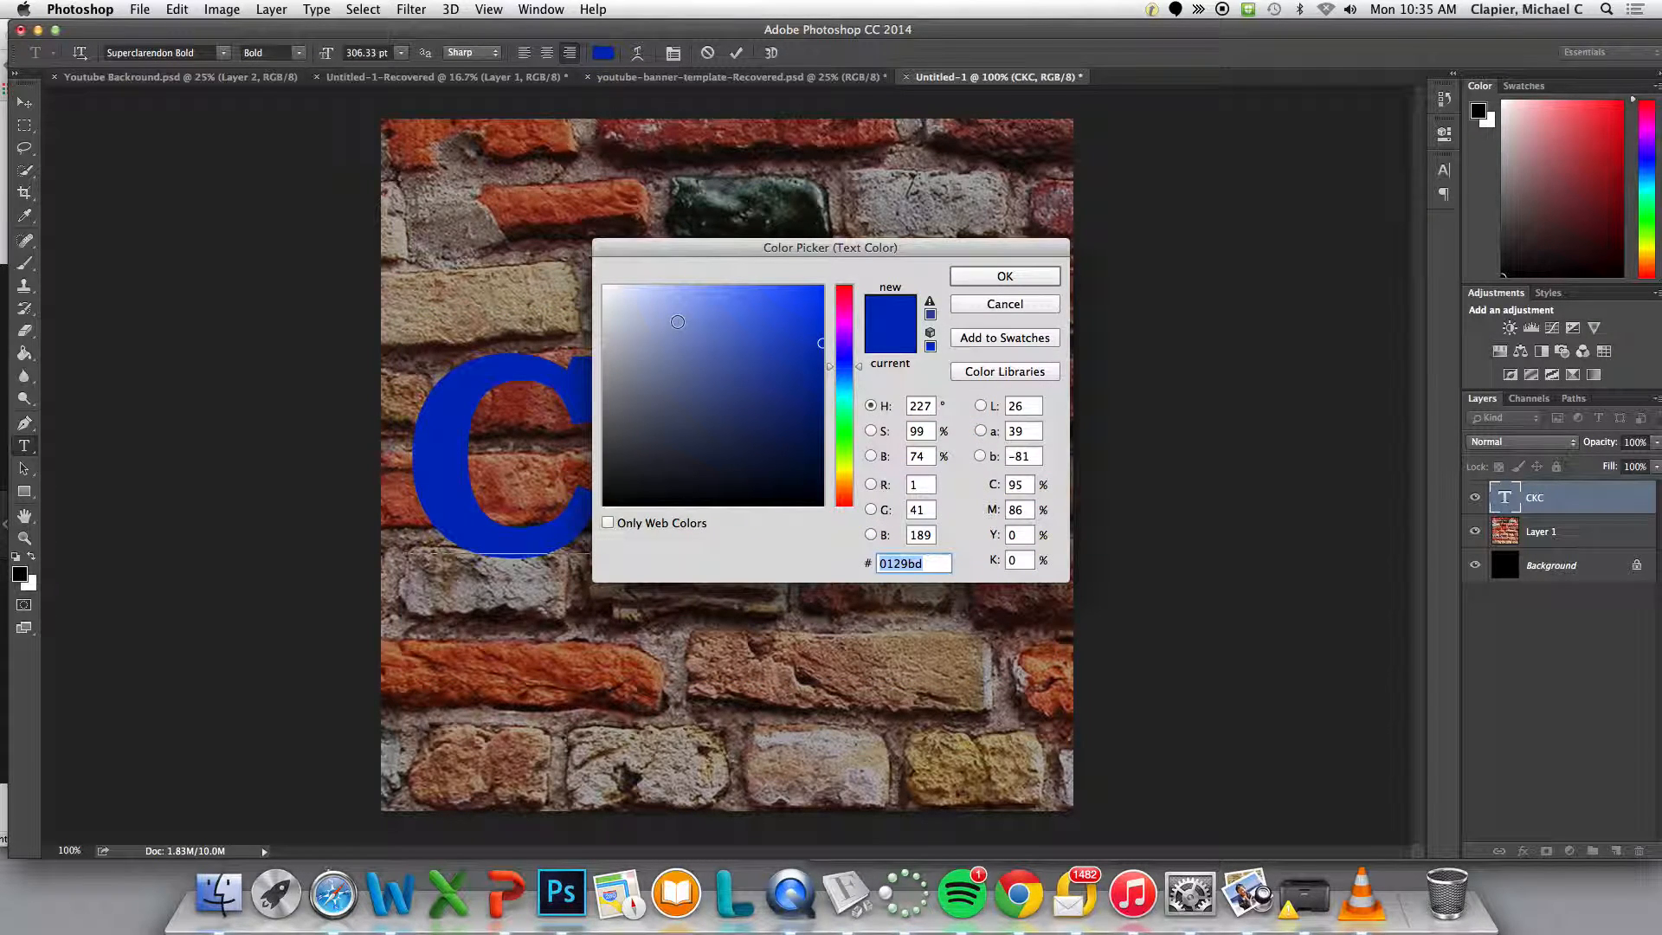
pyautogui.moveTo(576, 400); pyautogui.dragTo(554, 400)
pyautogui.click(1025, 277)
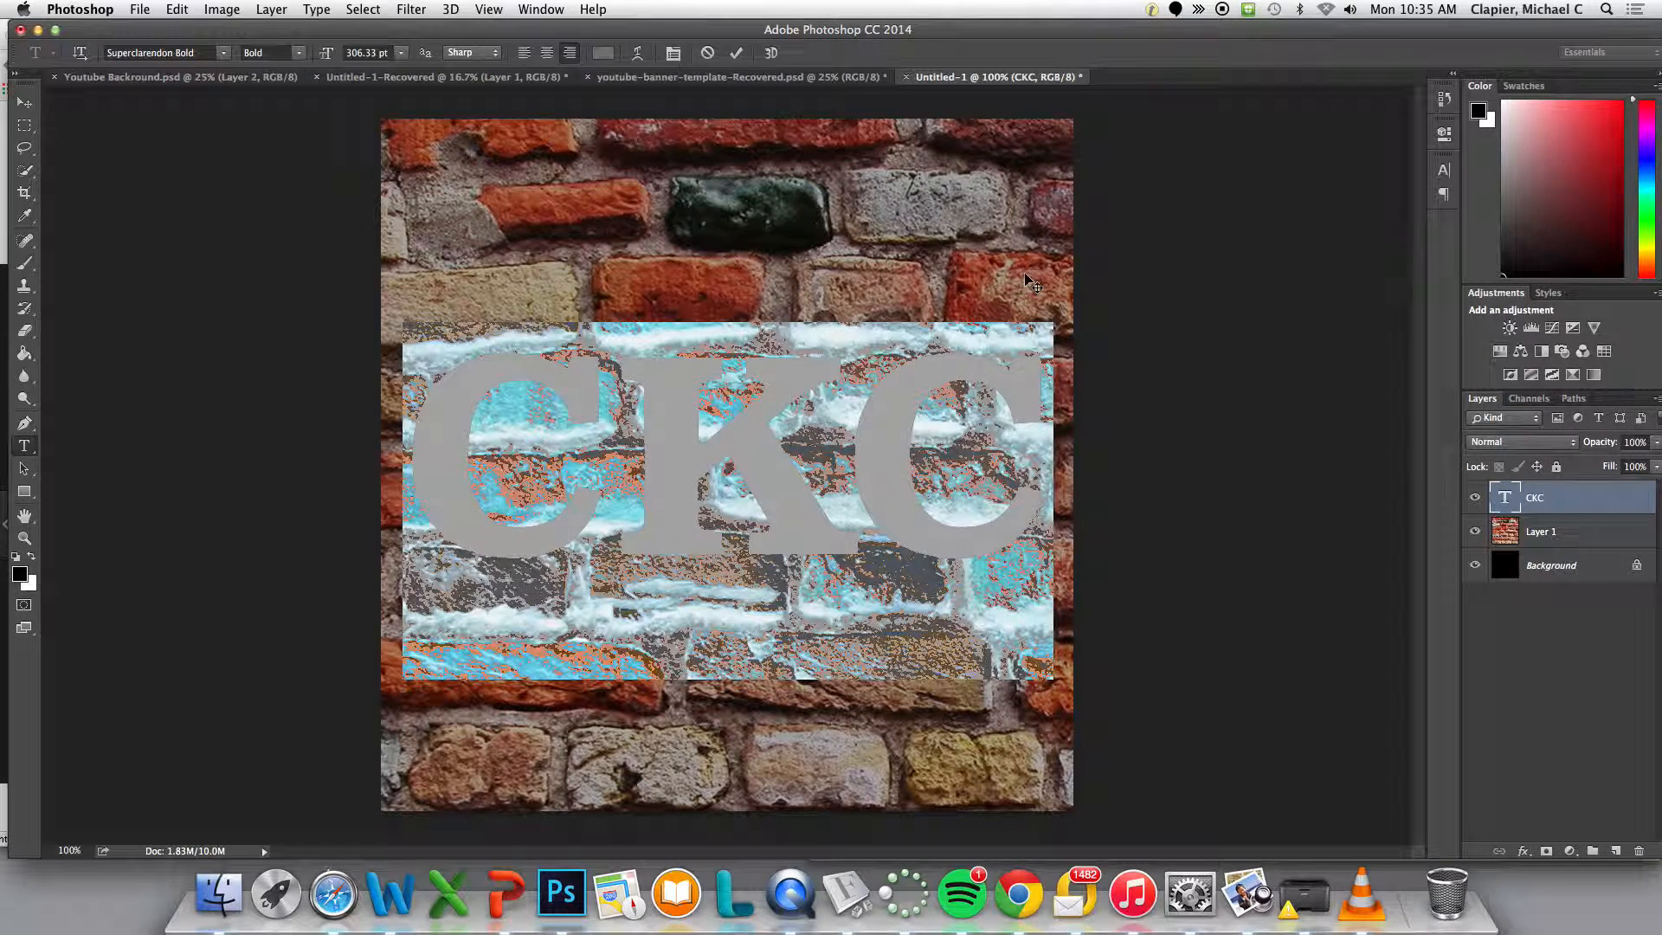
pyautogui.click(24, 102)
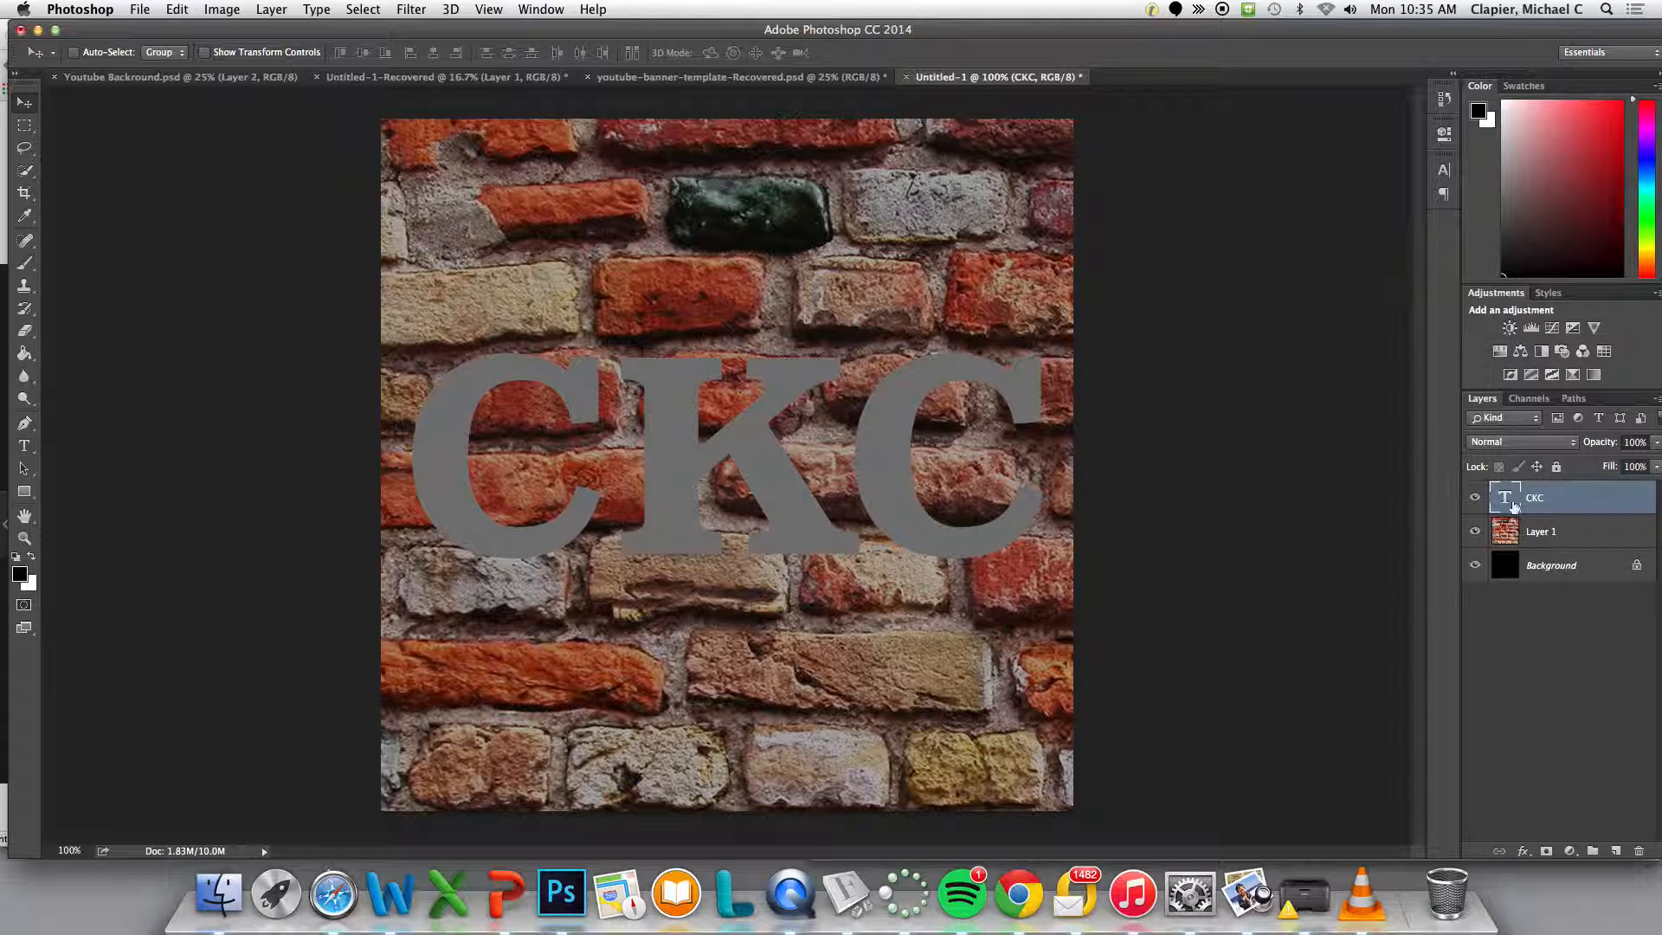
# Apply a preset drop shadow style to the CKC text layer
pyautogui.rightClick(1567, 500)
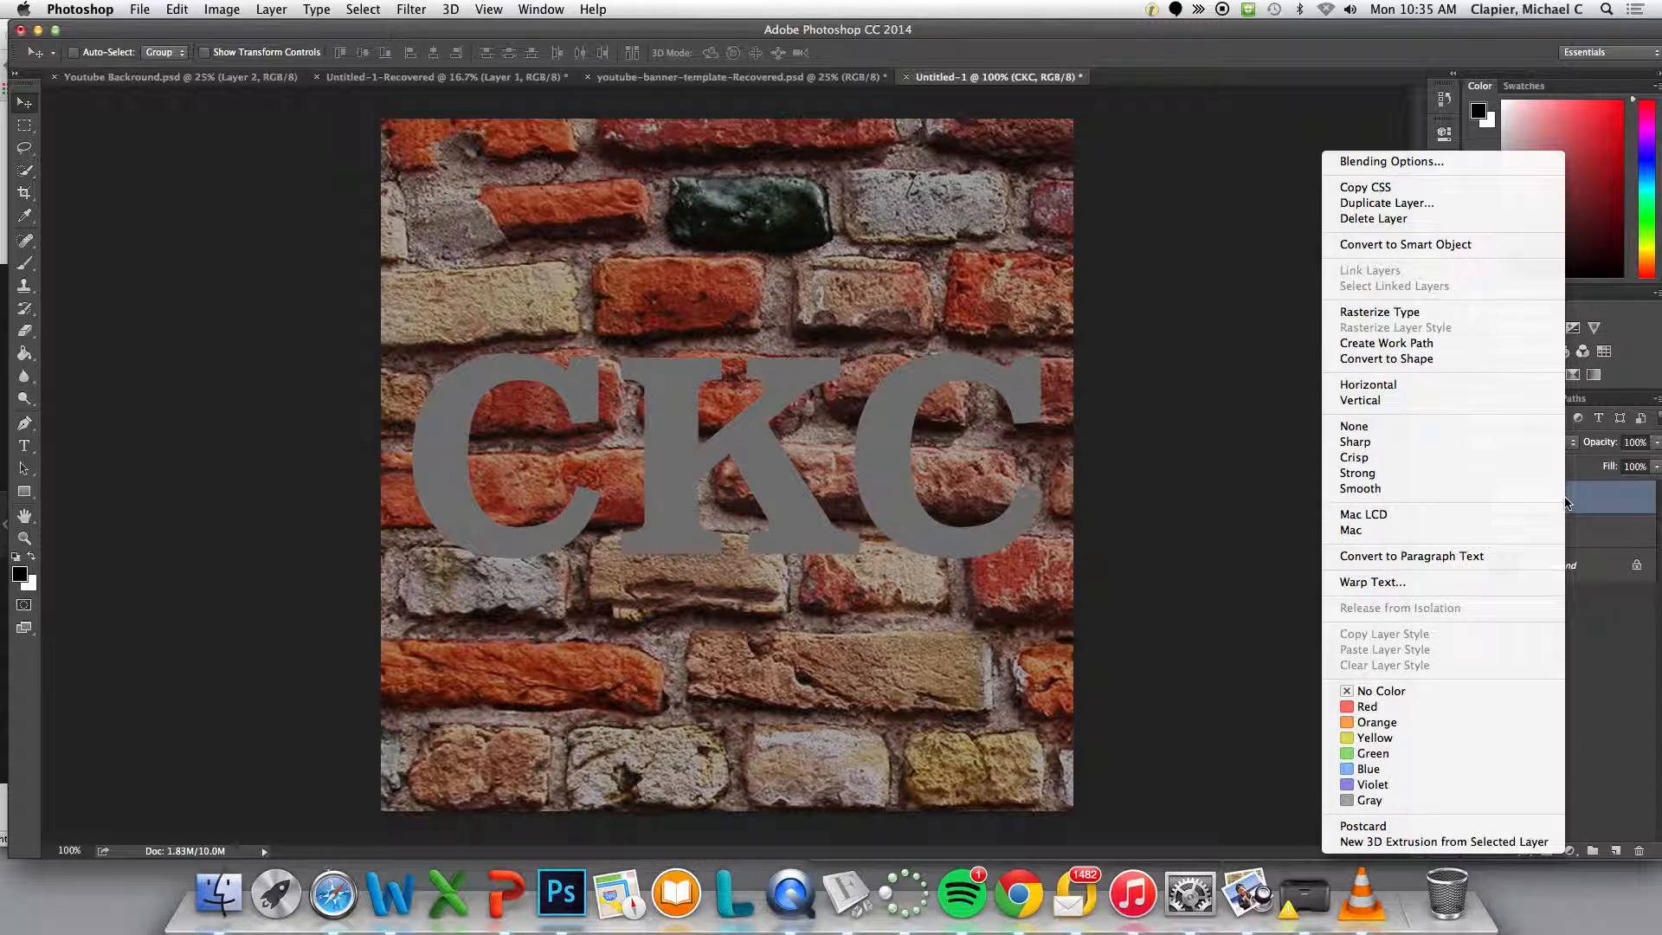
pyautogui.click(1616, 680)
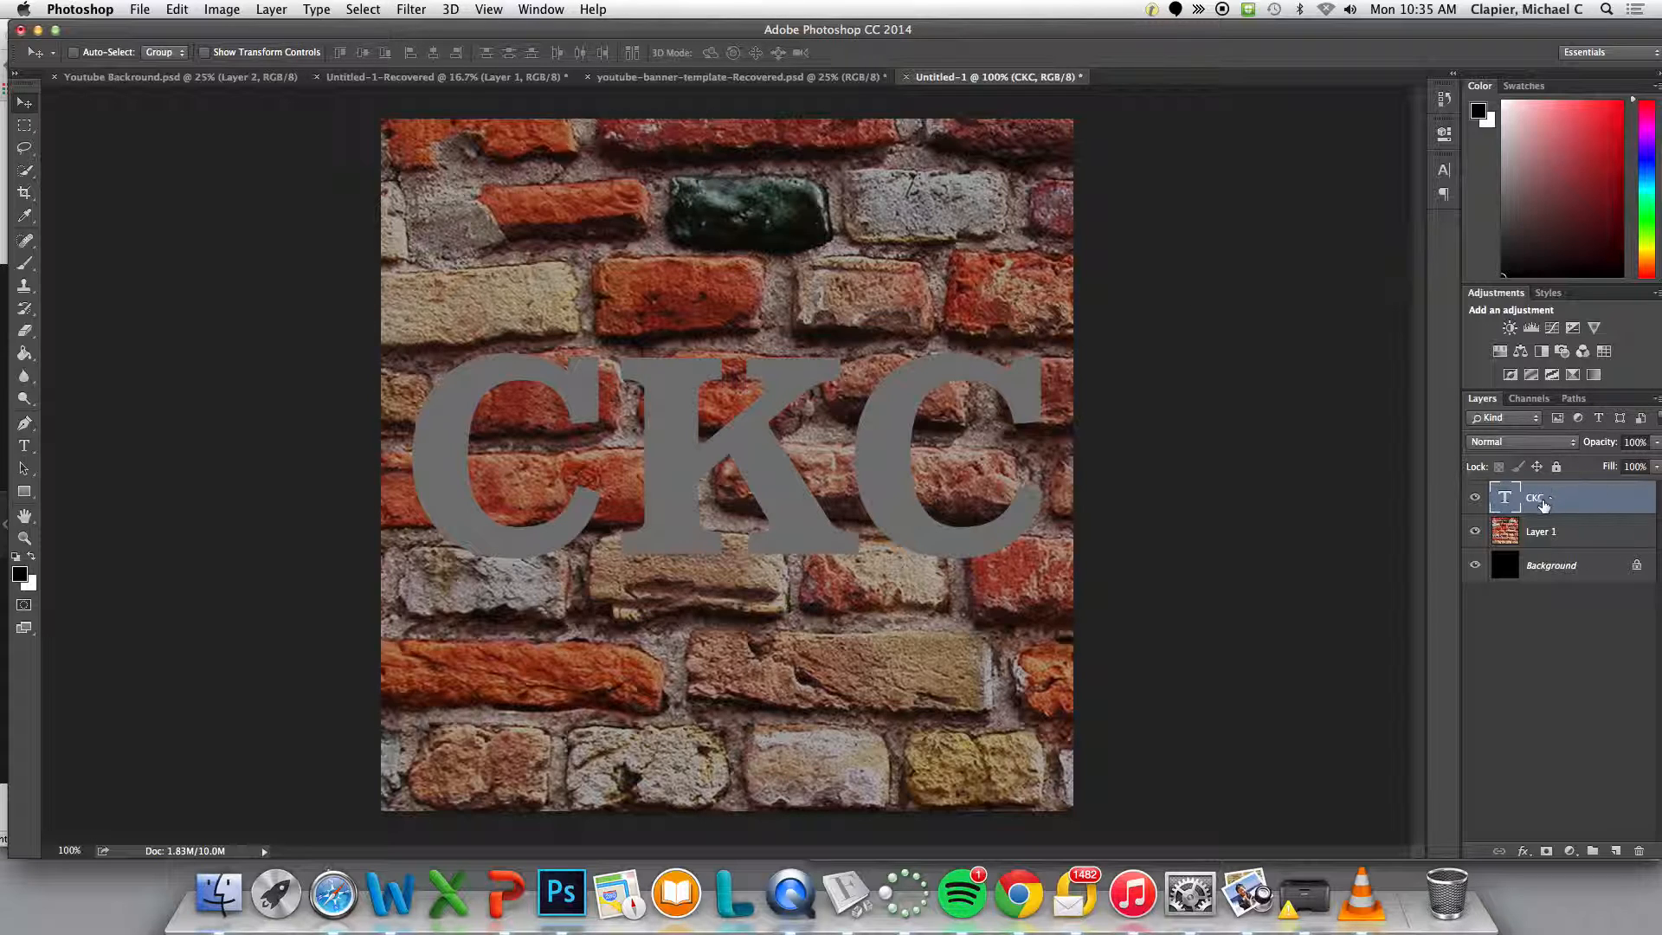
pyautogui.click(535, 11)
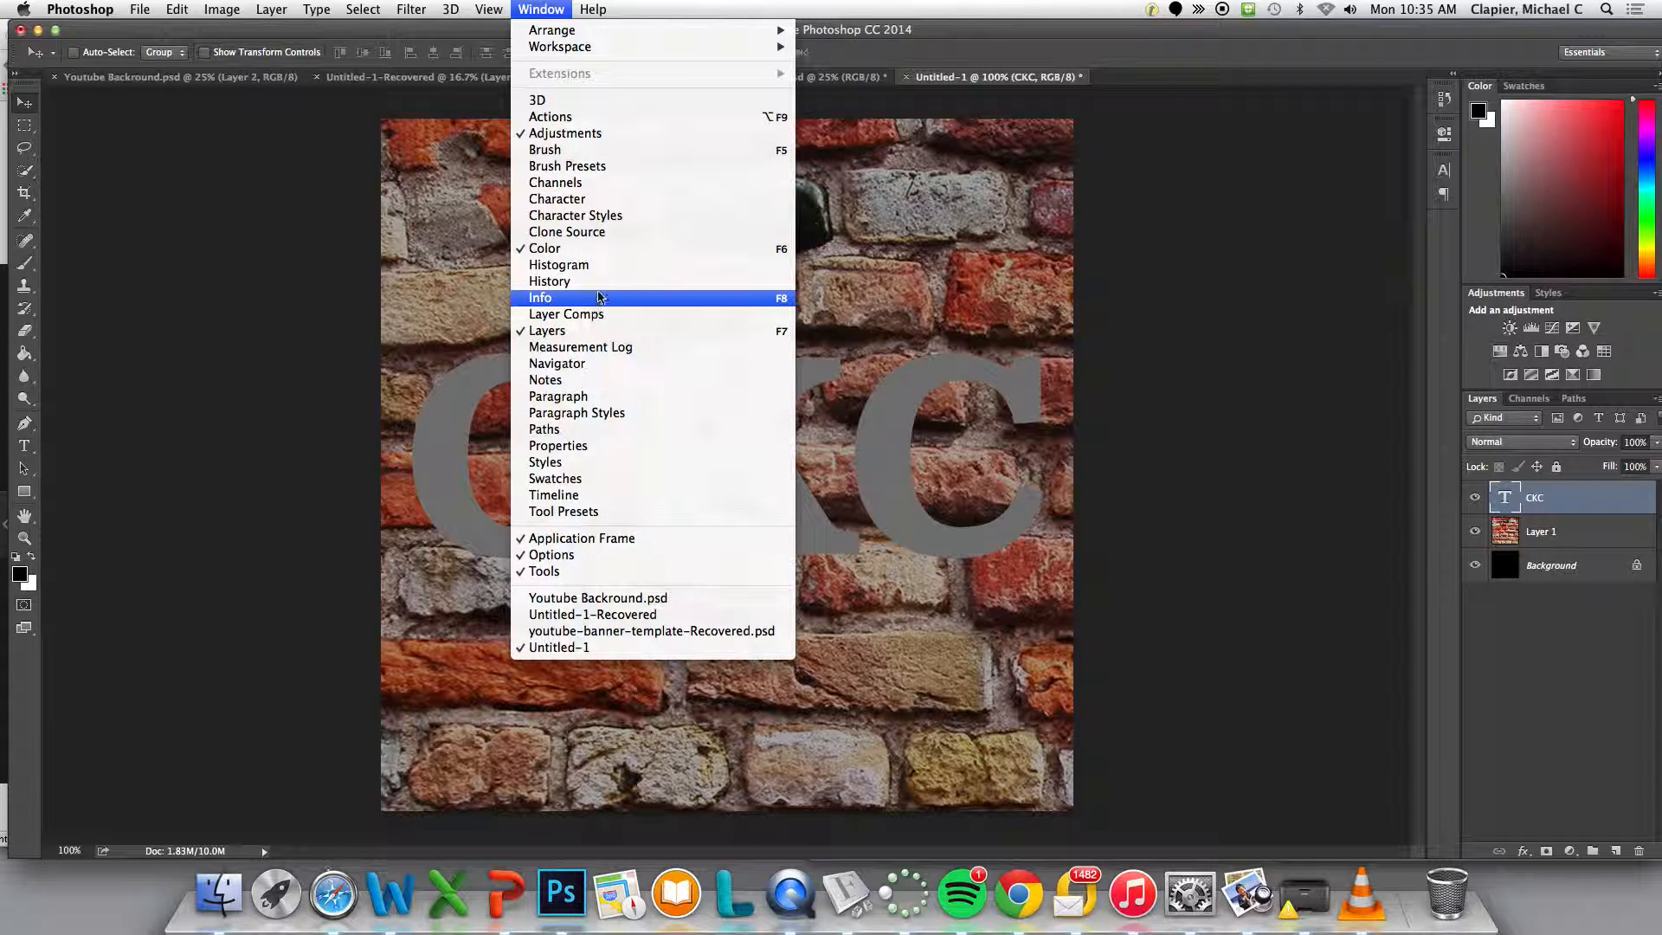
pyautogui.click(597, 463)
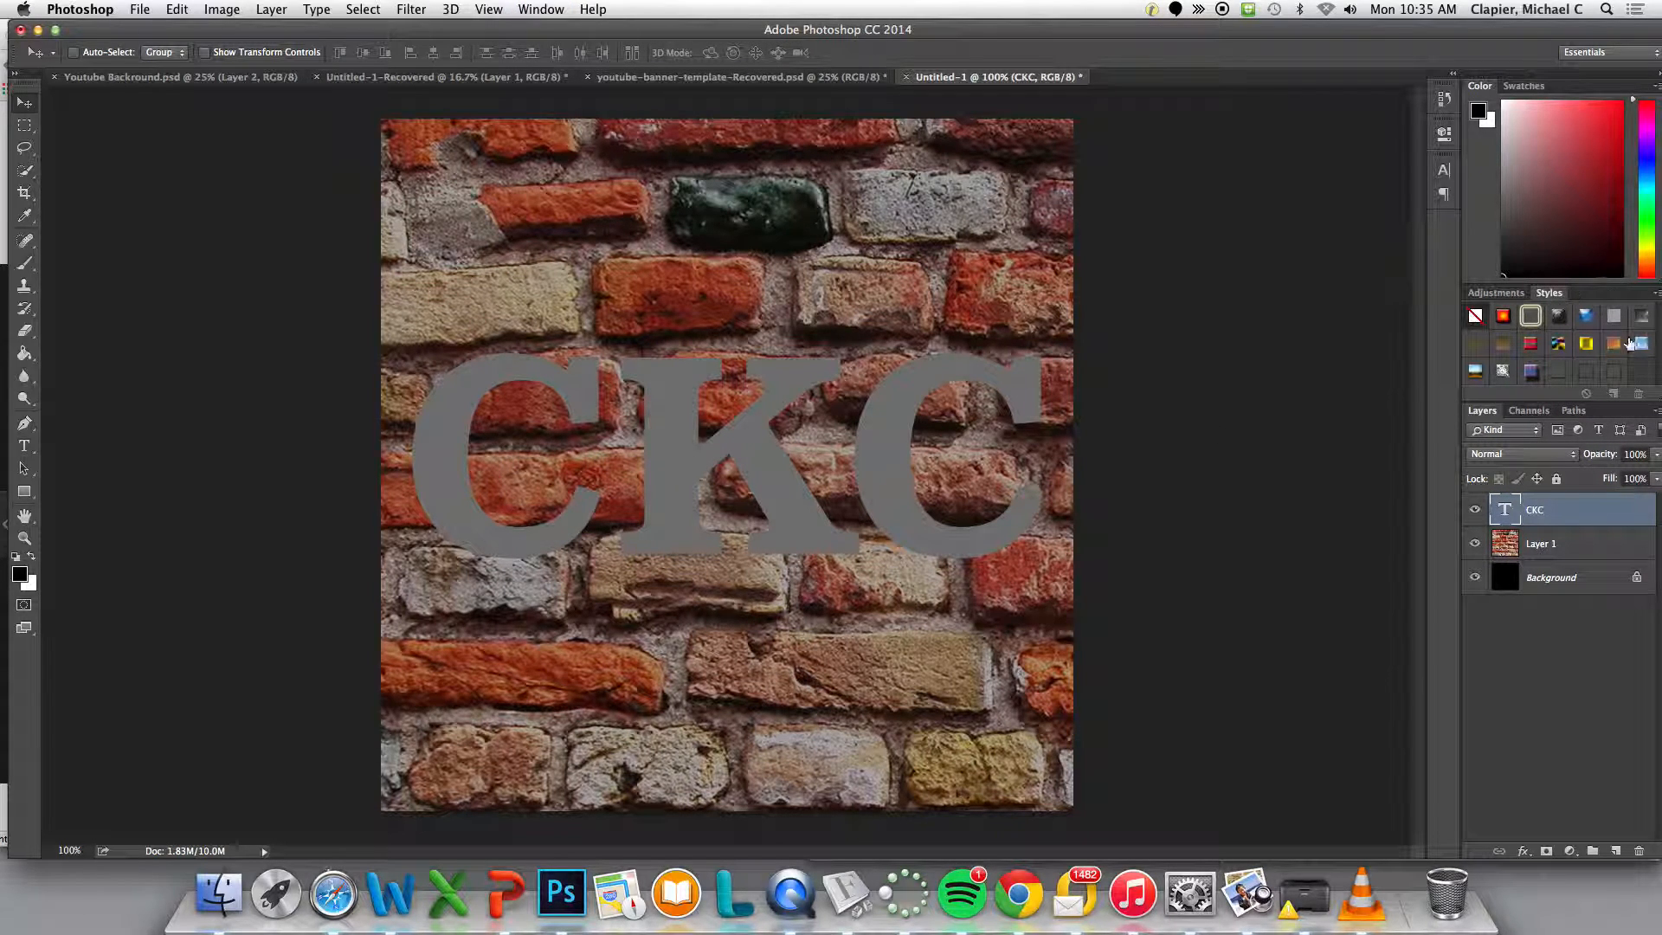
pyautogui.click(1559, 371)
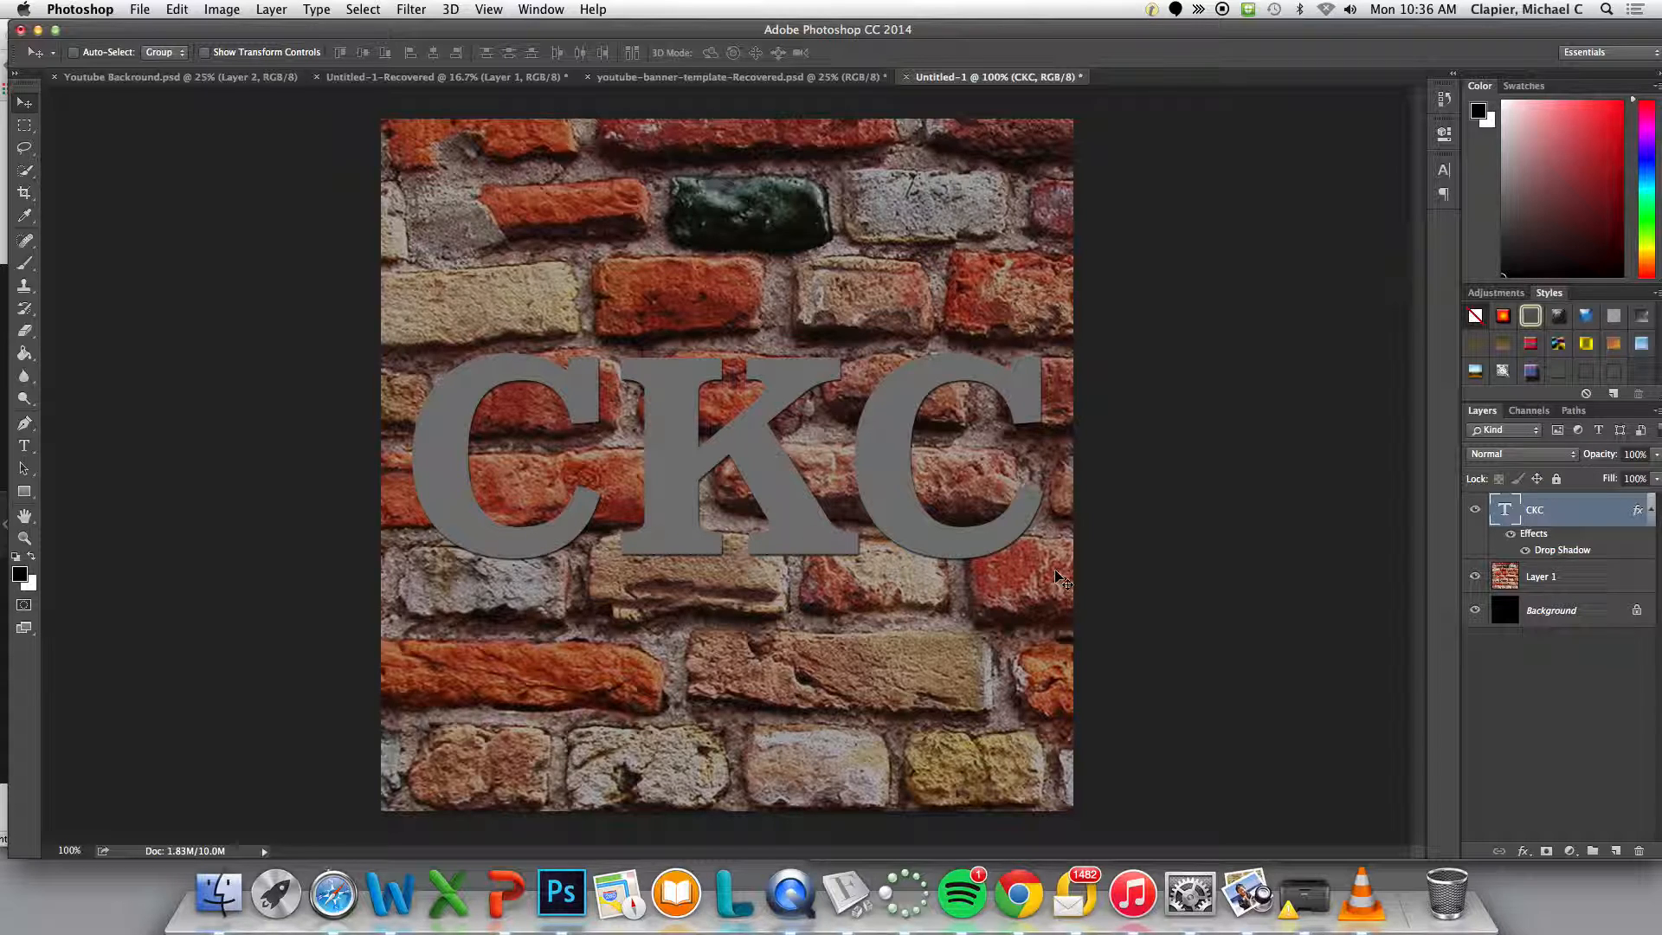
# Set the CKC text's drop shadow to 83 px distance, 16% spread and 46 px size, and apply it
pyautogui.doubleClick(1564, 552)
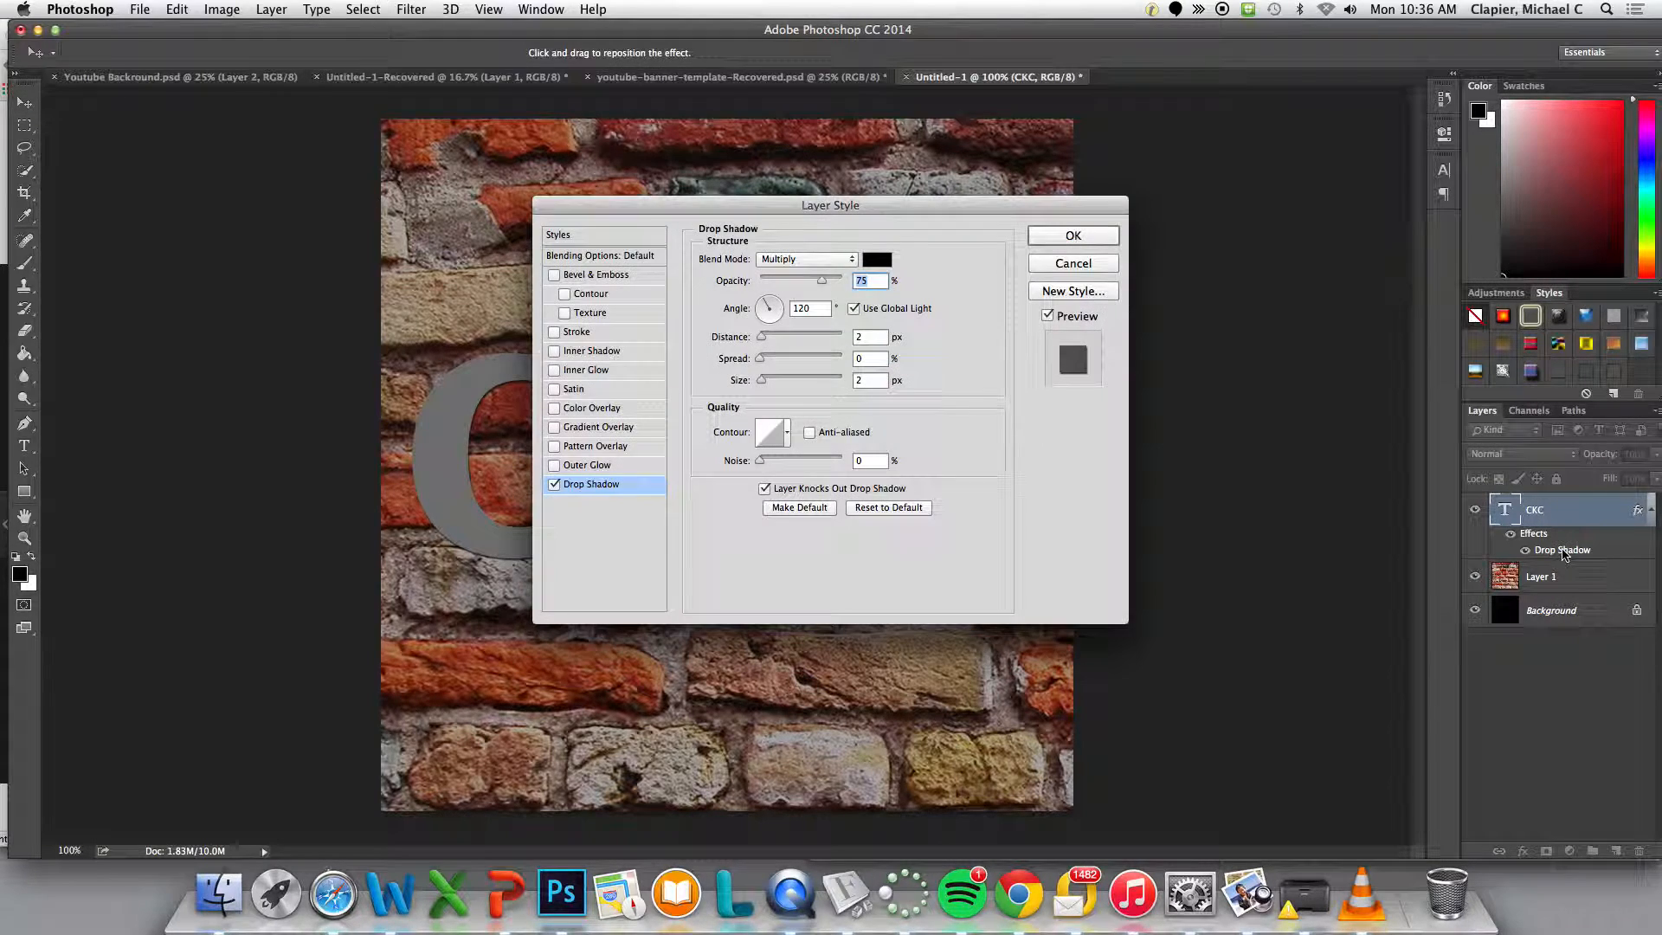
pyautogui.moveTo(967, 213); pyautogui.dragTo(1506, 264)
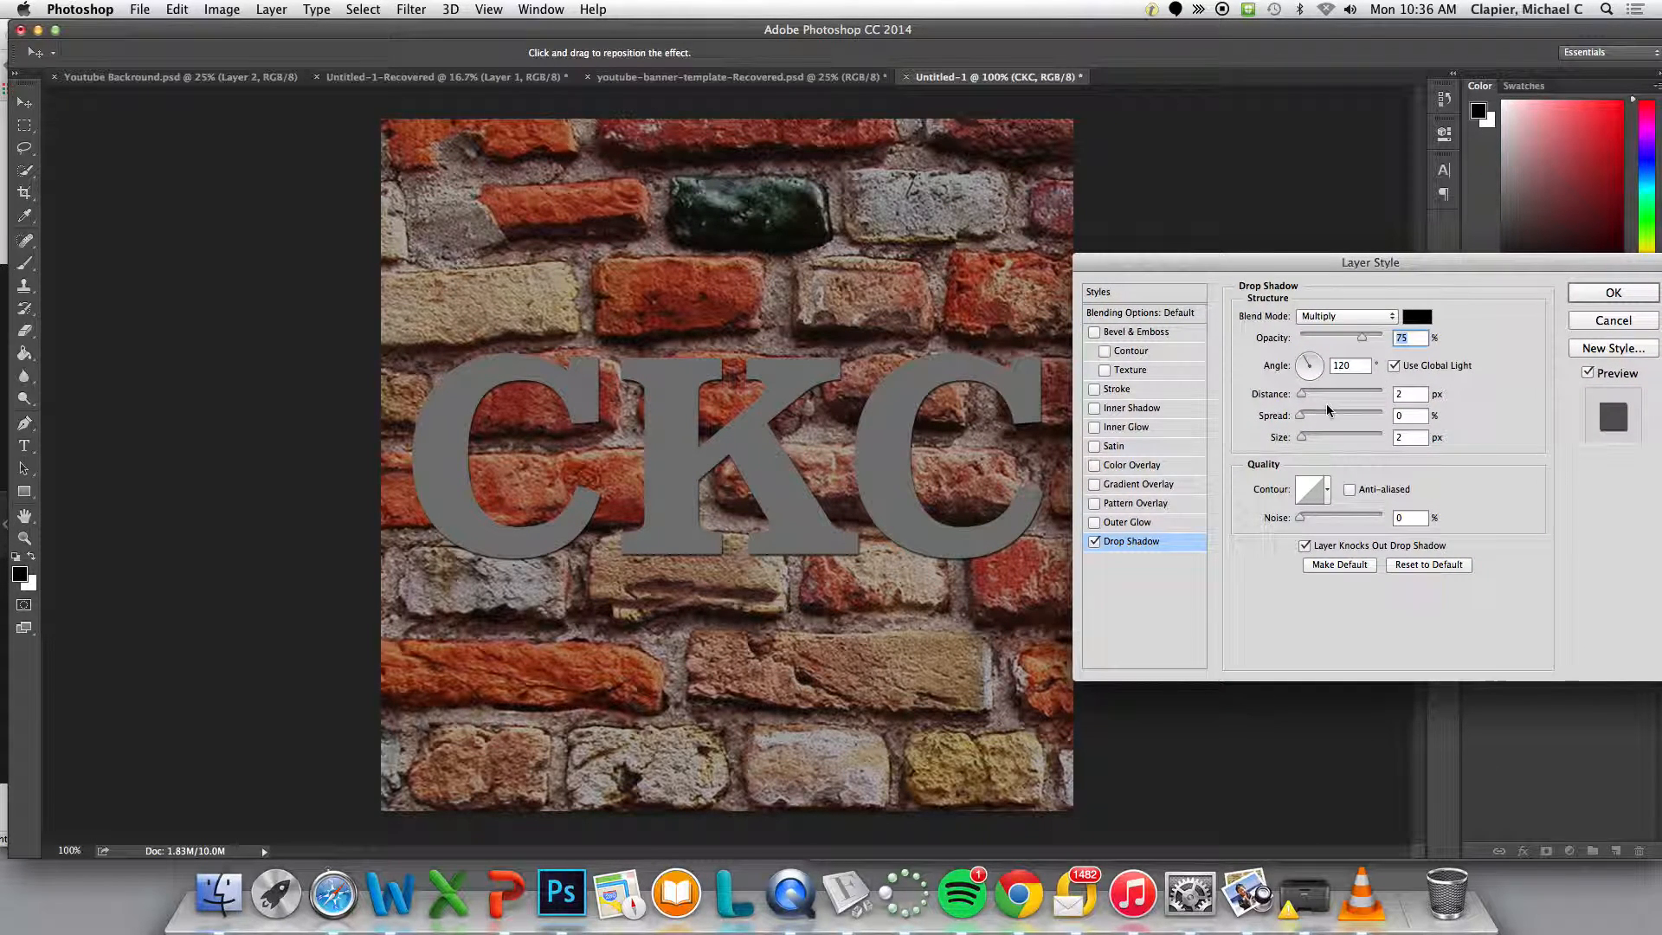
pyautogui.moveTo(1301, 436)
pyautogui.mouseDown()
pyautogui.moveTo(1332, 436)
pyautogui.moveTo(1318, 435)
pyautogui.mouseUp()
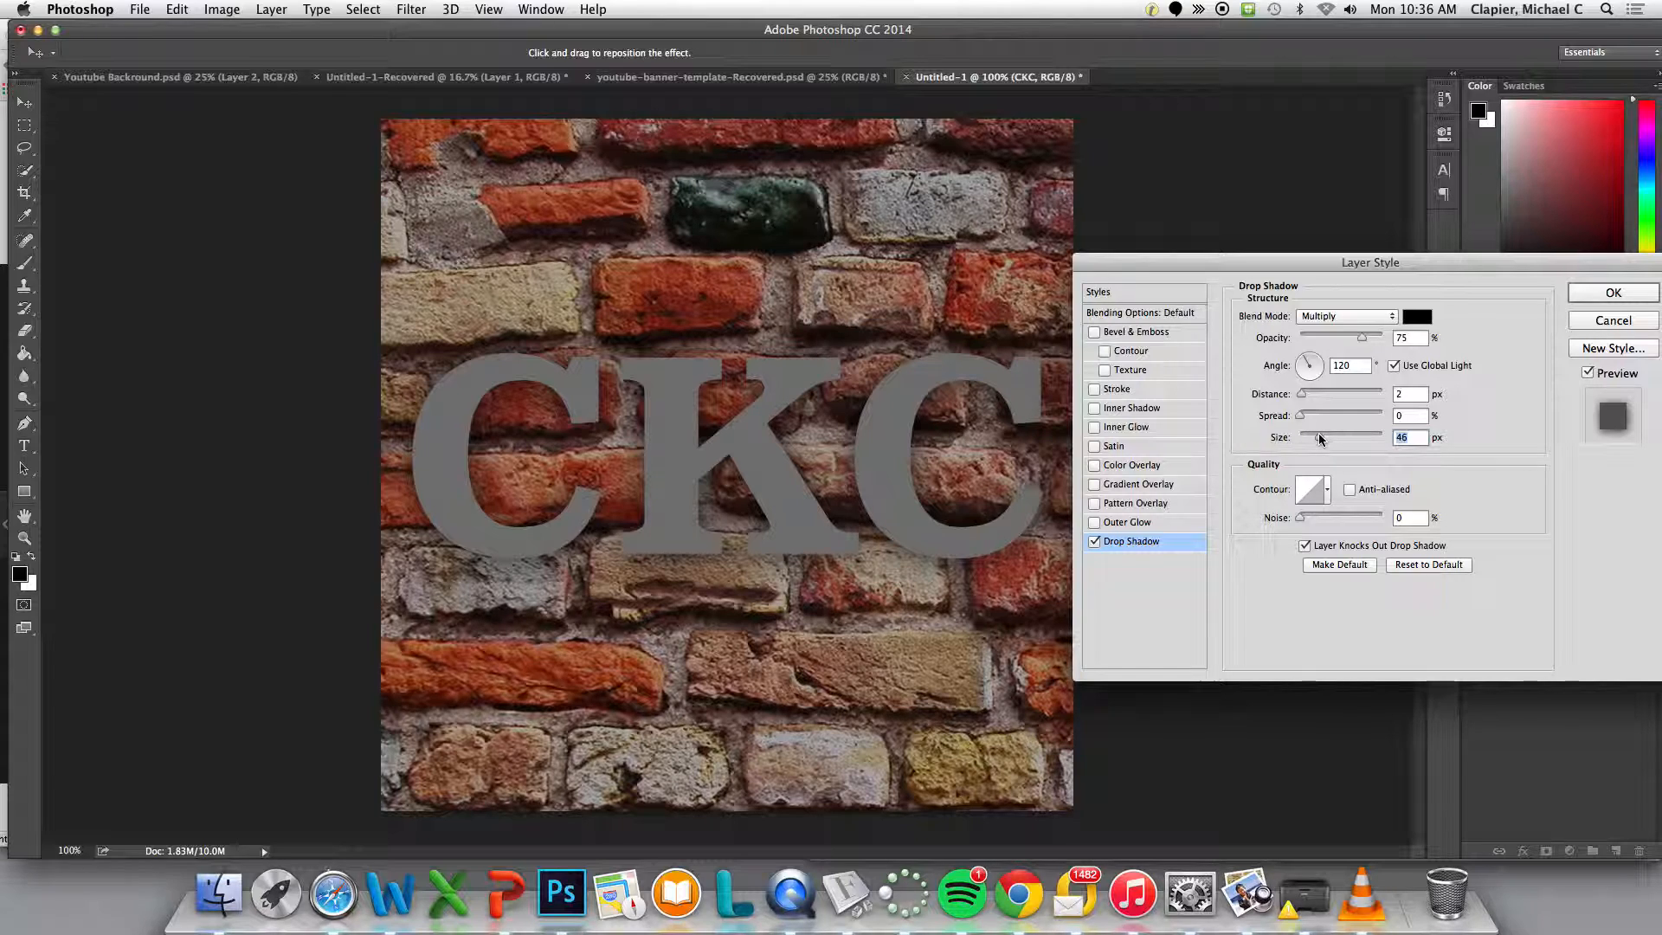
pyautogui.moveTo(1302, 417); pyautogui.dragTo(1357, 397)
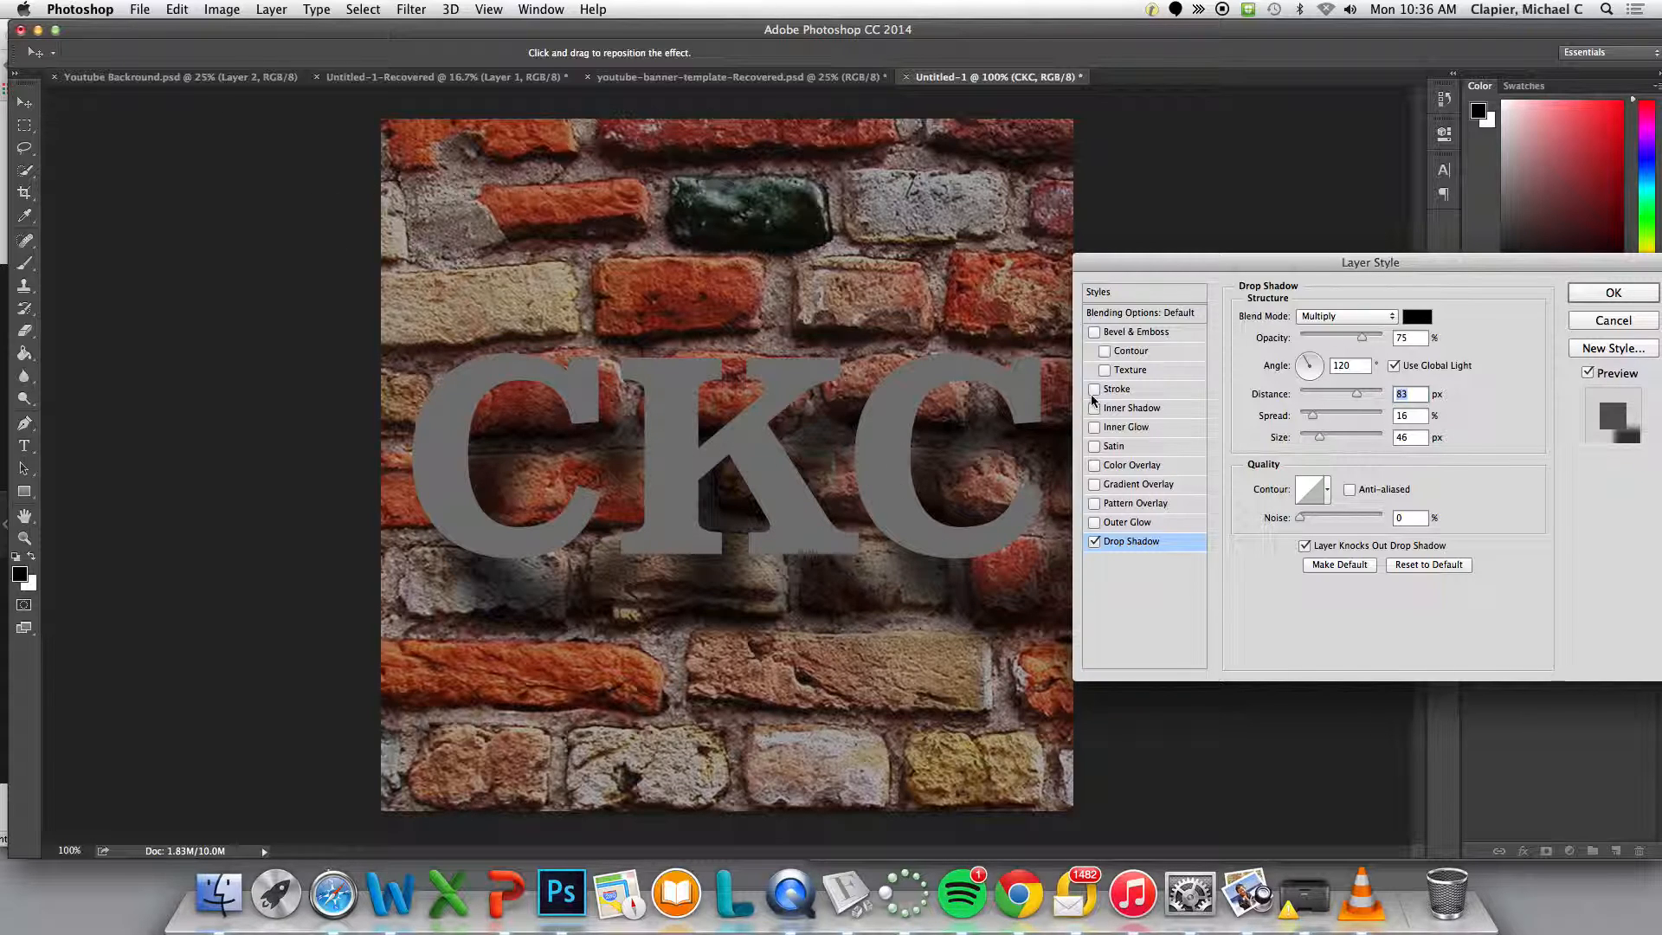
pyautogui.moveTo(1542, 260); pyautogui.dragTo(1498, 254)
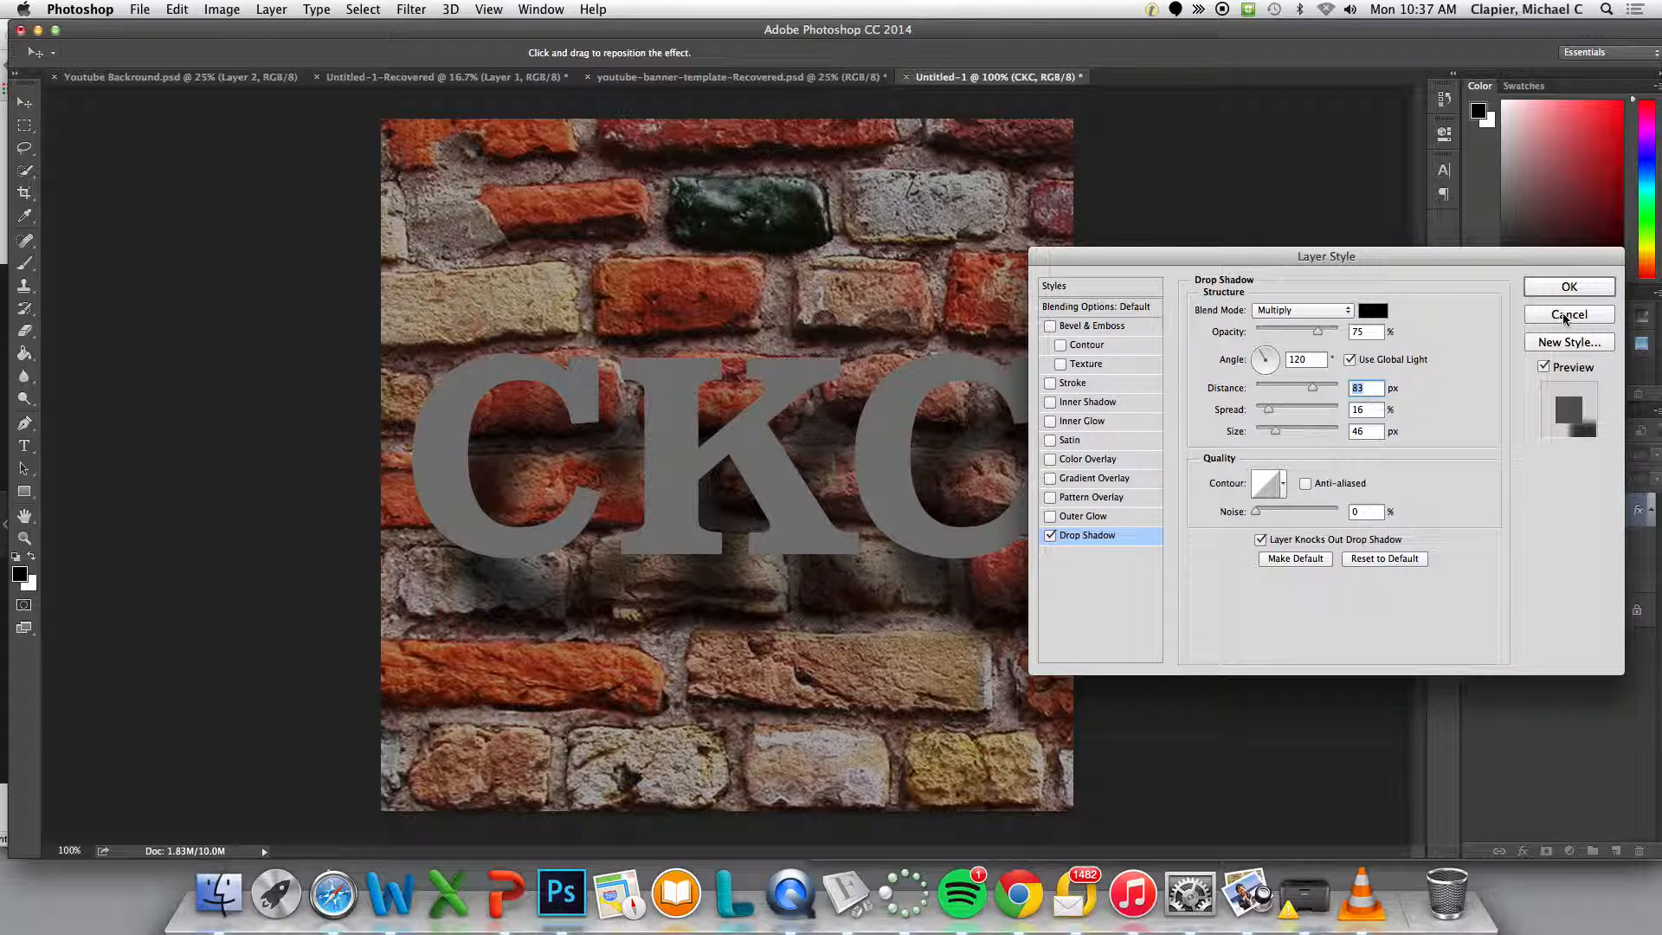
pyautogui.click(1562, 288)
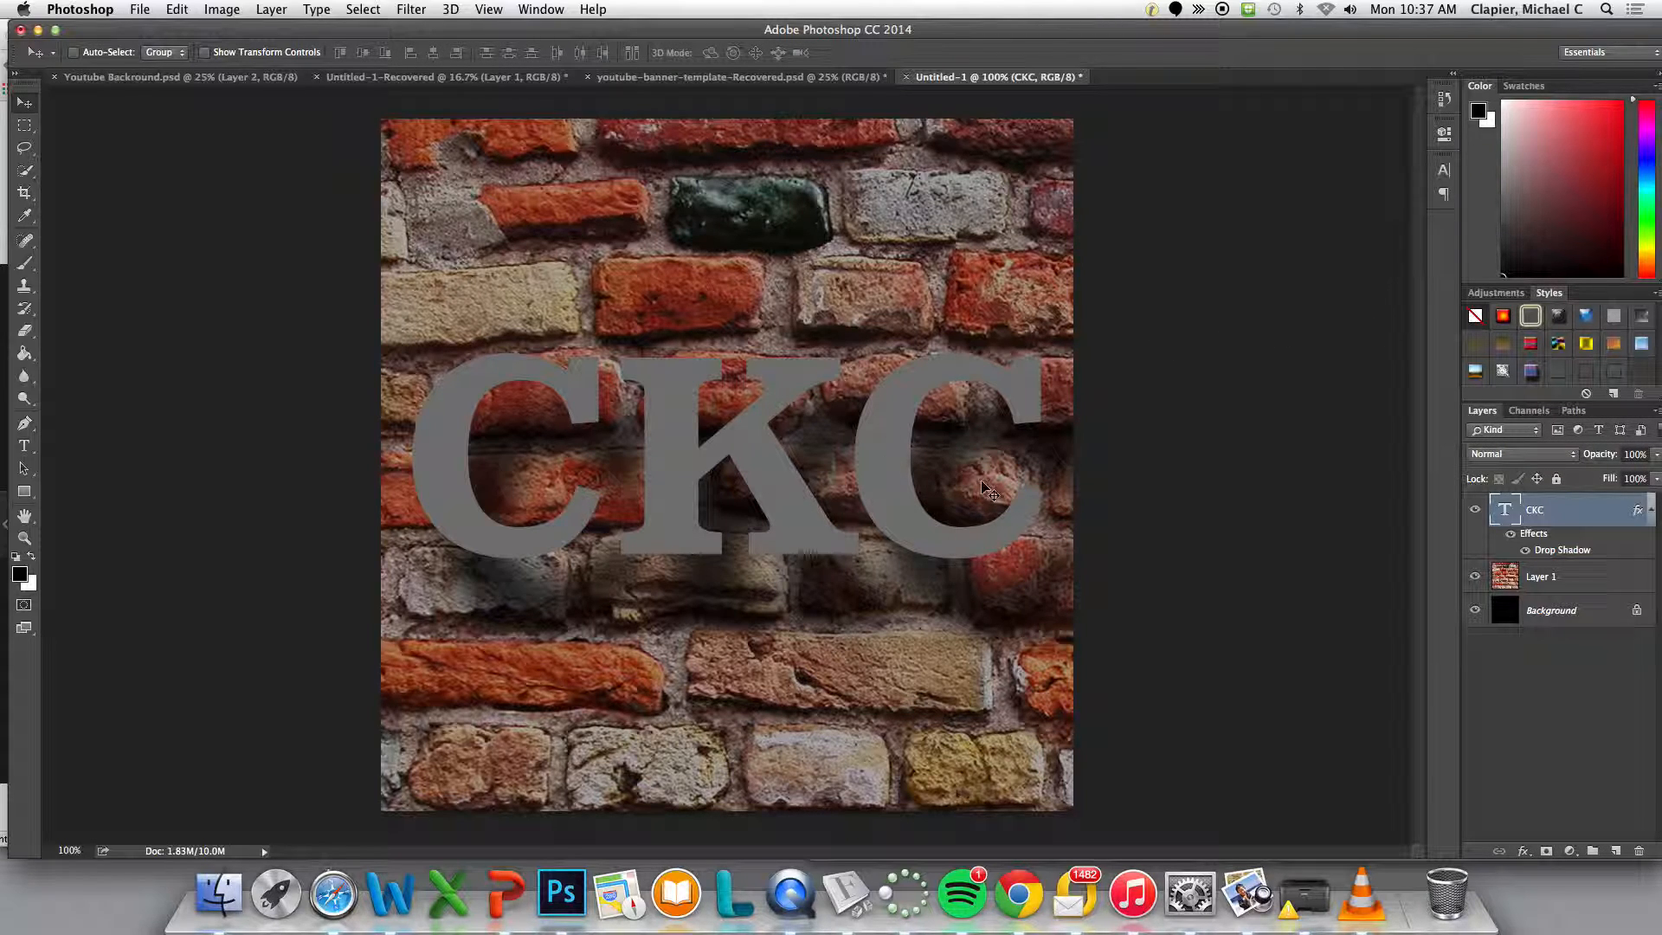
# Save the CKC logo document in Photoshop format as ProfilePic.psd in the Videos folder, keeping layers and maximum compatibility
pyautogui.click(138, 11)
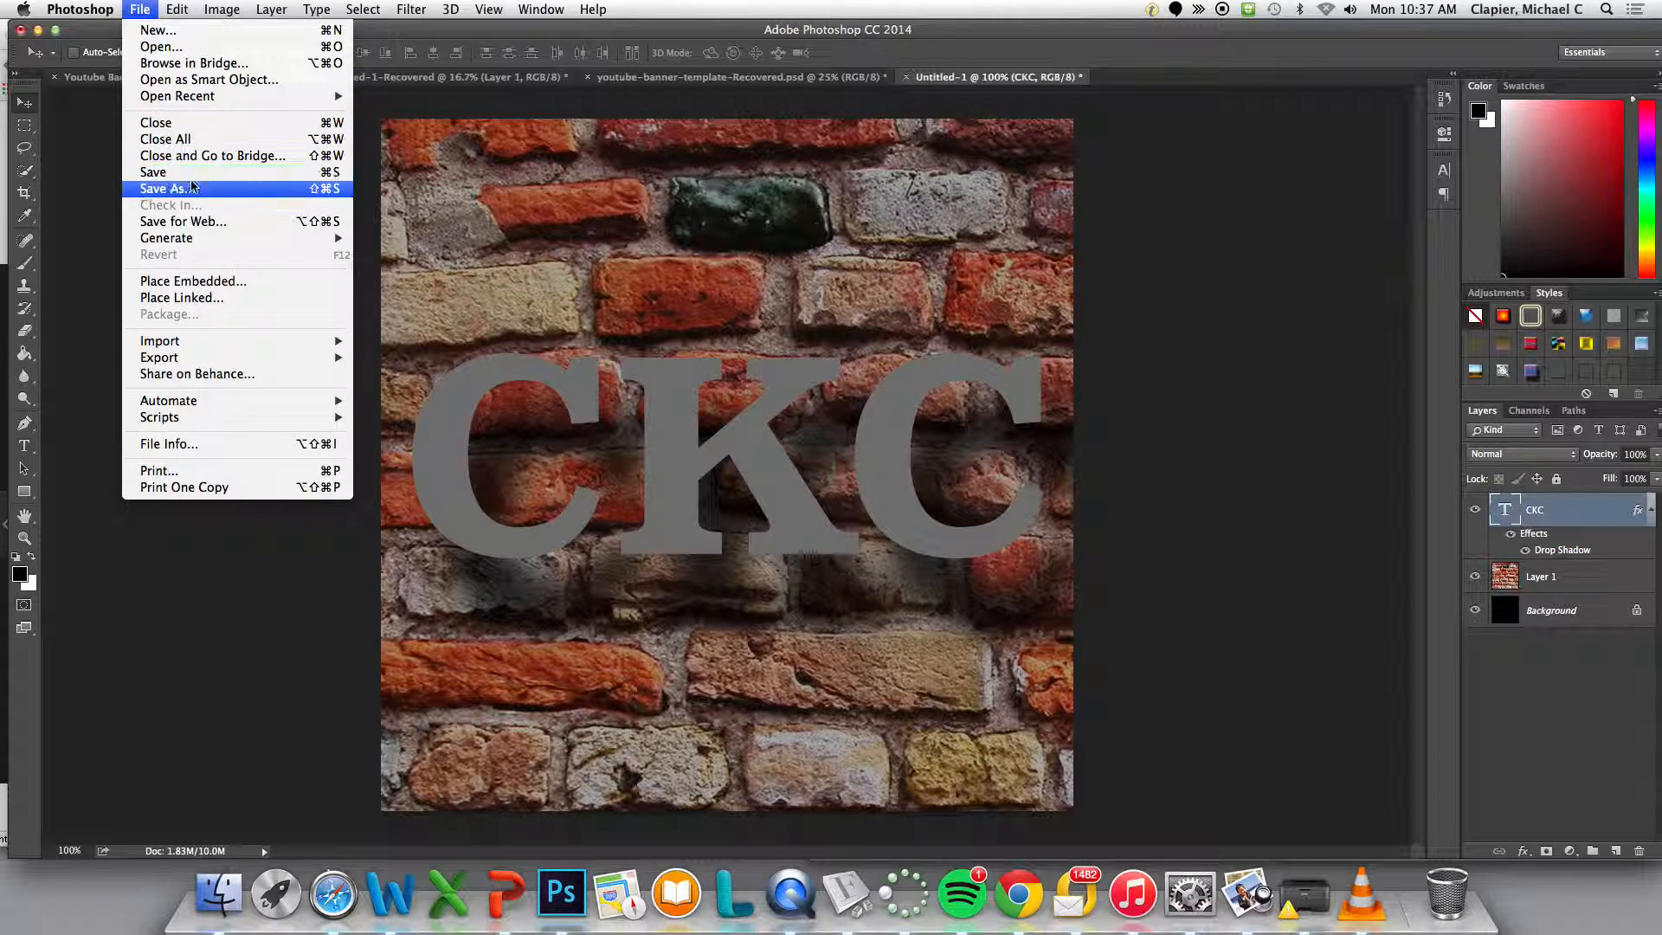
pyautogui.click(200, 191)
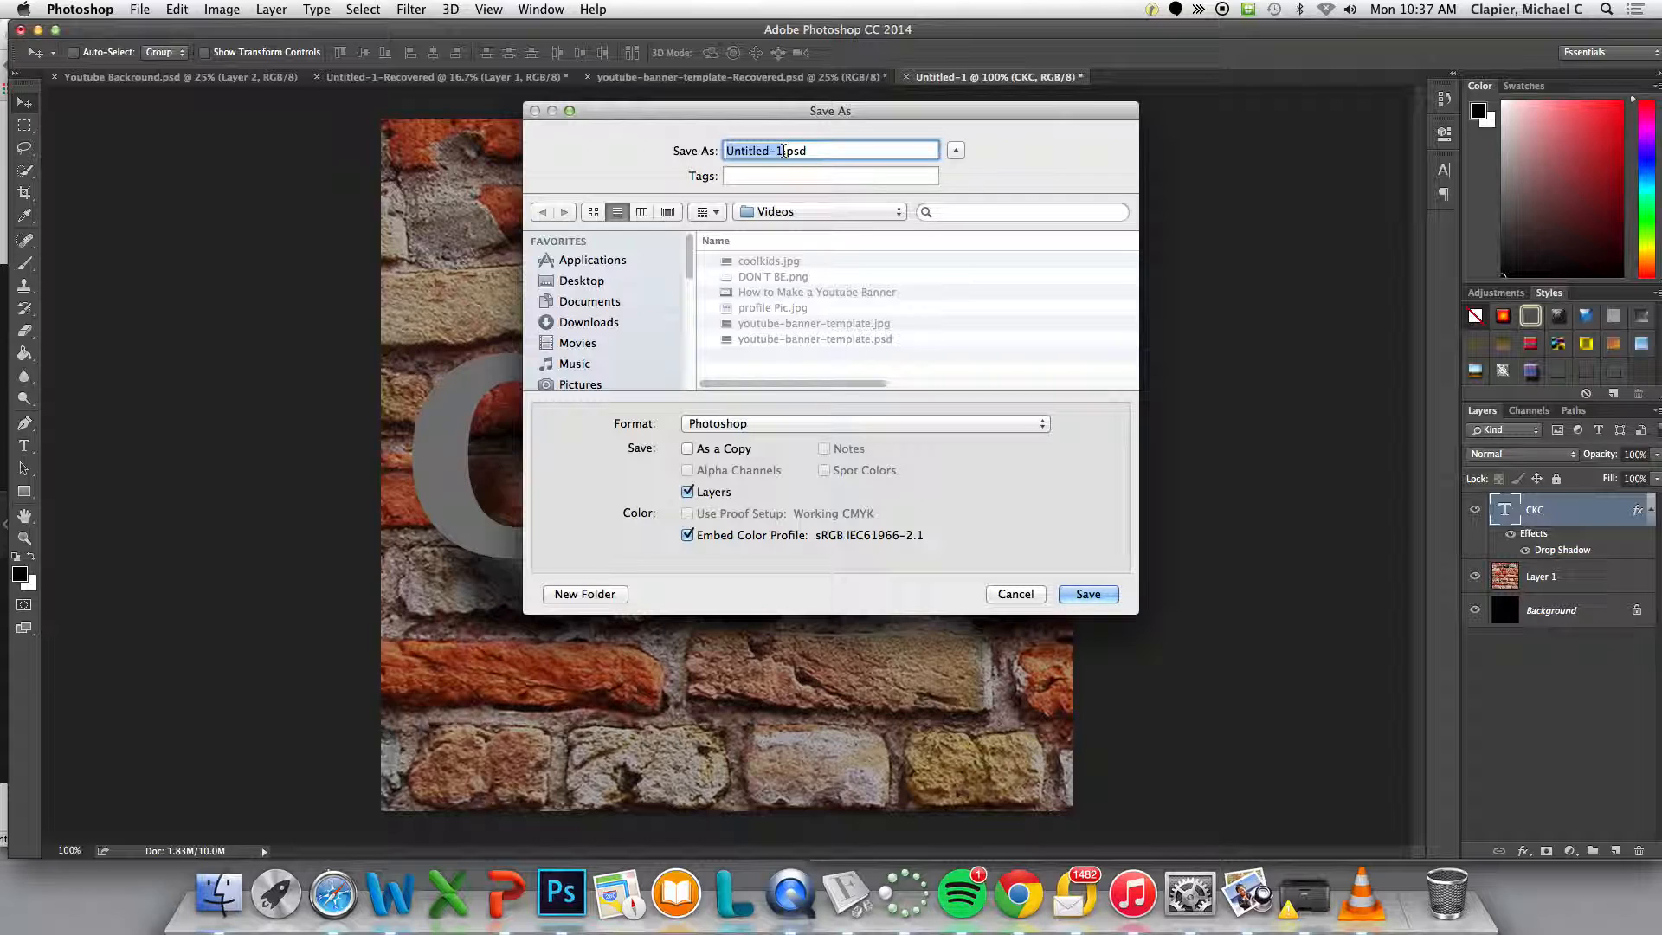
pyautogui.write('ProfilePic')
pyautogui.click(642, 212)
pyautogui.click(606, 302)
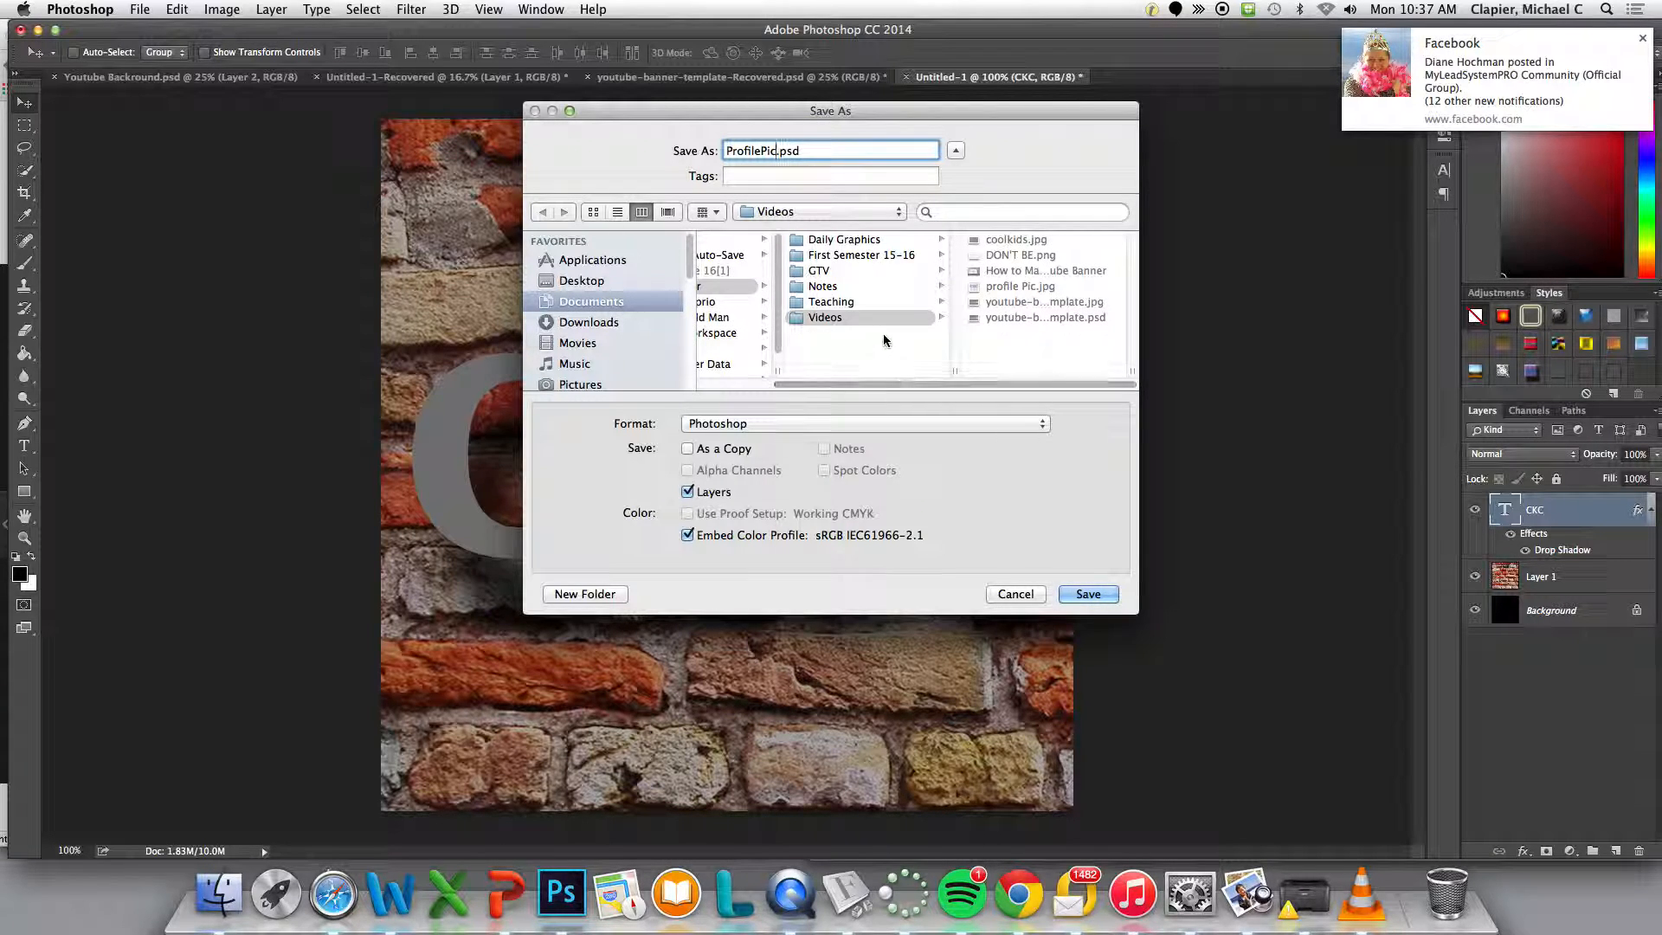
pyautogui.click(1099, 594)
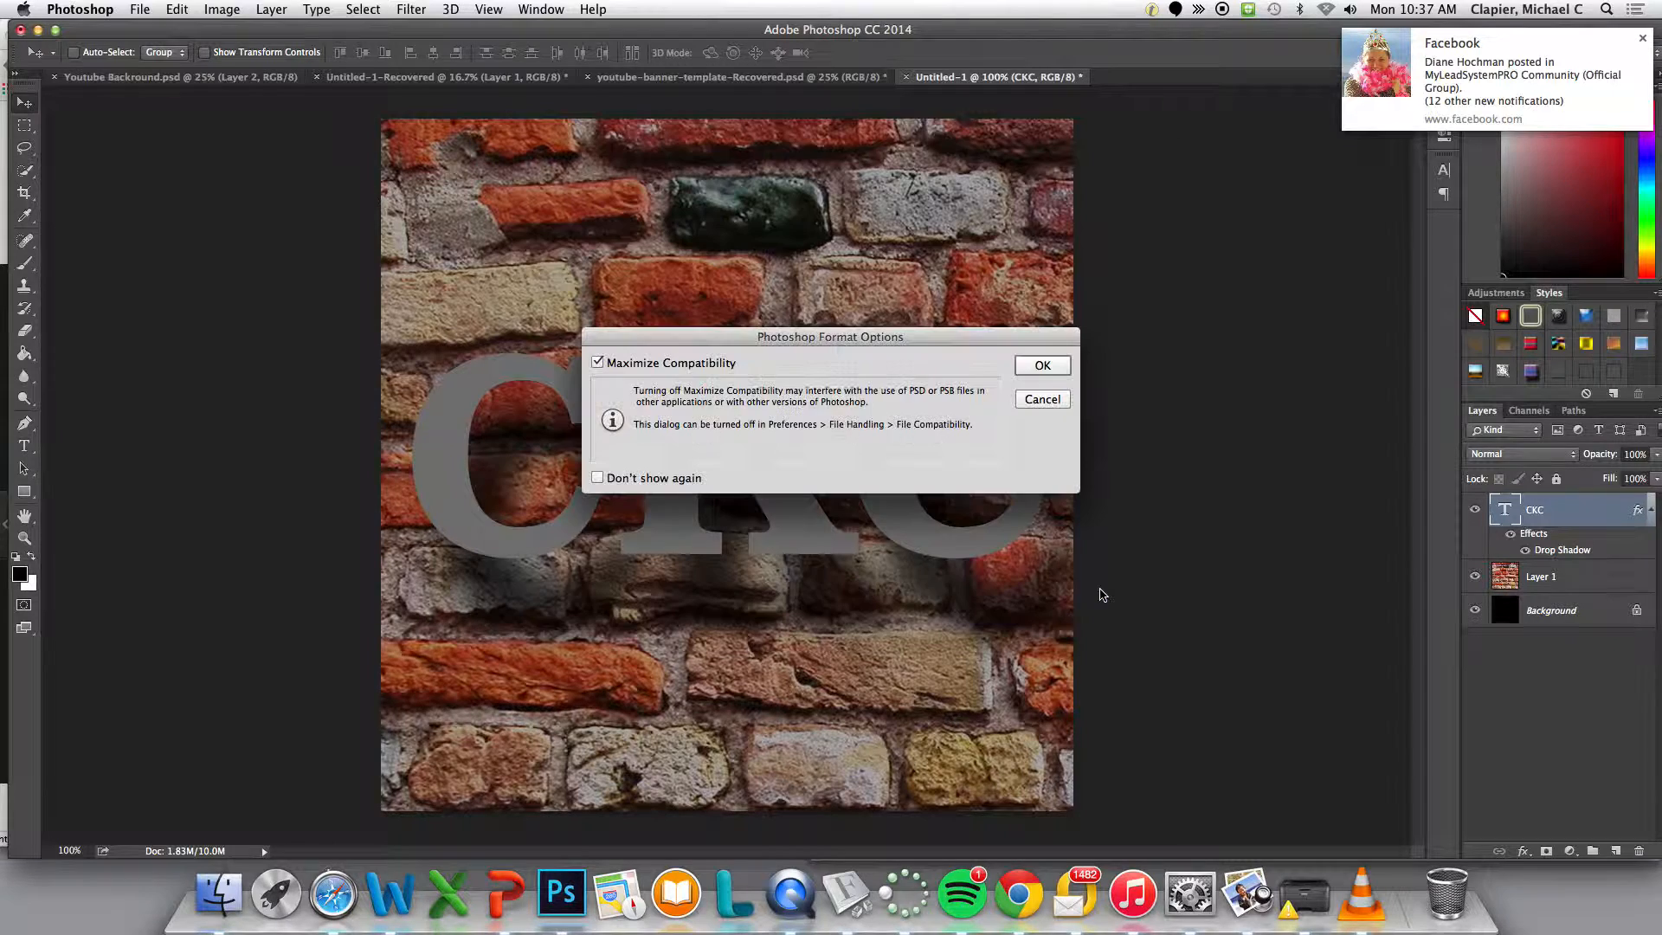
pyautogui.click(1040, 365)
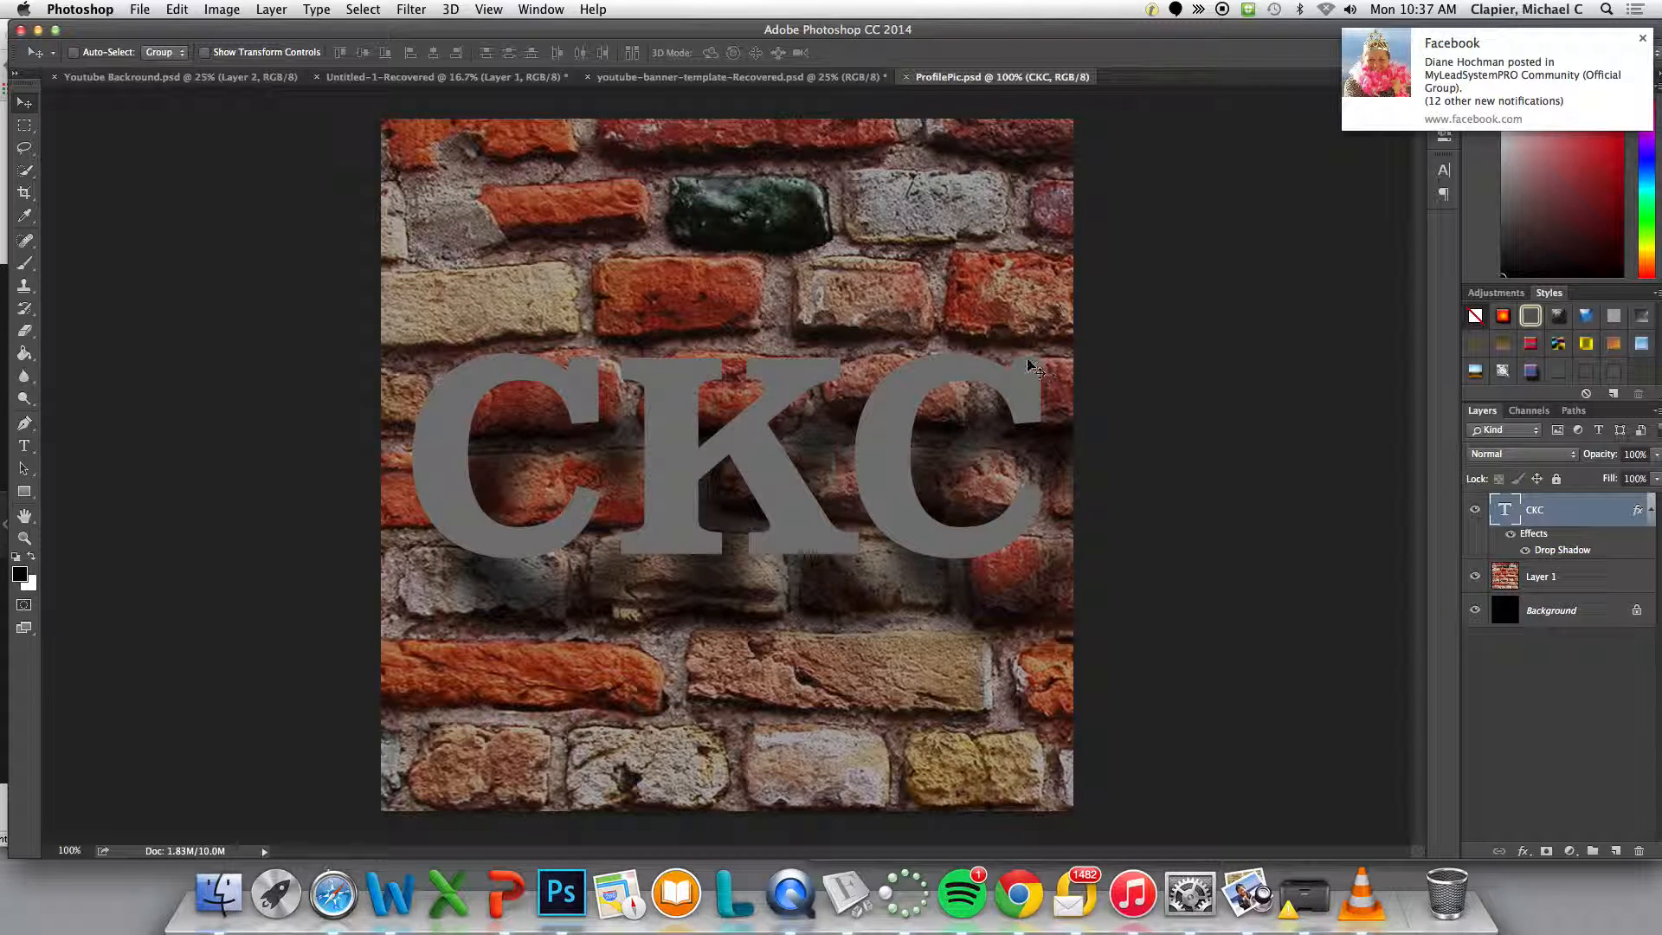
pyautogui.click(1643, 39)
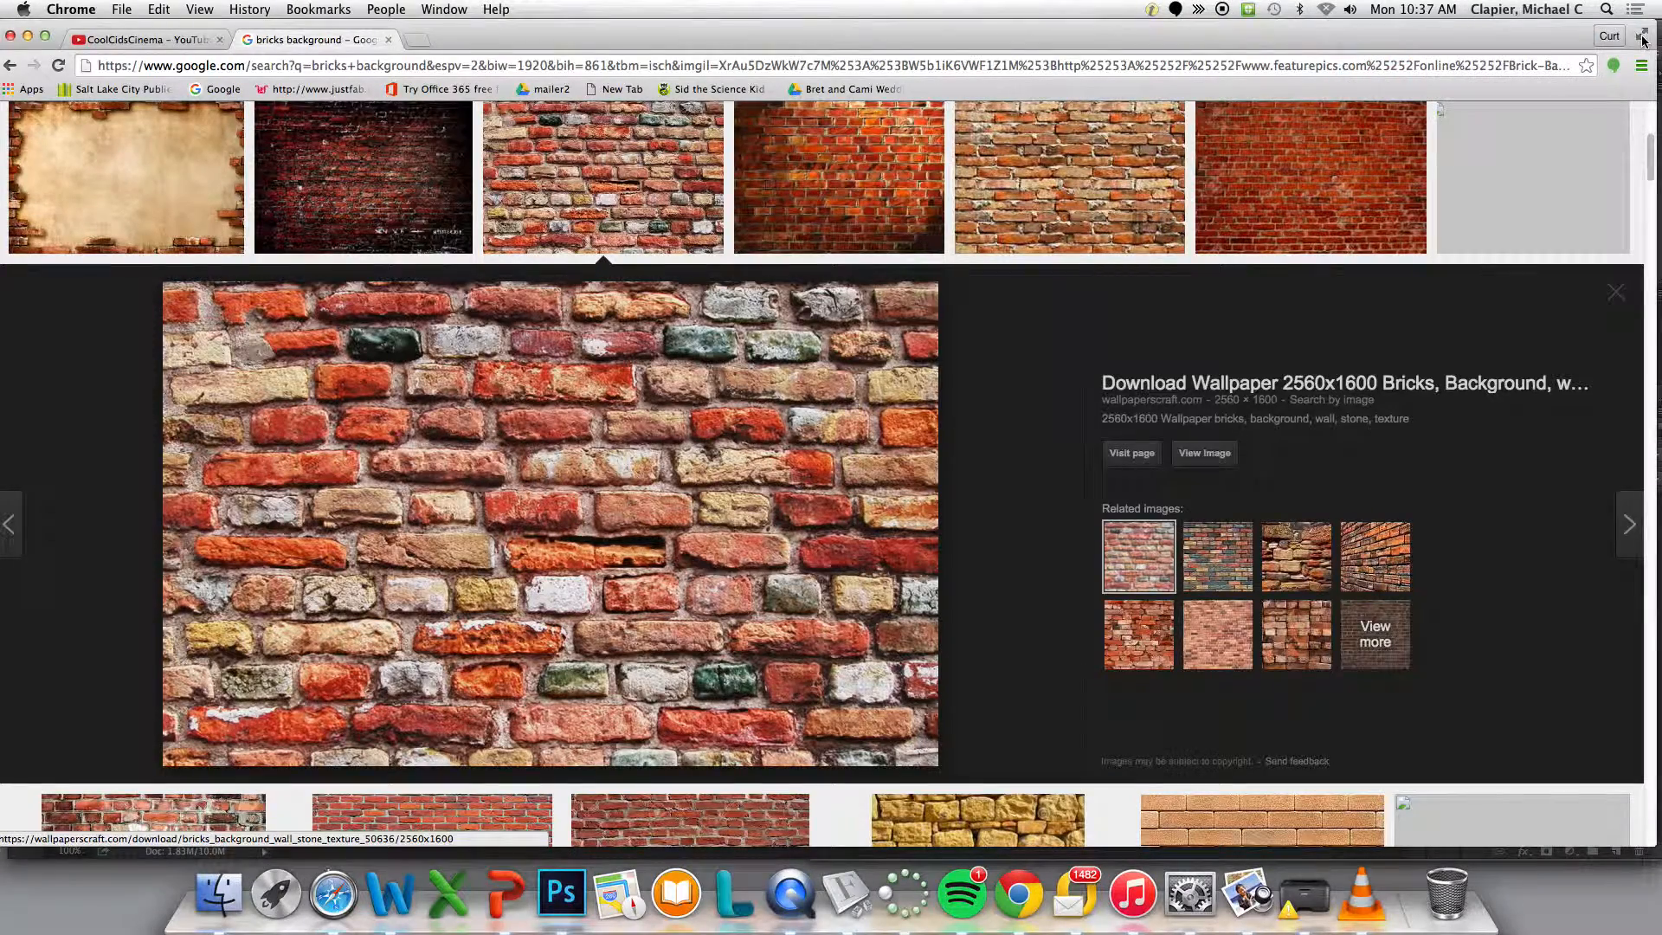
pyautogui.press('super+Tab')
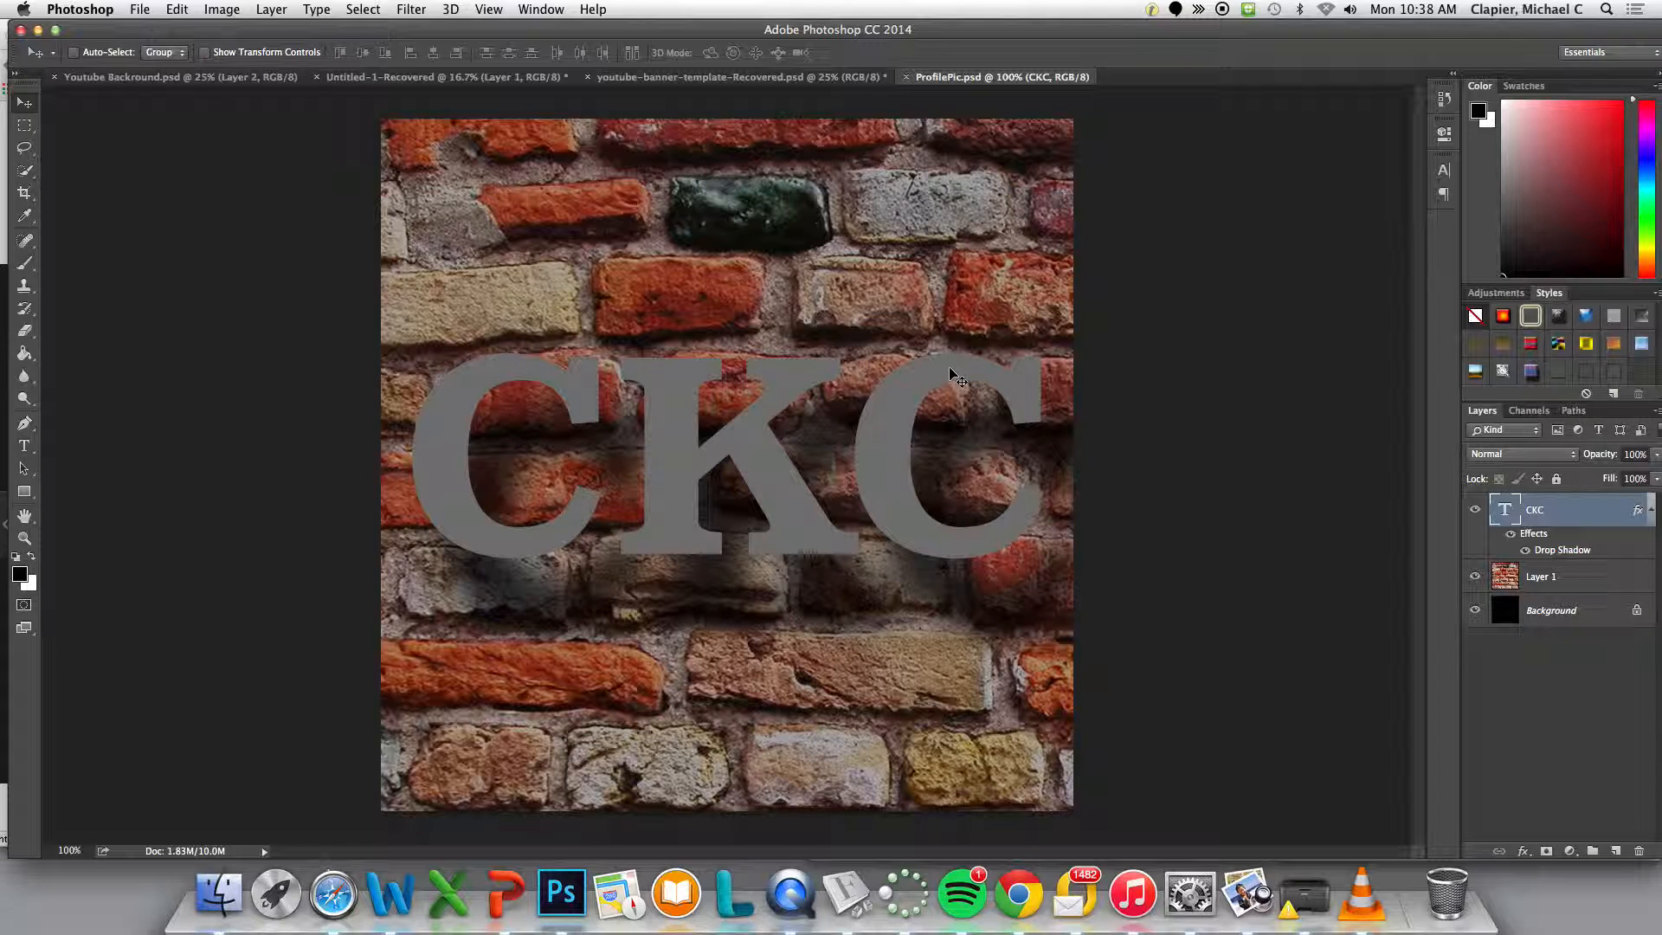
# Save a JPEG copy of the logo as ProfilePic.jpg in the Videos folder
pyautogui.click(137, 10)
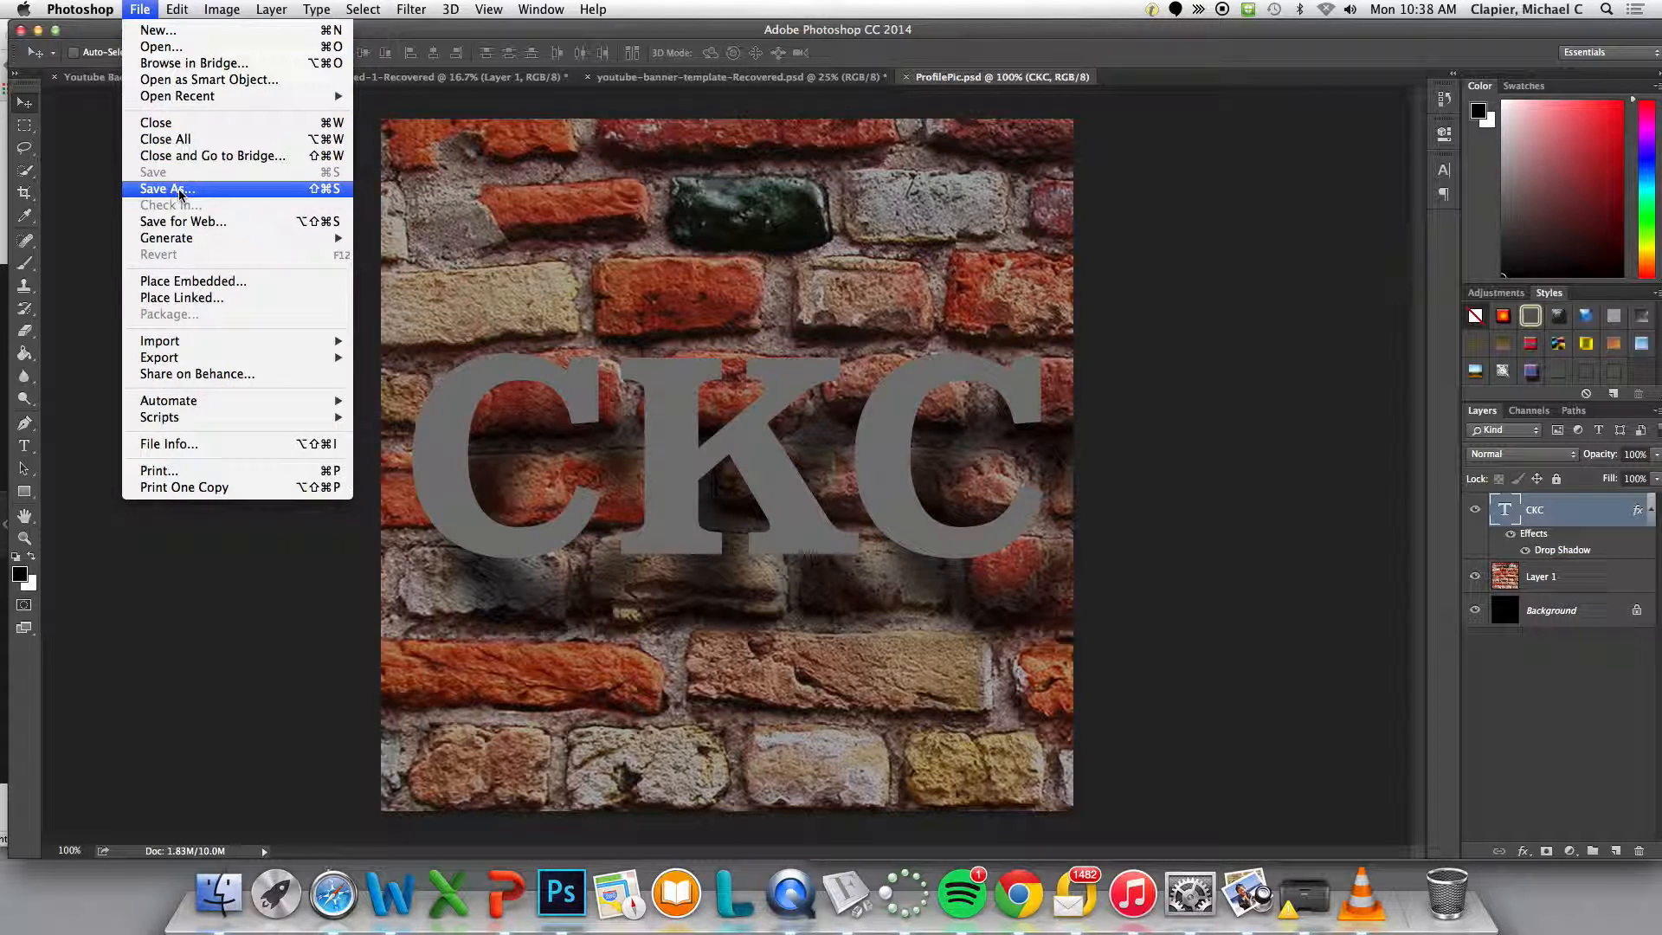
pyautogui.click(218, 189)
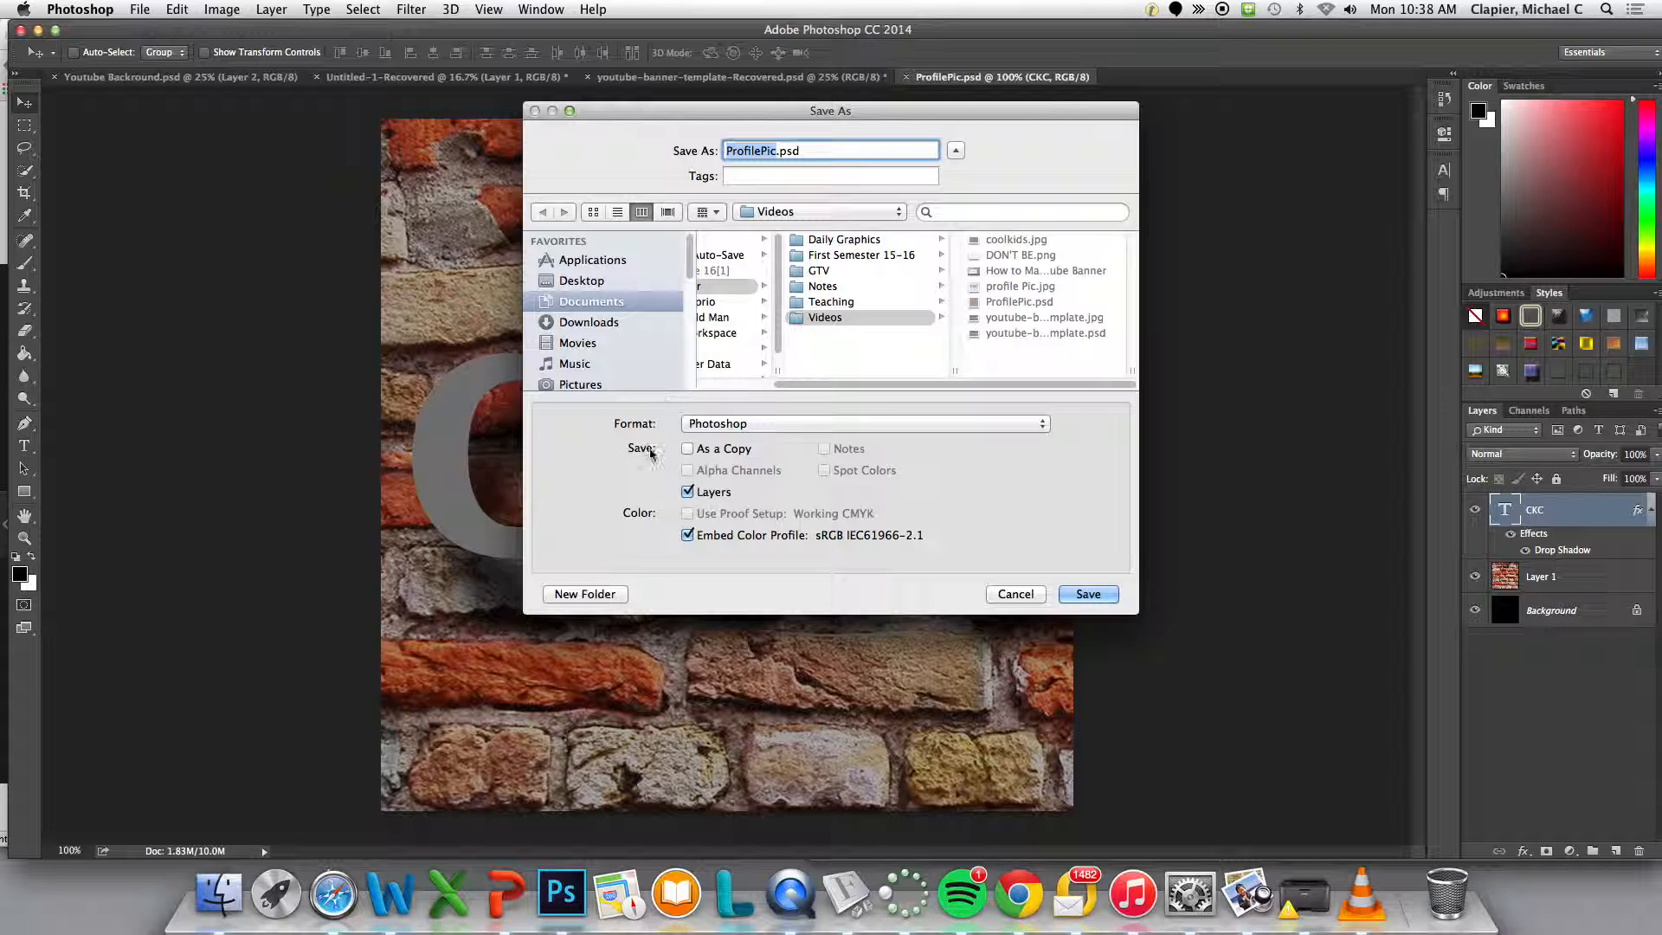
pyautogui.click(792, 425)
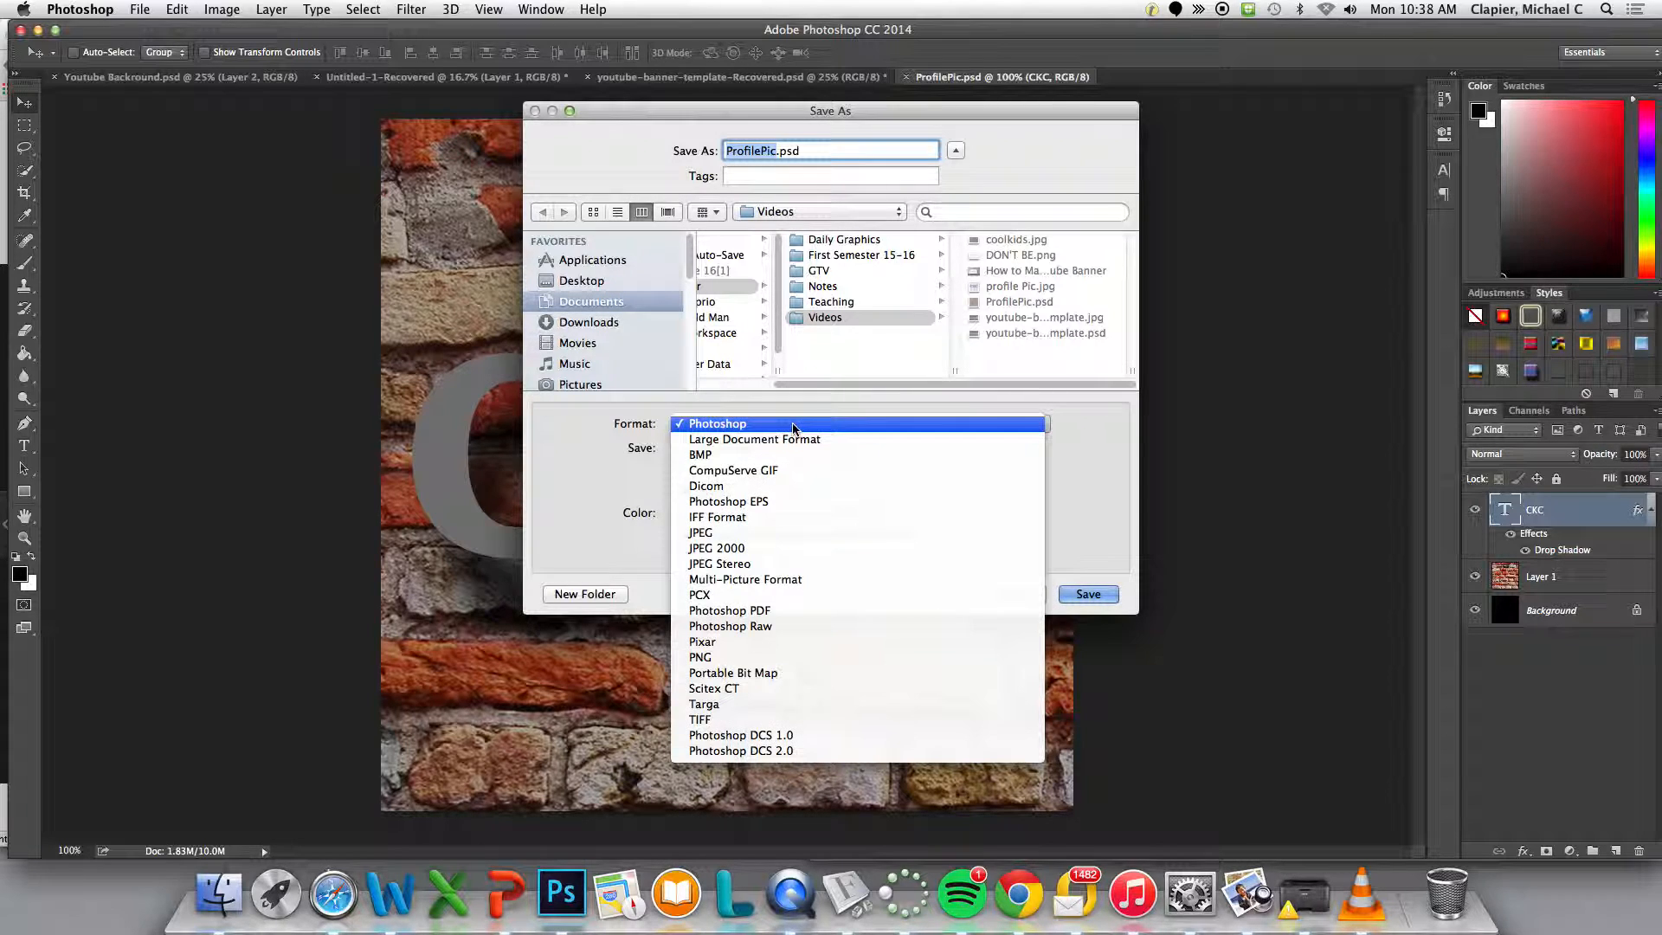
pyautogui.click(750, 534)
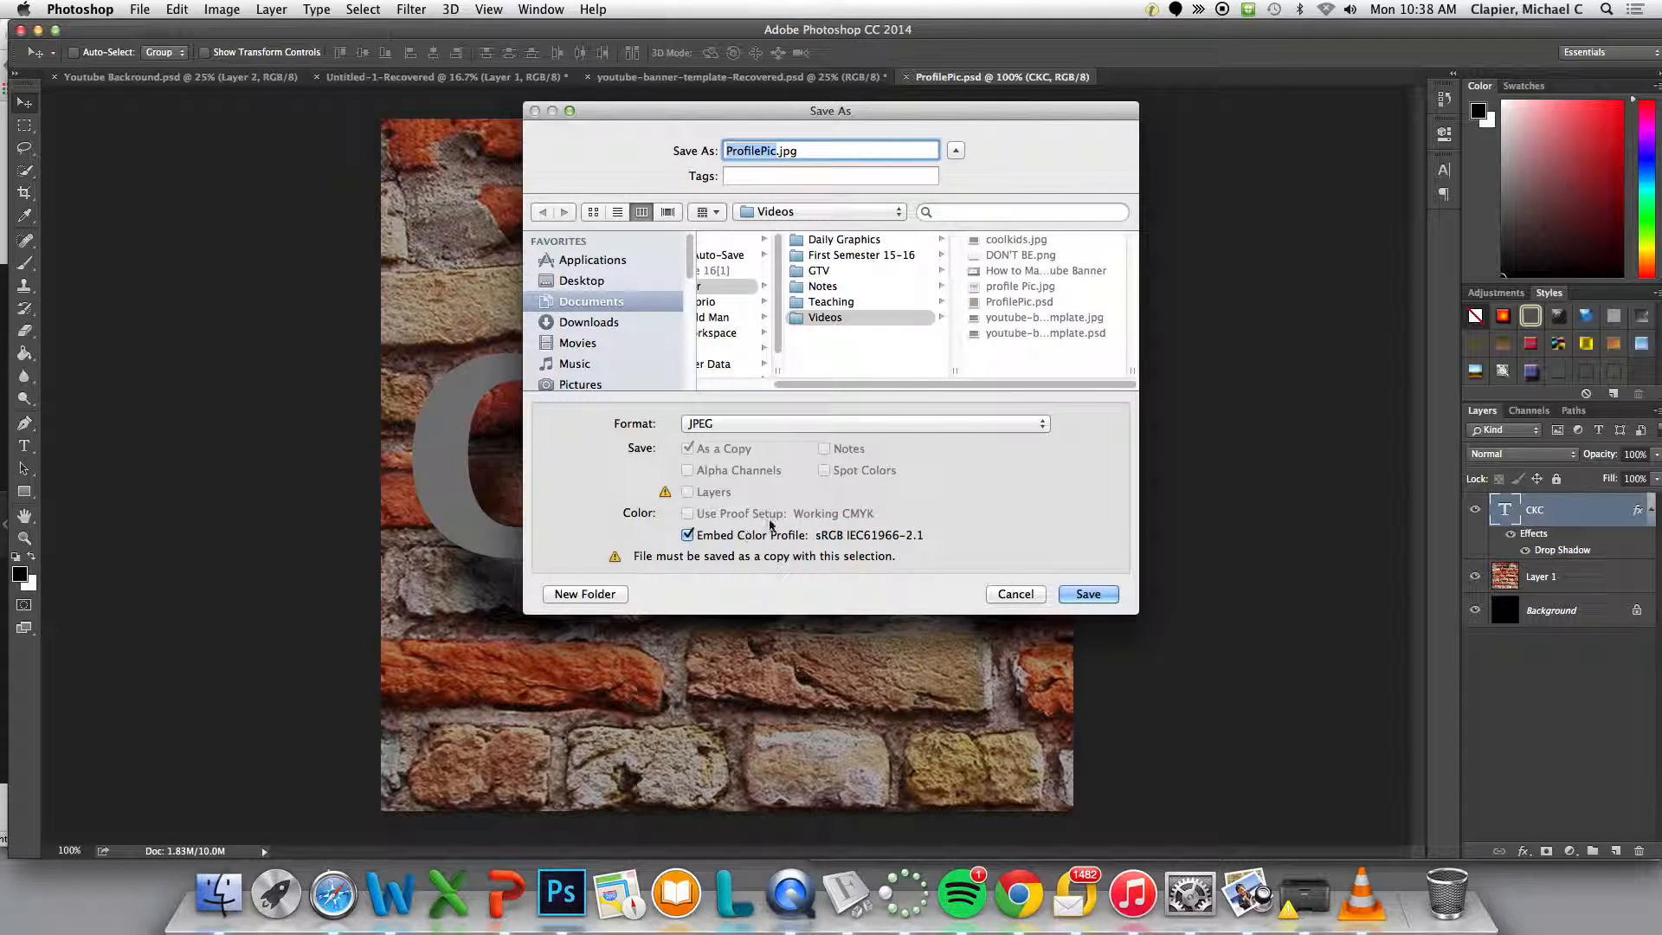
pyautogui.click(1088, 594)
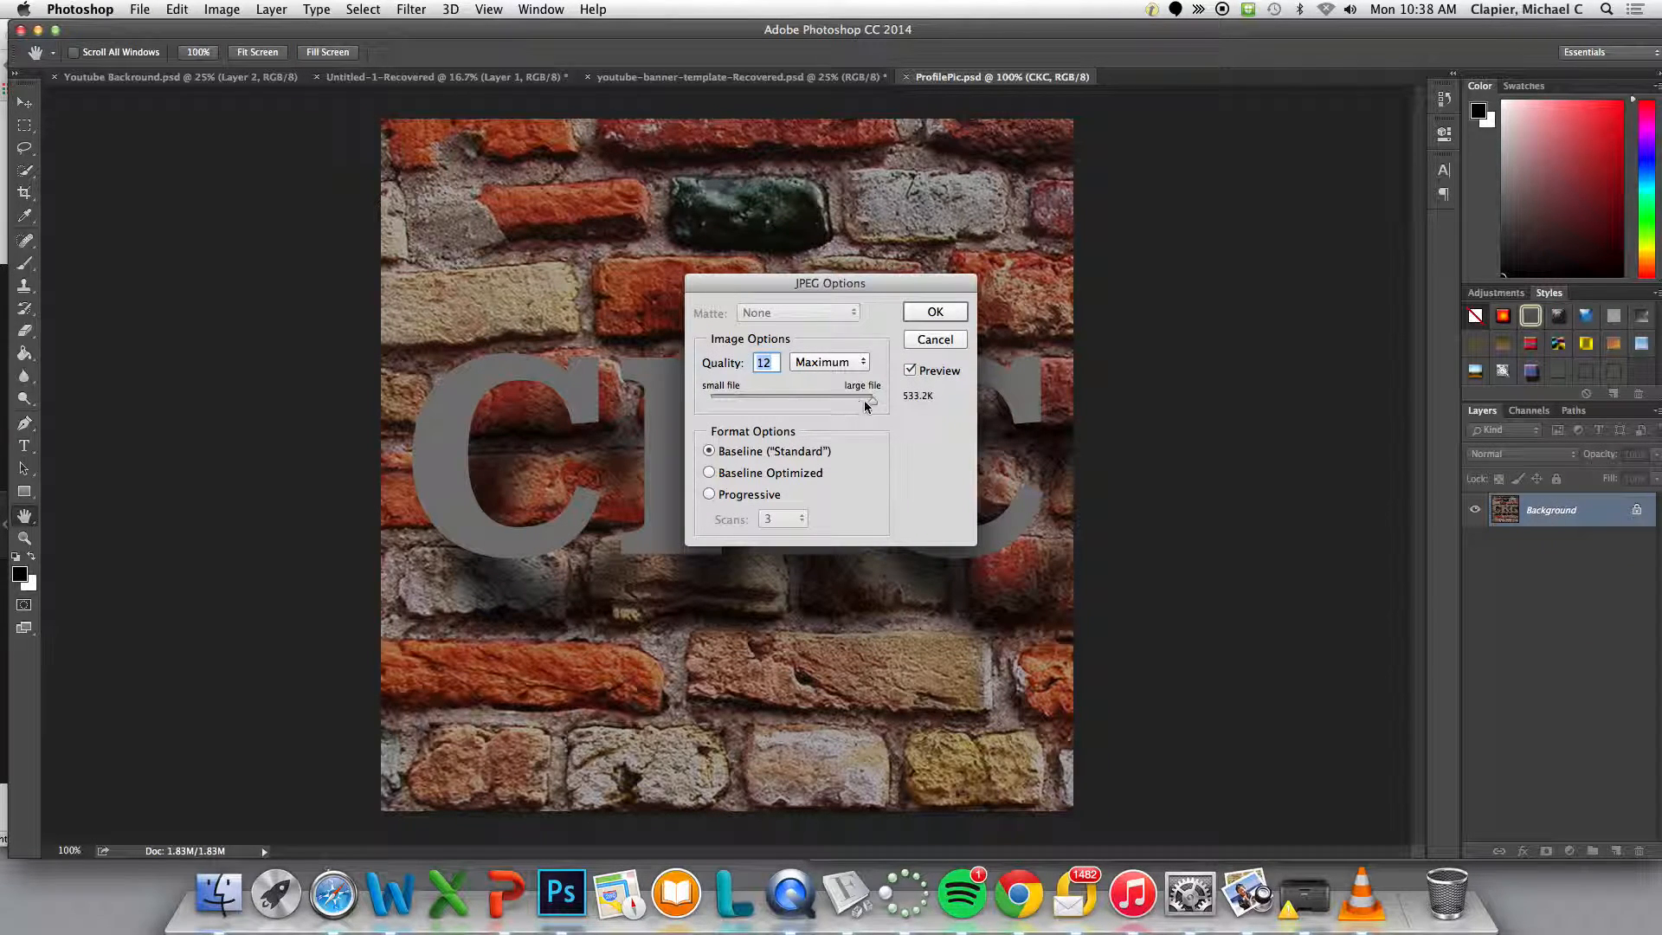
pyautogui.moveTo(872, 401); pyautogui.dragTo(751, 410)
pyautogui.click(935, 312)
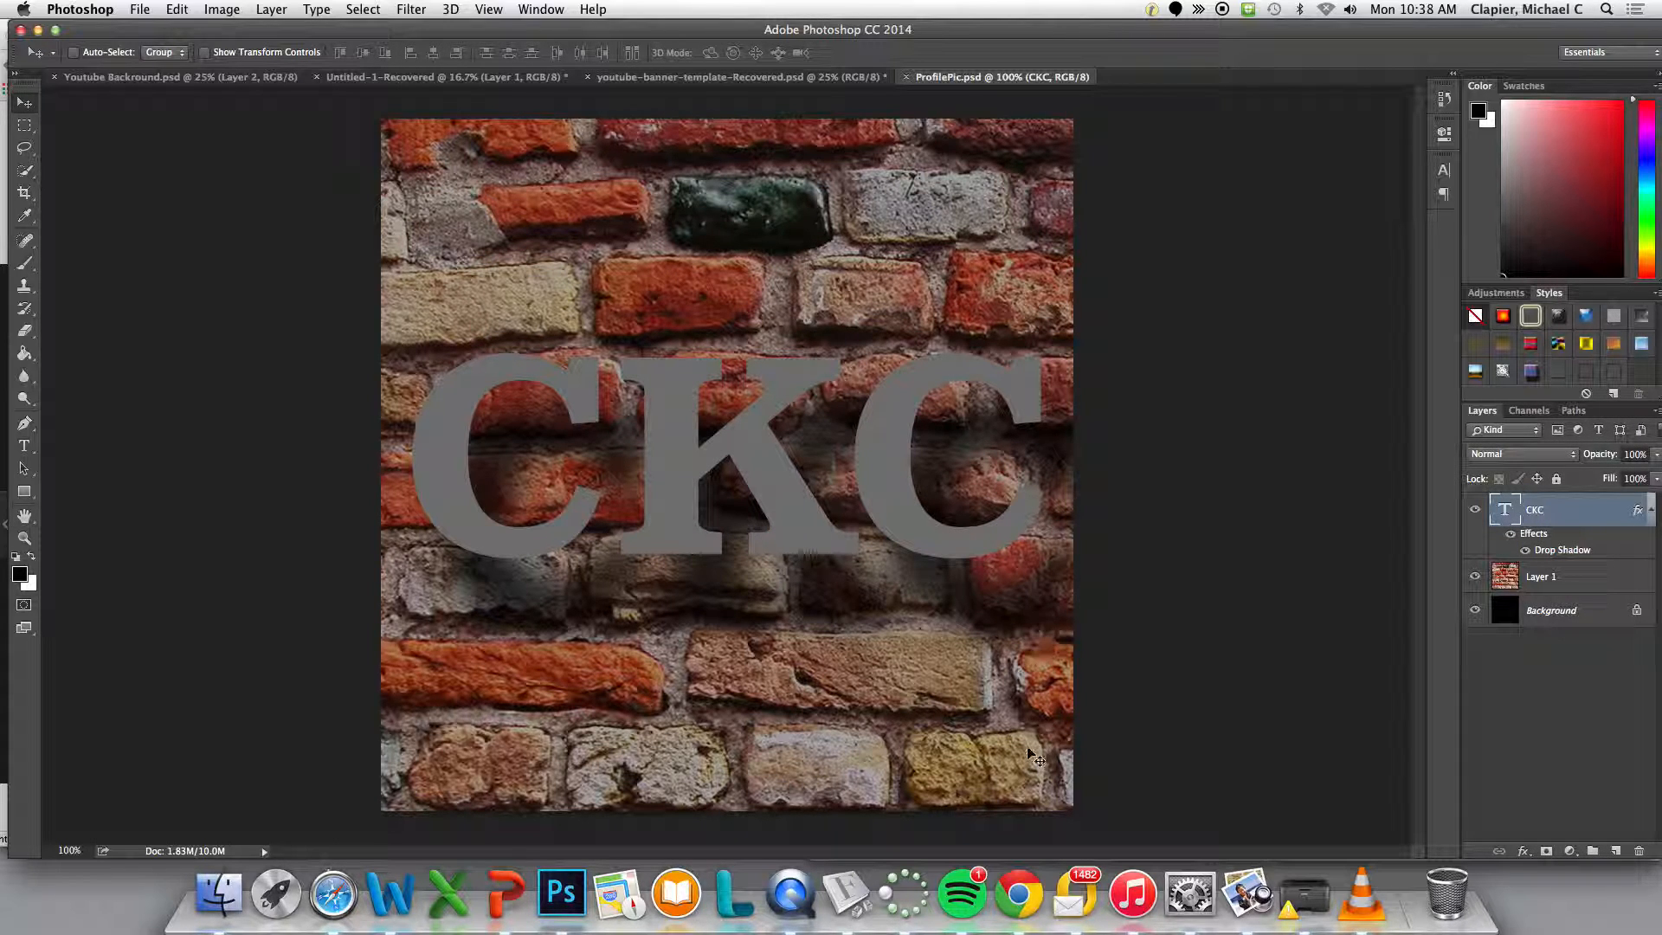
# Switch to Chrome and, from the CoolCidsCinema YouTube channel page, start editing the channel icon through its linked Google+ account
pyautogui.click(1019, 894)
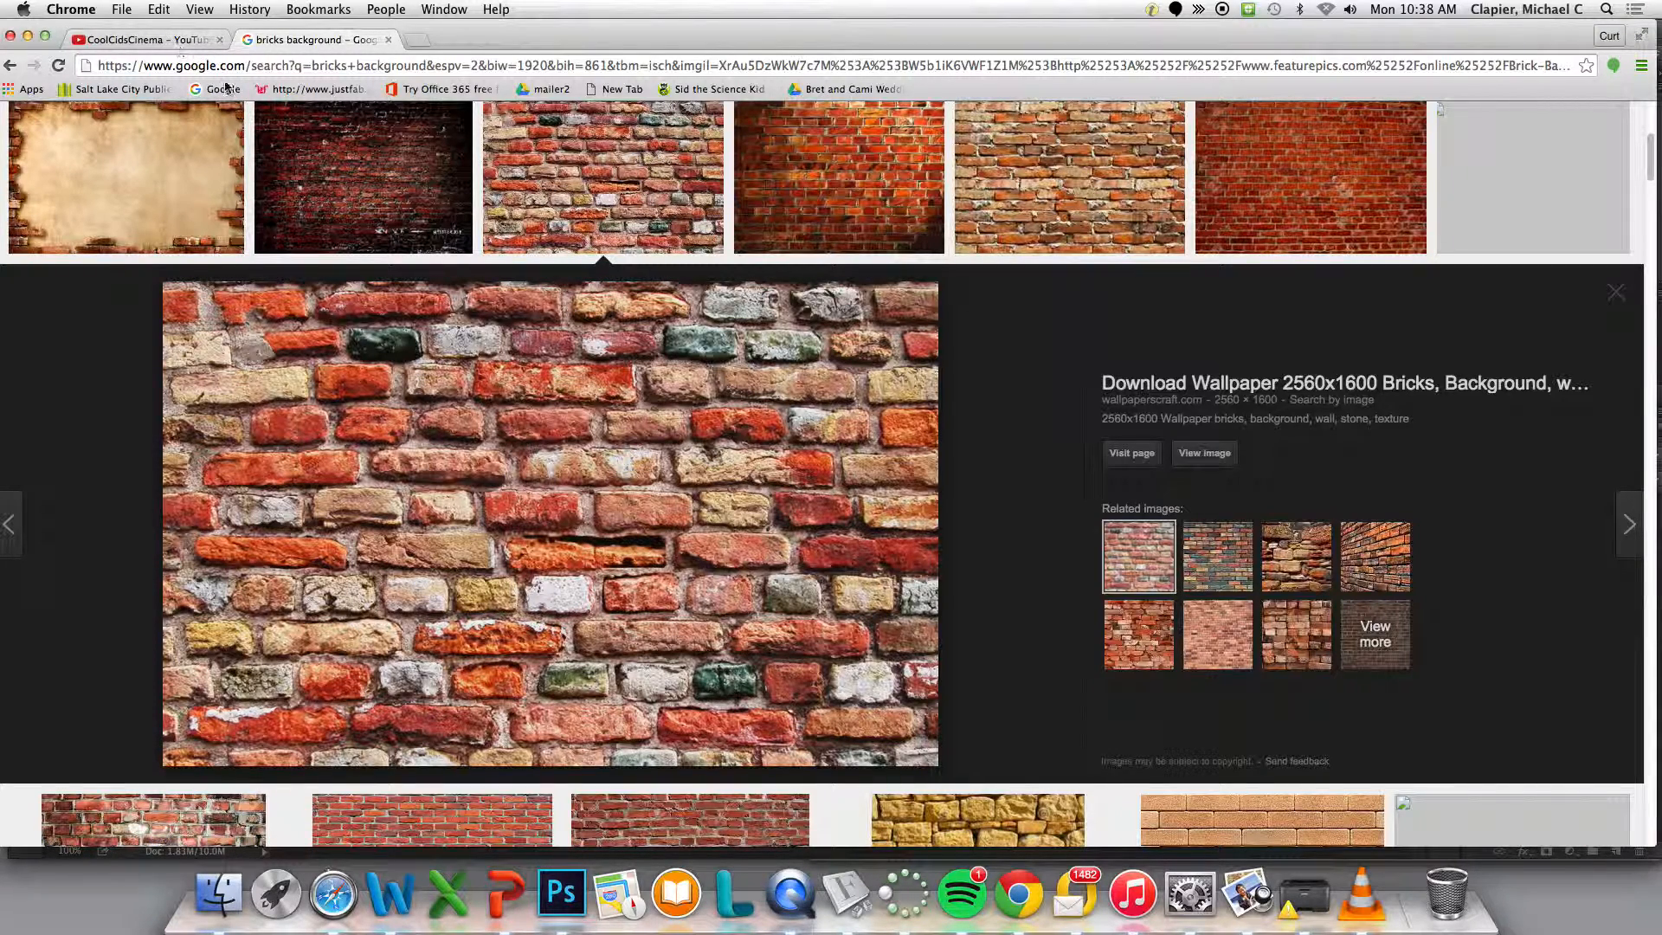
pyautogui.click(168, 40)
pyautogui.moveTo(450, 215)
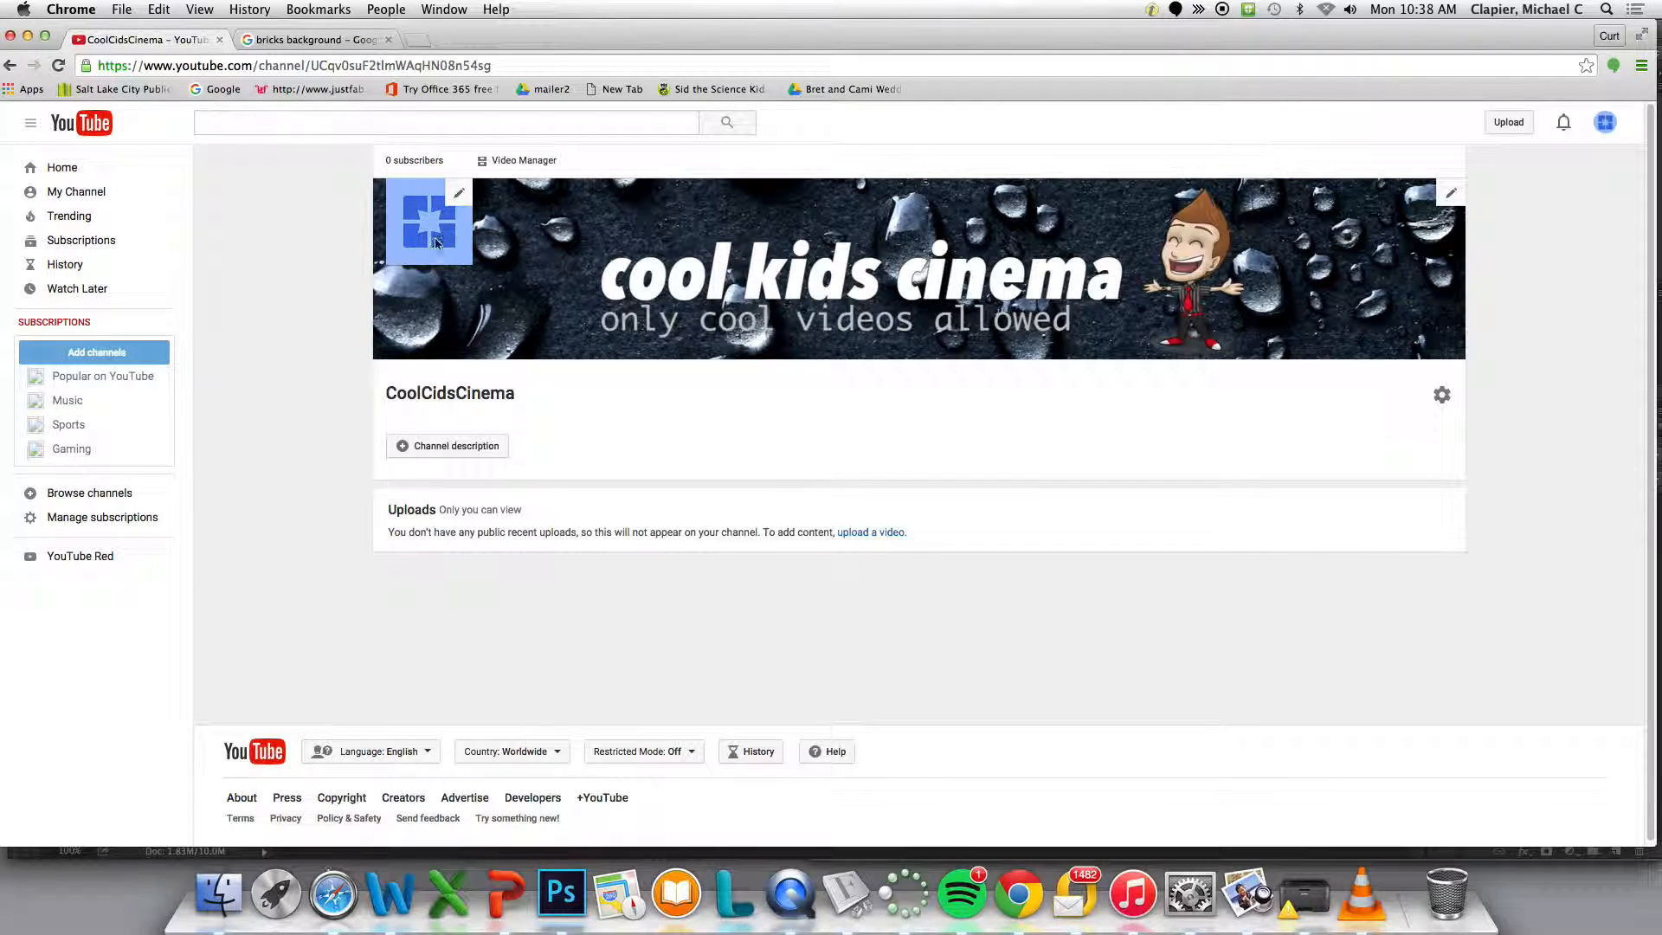
pyautogui.click(458, 197)
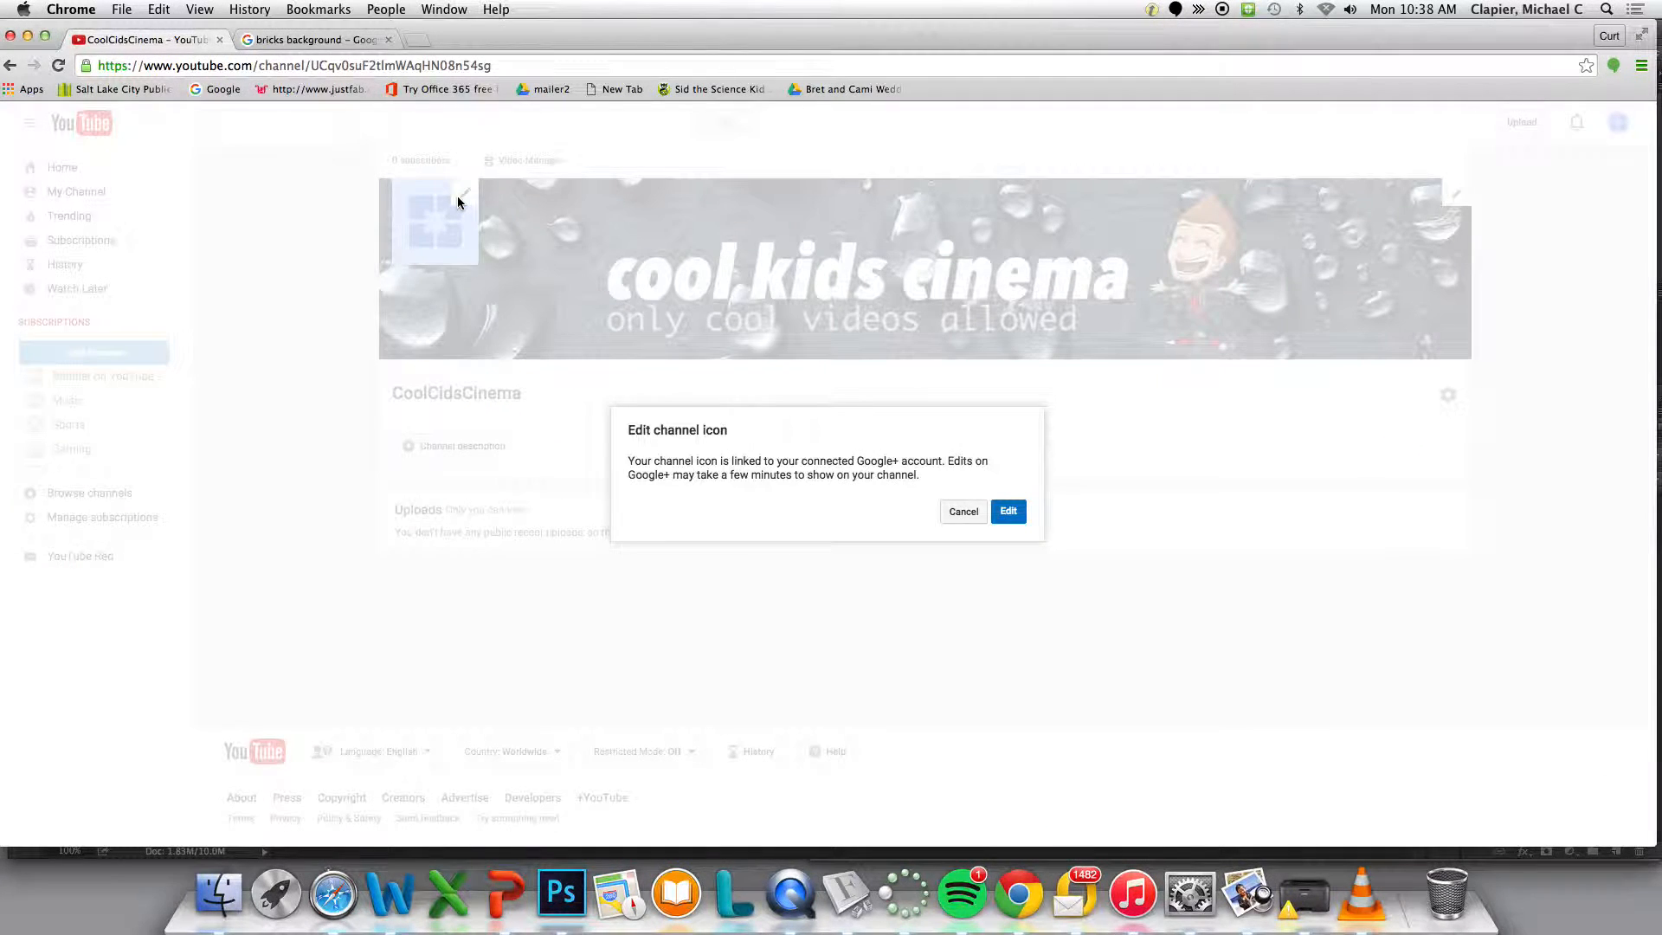
pyautogui.click(964, 511)
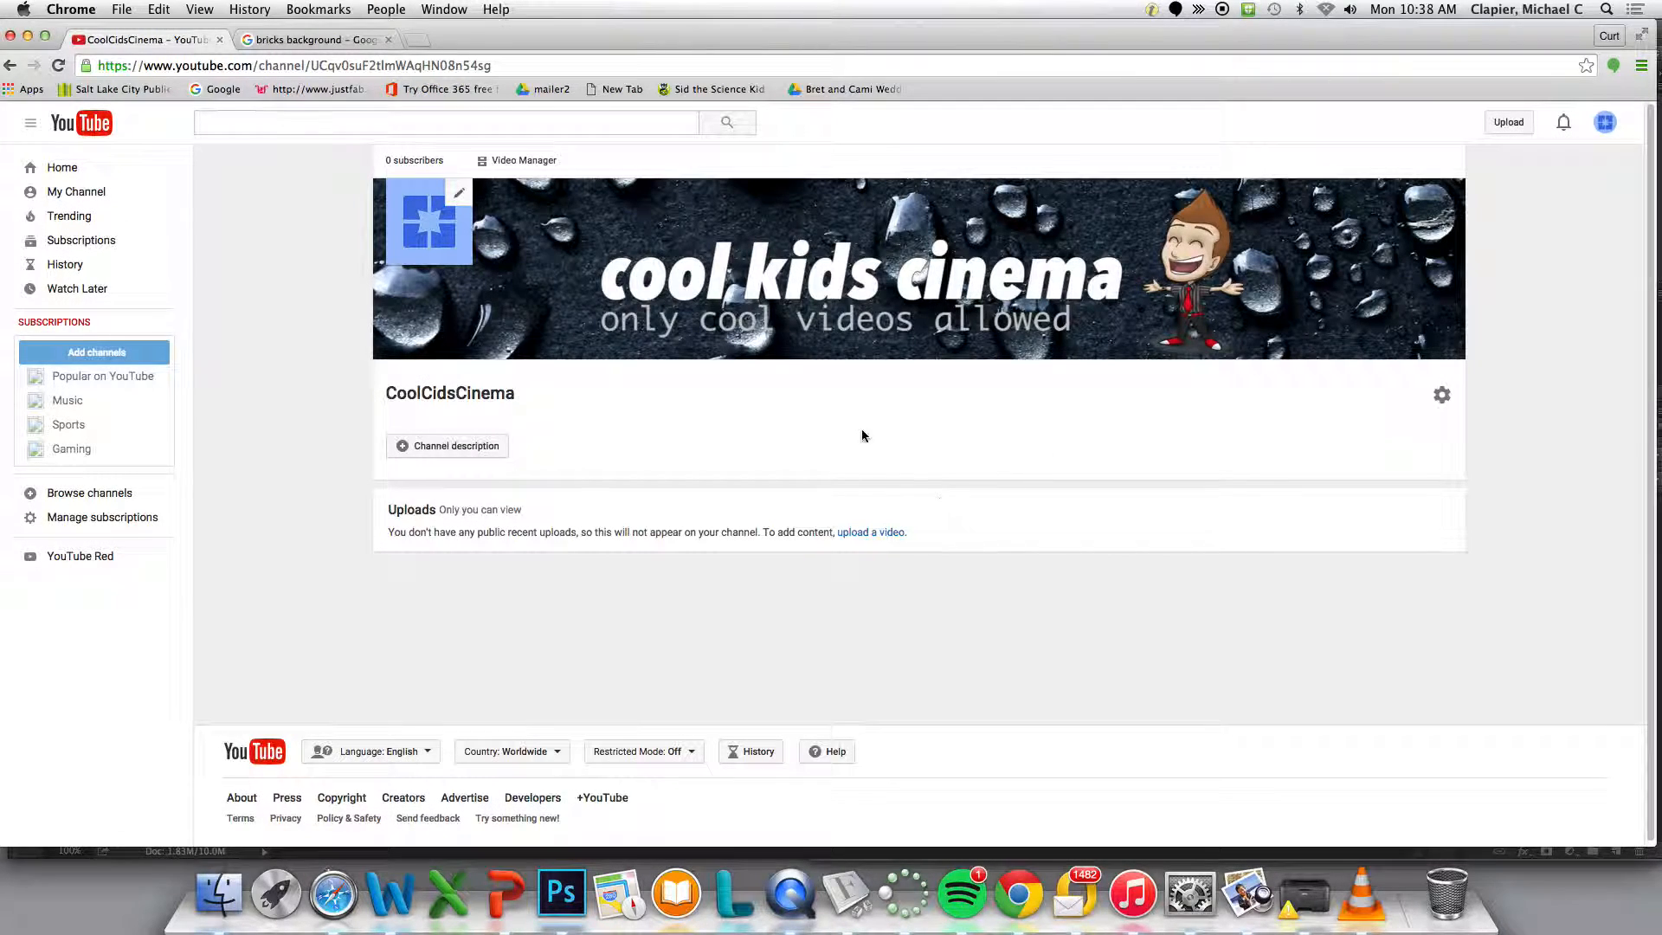
pyautogui.click(459, 194)
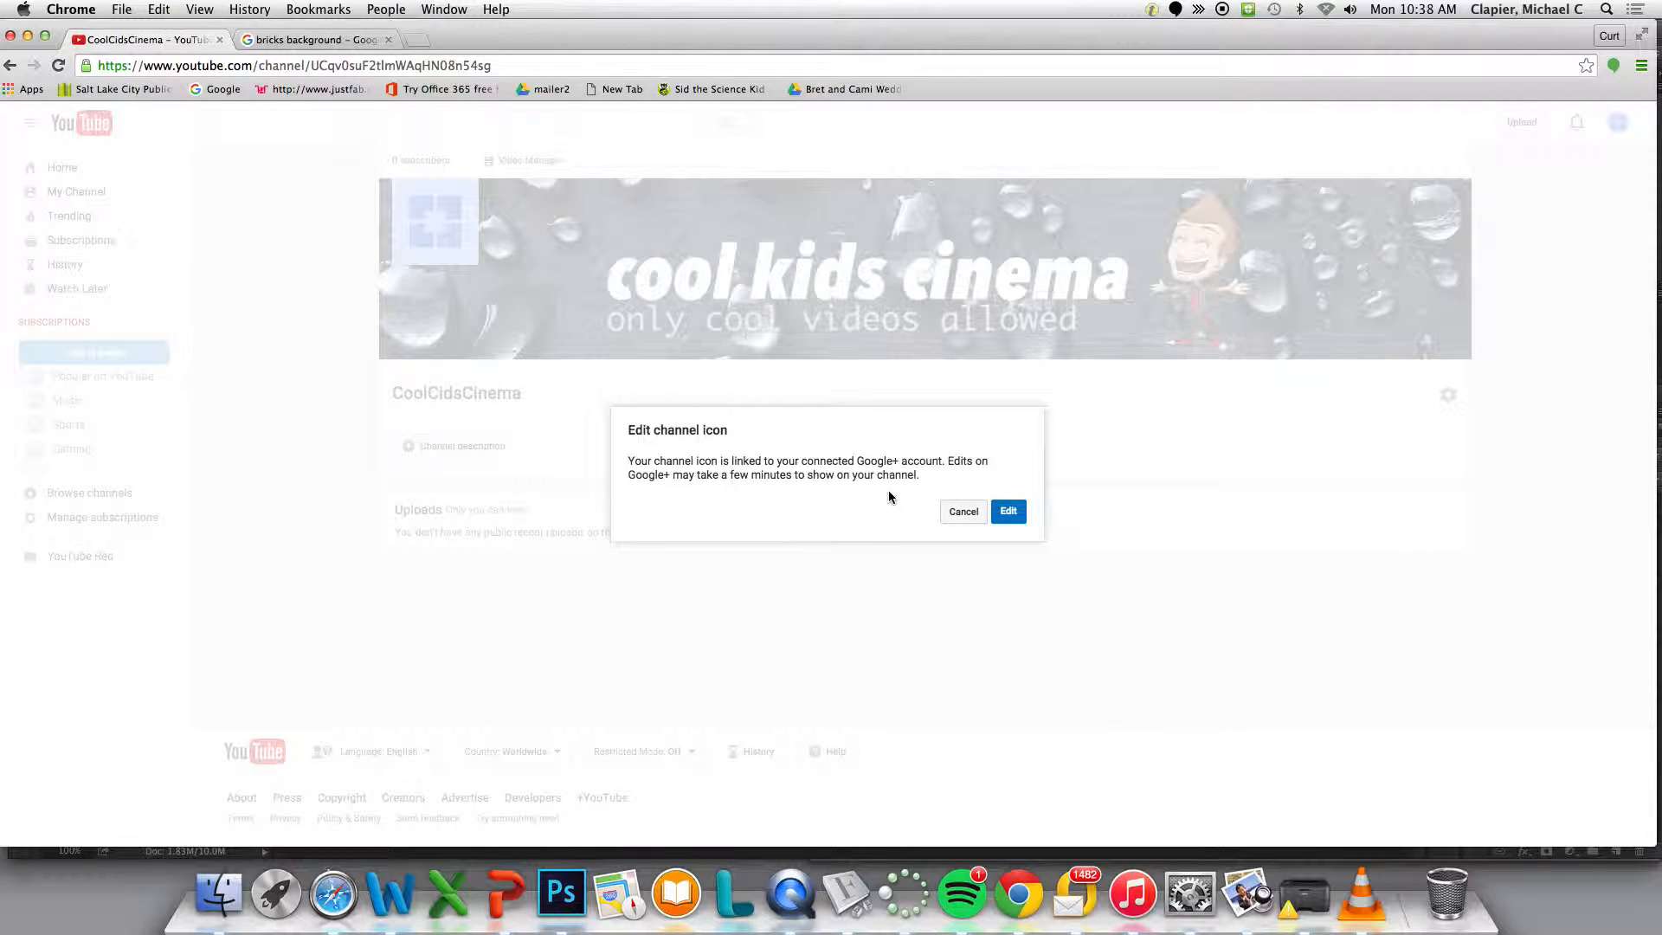
pyautogui.click(1013, 514)
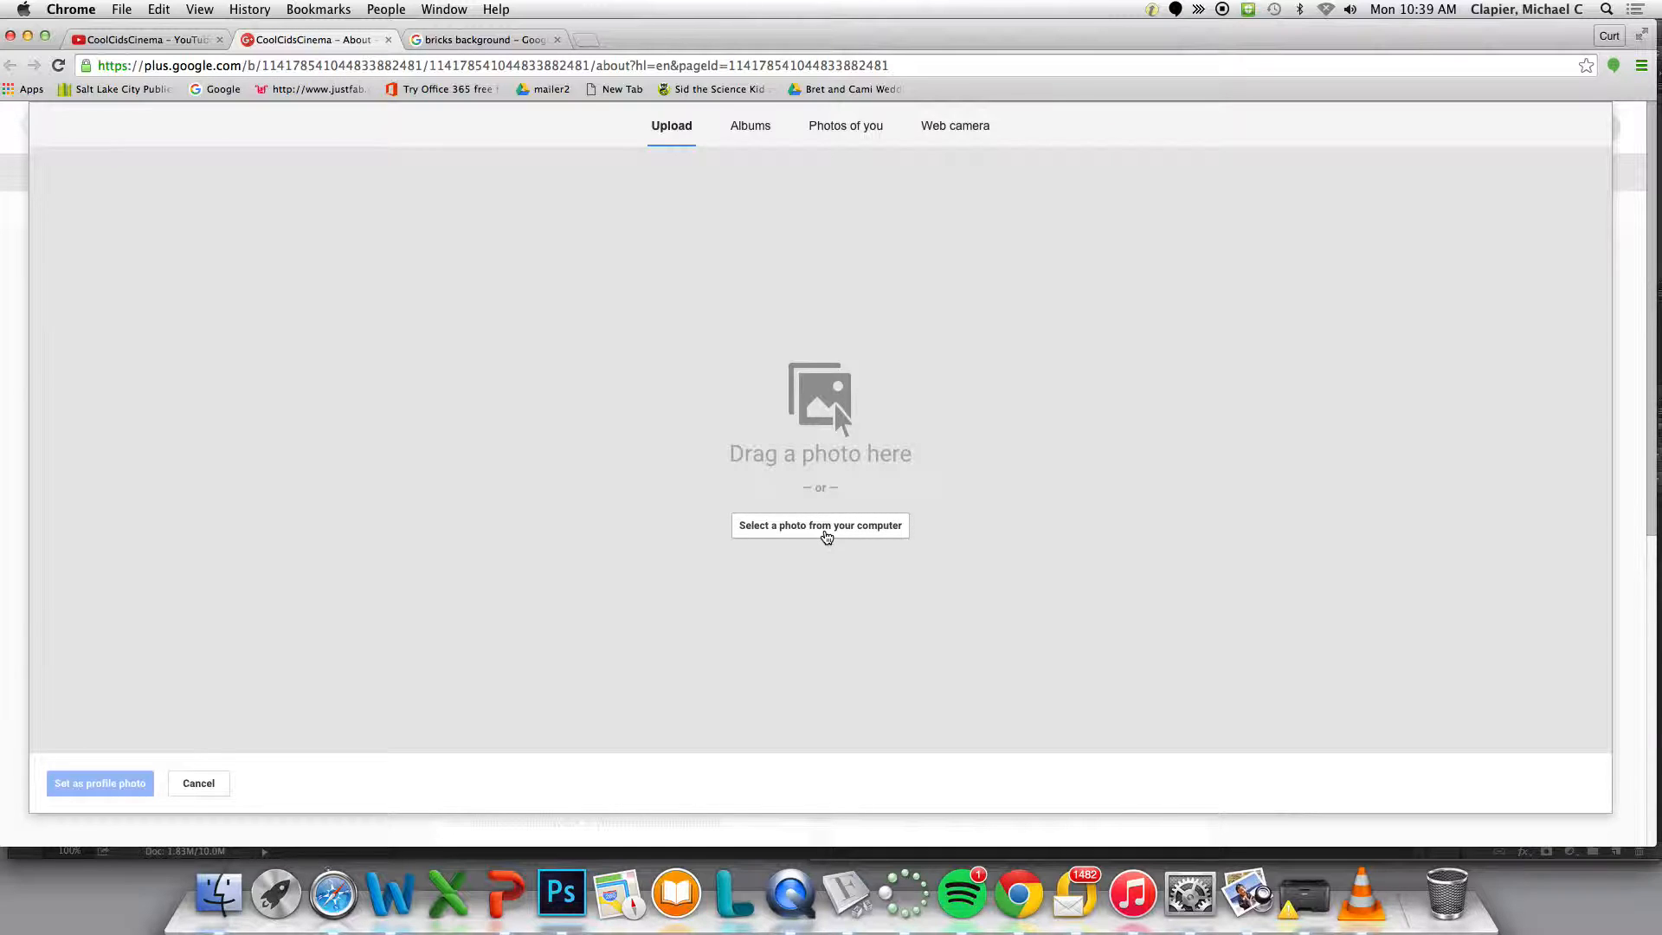
# Upload ProfilePic.jpg from the Videos folder as the new profile photo image
pyautogui.click(827, 537)
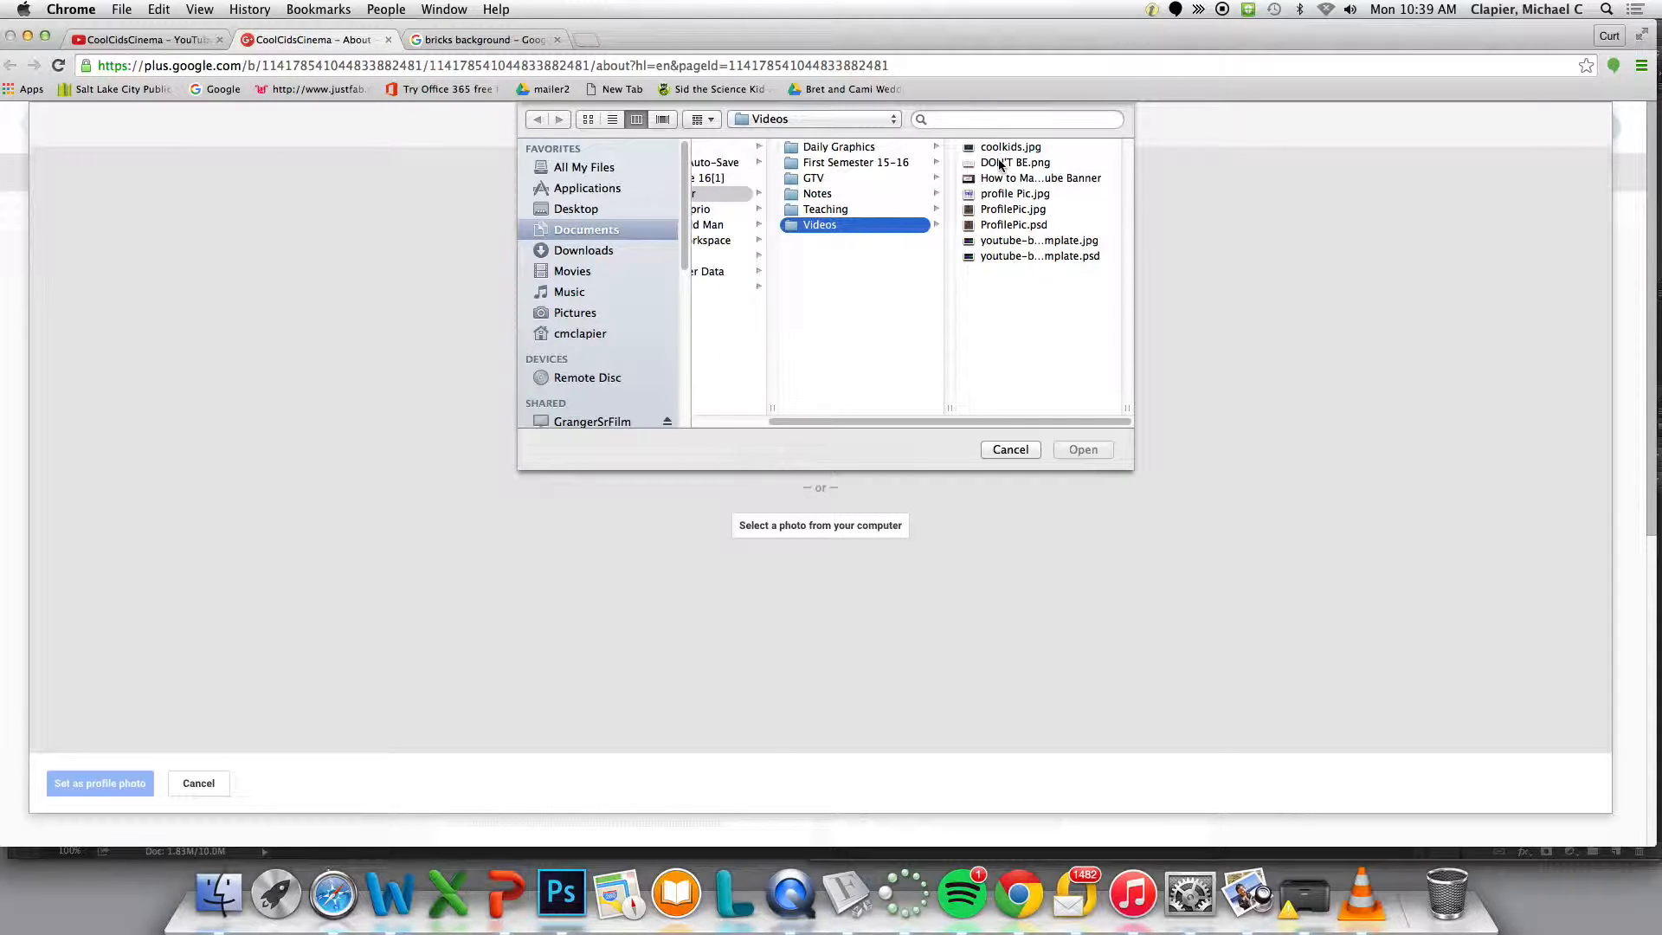
pyautogui.click(706, 199)
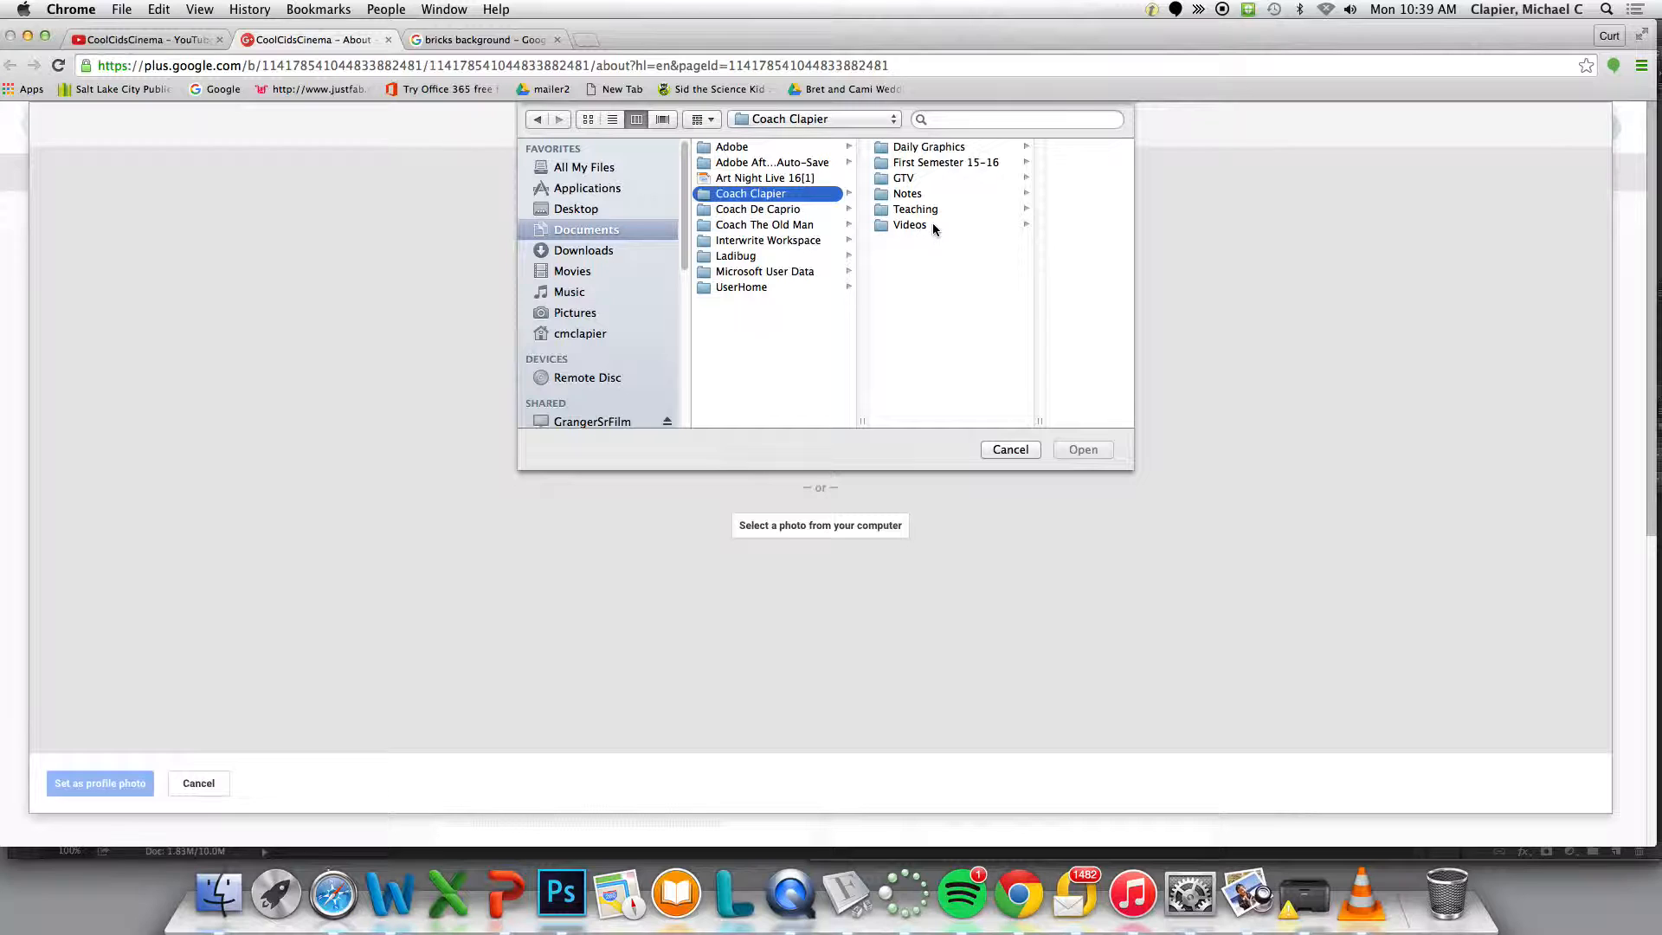
pyautogui.click(912, 226)
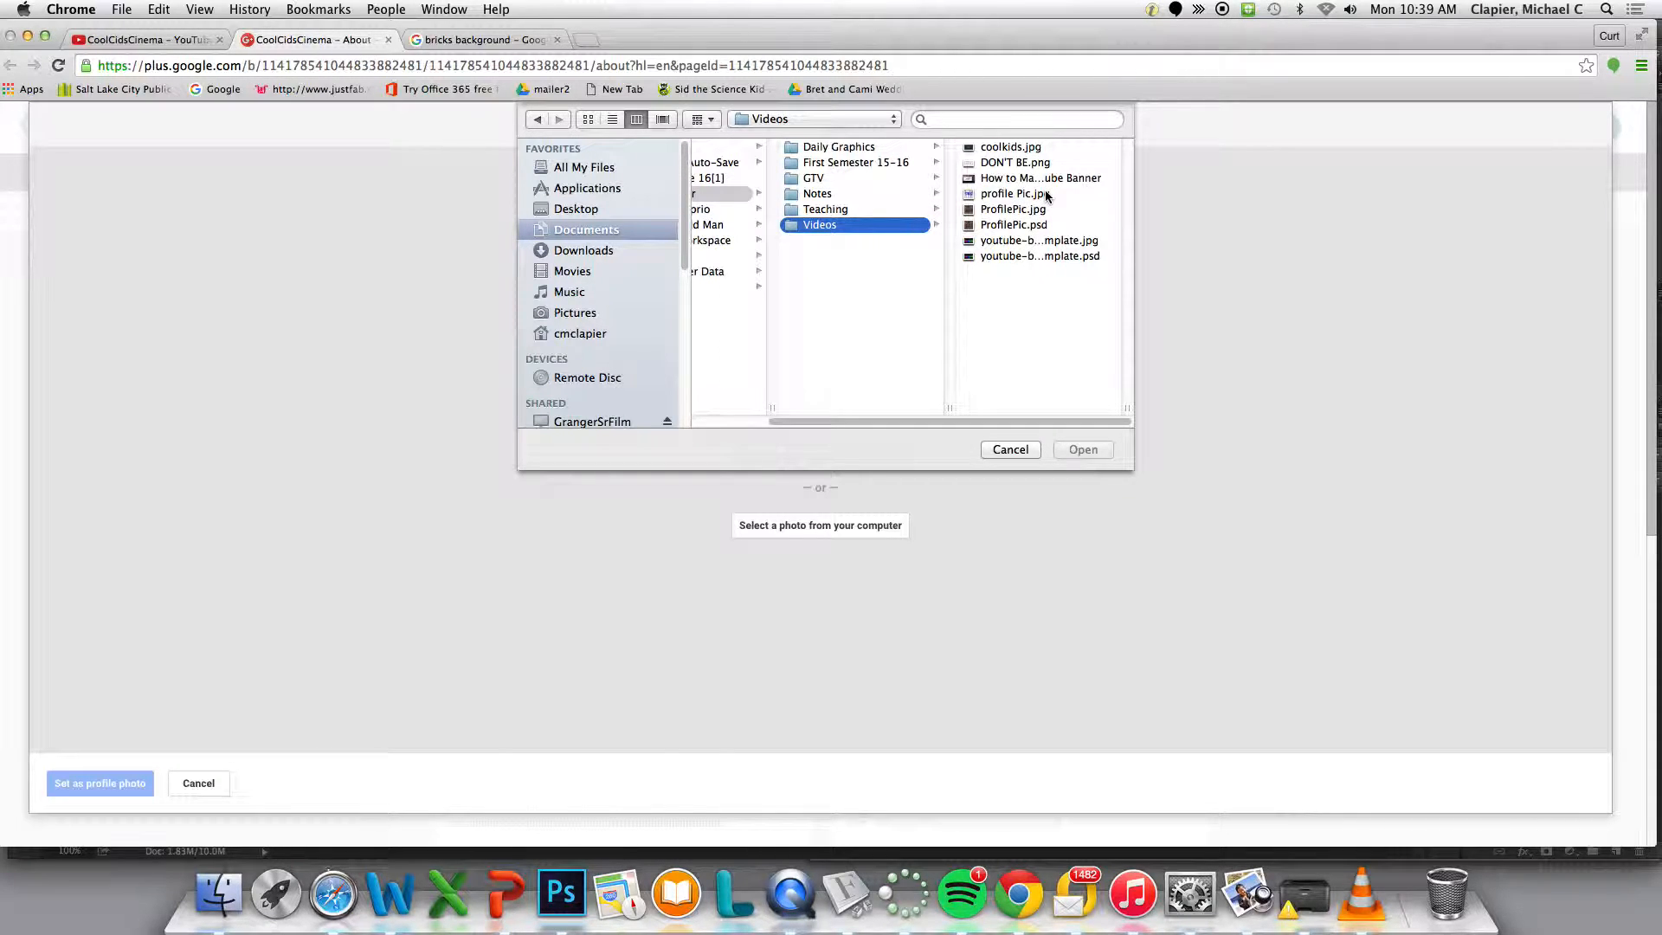
pyautogui.click(987, 197)
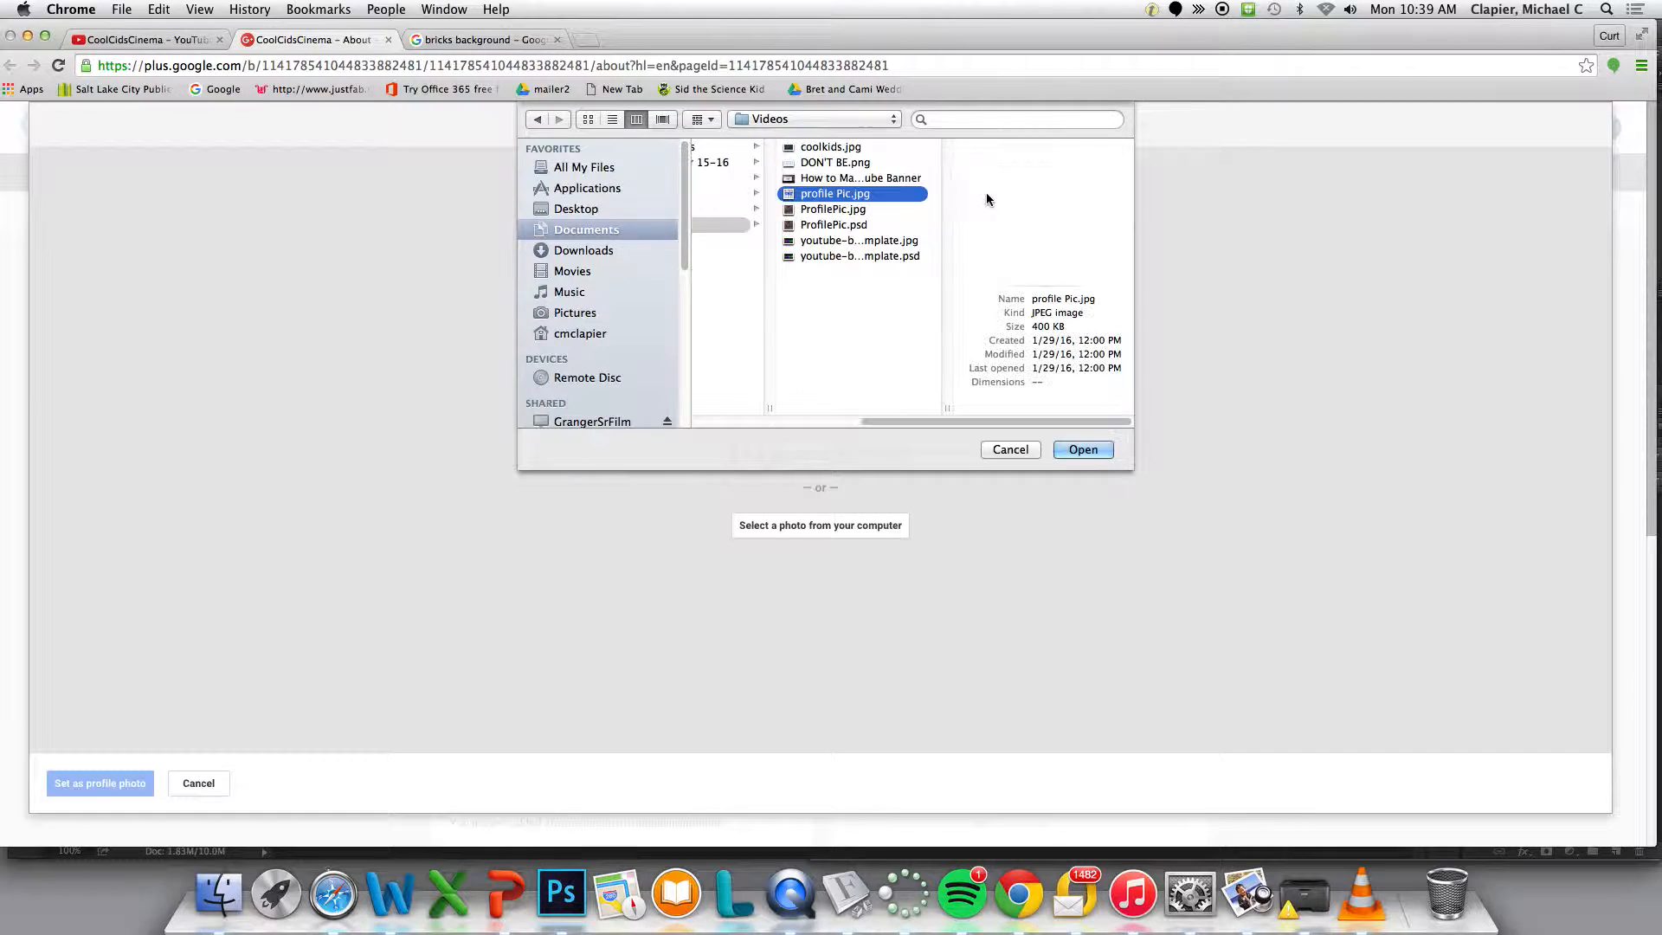
pyautogui.click(860, 210)
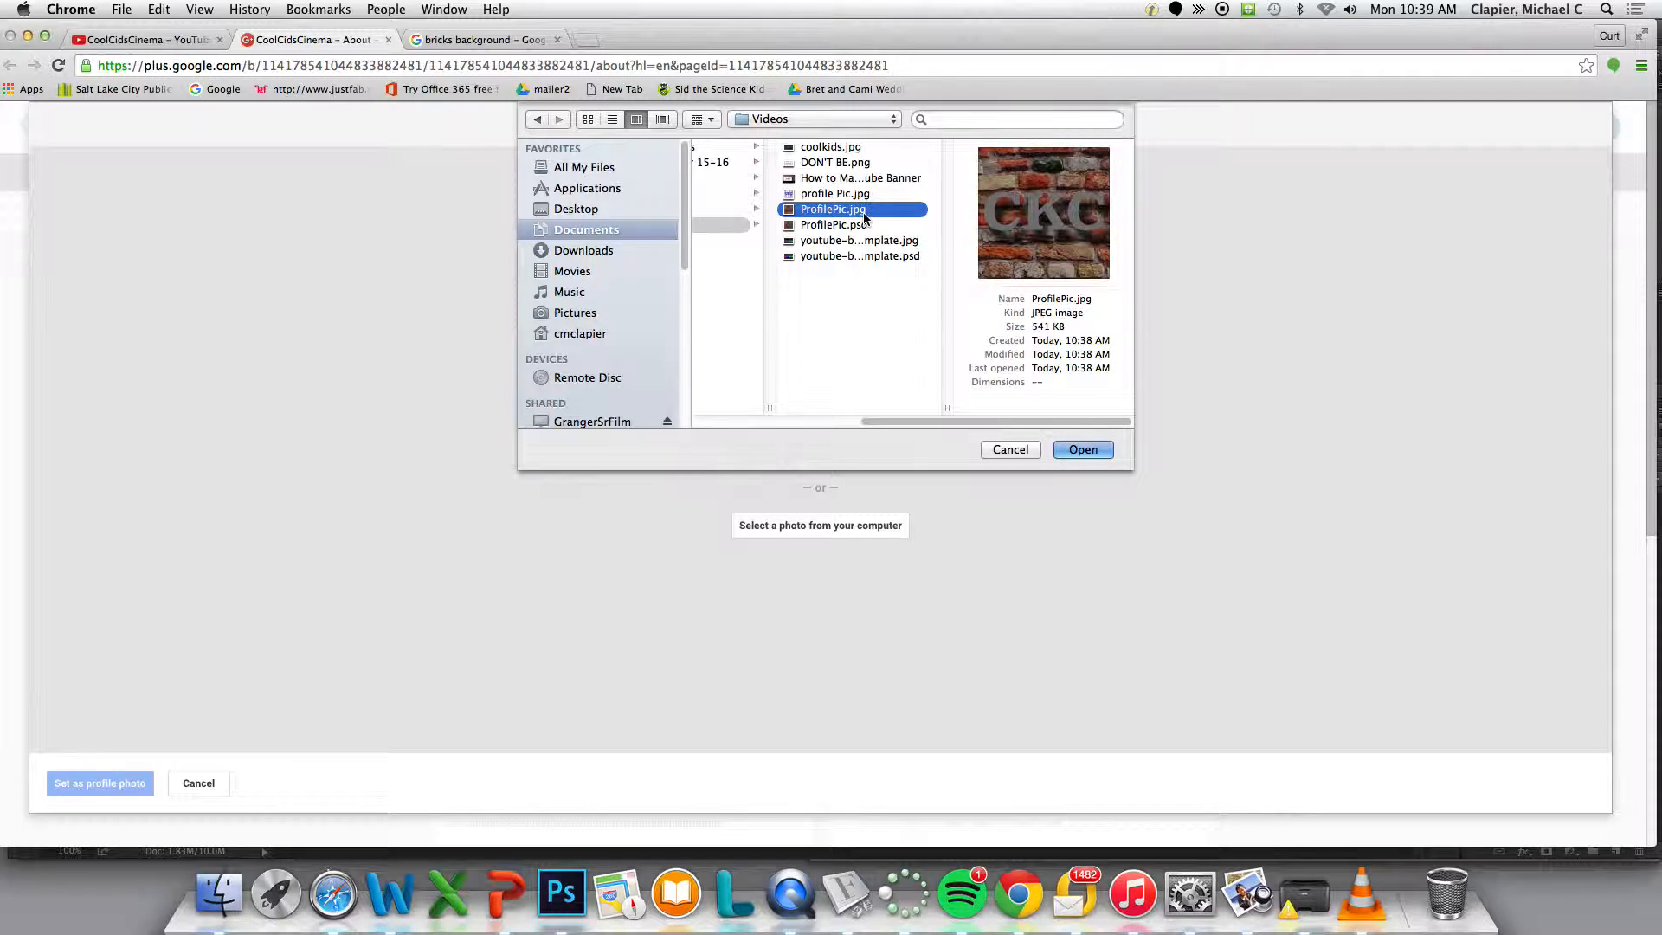
pyautogui.click(1083, 450)
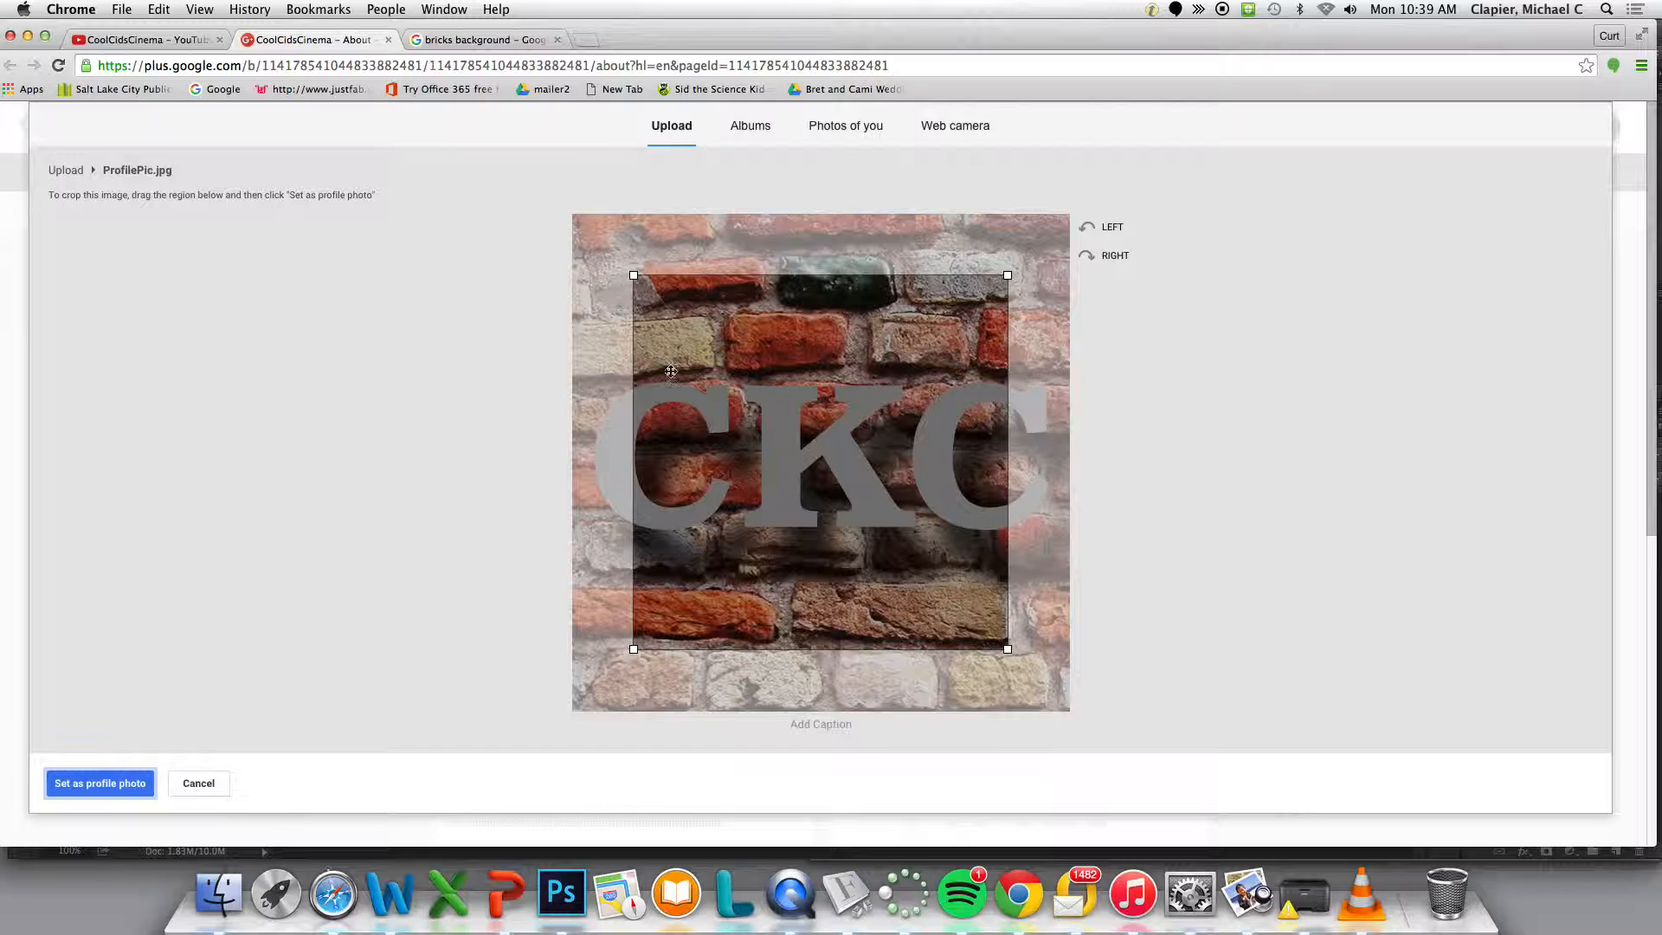
# Extend the crop region to the whole CKC image and set it as the profile photo, sharing it publicly and declining the new Google+ preview
pyautogui.moveTo(792, 389); pyautogui.dragTo(715, 327)
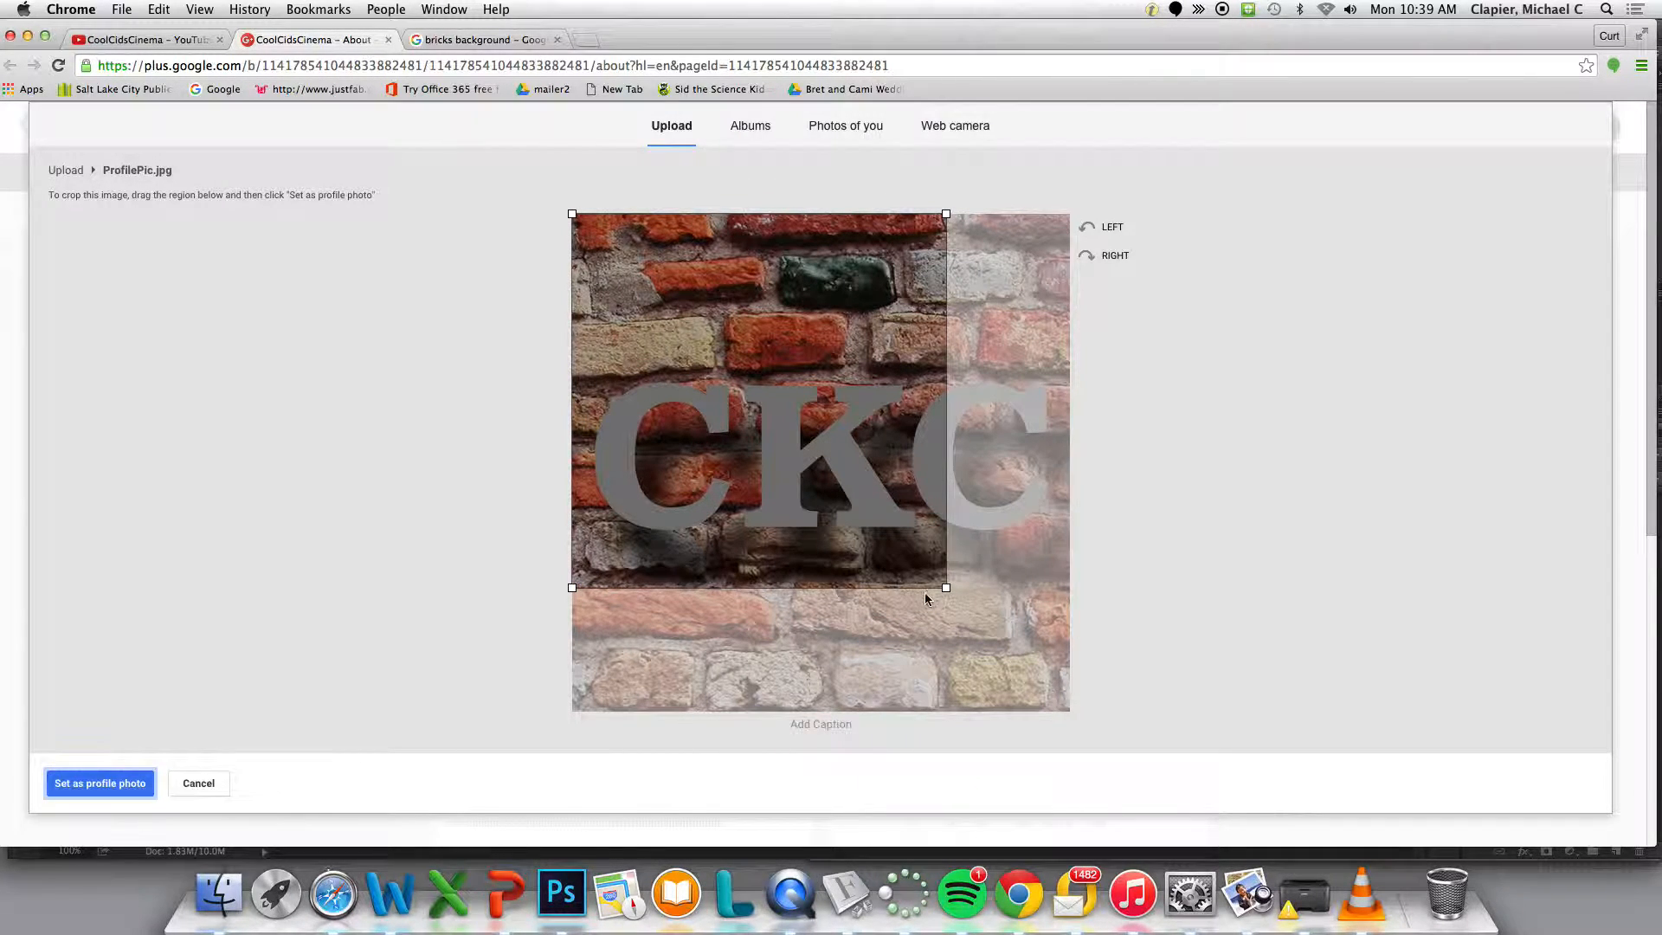
pyautogui.moveTo(947, 589); pyautogui.dragTo(1083, 746)
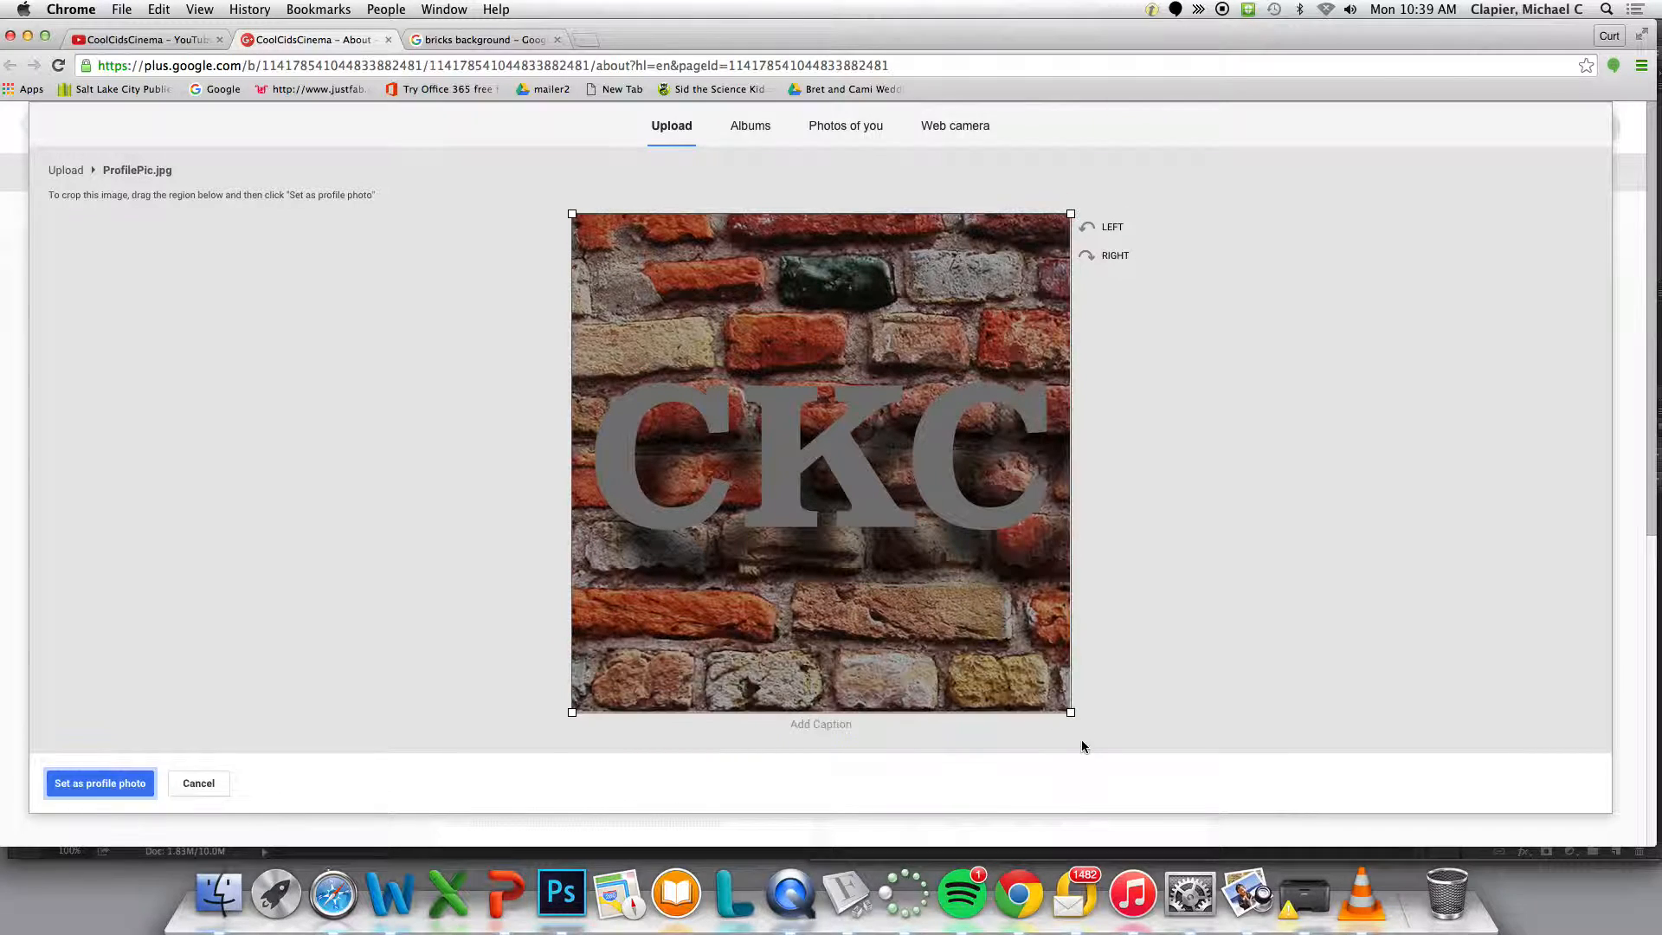
pyautogui.moveTo(1071, 714); pyautogui.dragTo(1144, 746)
pyautogui.click(97, 790)
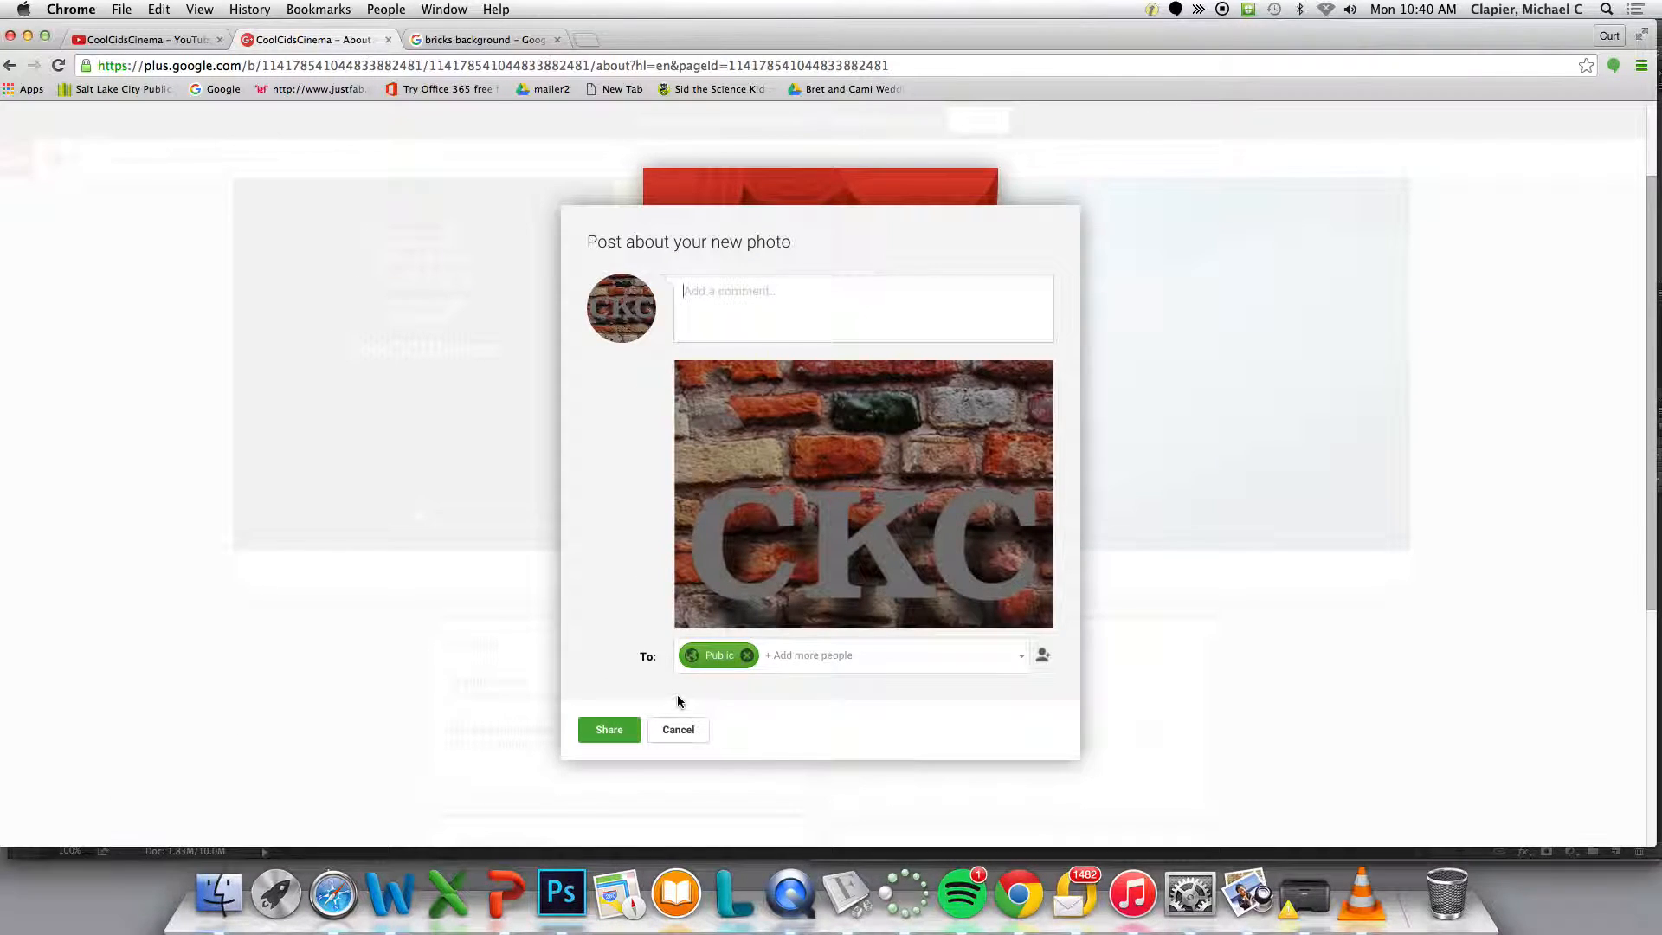
pyautogui.click(610, 734)
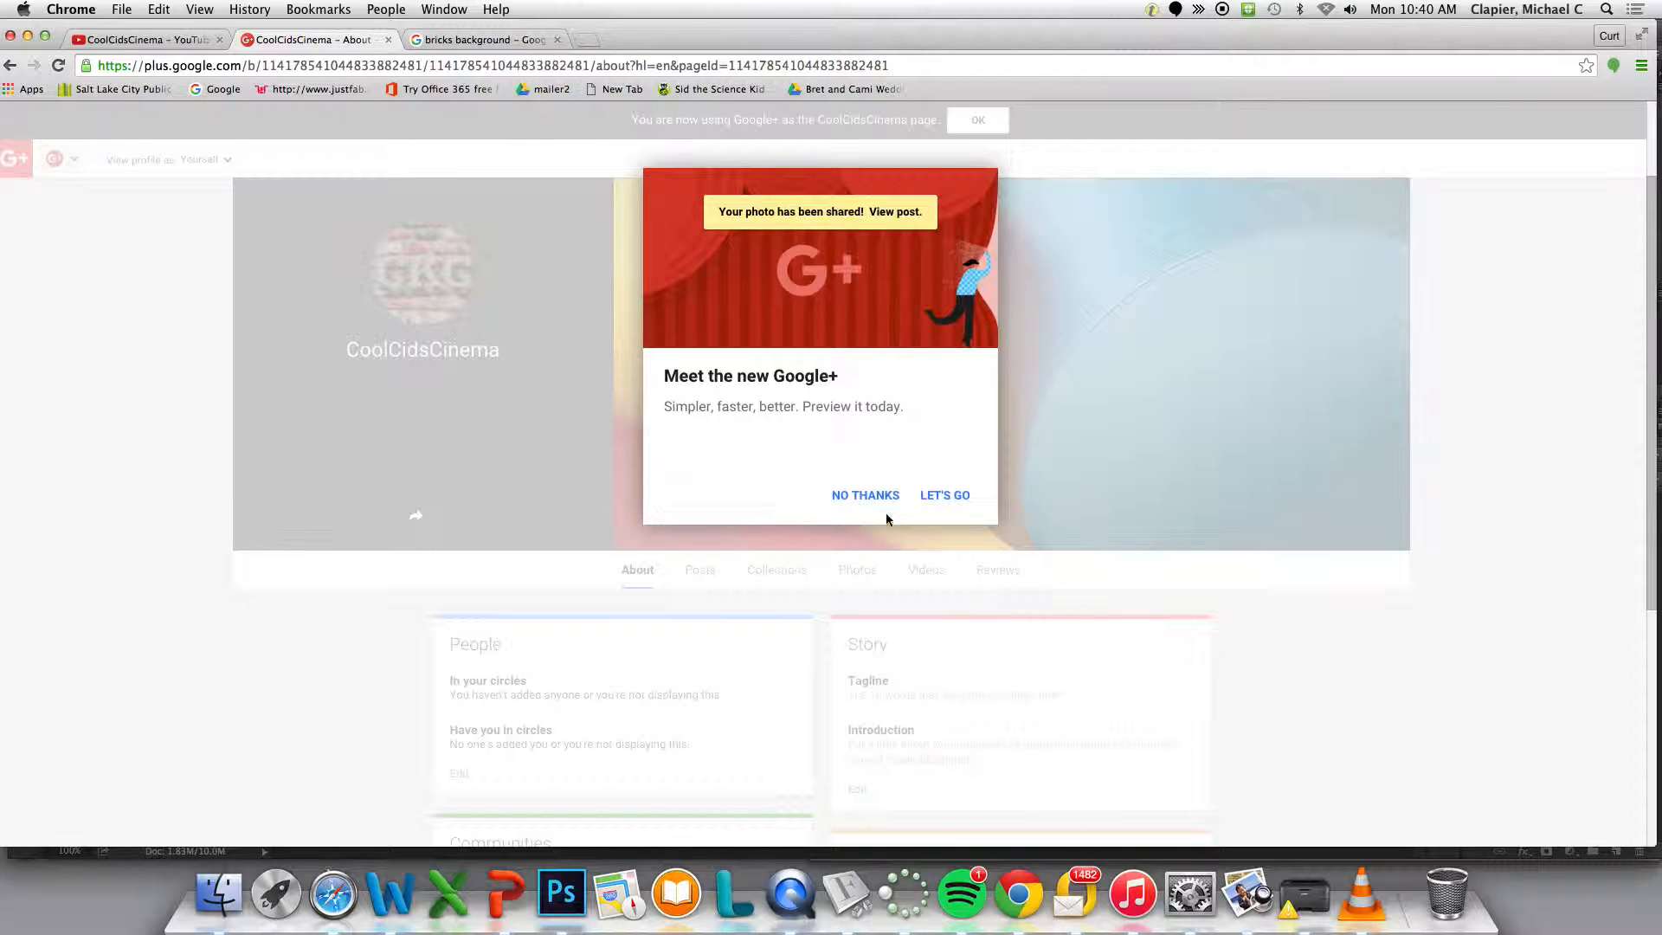
pyautogui.click(868, 502)
# Start changing the Google+ page's cover photo and upload coolkids.jpg from the Videos folder
pyautogui.moveTo(670, 364)
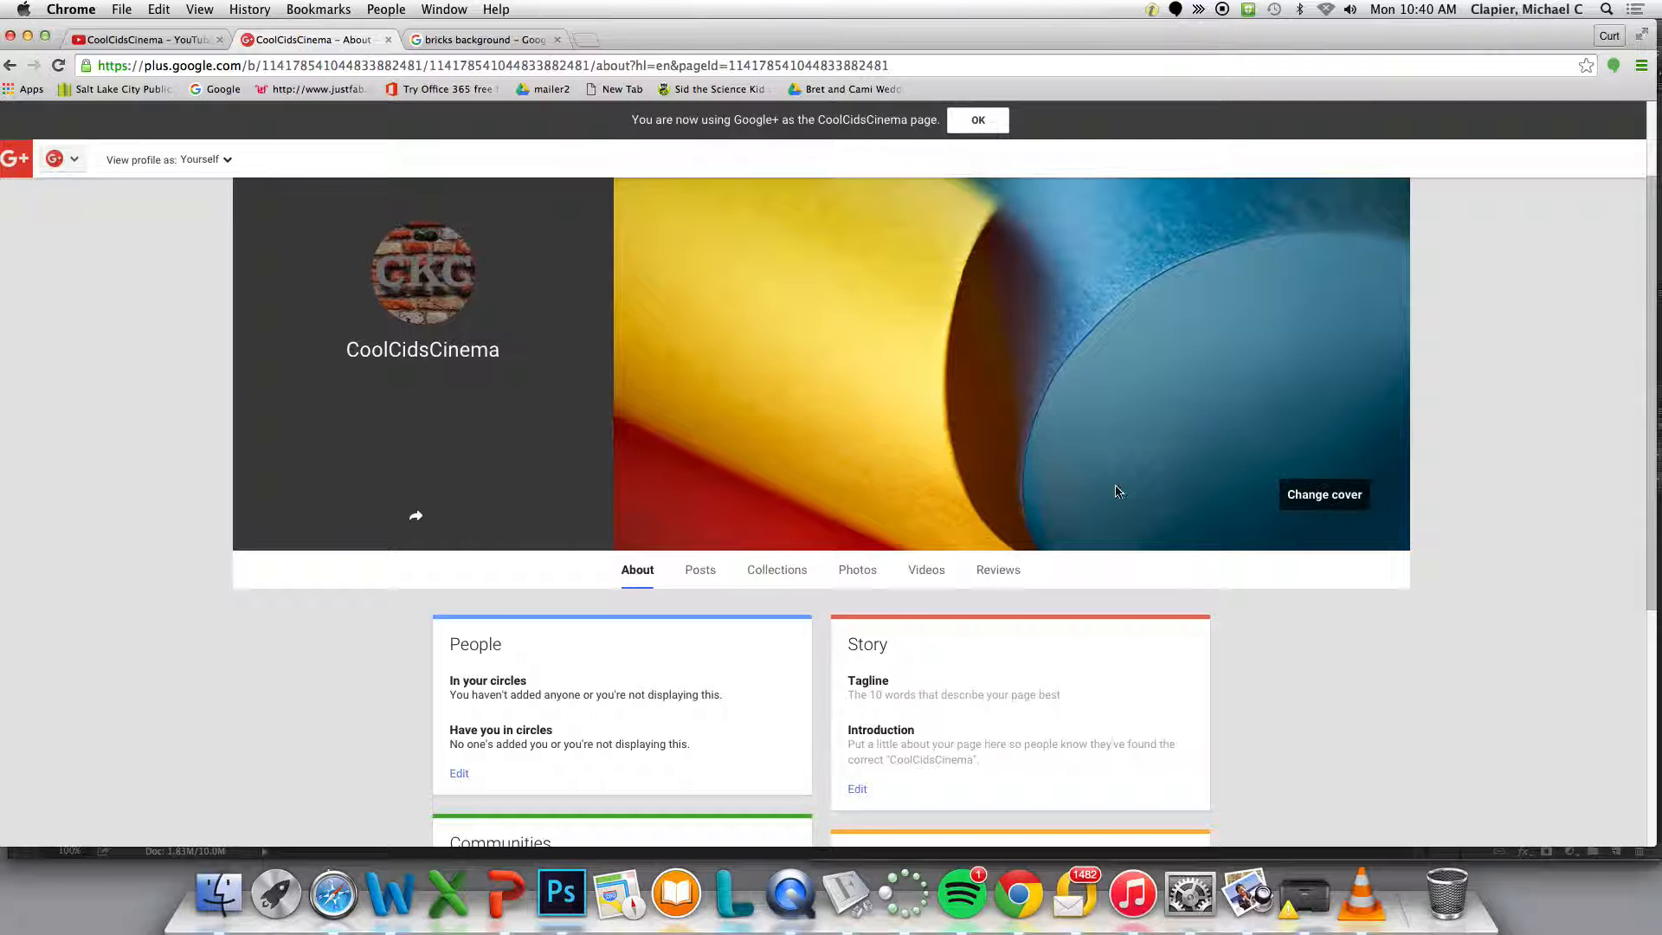
pyautogui.moveTo(866, 332)
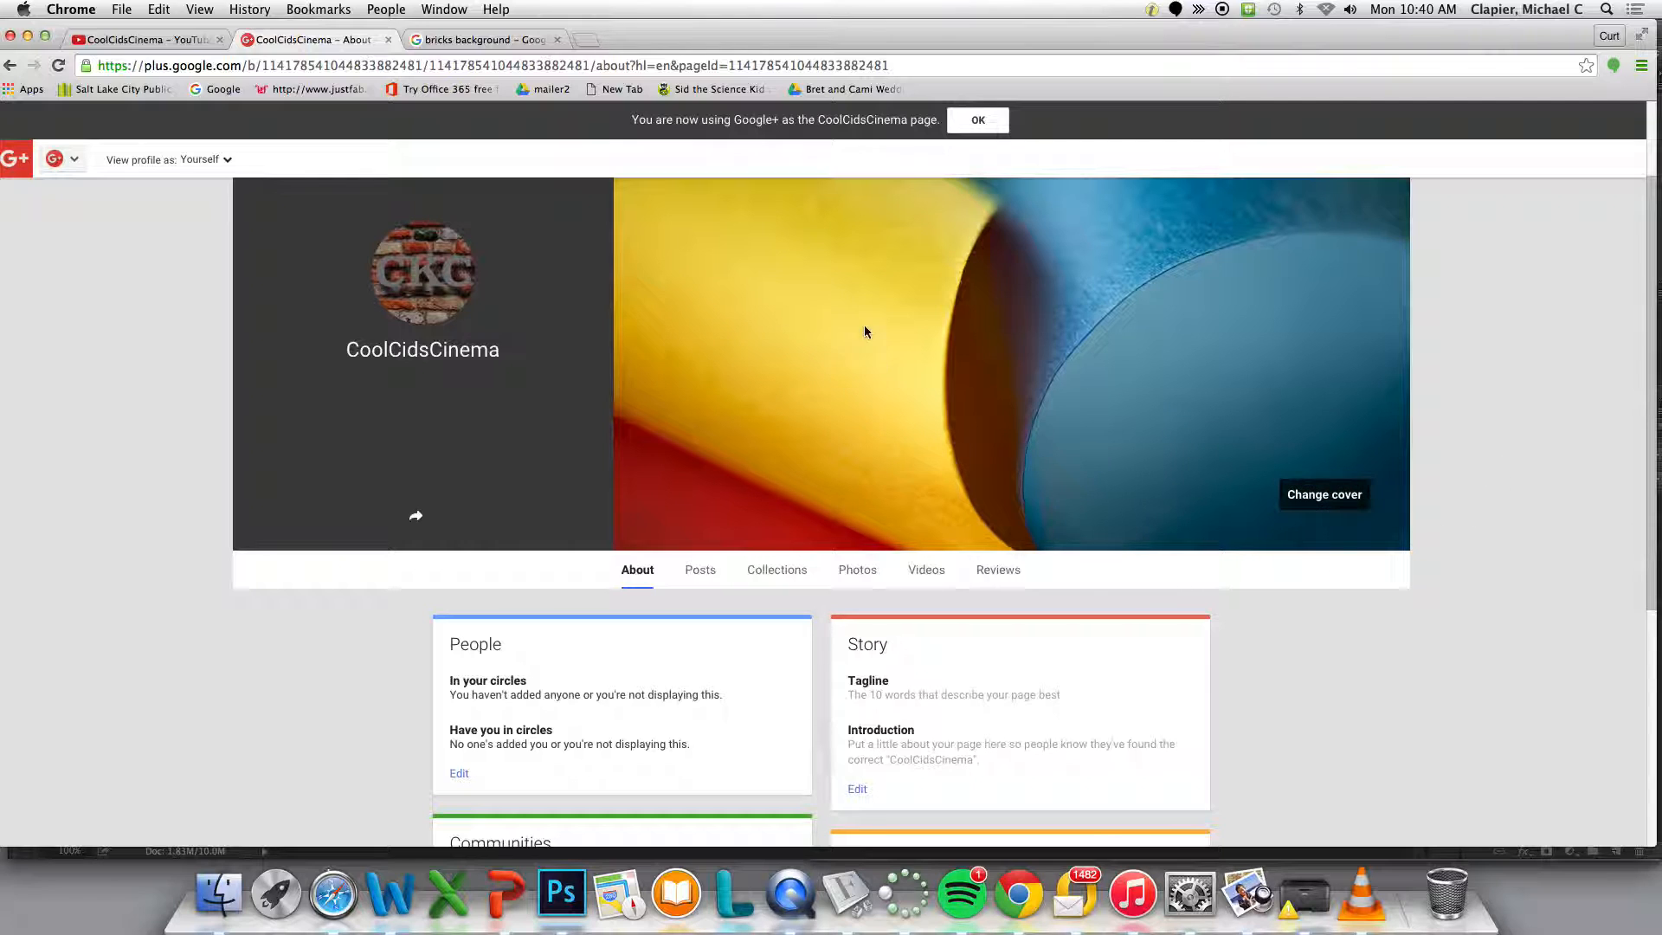
pyautogui.click(1346, 507)
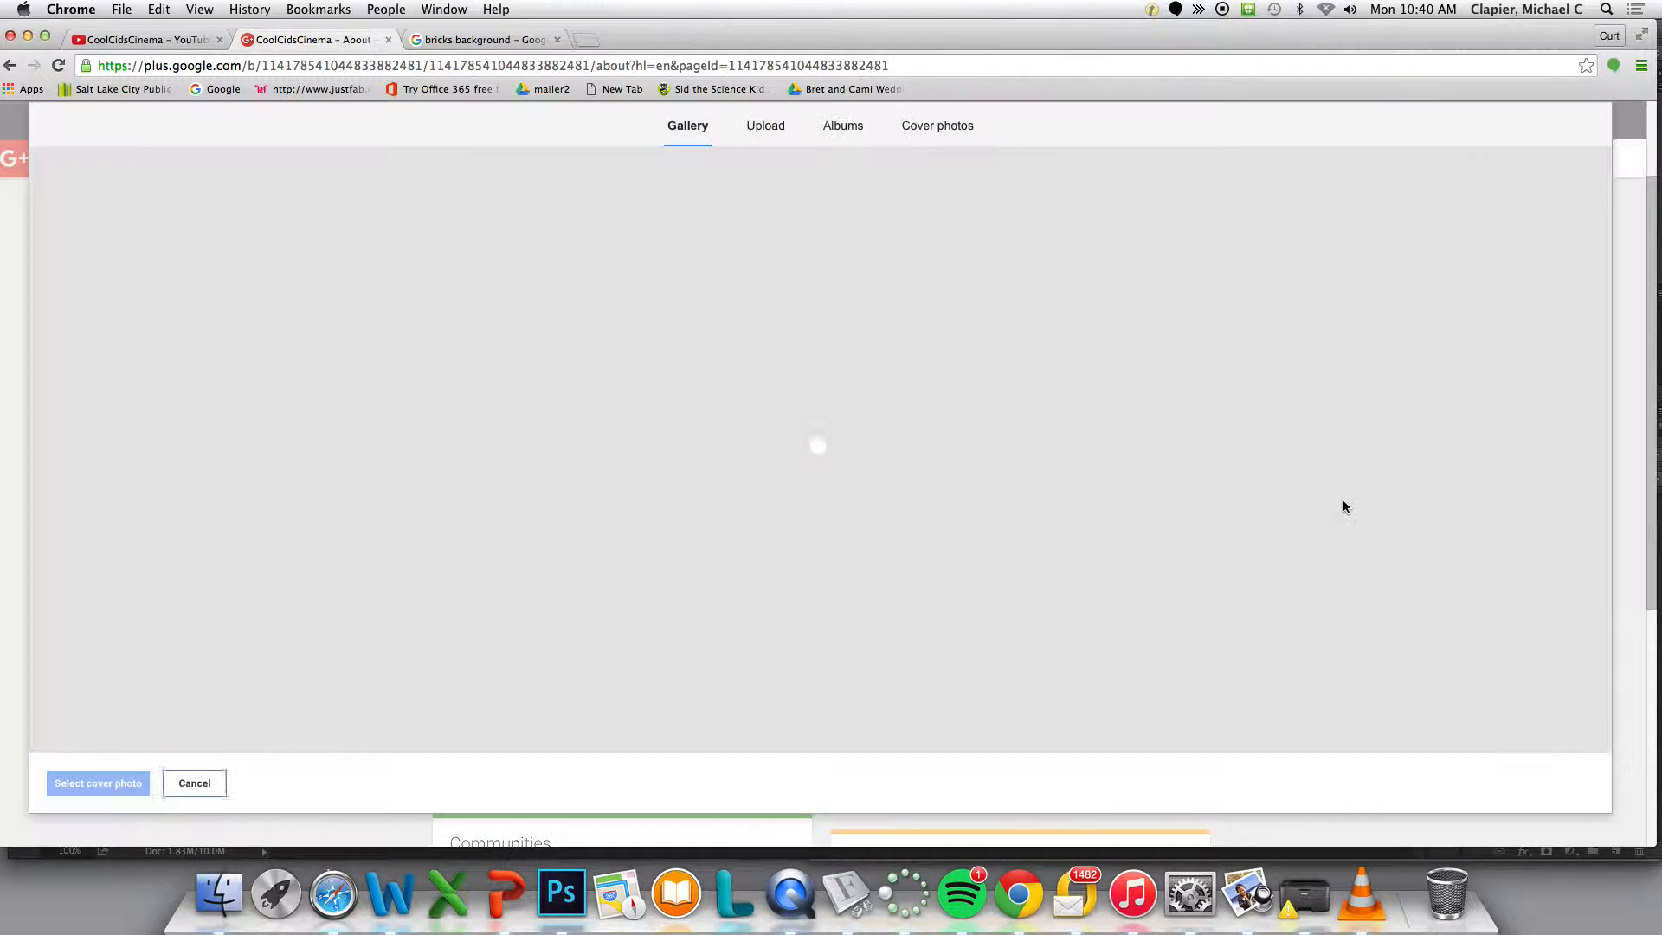
pyautogui.click(762, 130)
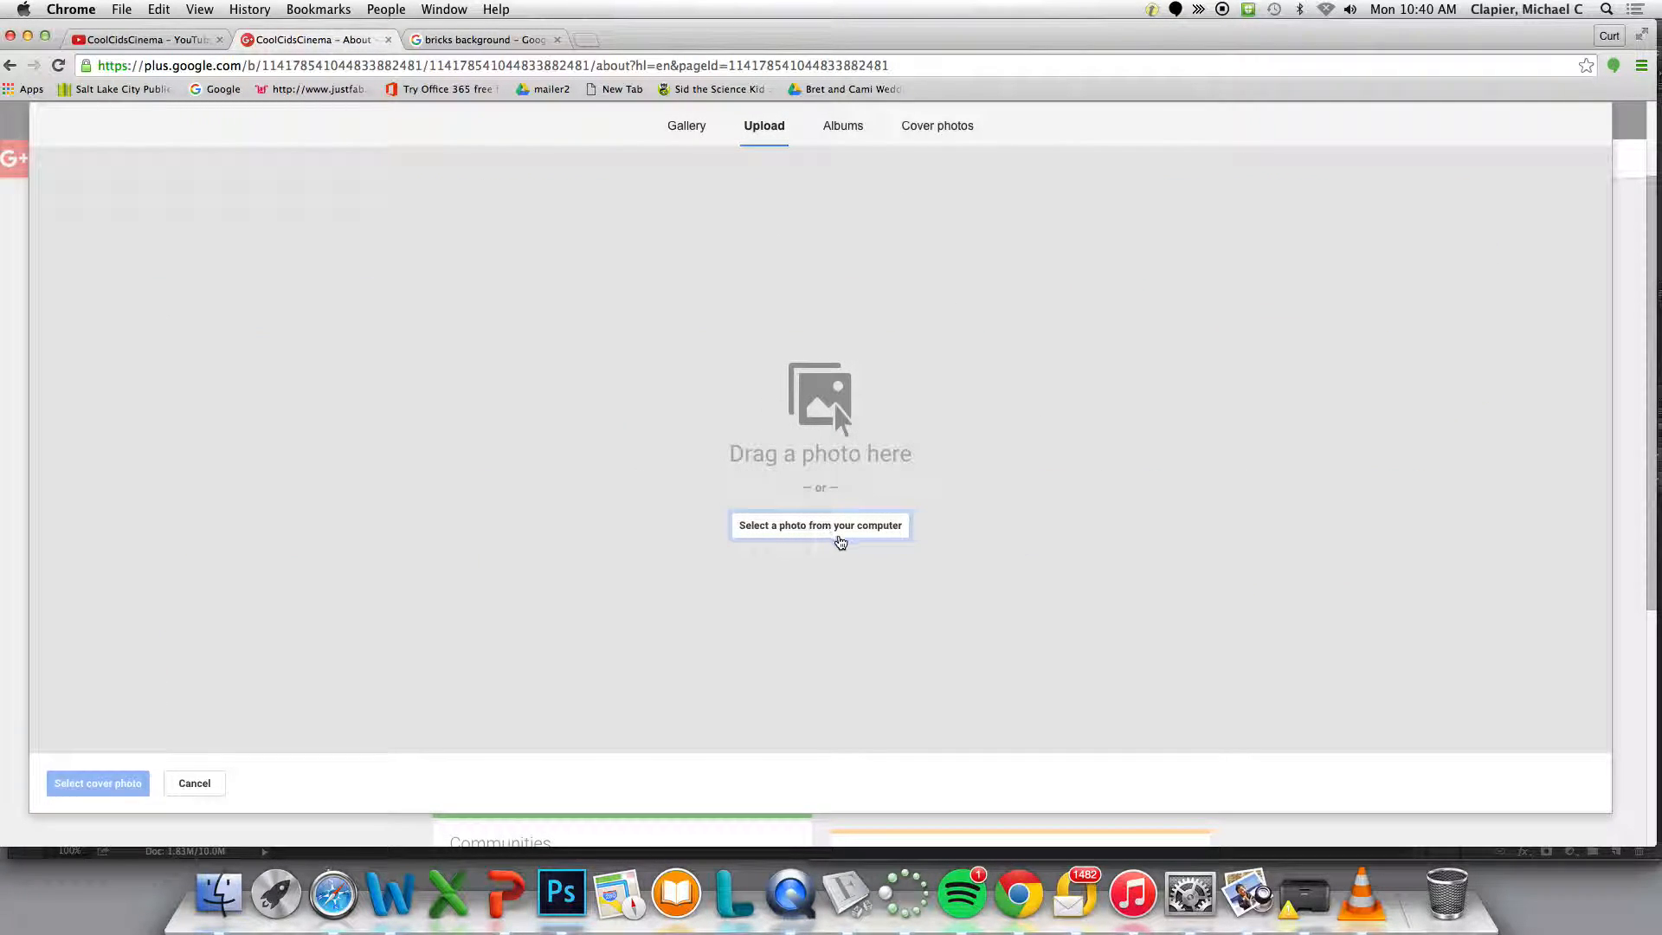
pyautogui.click(846, 534)
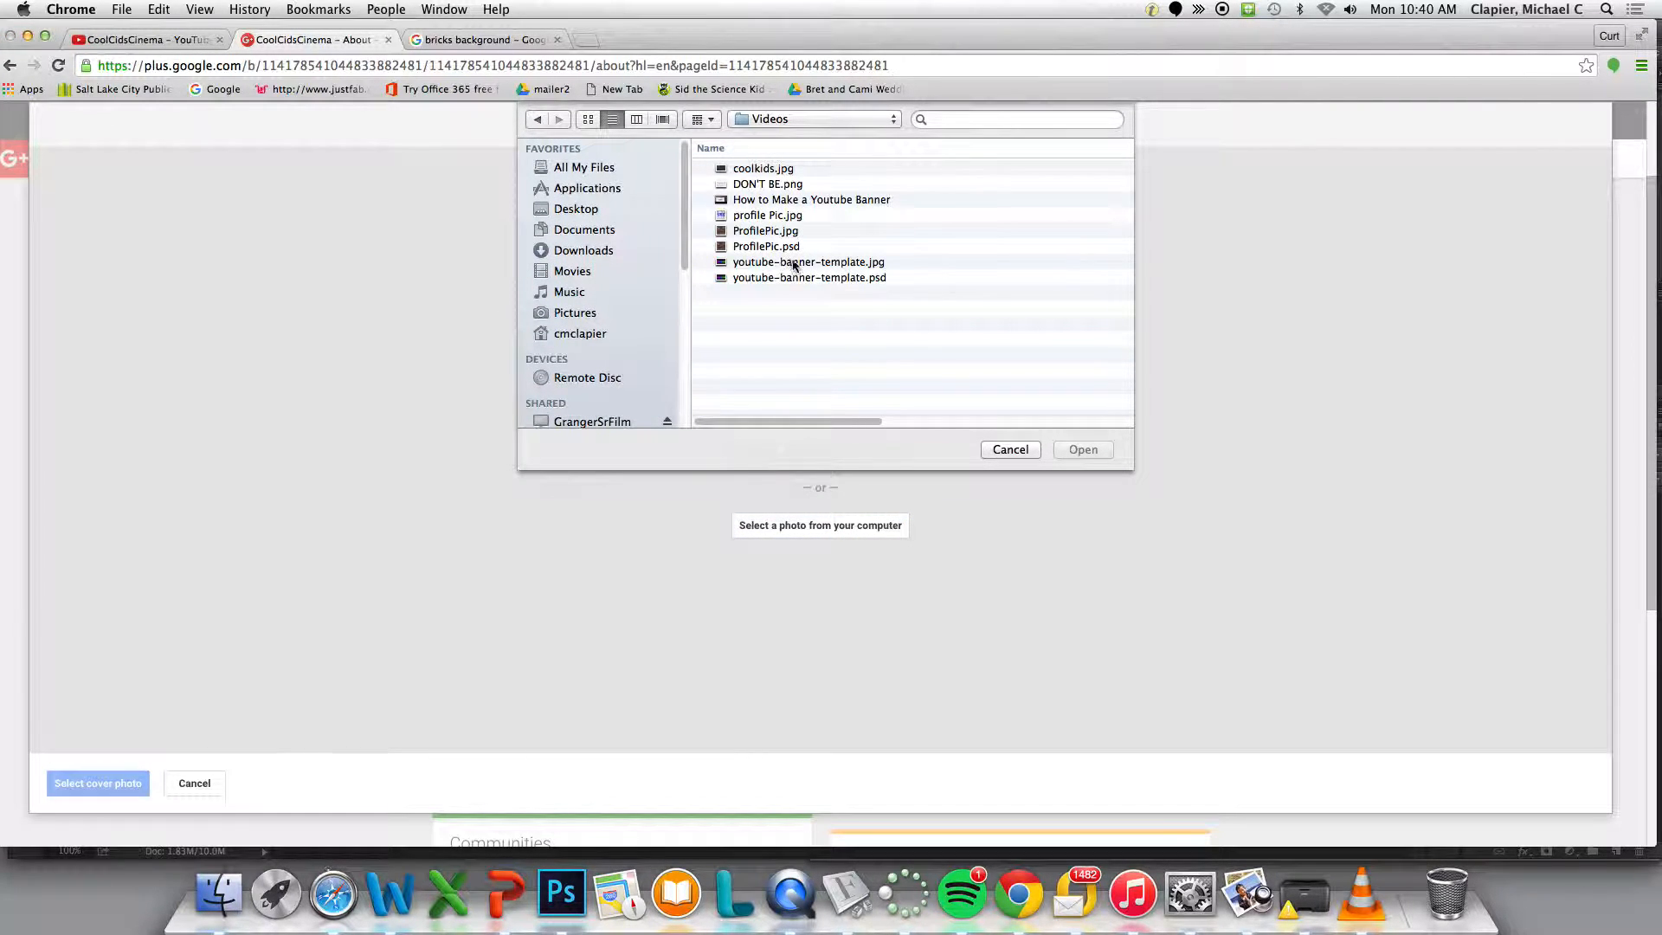
pyautogui.click(783, 184)
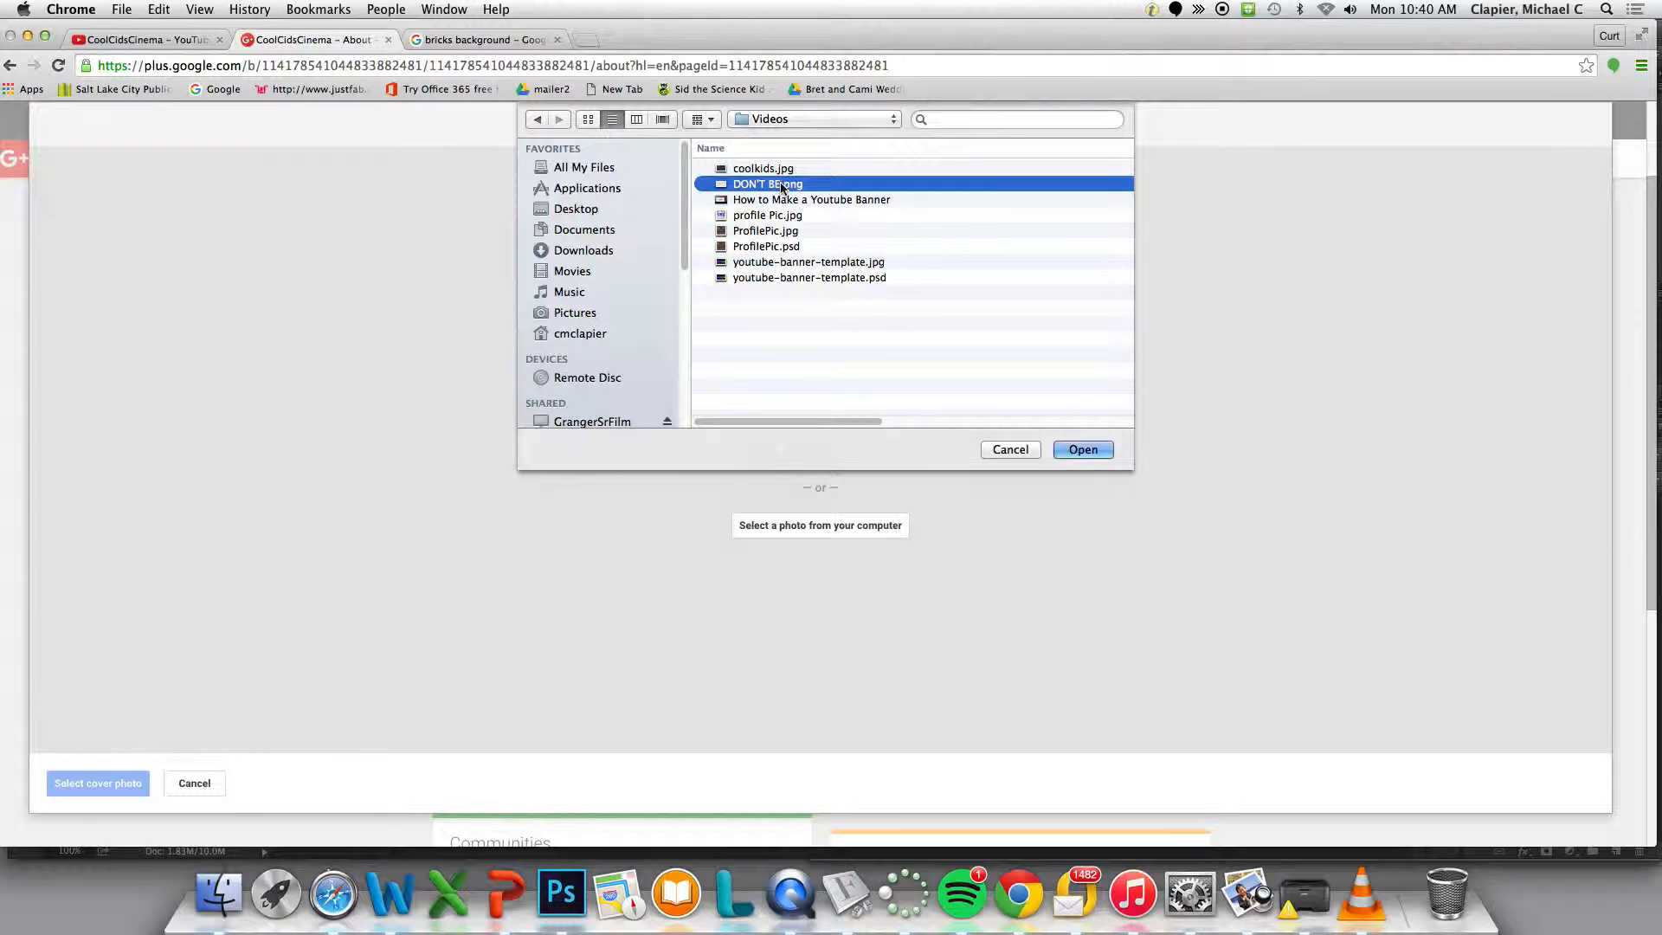
pyautogui.click(765, 170)
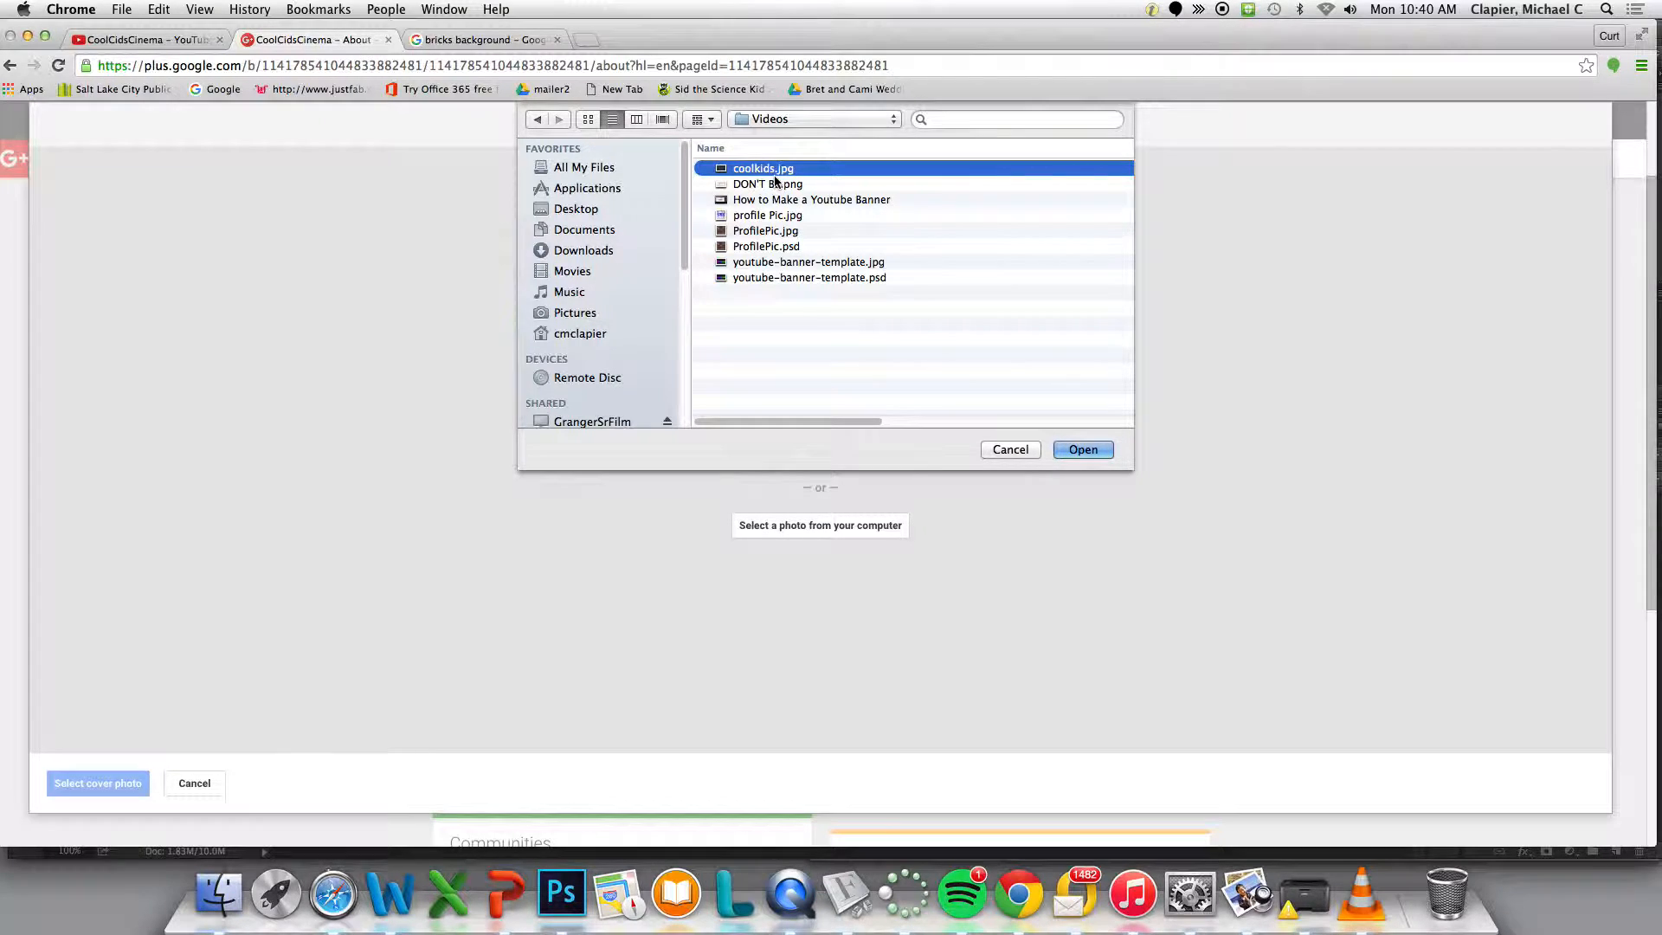
pyautogui.click(1092, 450)
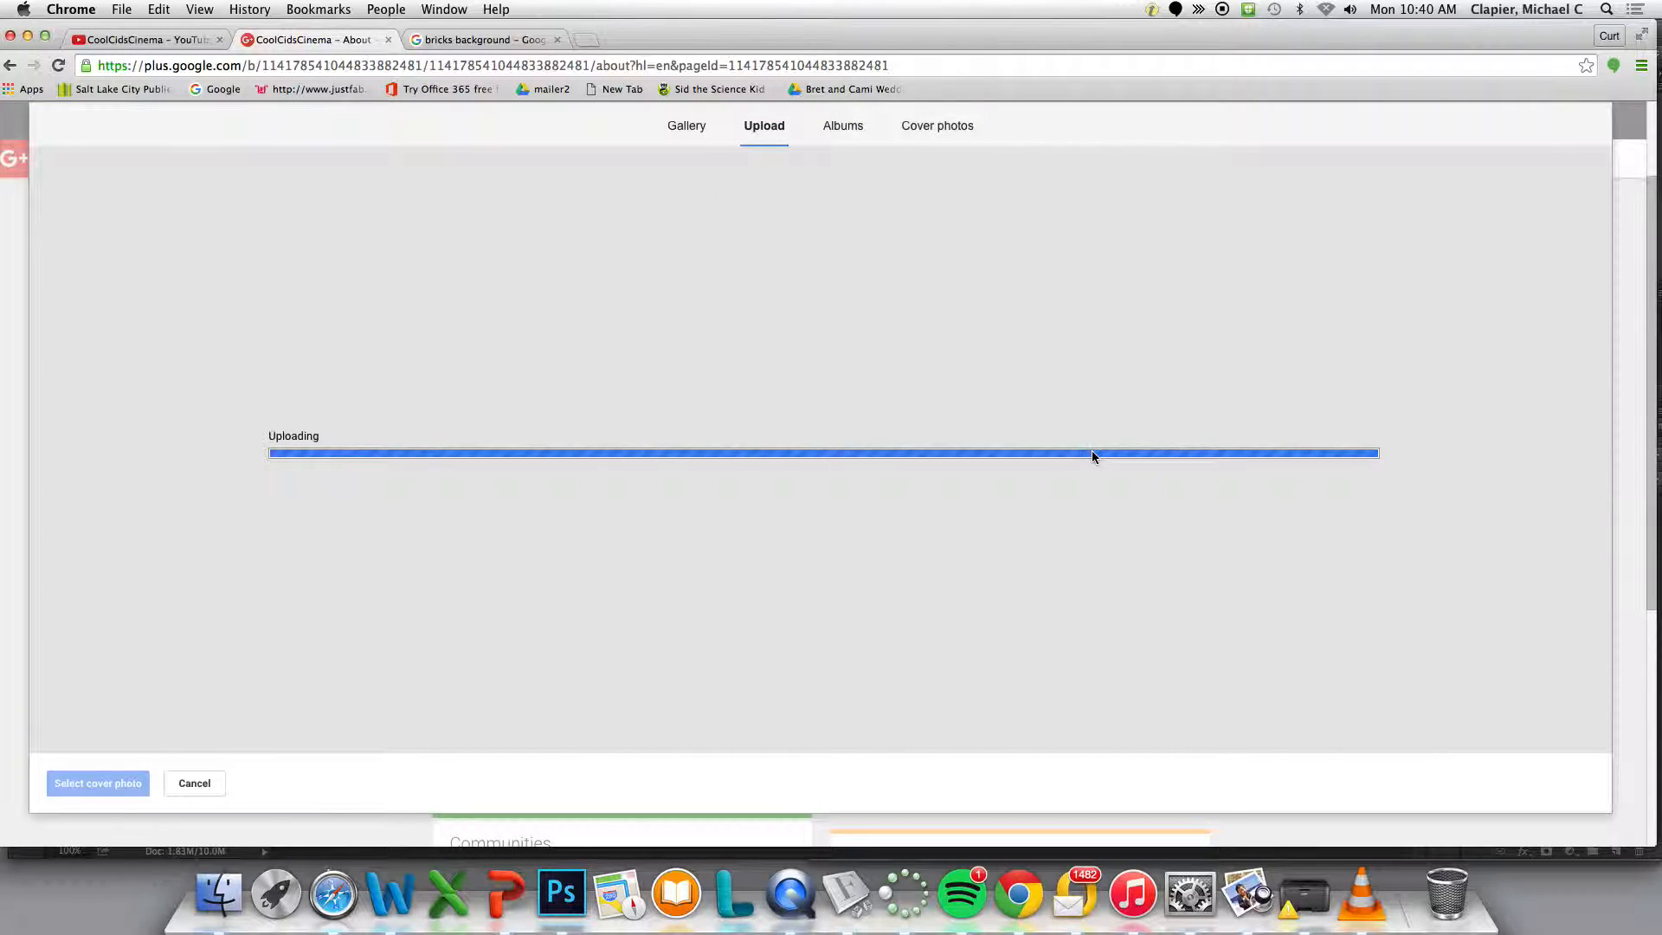
# Extend the crop region to the whole cool kids cinema image and set it as the cover photo
pyautogui.moveTo(883, 454); pyautogui.dragTo(747, 365)
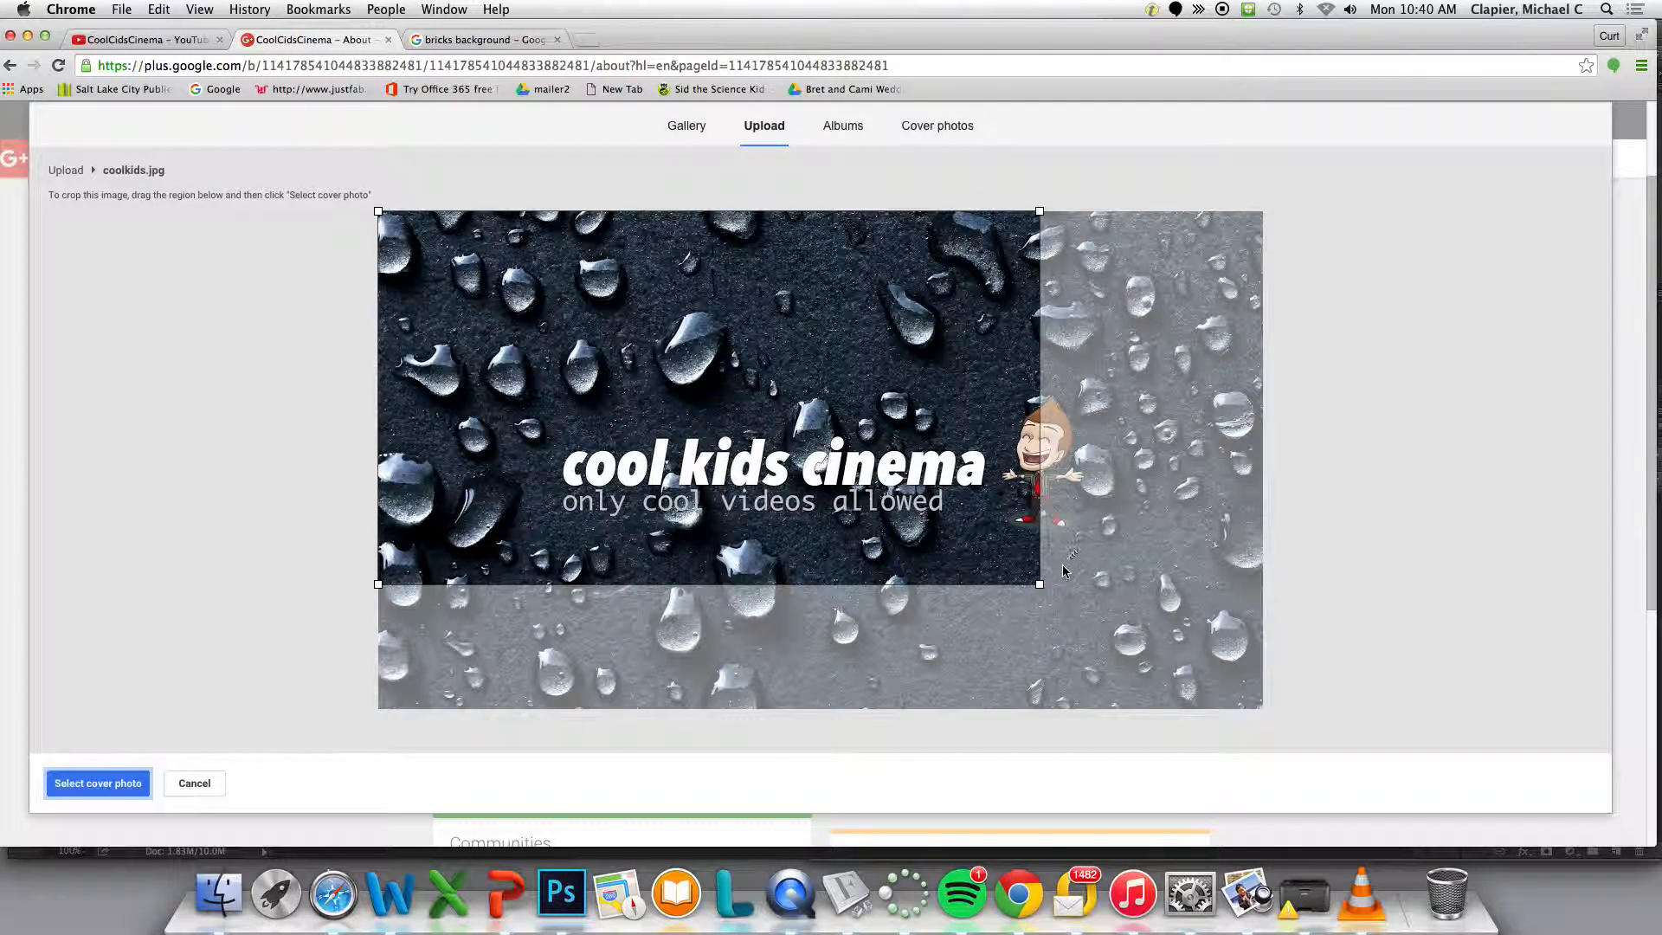
pyautogui.moveTo(1040, 584); pyautogui.dragTo(1296, 726)
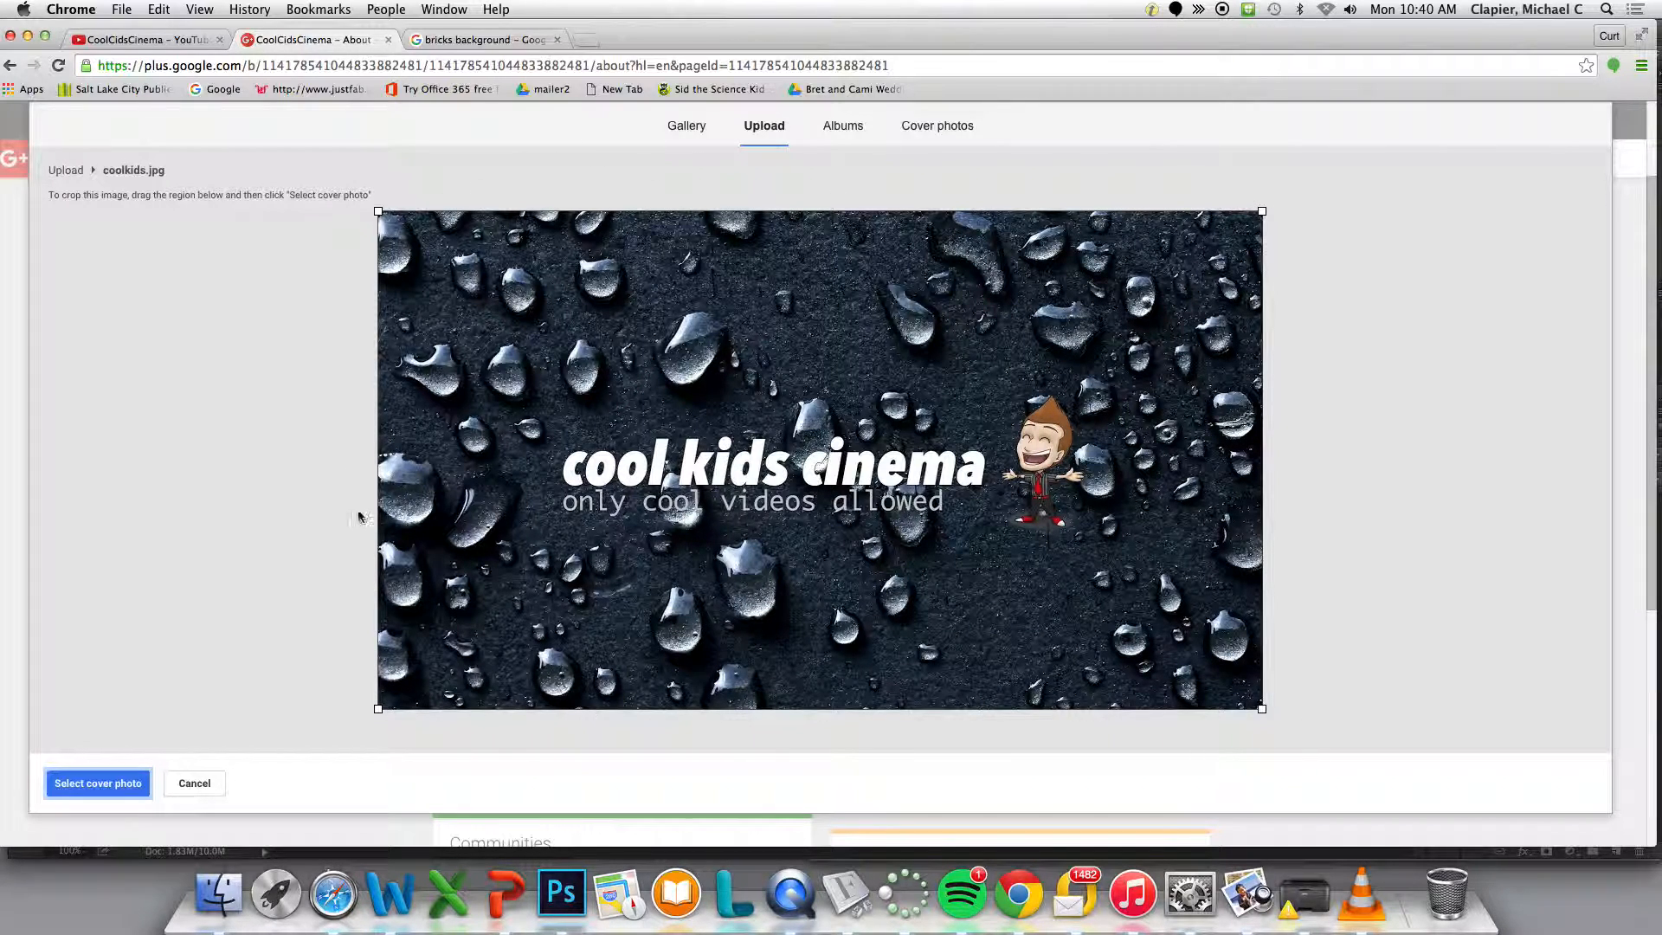
pyautogui.click(84, 784)
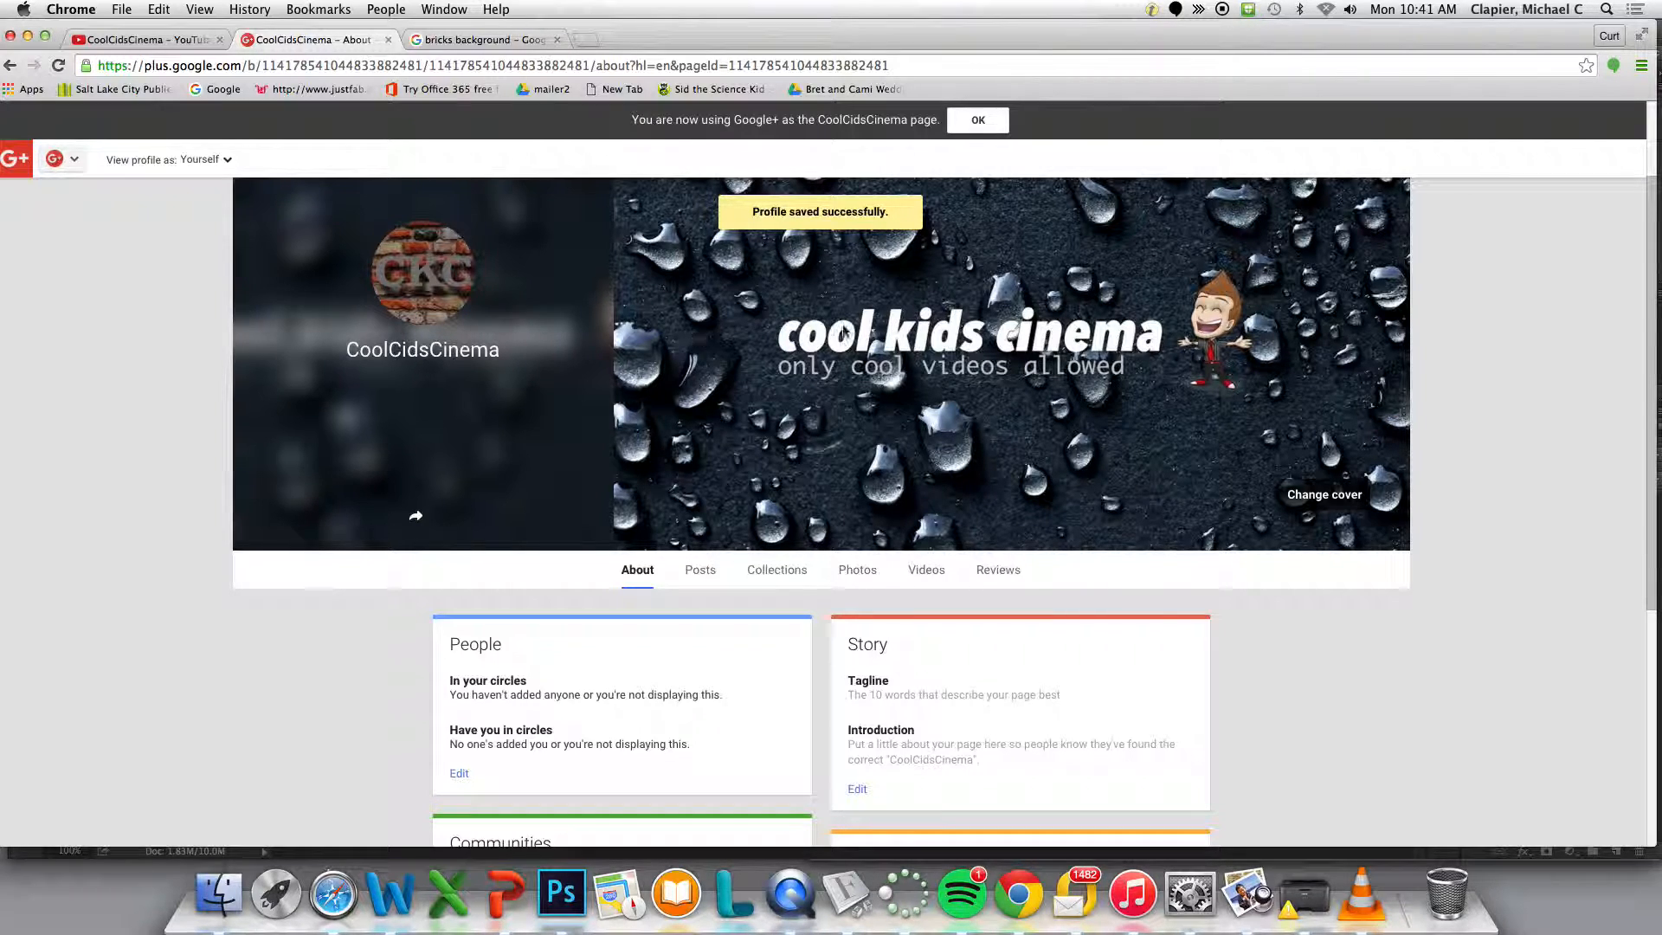
# Return to the CoolCidsCinema YouTube channel page and reload it to check the channel icon
pyautogui.moveTo(405, 284)
pyautogui.click(197, 42)
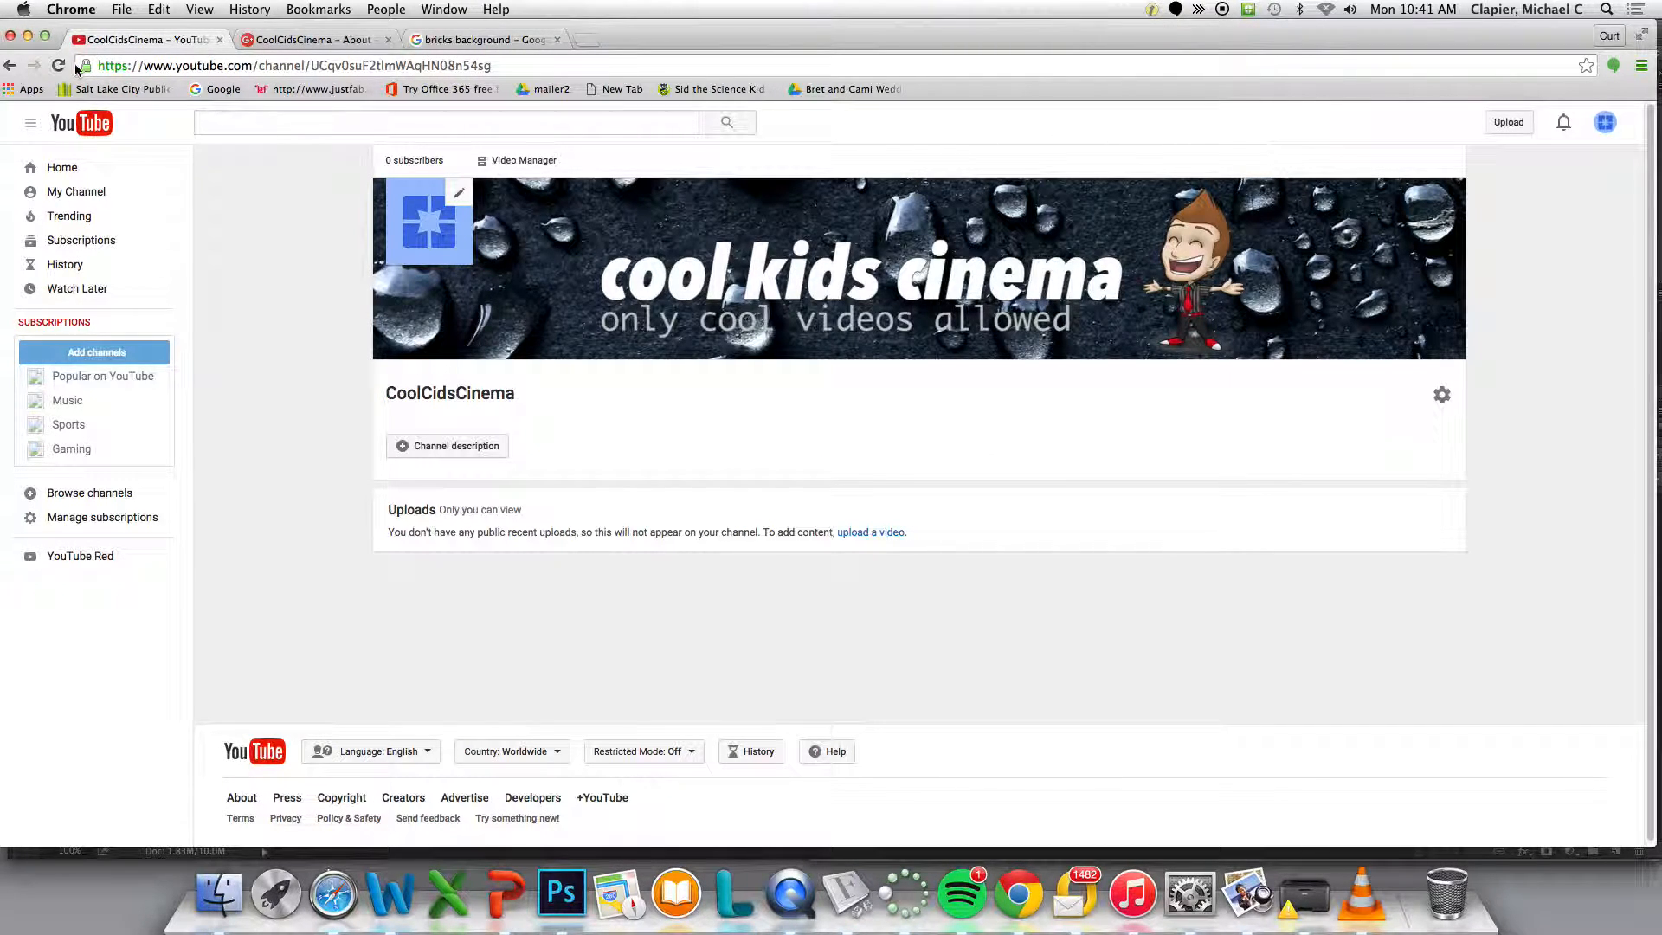
pyautogui.click(60, 65)
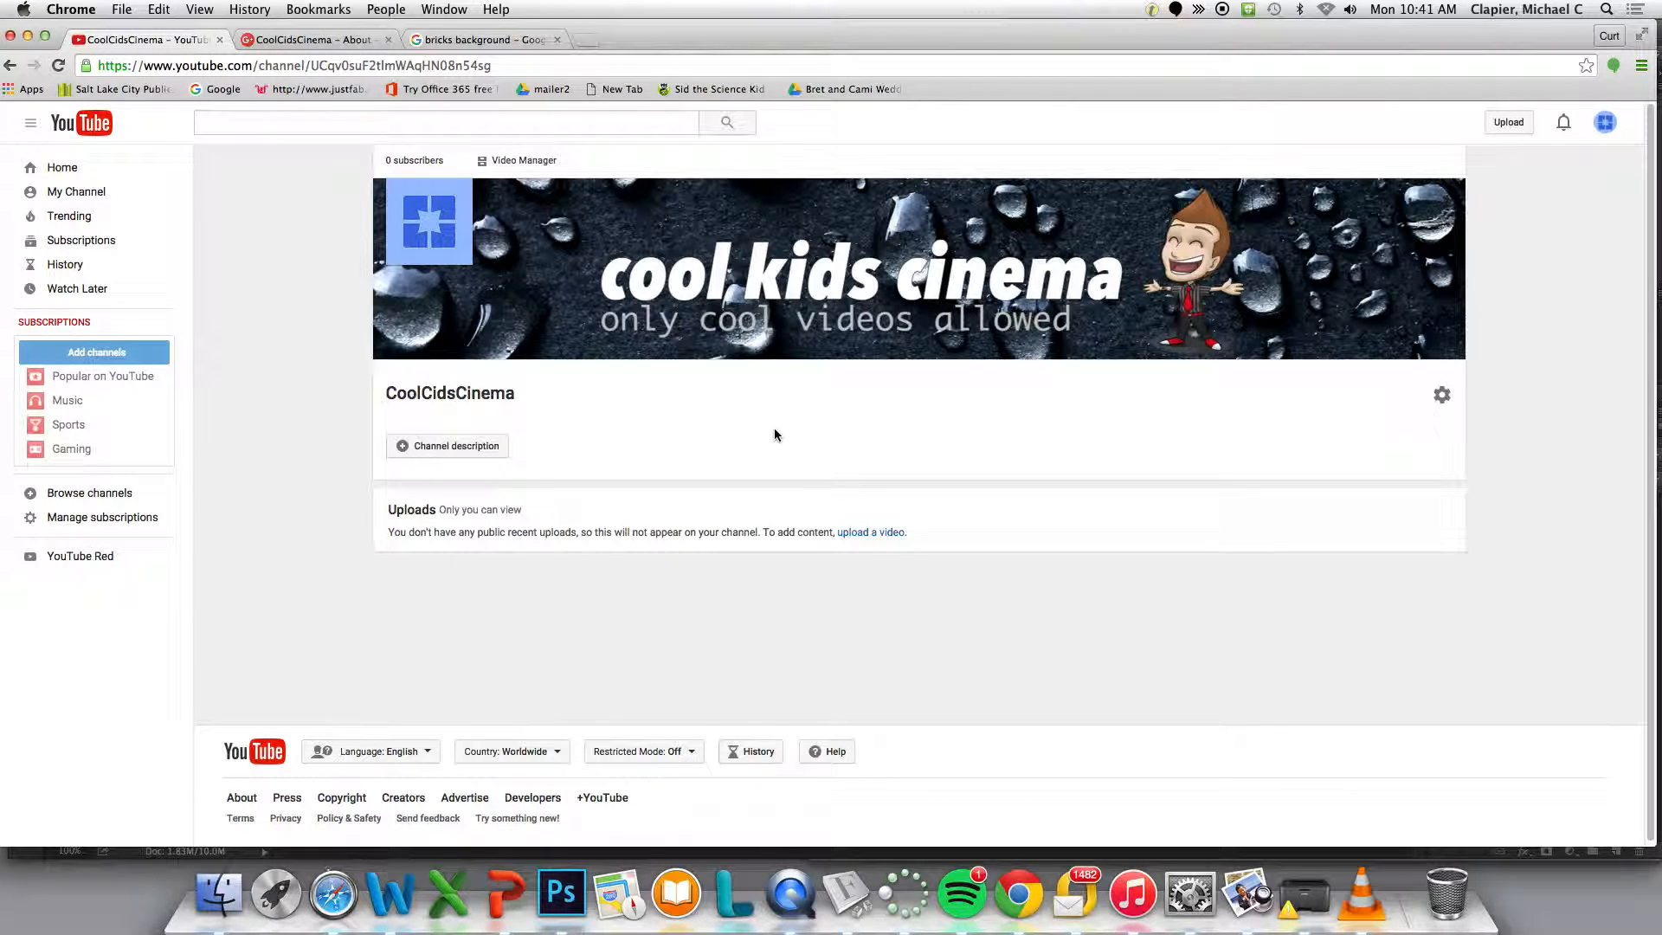
pyautogui.moveTo(456, 222)
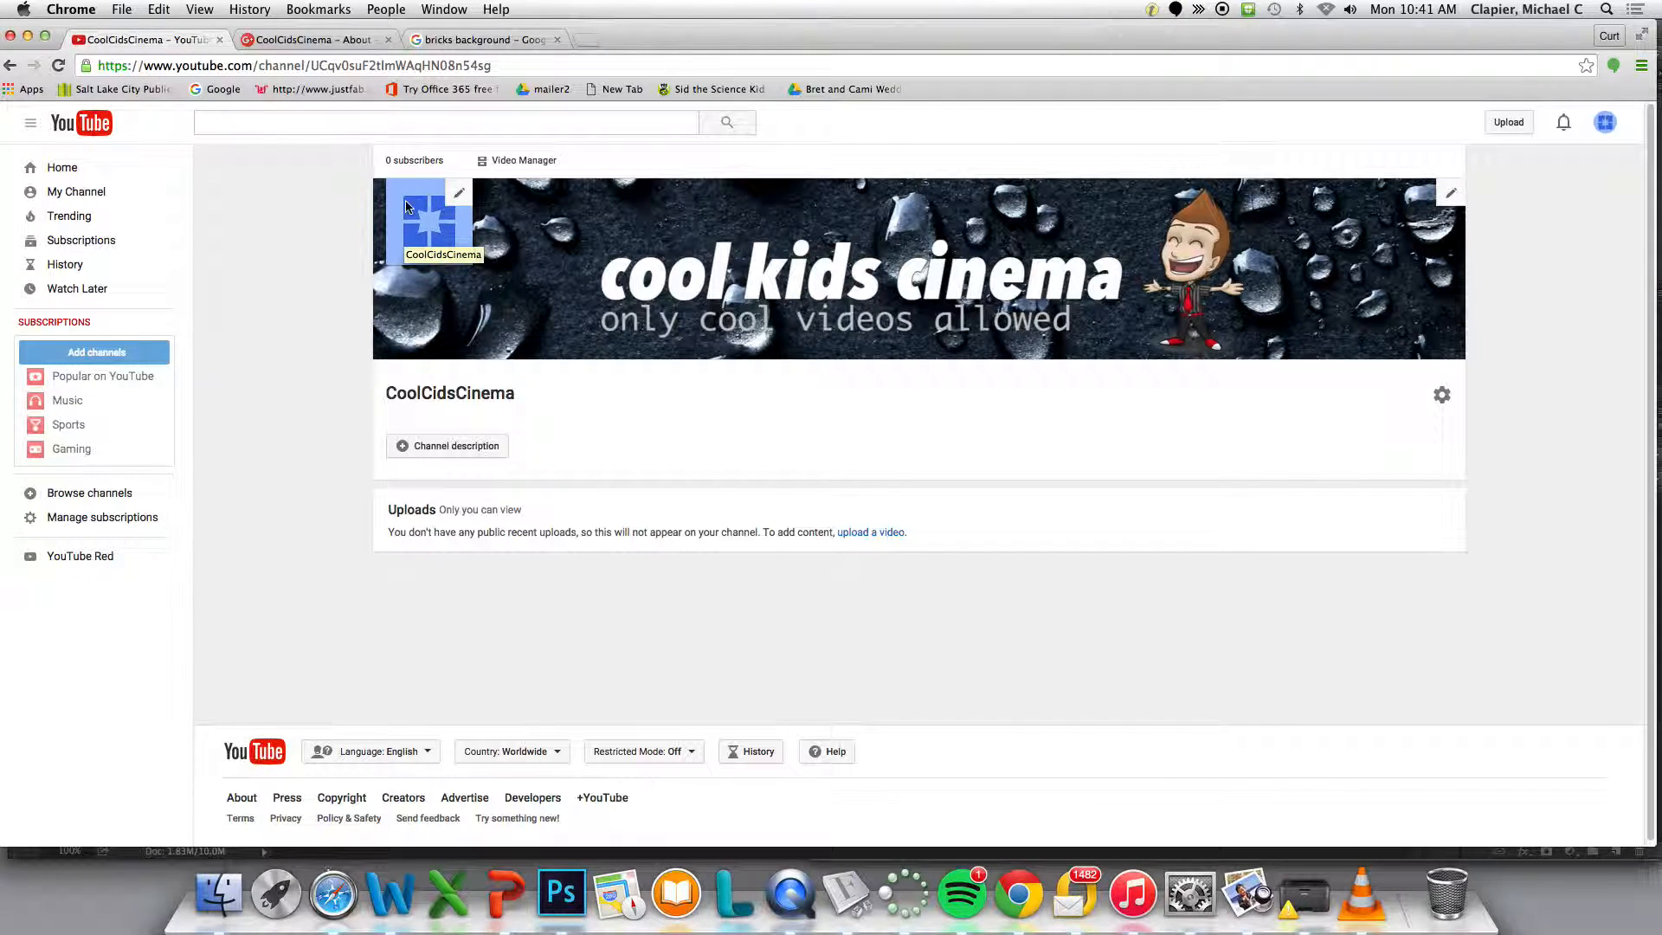
# Switch YouTube to the owner's personal account and create a channel for it under the prefilled name
pyautogui.click(1607, 128)
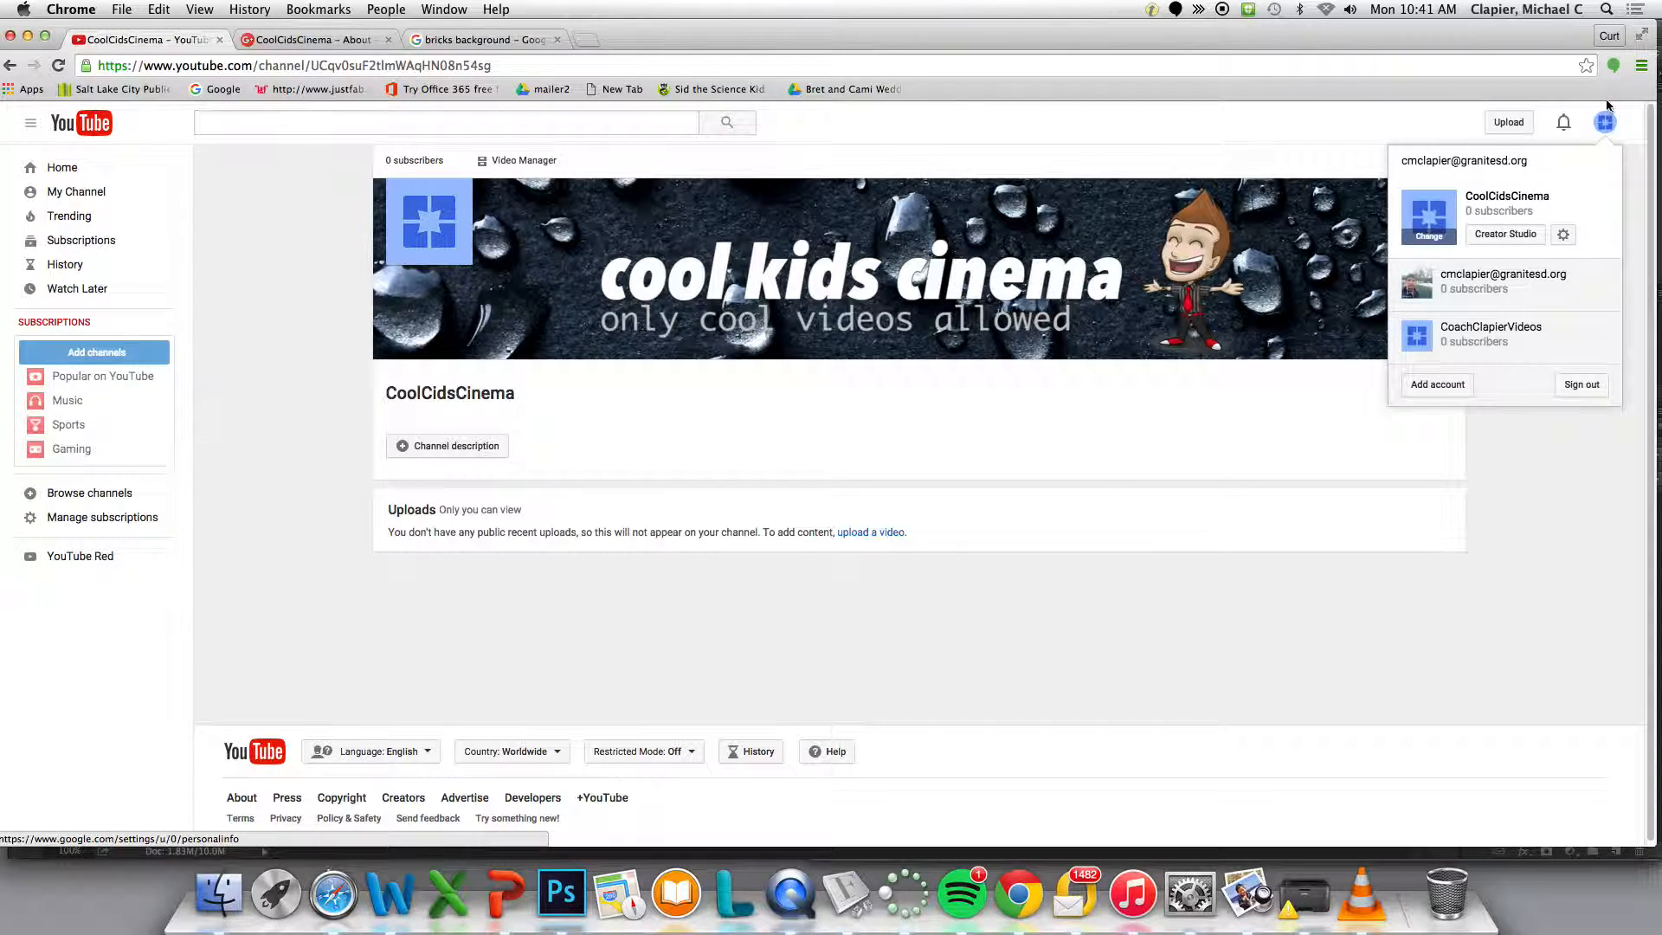
pyautogui.click(1445, 288)
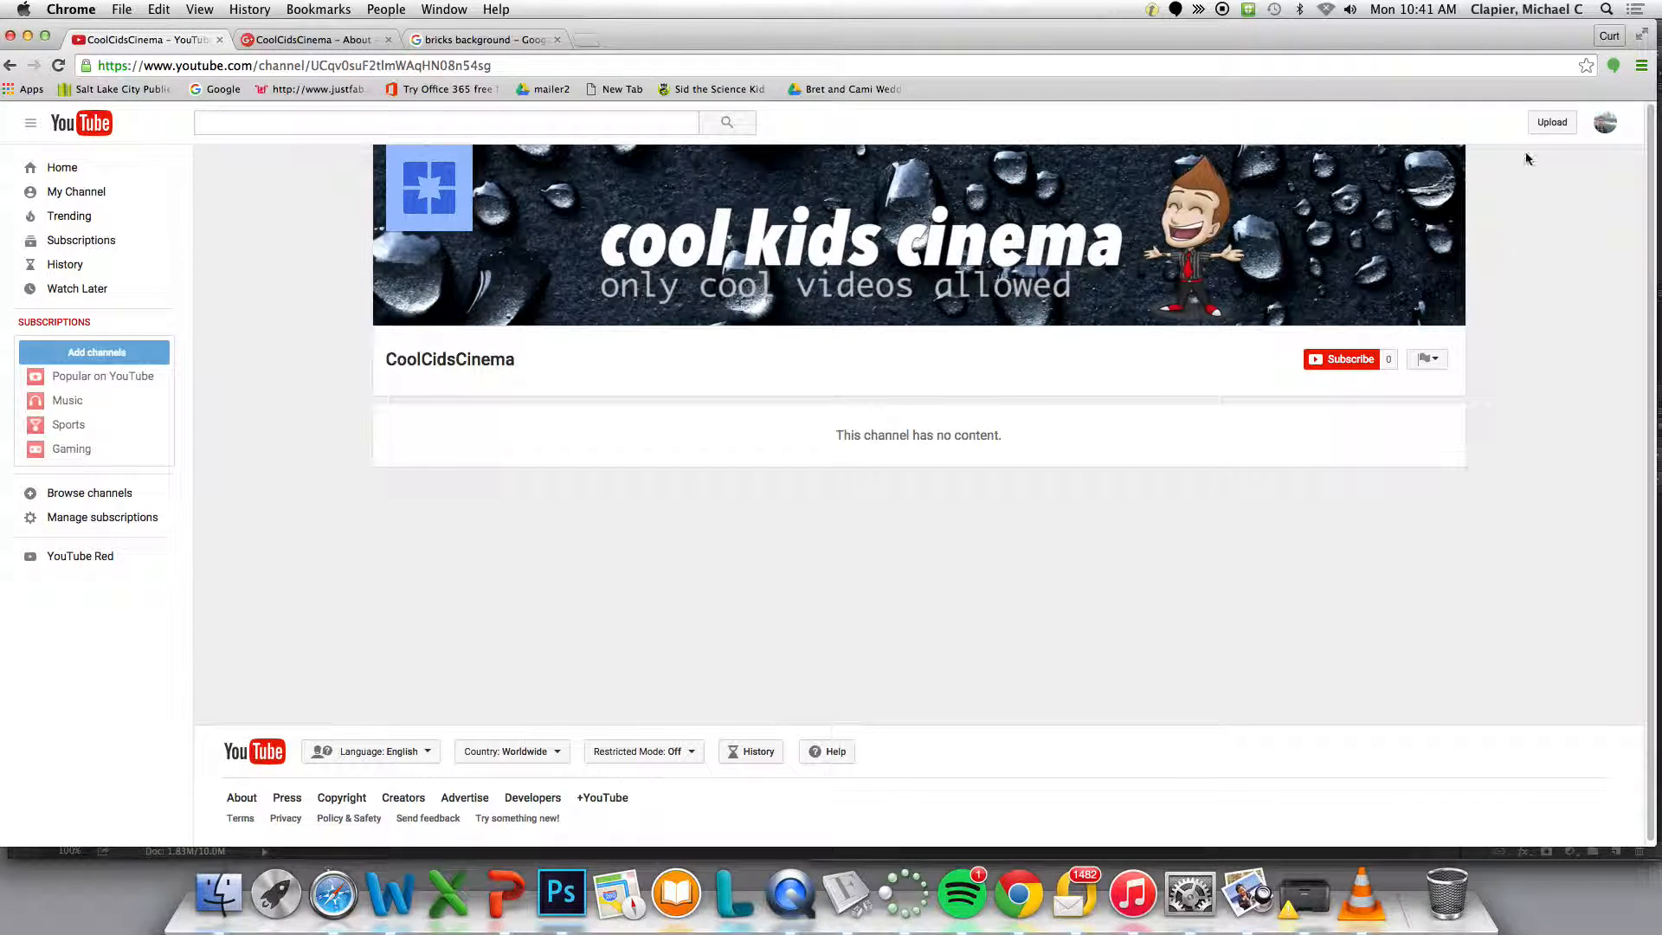
pyautogui.click(55, 193)
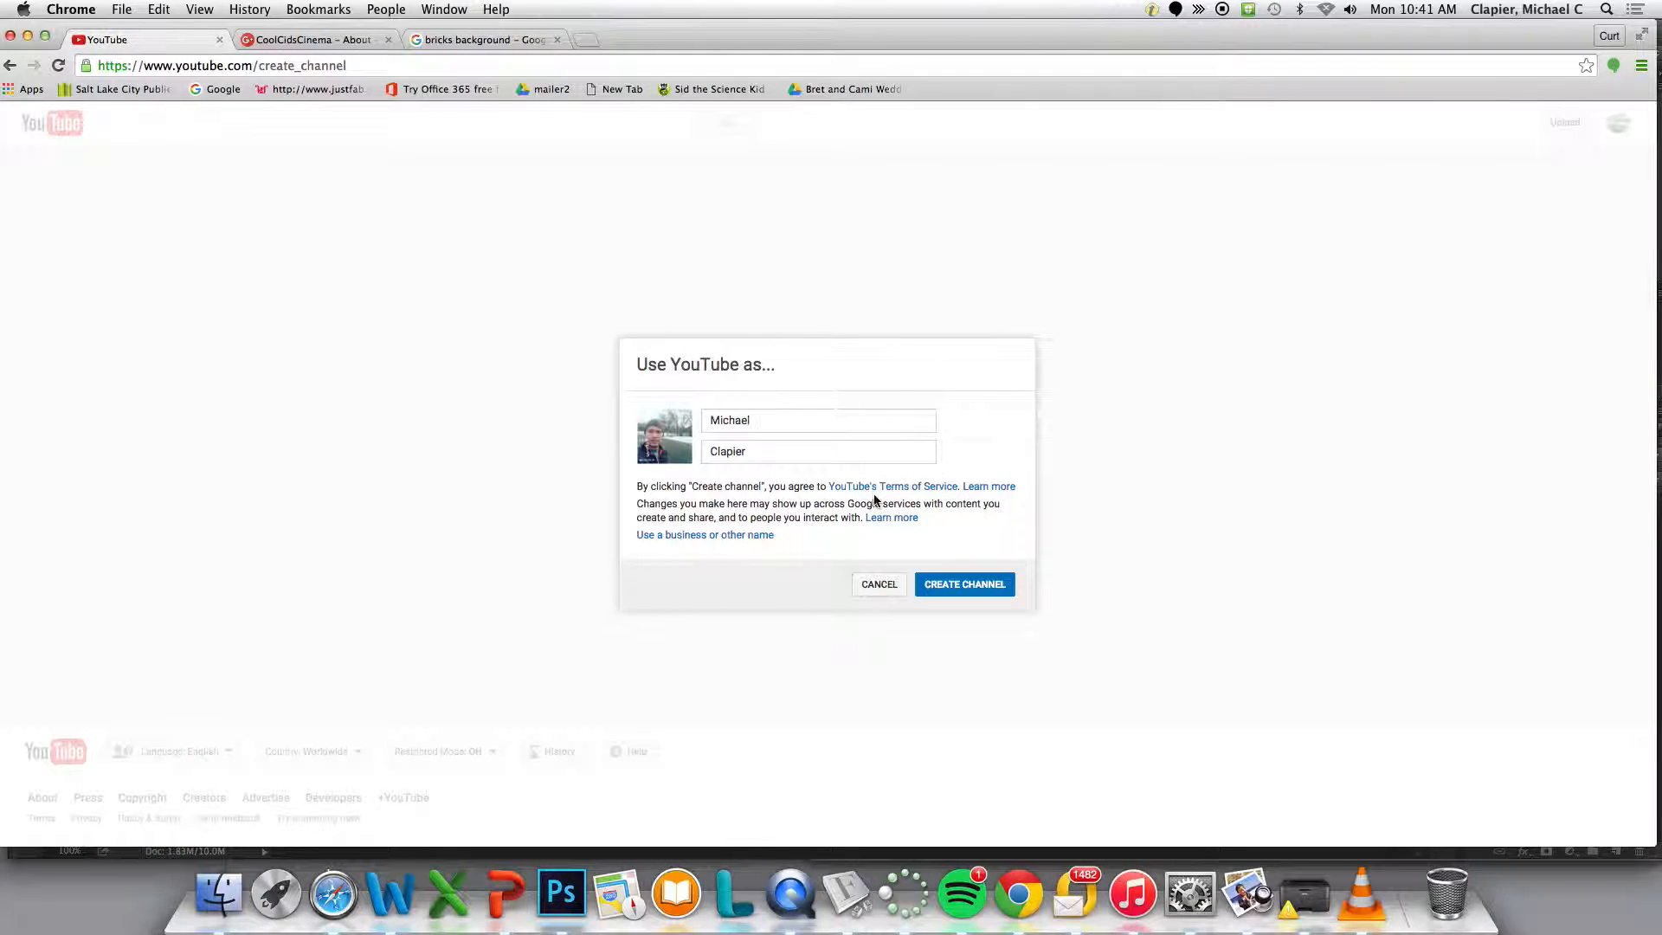
pyautogui.click(956, 586)
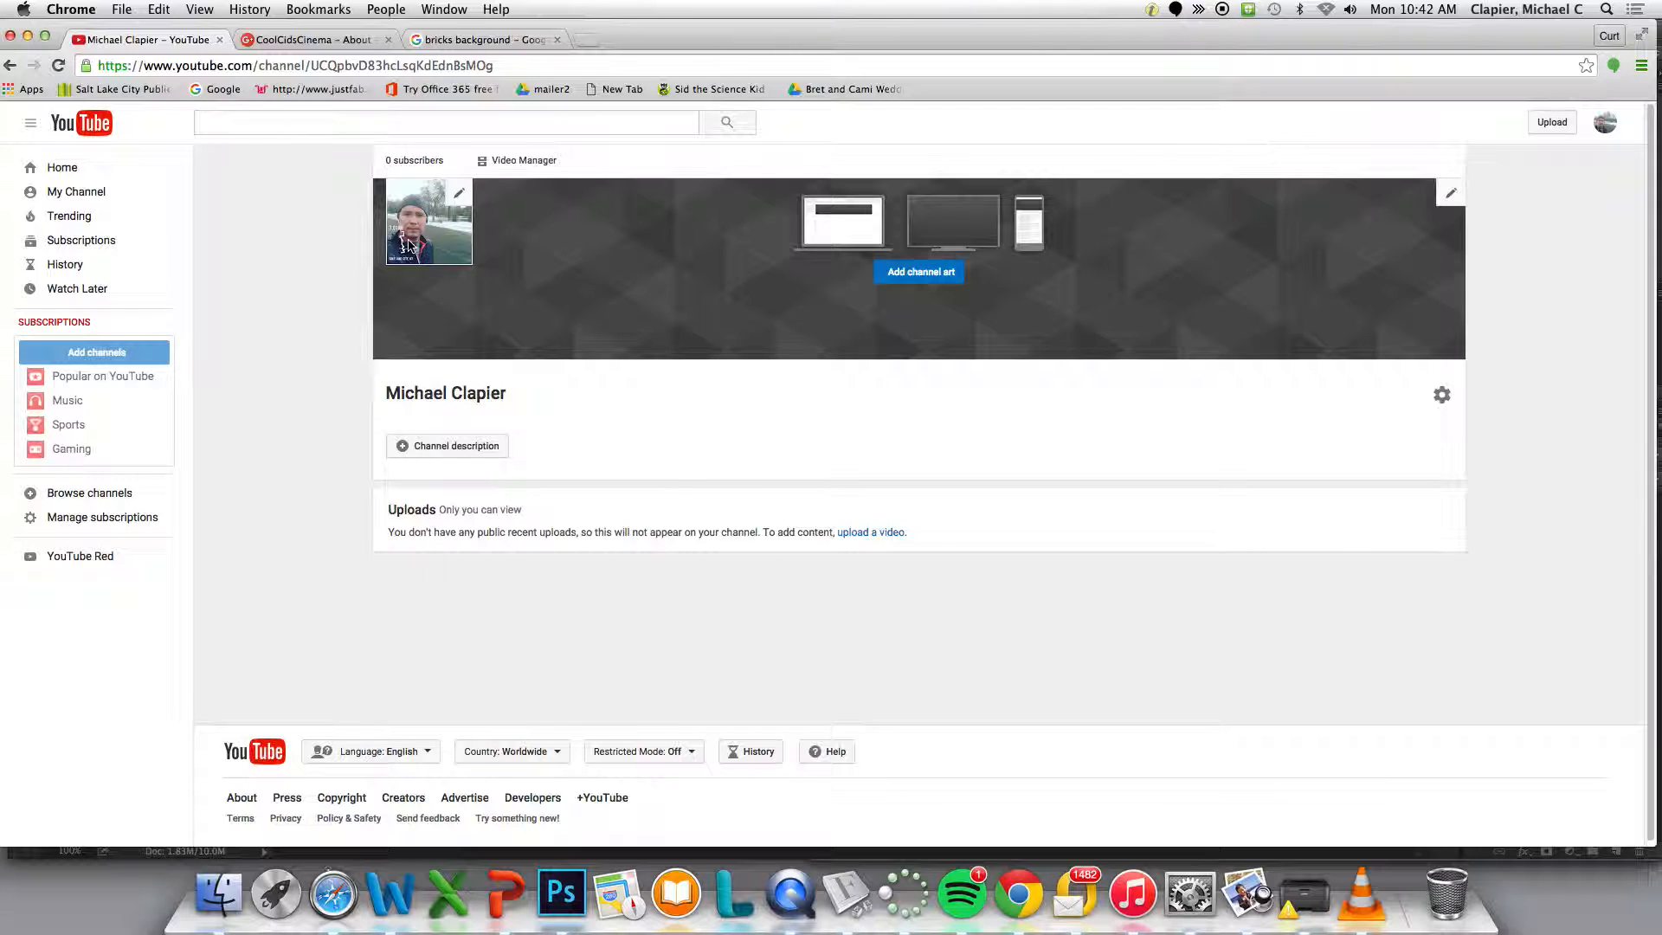
# Switch back to the CoolCidsCinema account on YouTube and open its channel page
pyautogui.click(1605, 122)
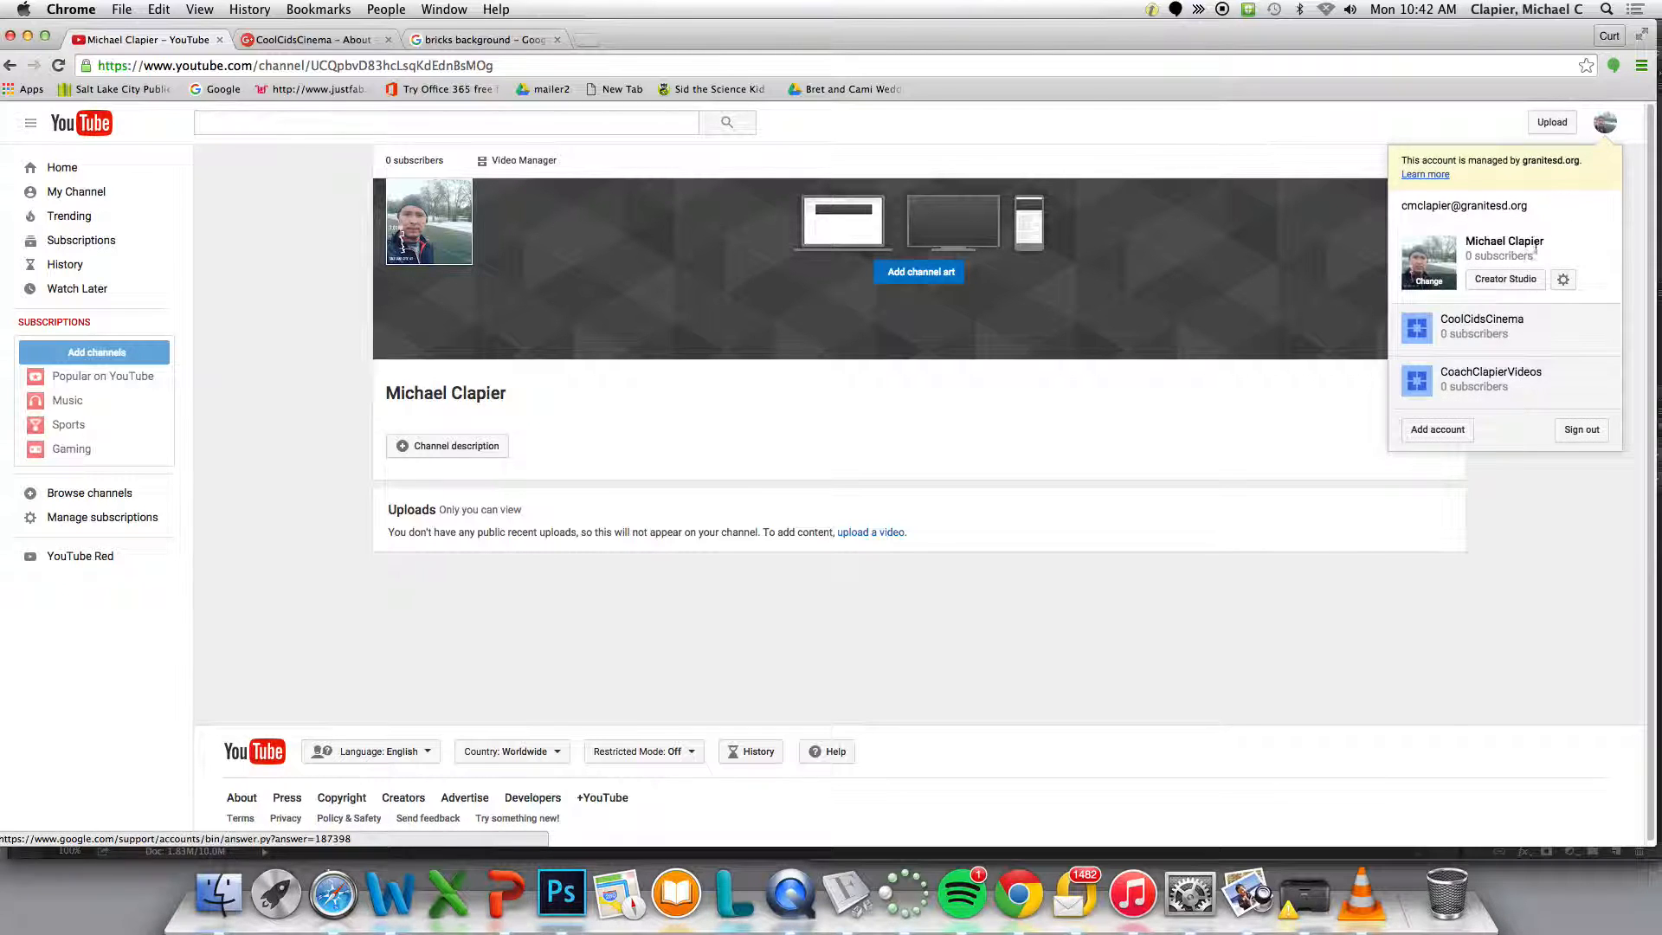
pyautogui.click(1495, 333)
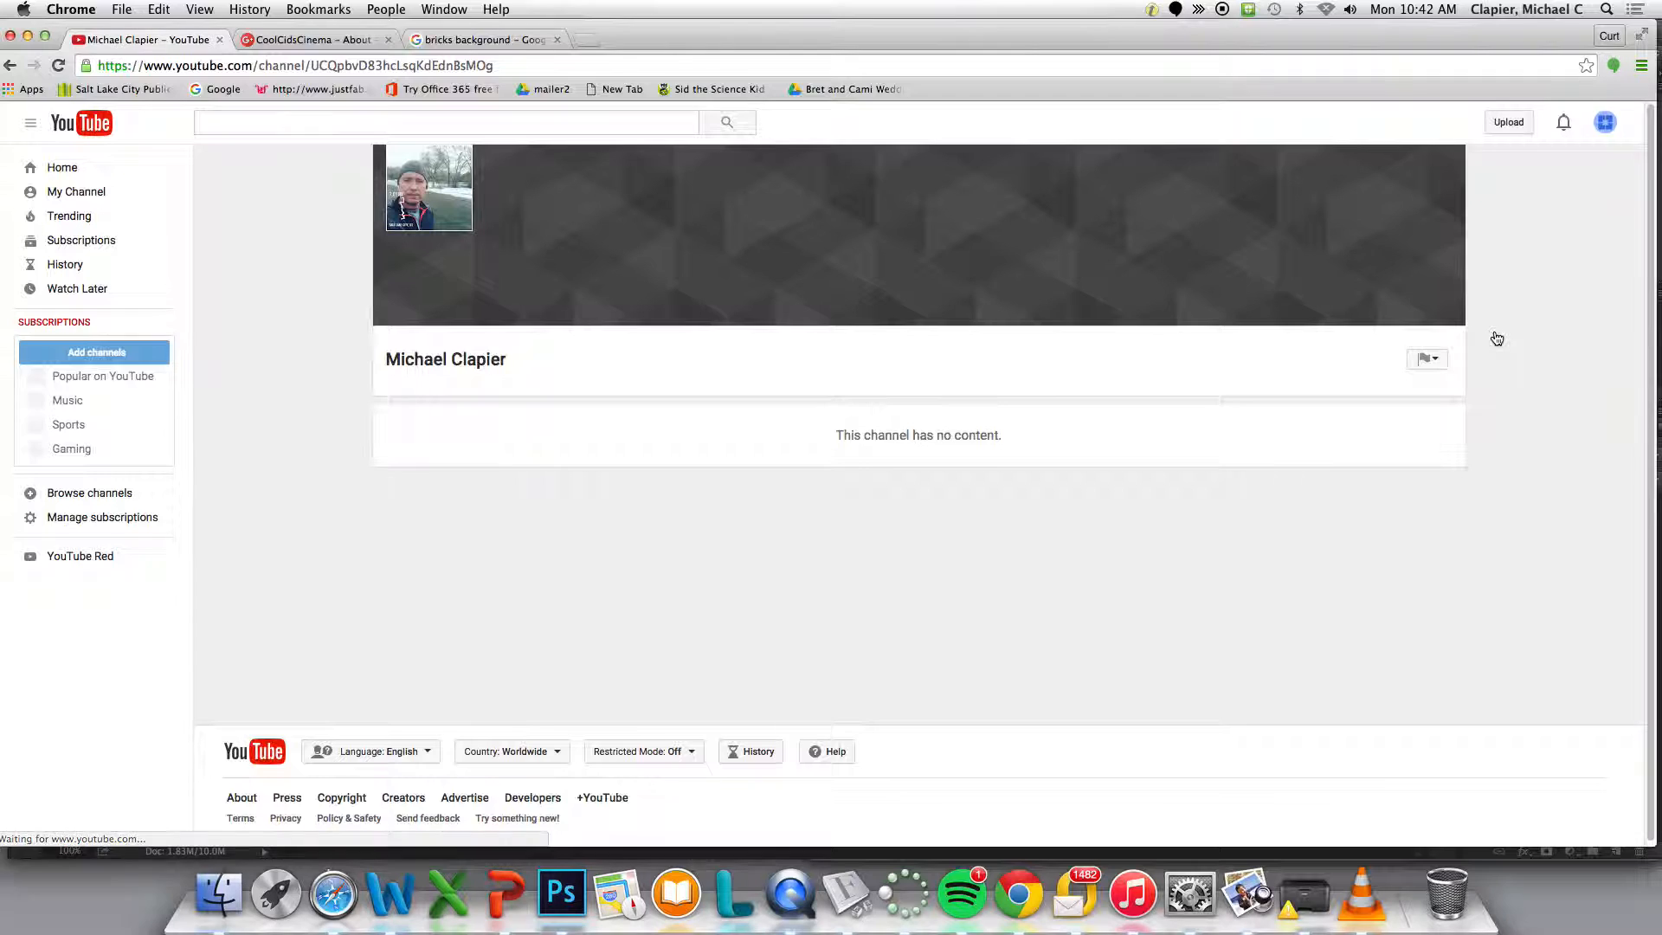
pyautogui.click(76, 191)
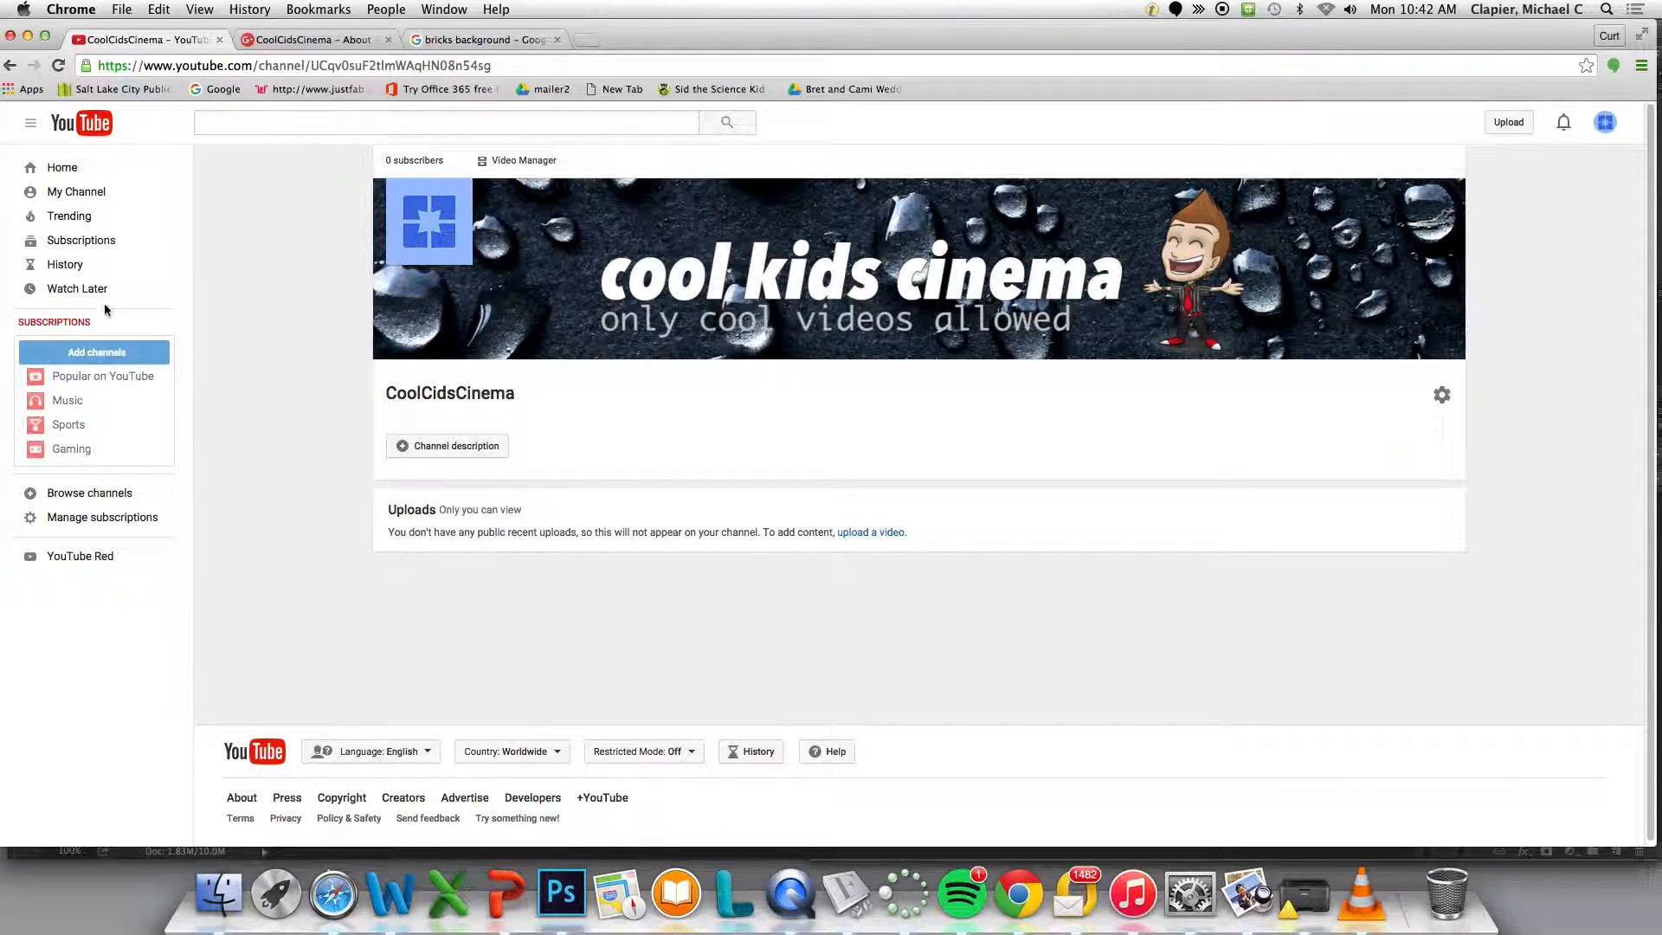
pyautogui.click(77, 195)
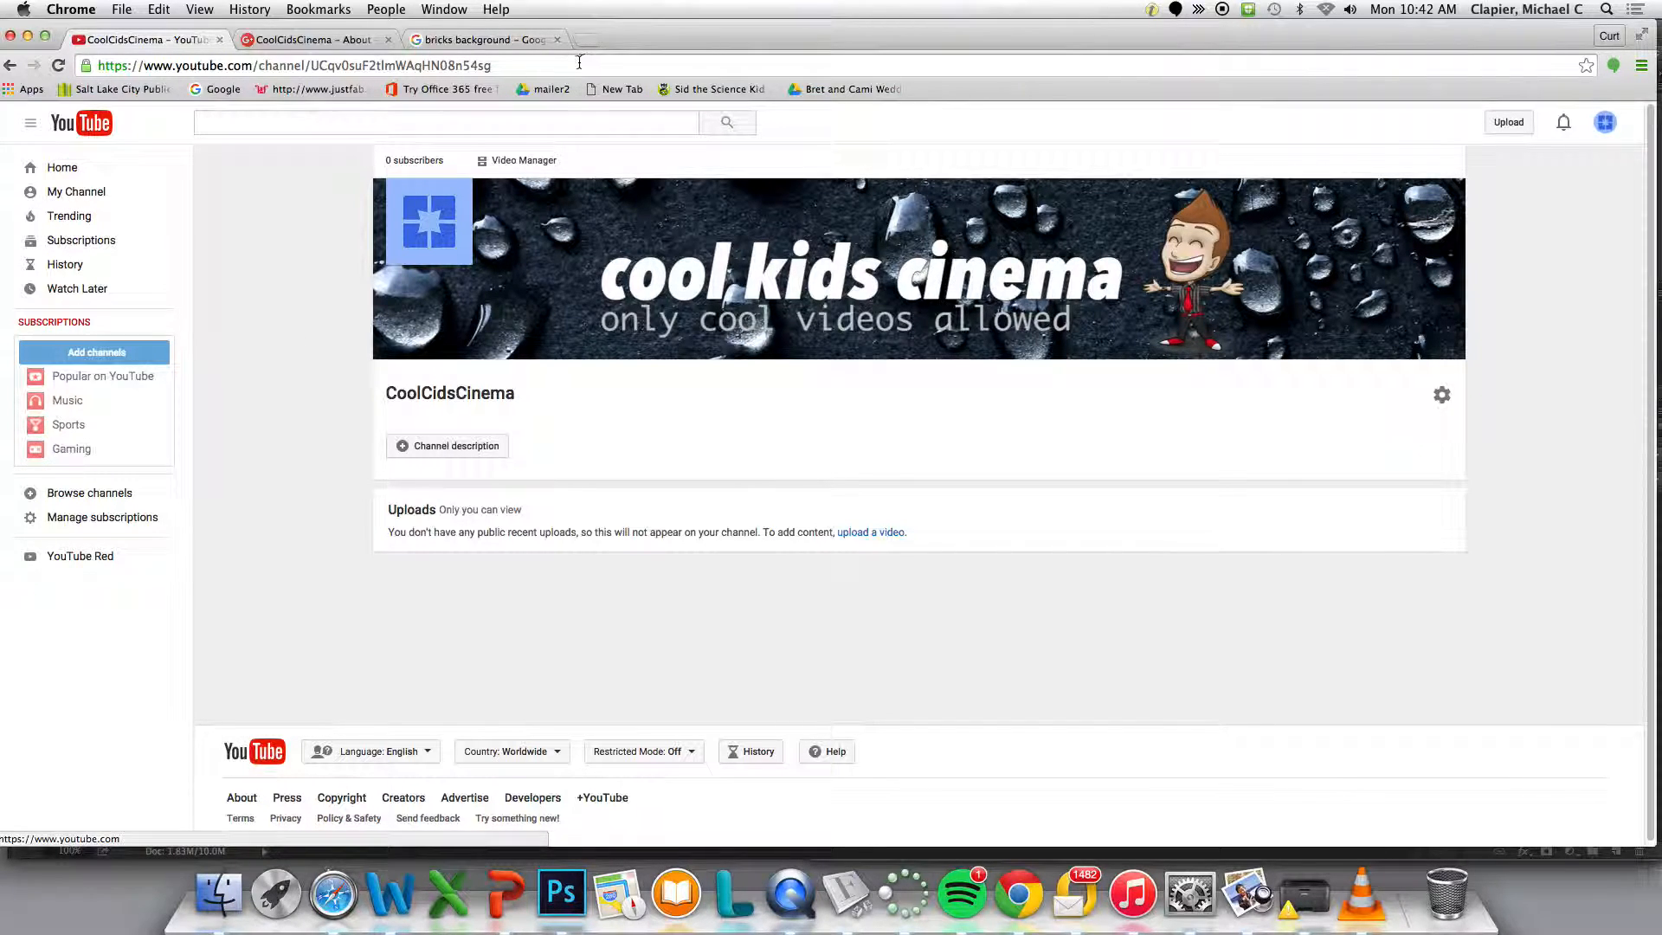
# Select the full web address of the CoolCidsCinema channel page and switch to QuickTime Player
pyautogui.click(108, 64)
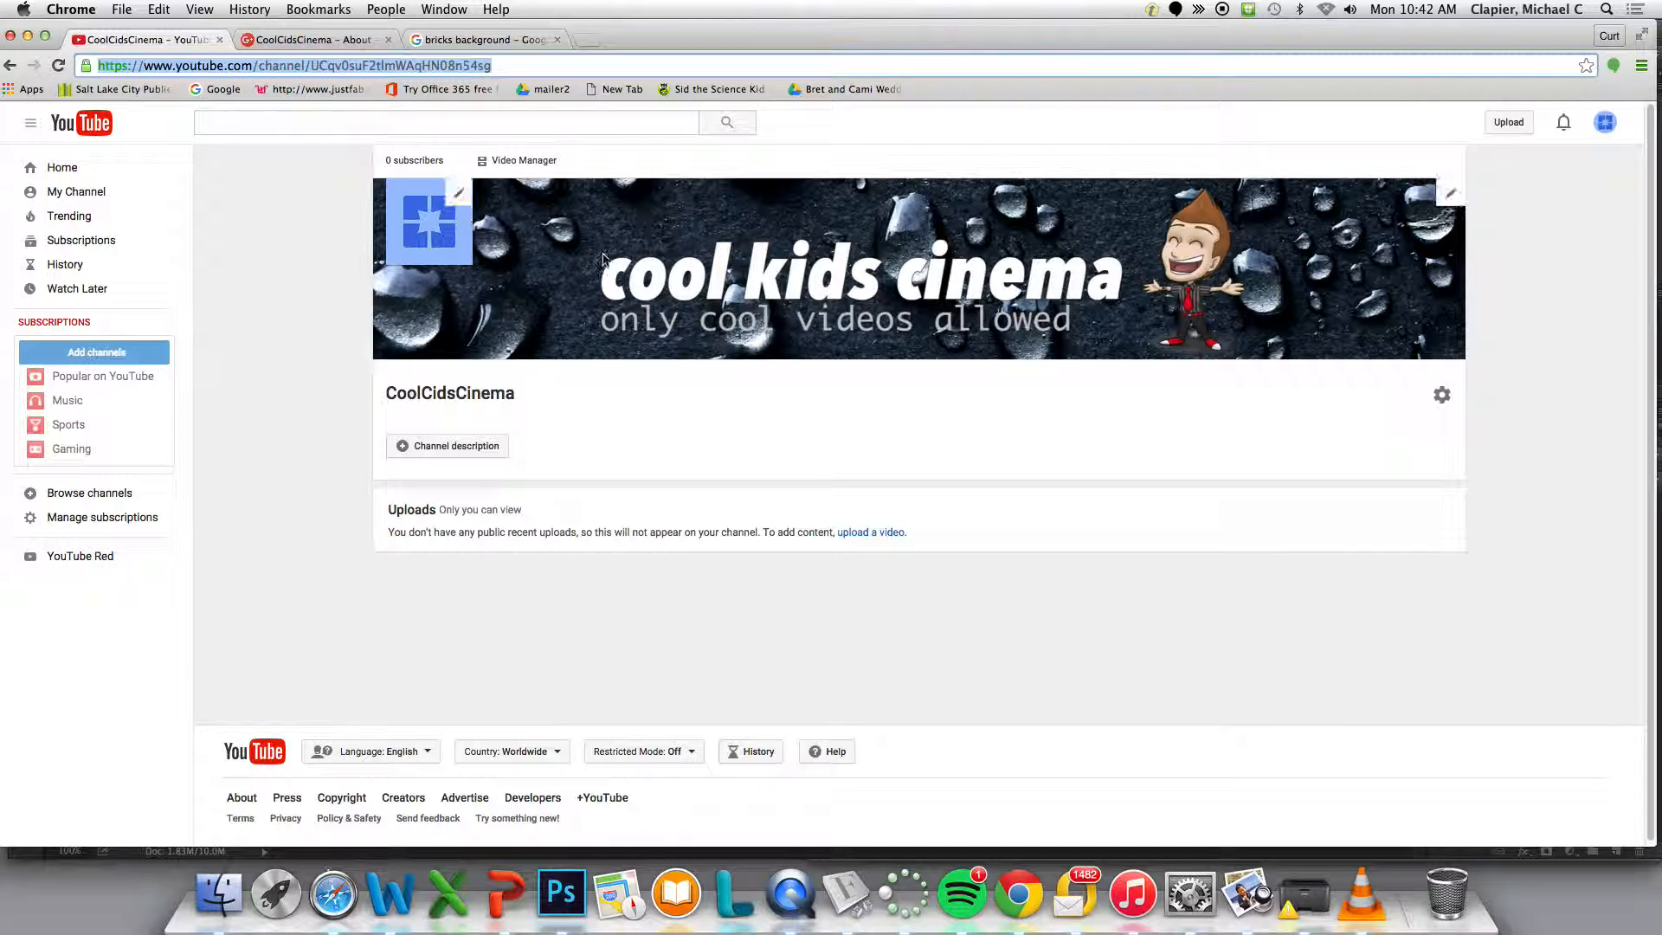
pyautogui.click(790, 894)
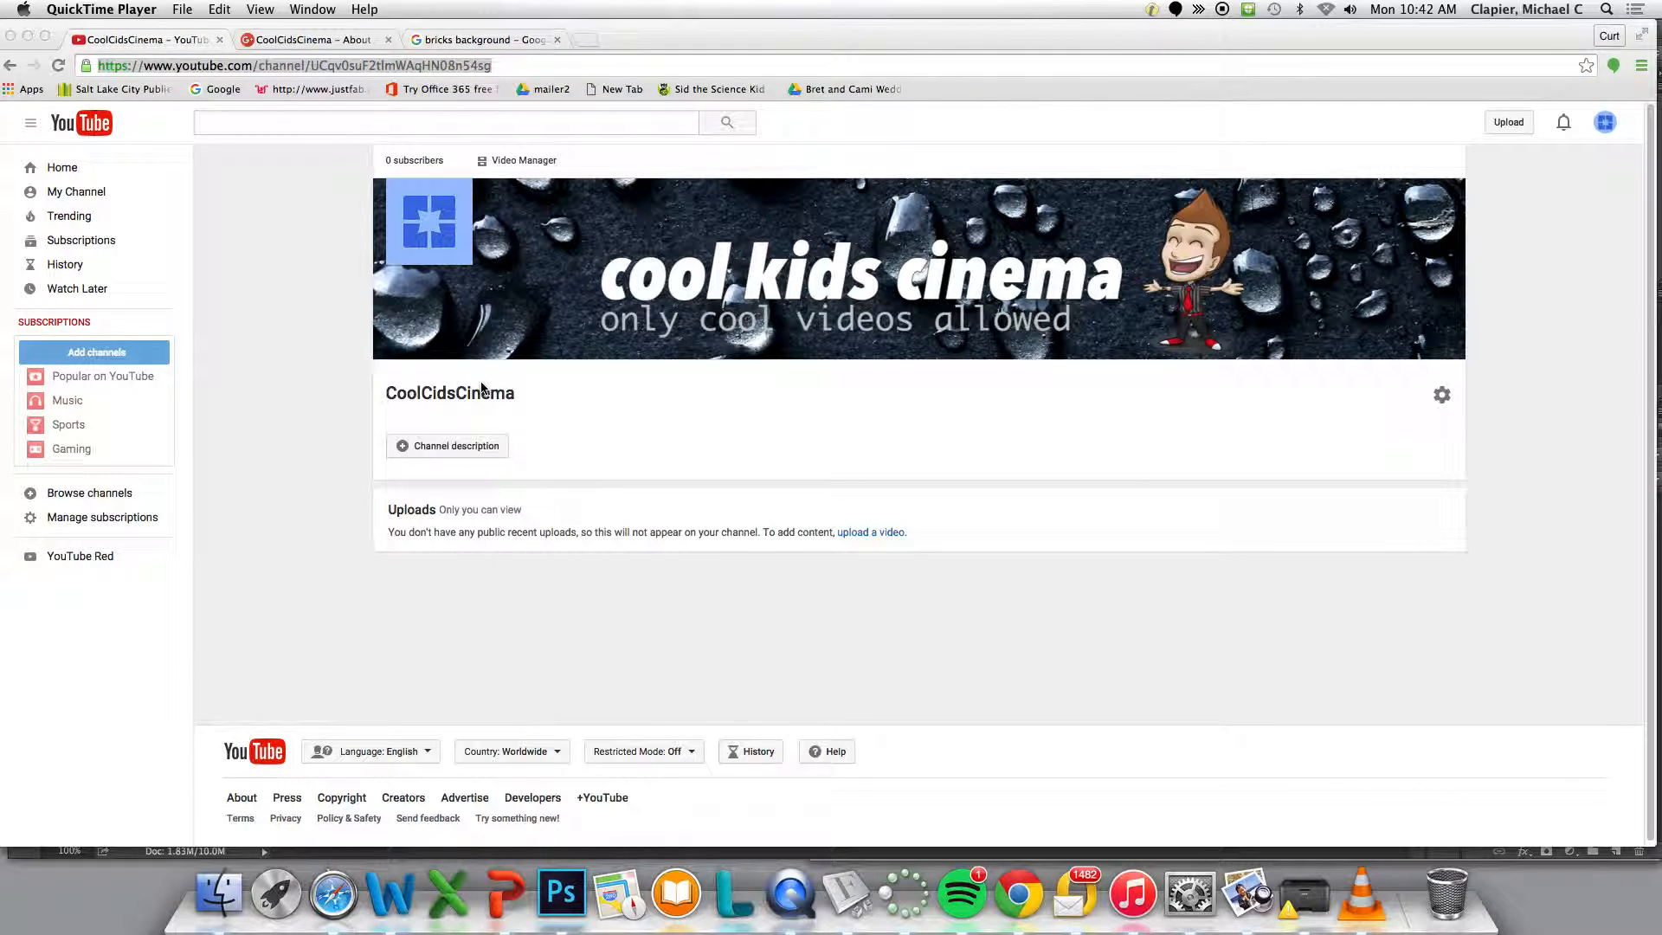